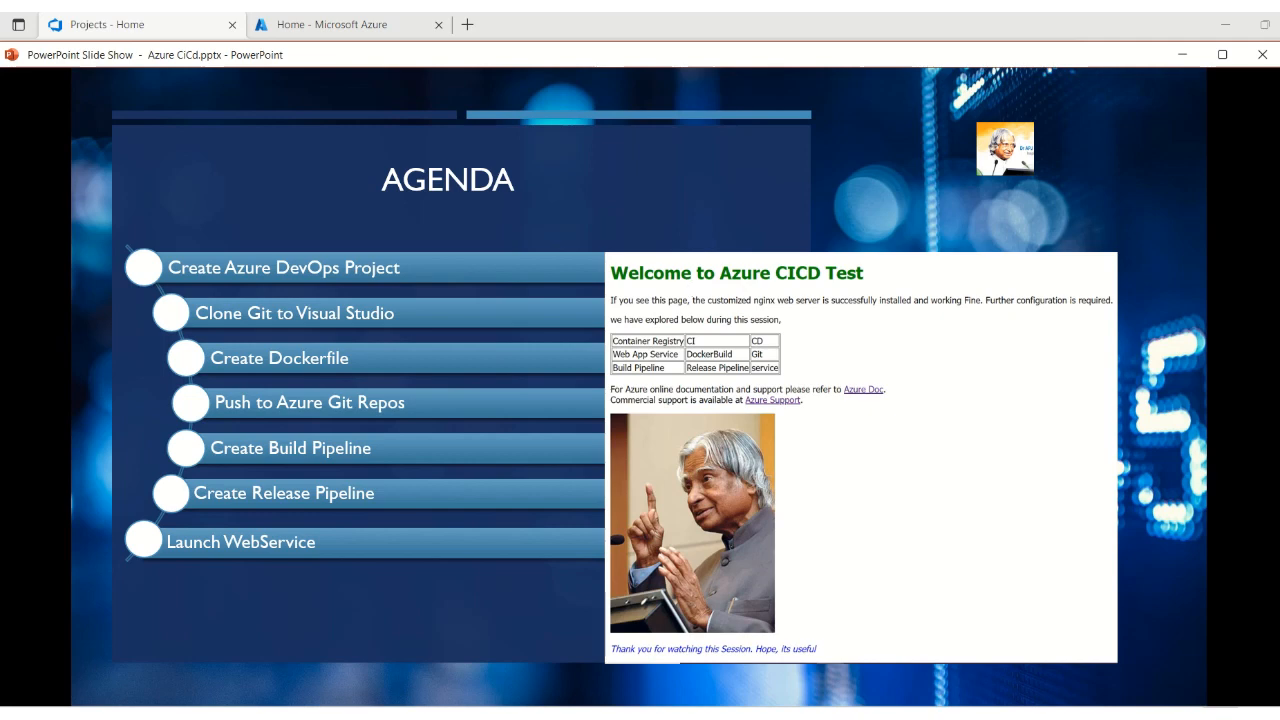
Switch to Azure DevOps in the browser and create a new private project named MyAPPService
click(179, 22)
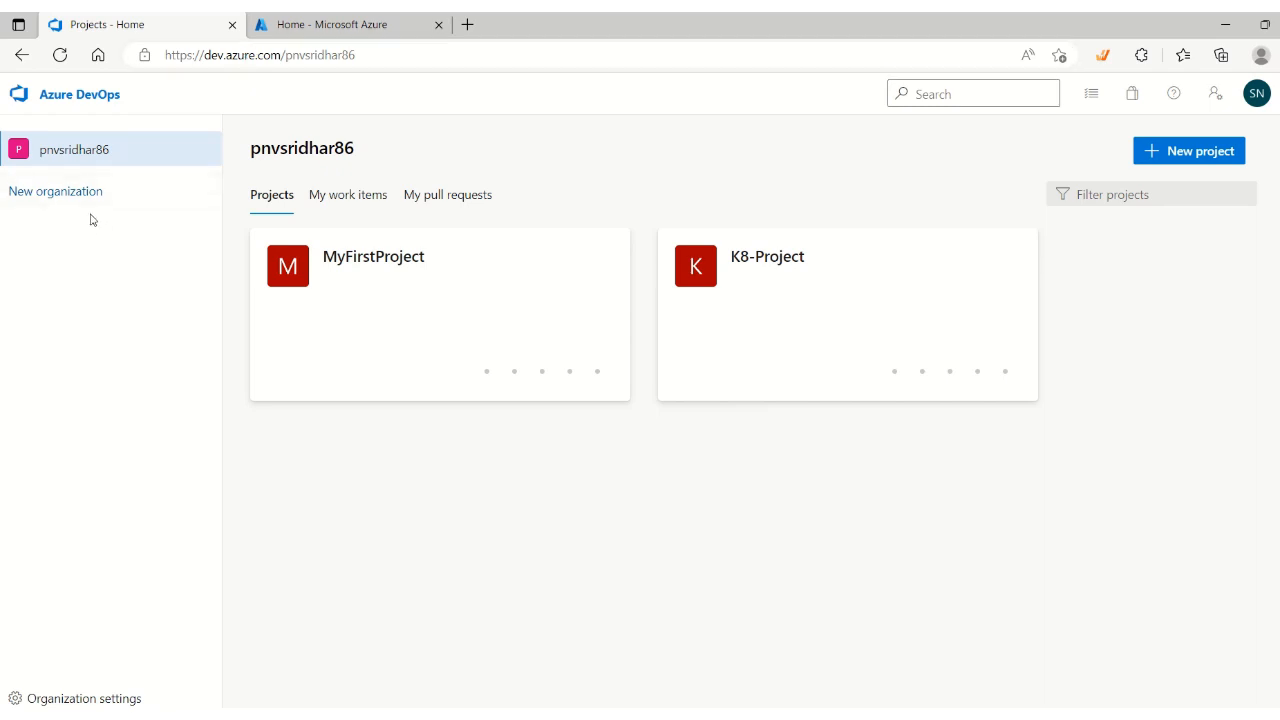
click(1202, 157)
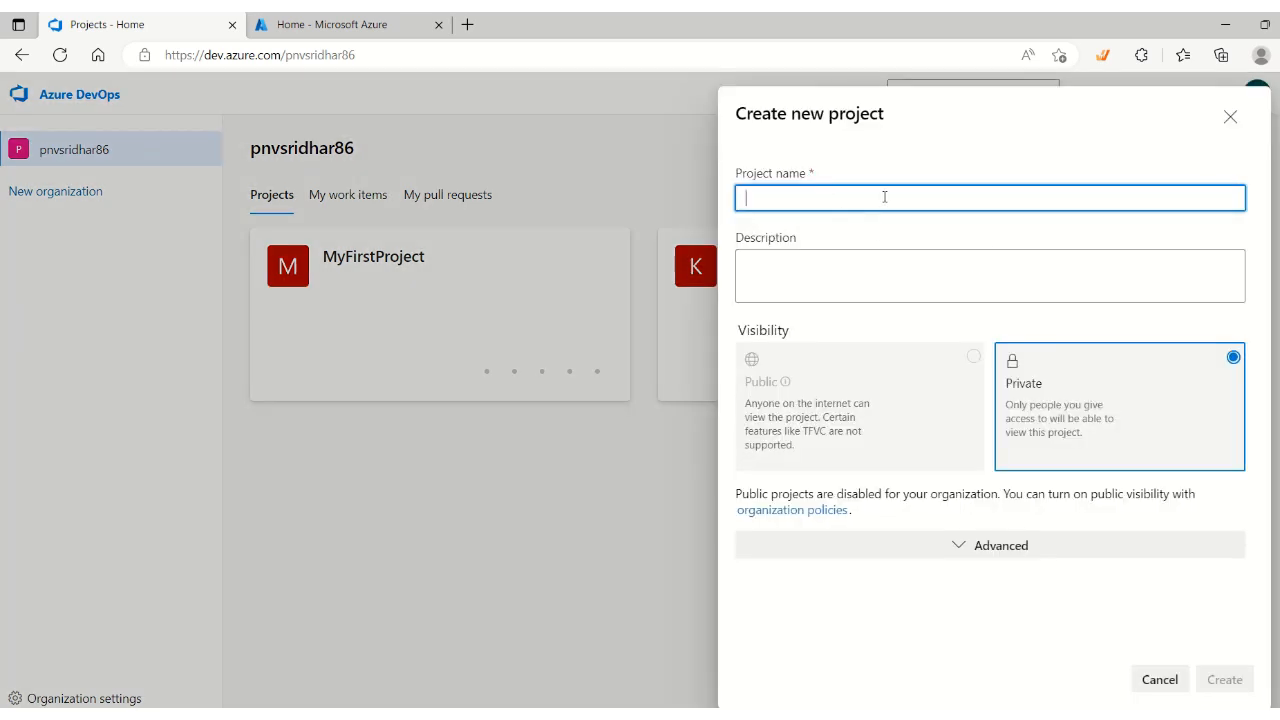
text(My)
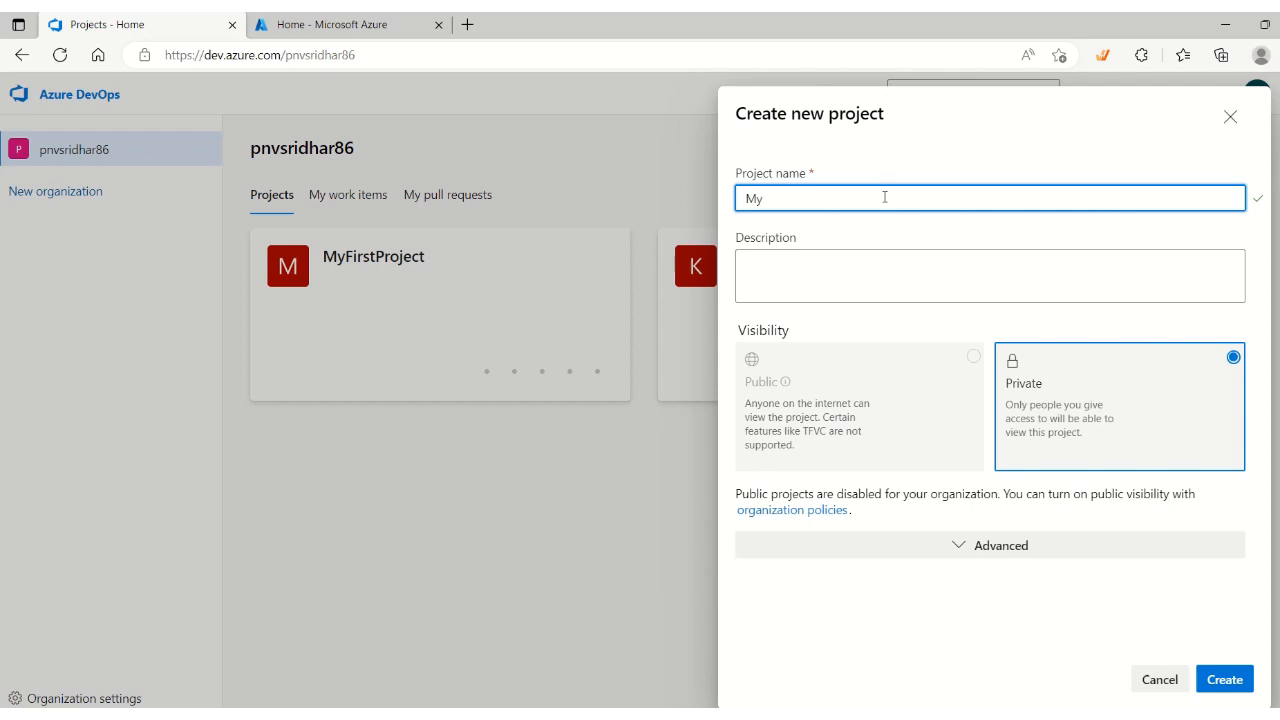
text(APPService)
click(1220, 684)
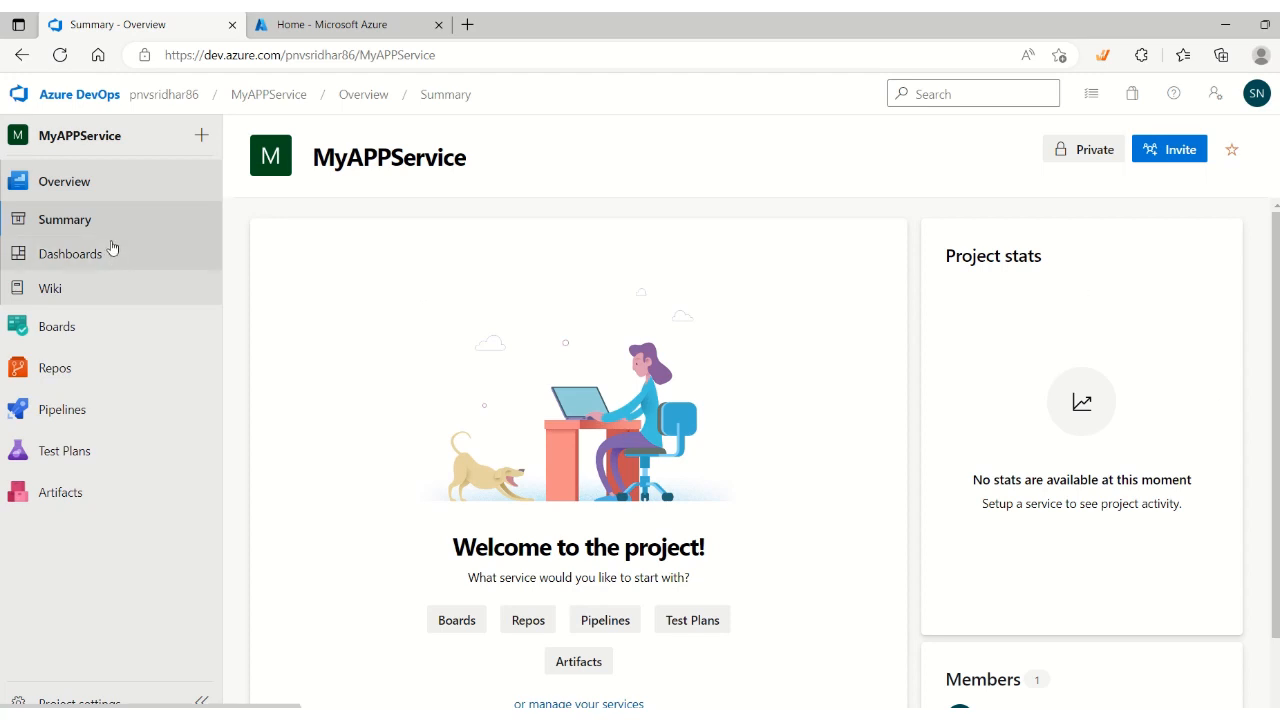
Copy the HTTPS clone URL of the MyAPPService repository and switch to Visual Studio Code
click(92, 372)
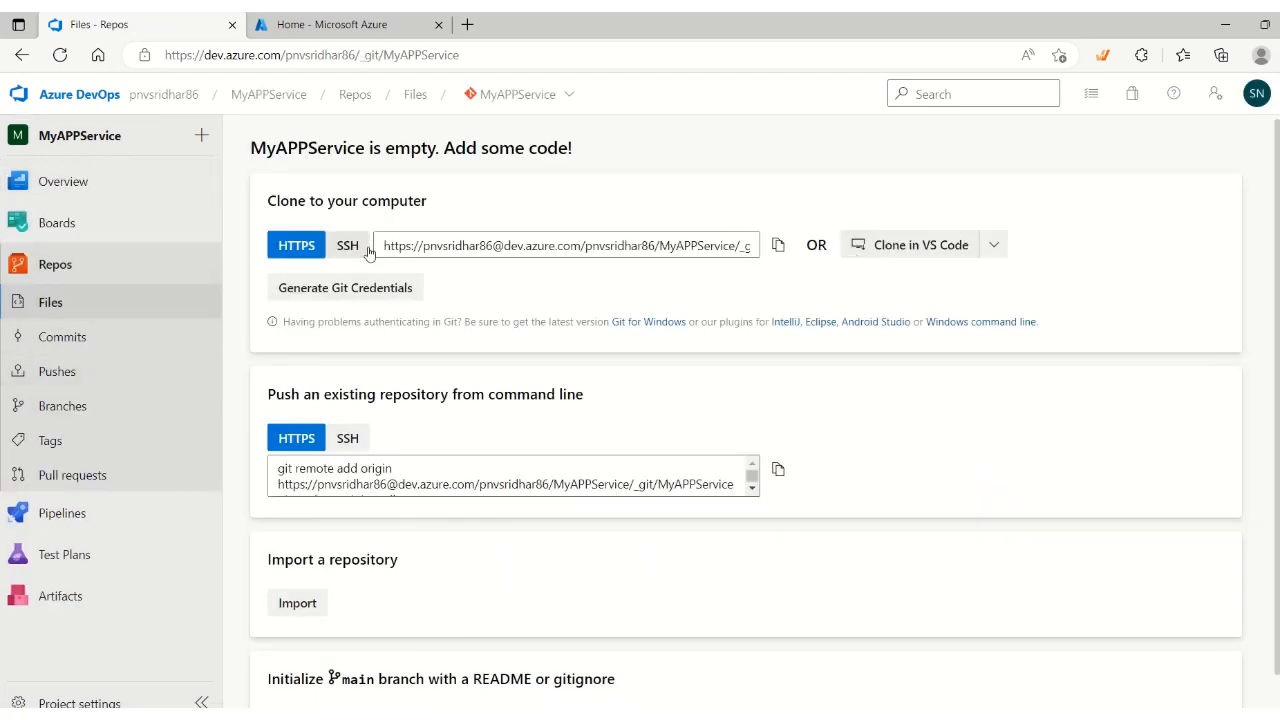
click(779, 250)
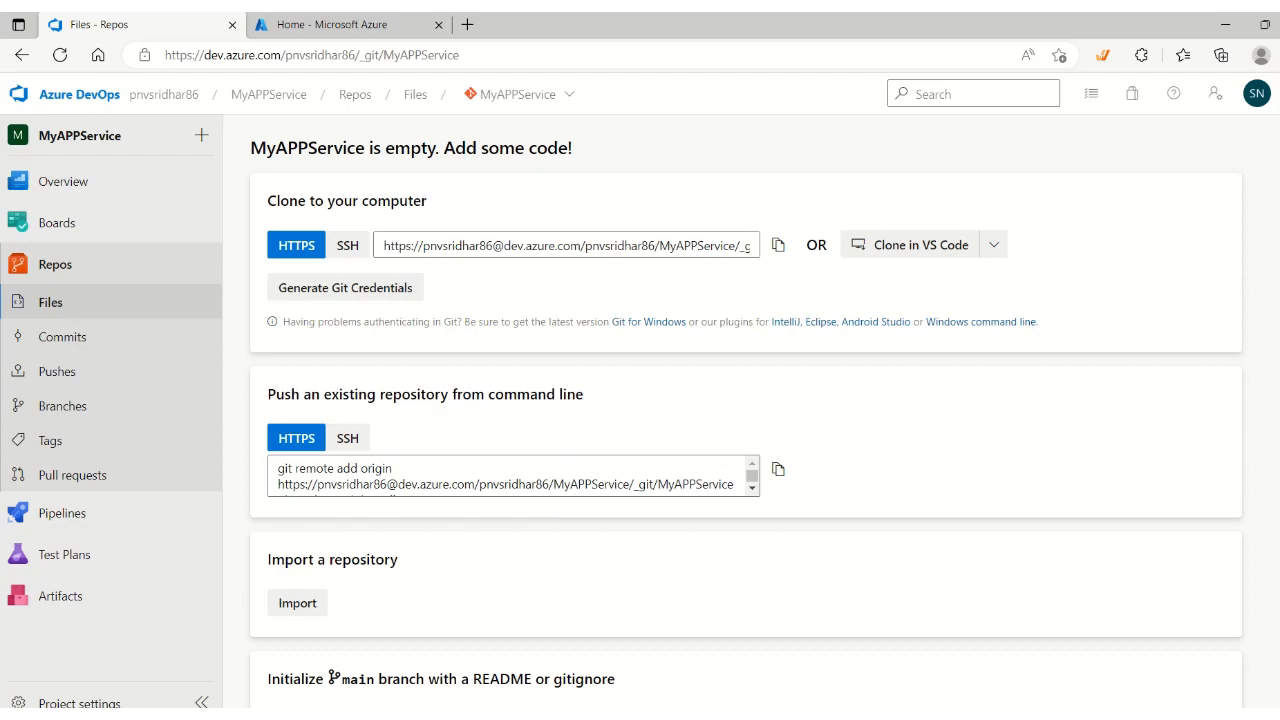
click(532, 717)
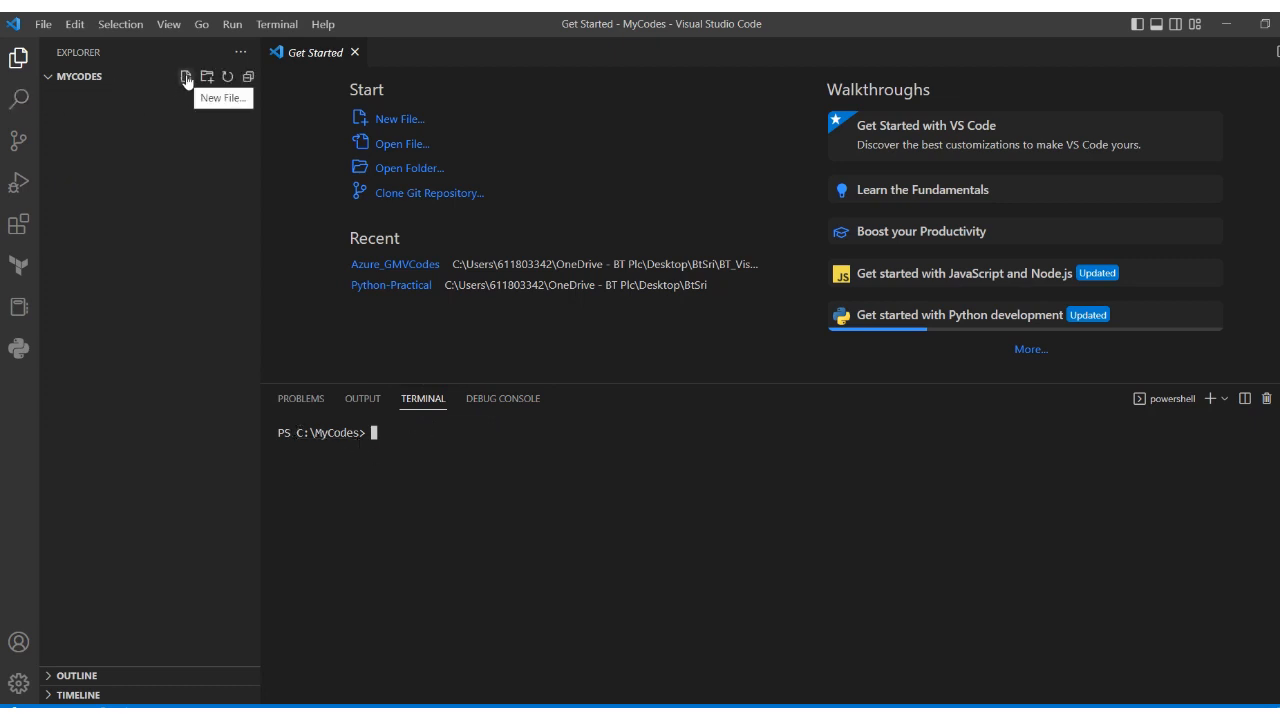
Run git init in the terminal to initialize a Git repository in C:\MyCodes
click(185, 78)
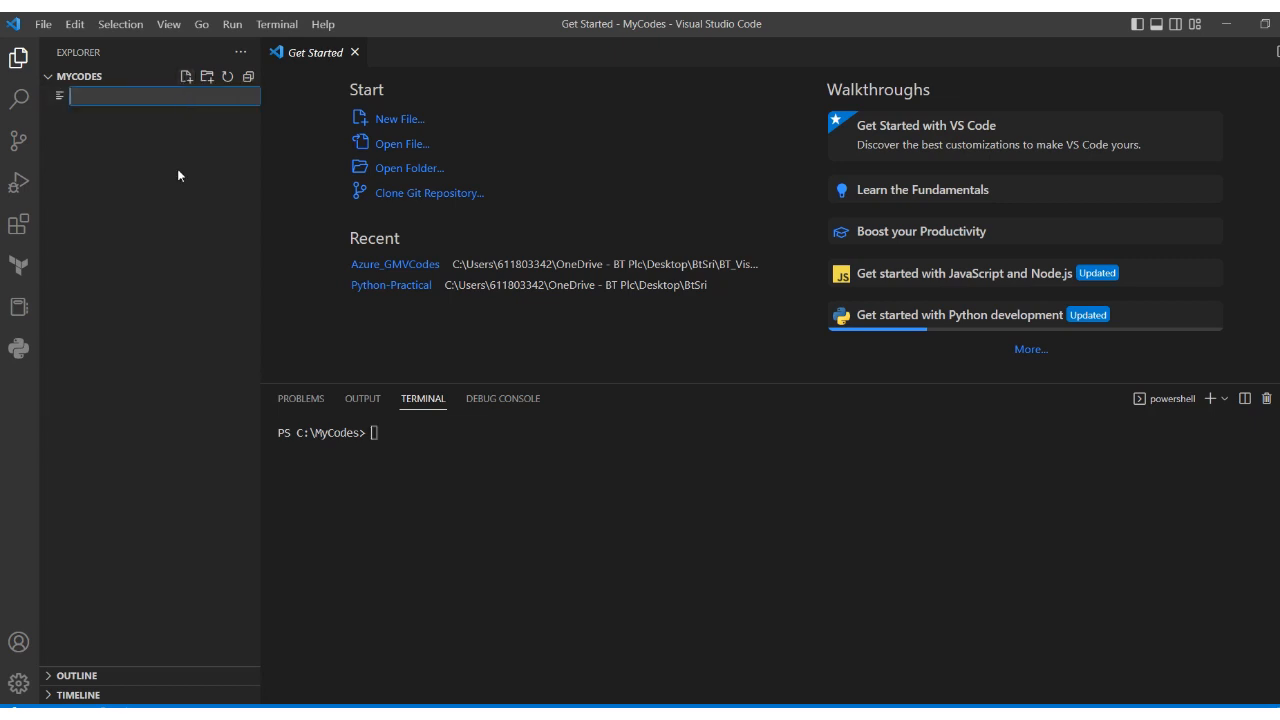
key(Escape)
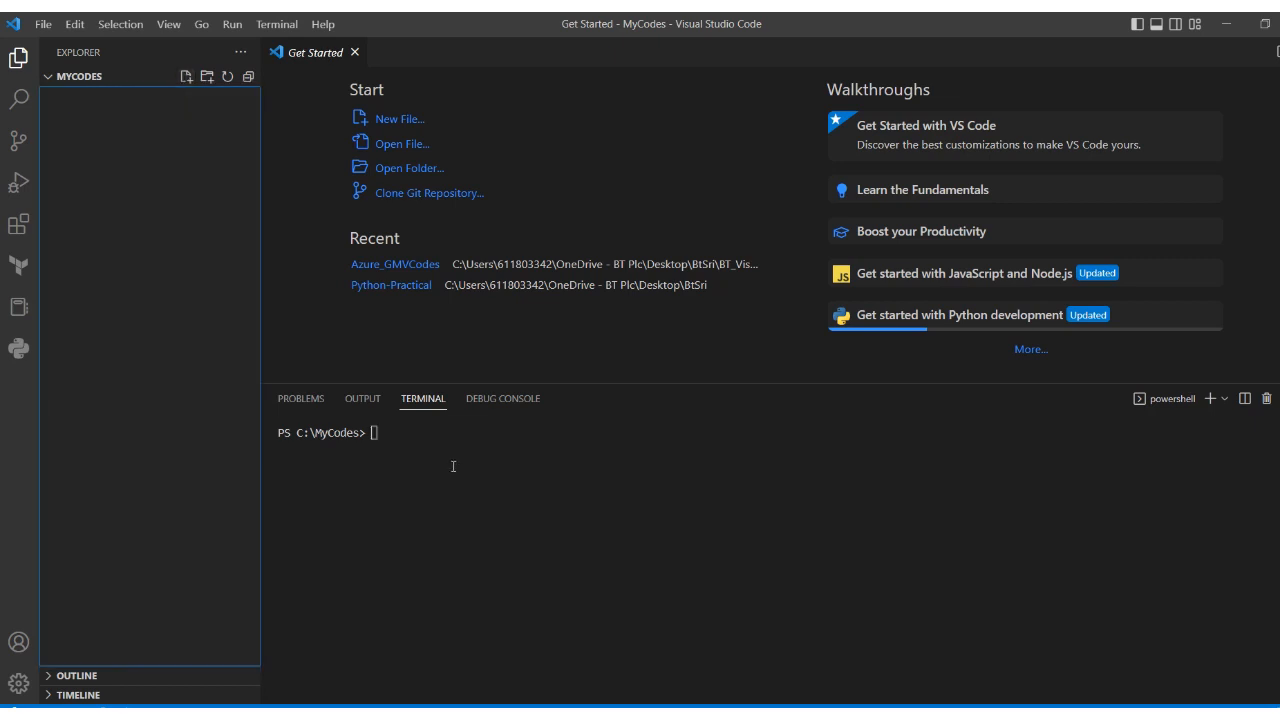
click(451, 433)
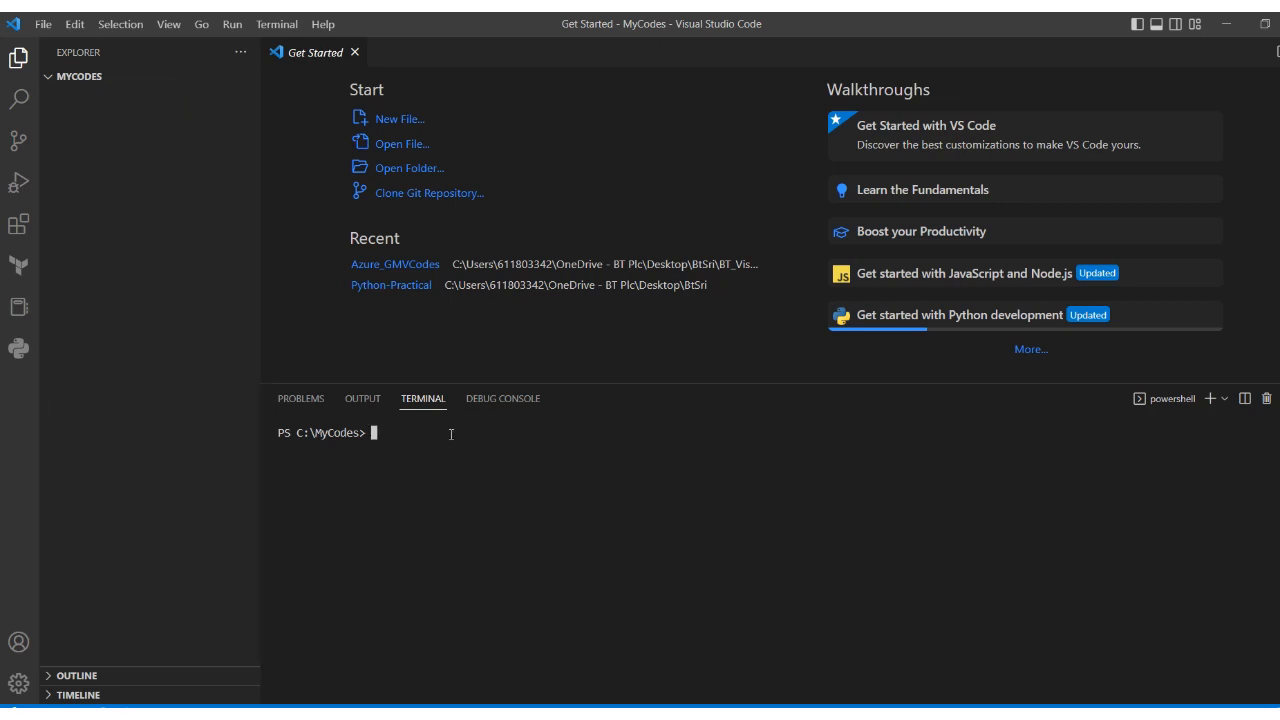
text(git init)
key(Return)
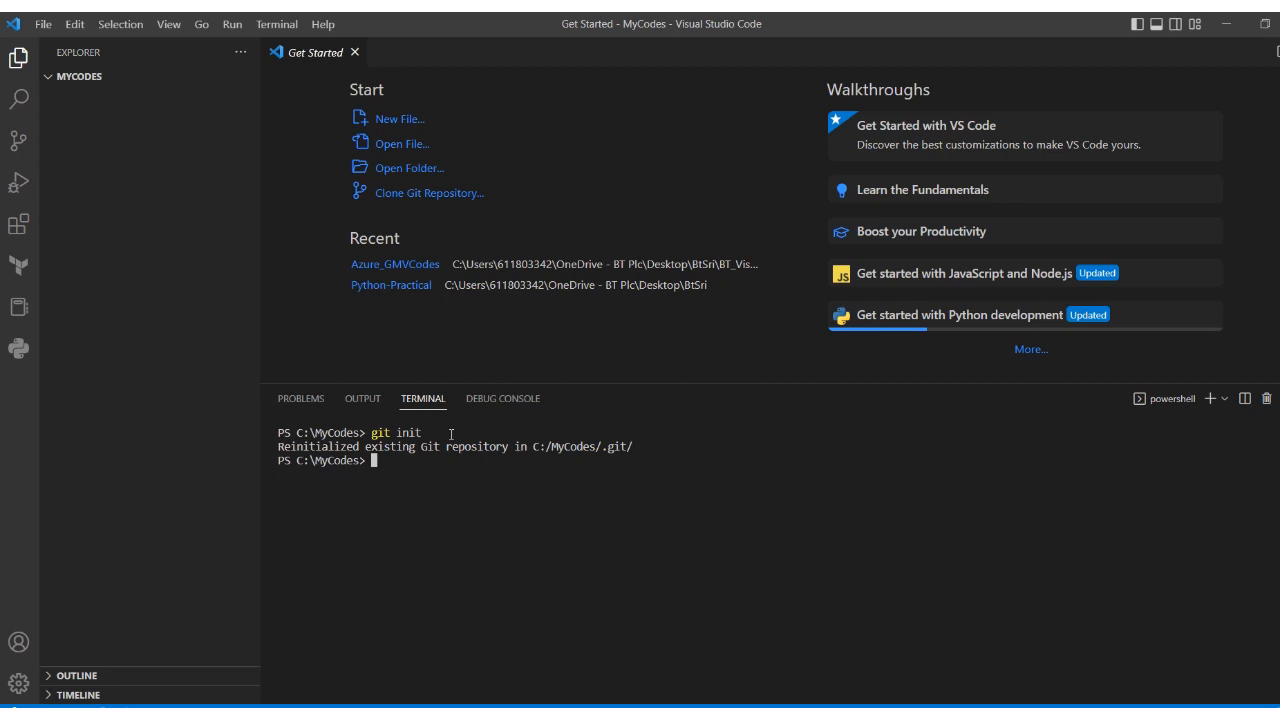
Clone the MyAPPService repository into C:\MyCodes with git clone and the copied HTTPS URL
text(git clone)
key(ctrl+v)
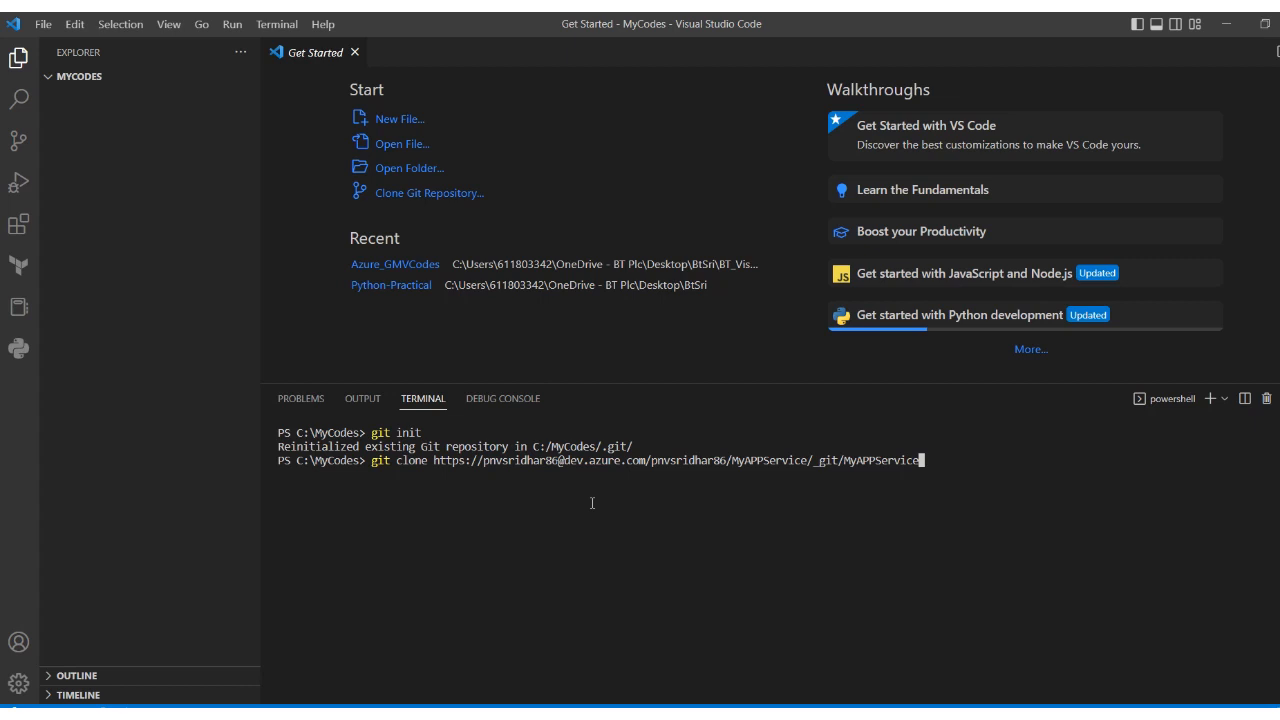
key(Return)
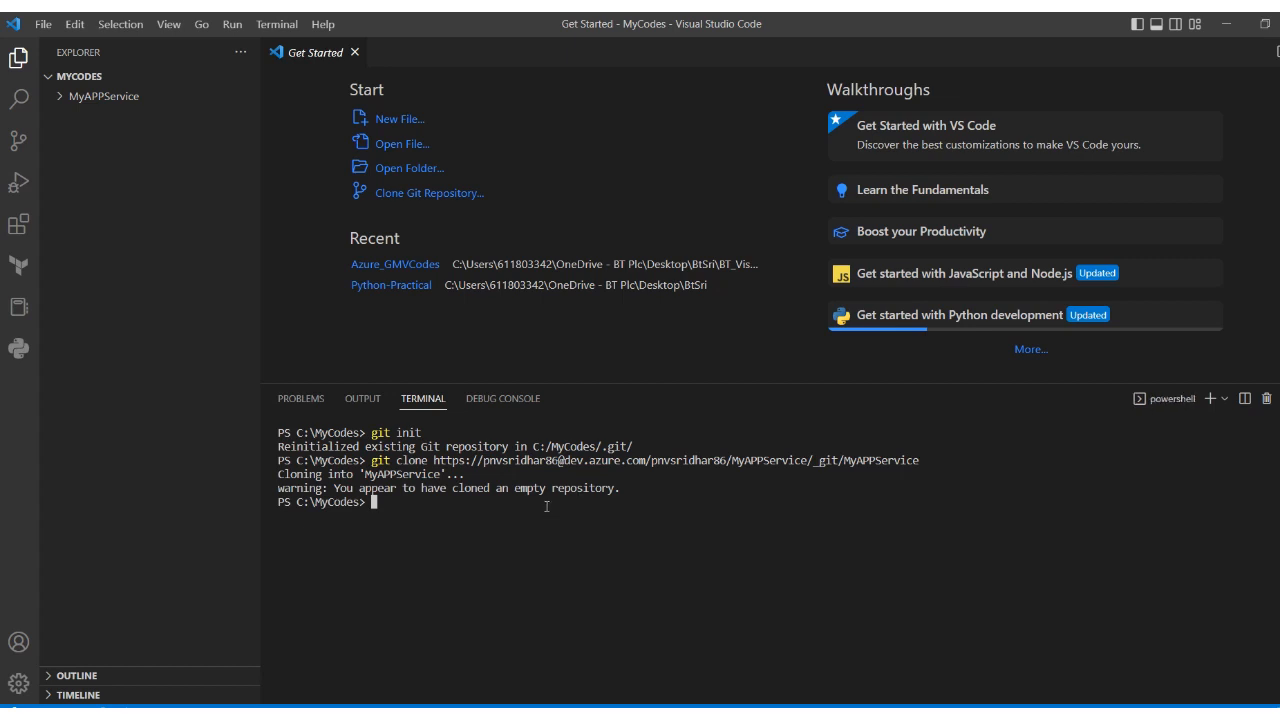
List the contents of C:\MyCodes, change the terminal directory to MyAPPService and list that folder too
text(ls)
key(Return)
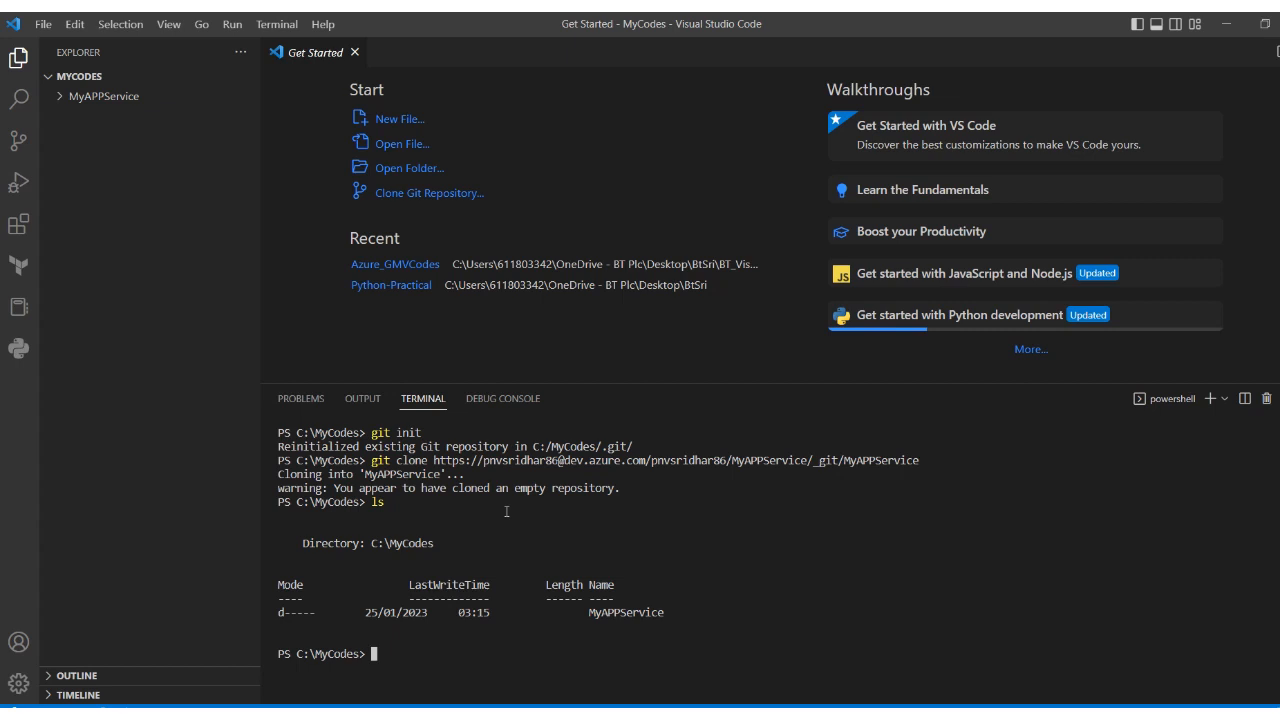
text(cd My)
key(Tab)
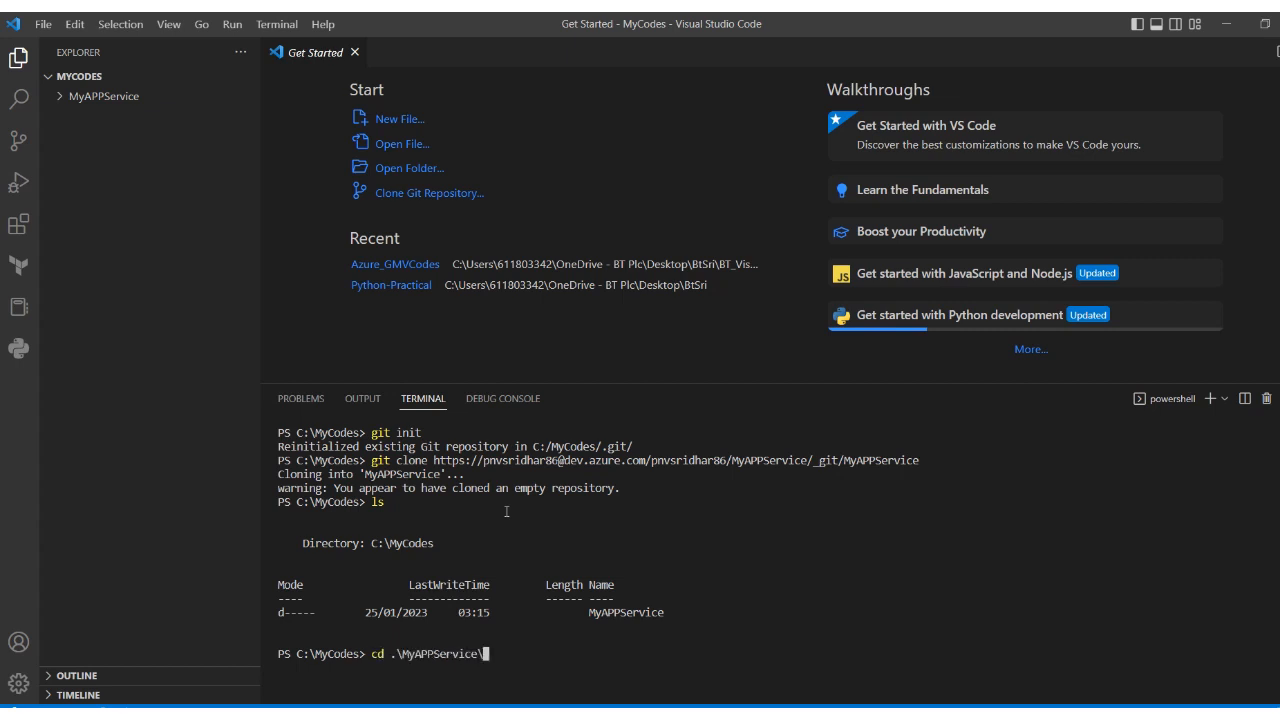
key(Return)
text(ls)
key(Return)
key(Return)
key(Return)
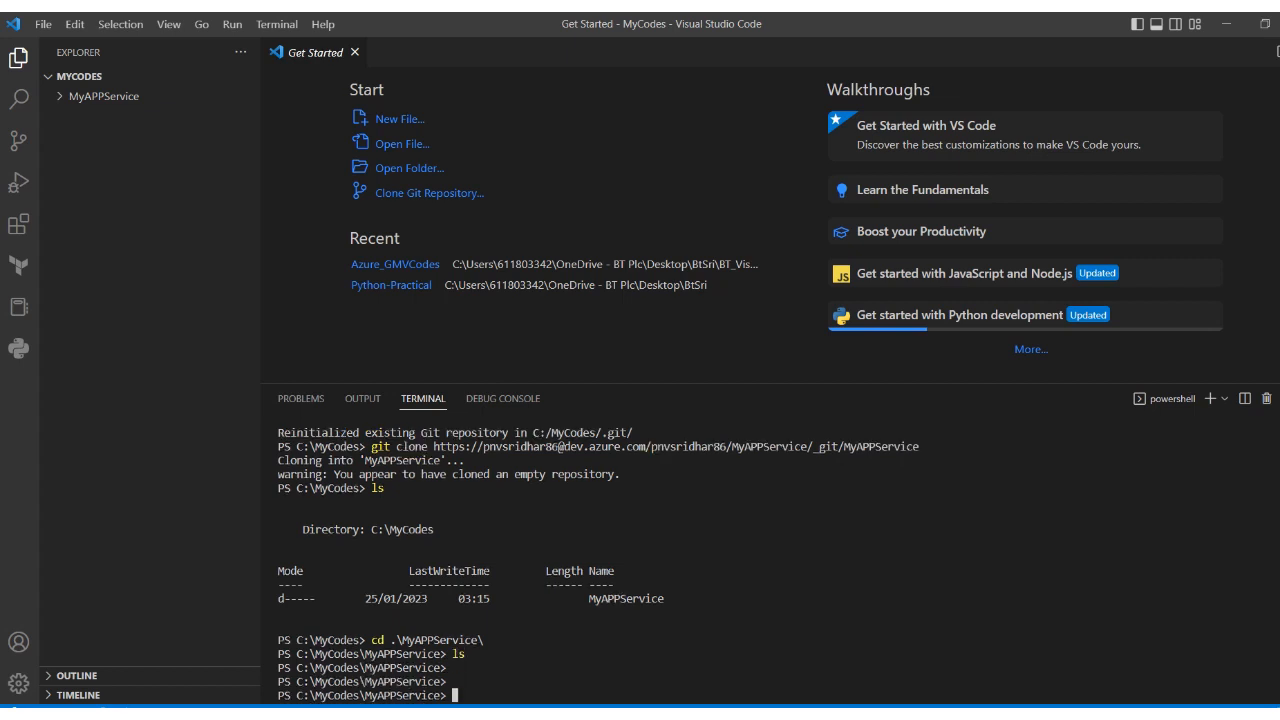
Switch to Notepad++ and review the index.html and Dockerfile sources, comparing the page code with the sample page on the agenda slide
click(488, 655)
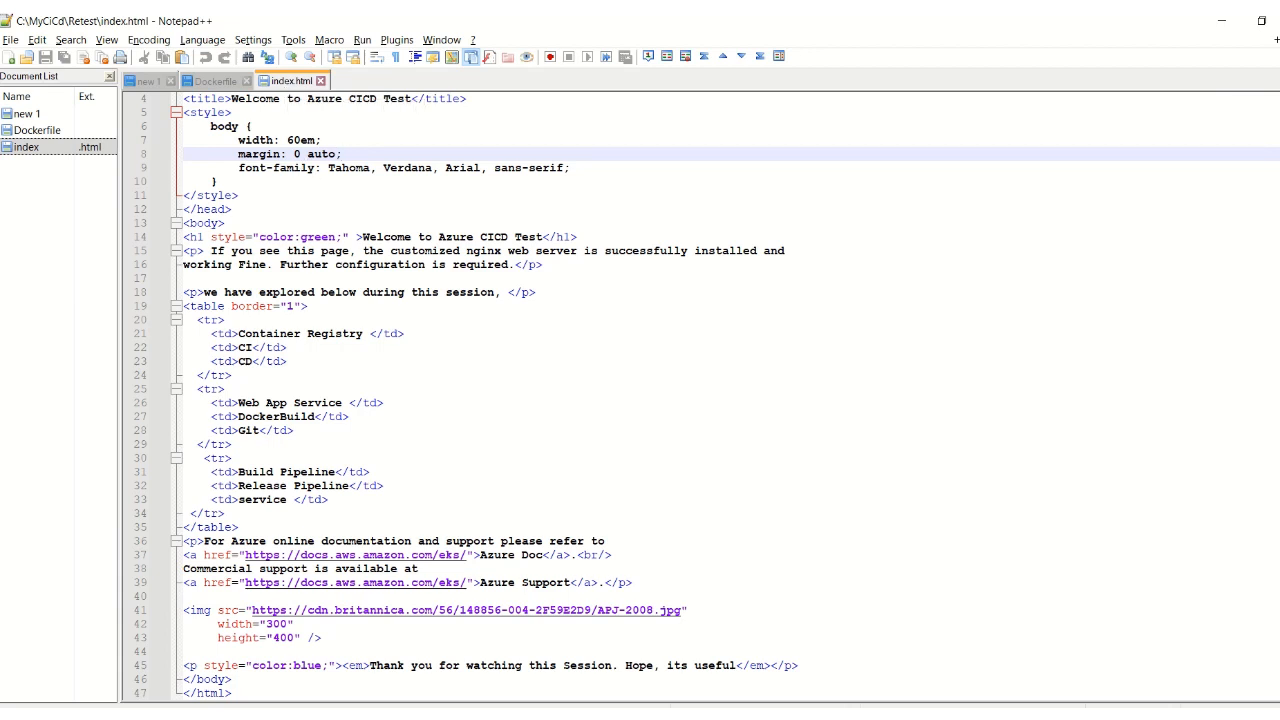
click(740, 634)
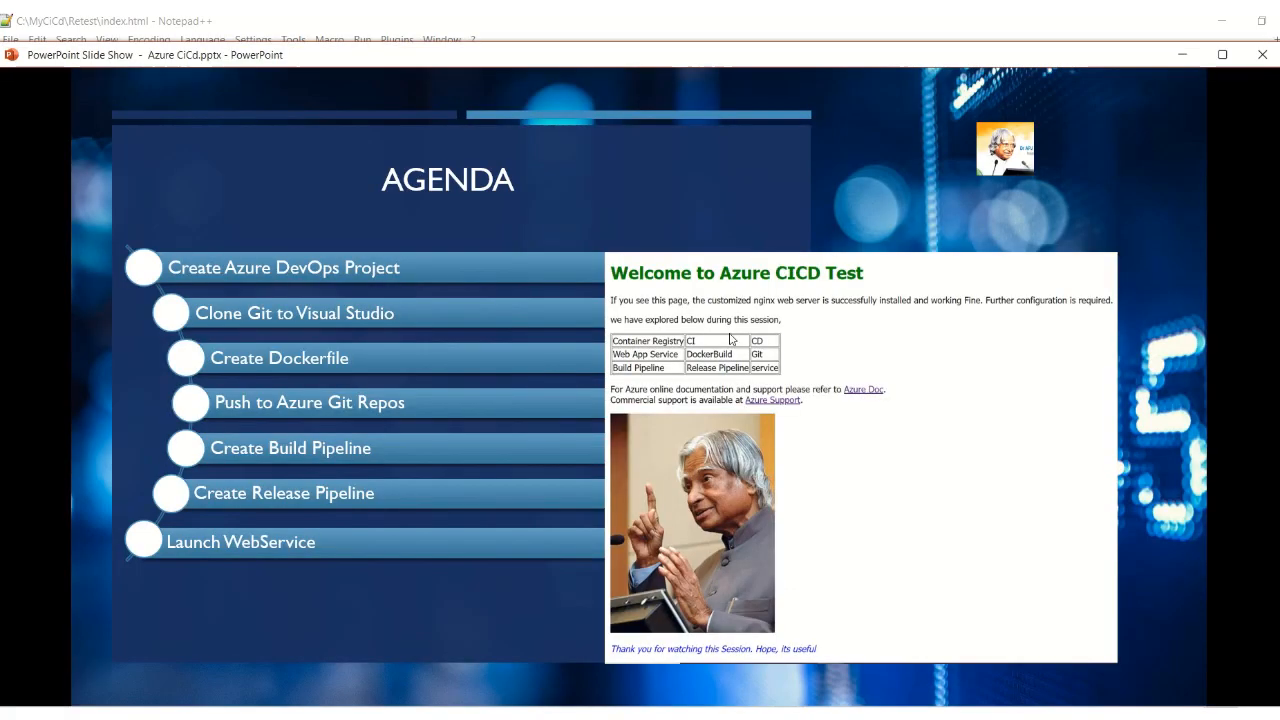
click(1182, 54)
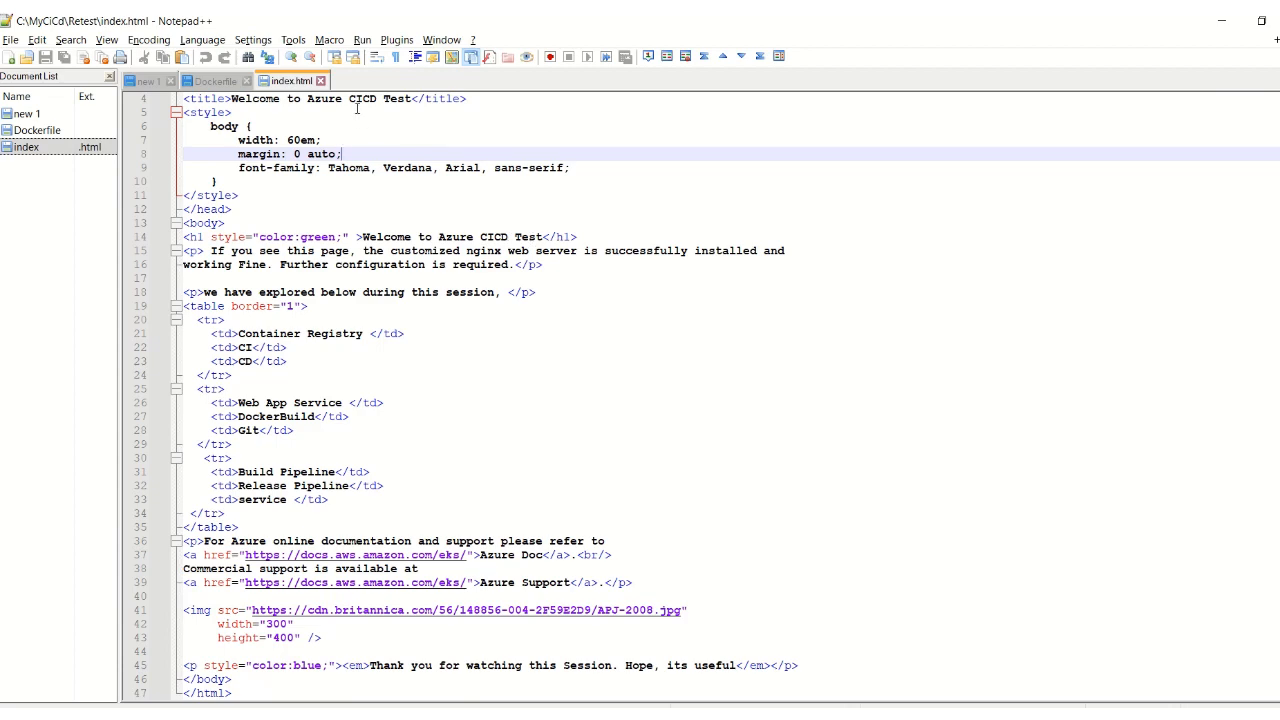
scroll(608, 603, down, 8)
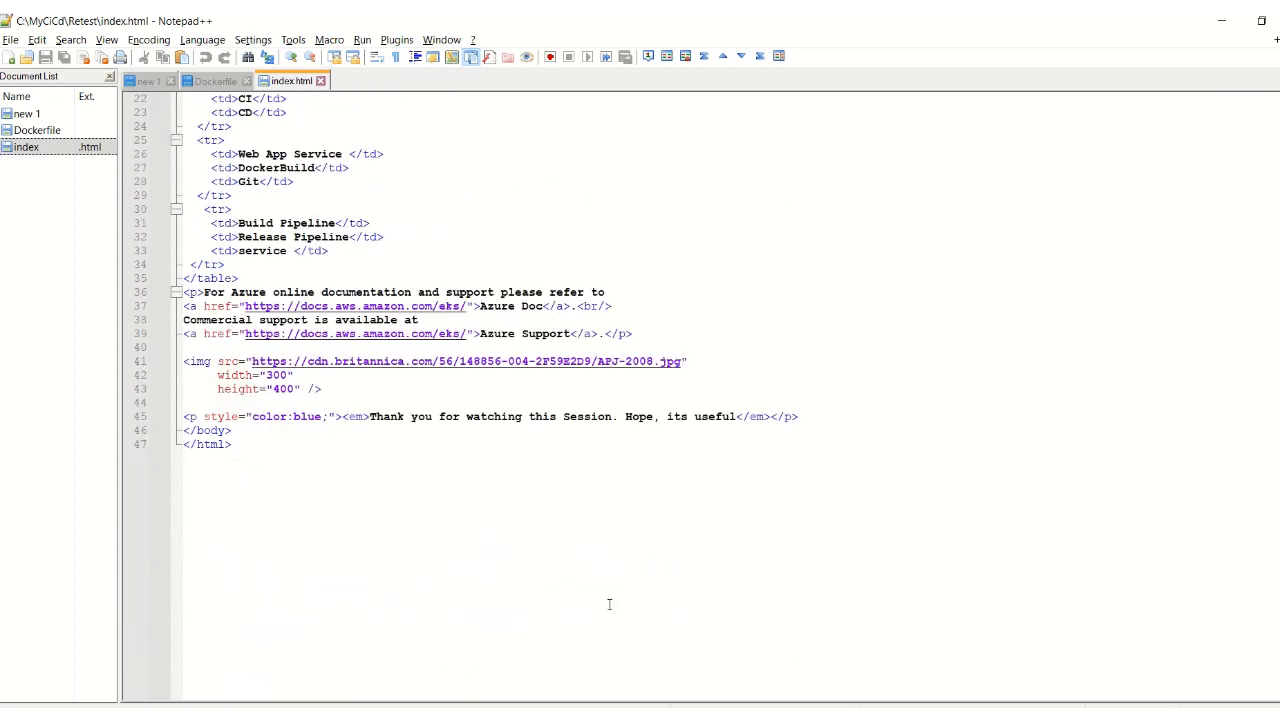
scroll(381, 257, up, 9)
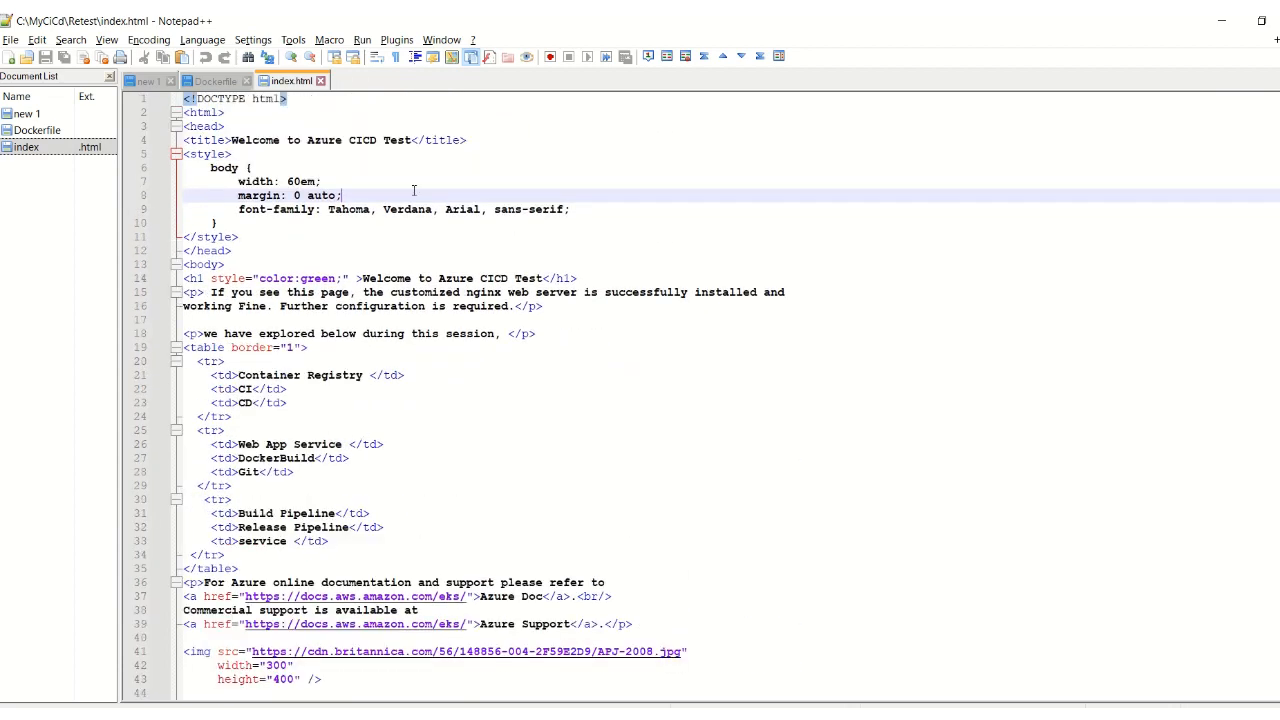
click(212, 84)
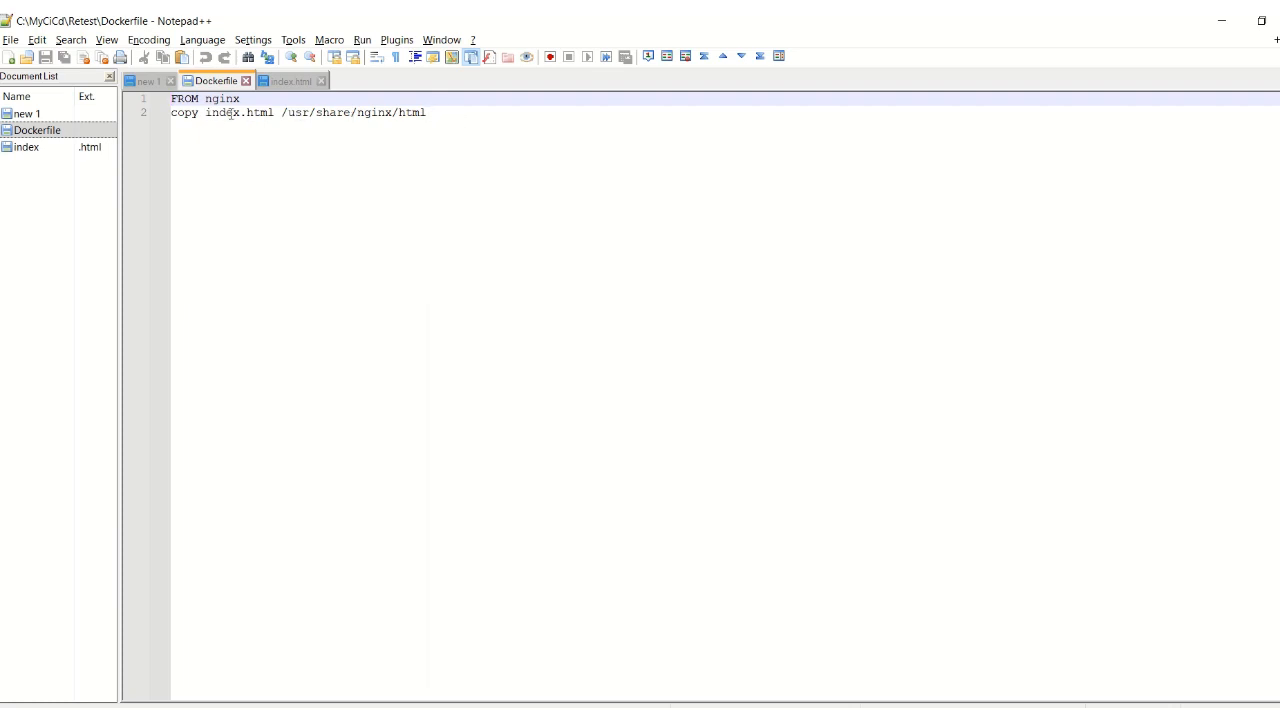
click(290, 83)
click(223, 84)
key(ctrl+a)
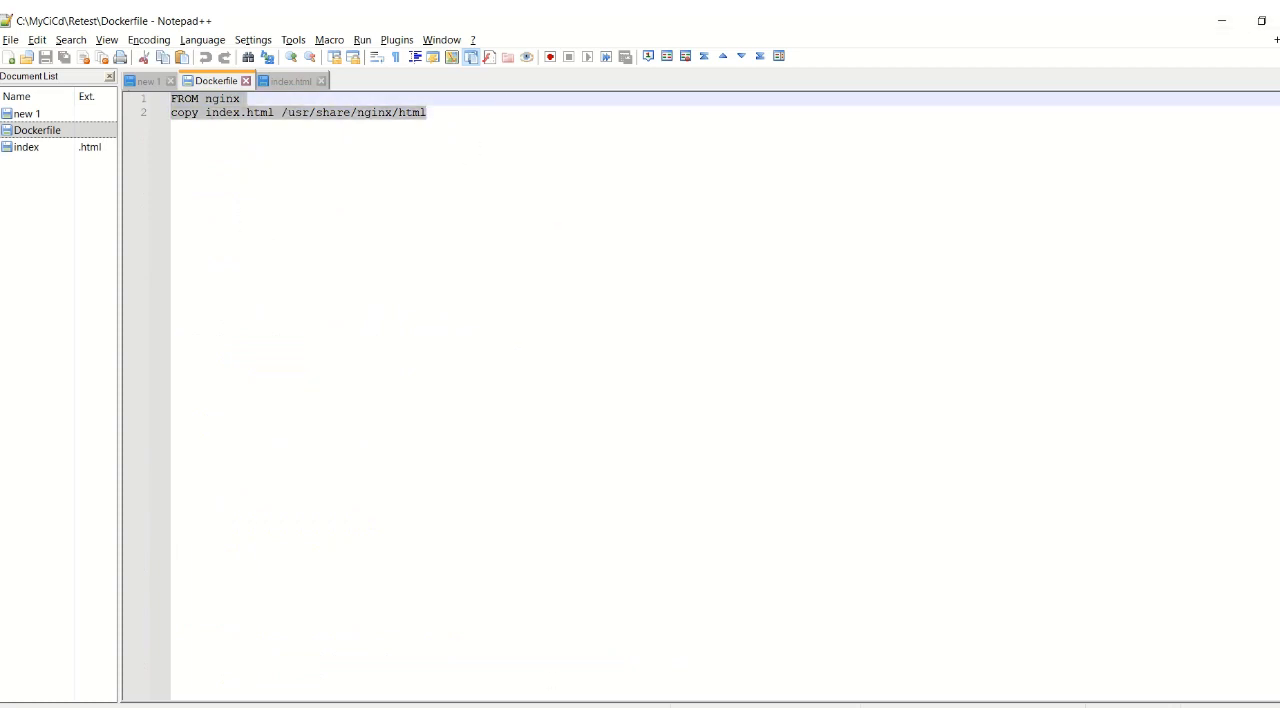
Switch back to Visual Studio Code and create a file named index.html in the MyAPPService folder
key(alt+Tab)
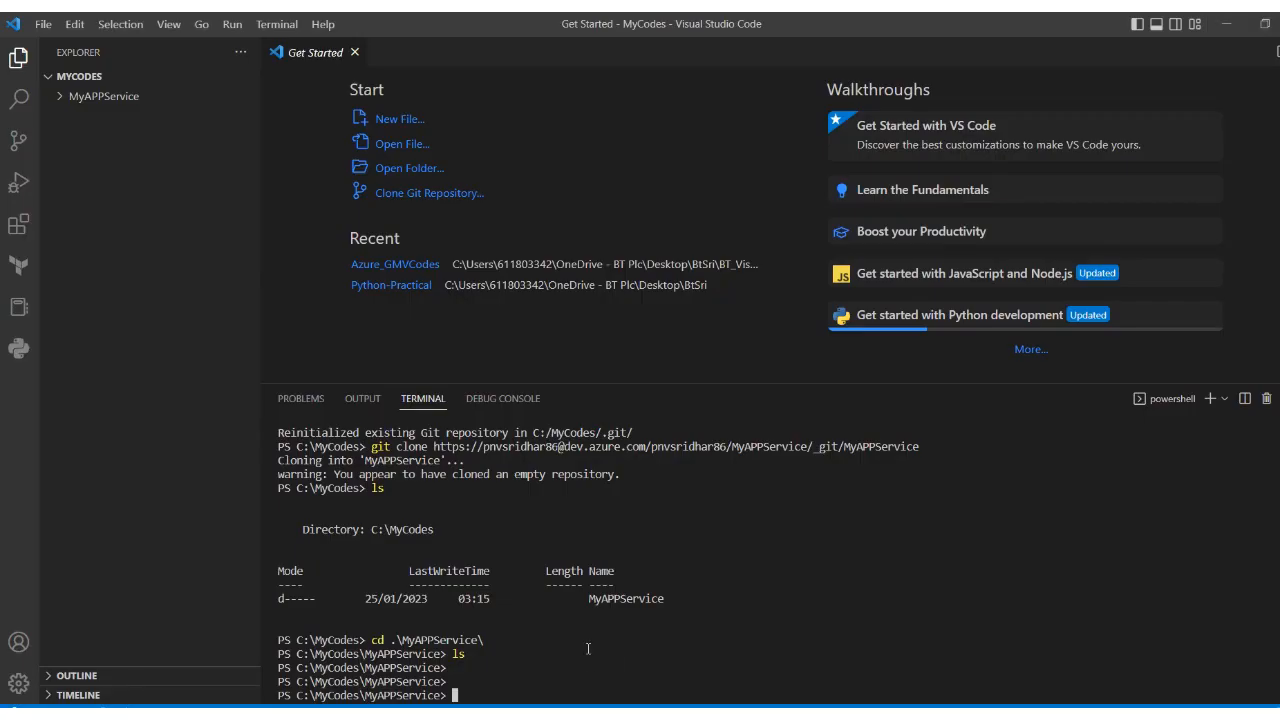
click(98, 104)
click(185, 78)
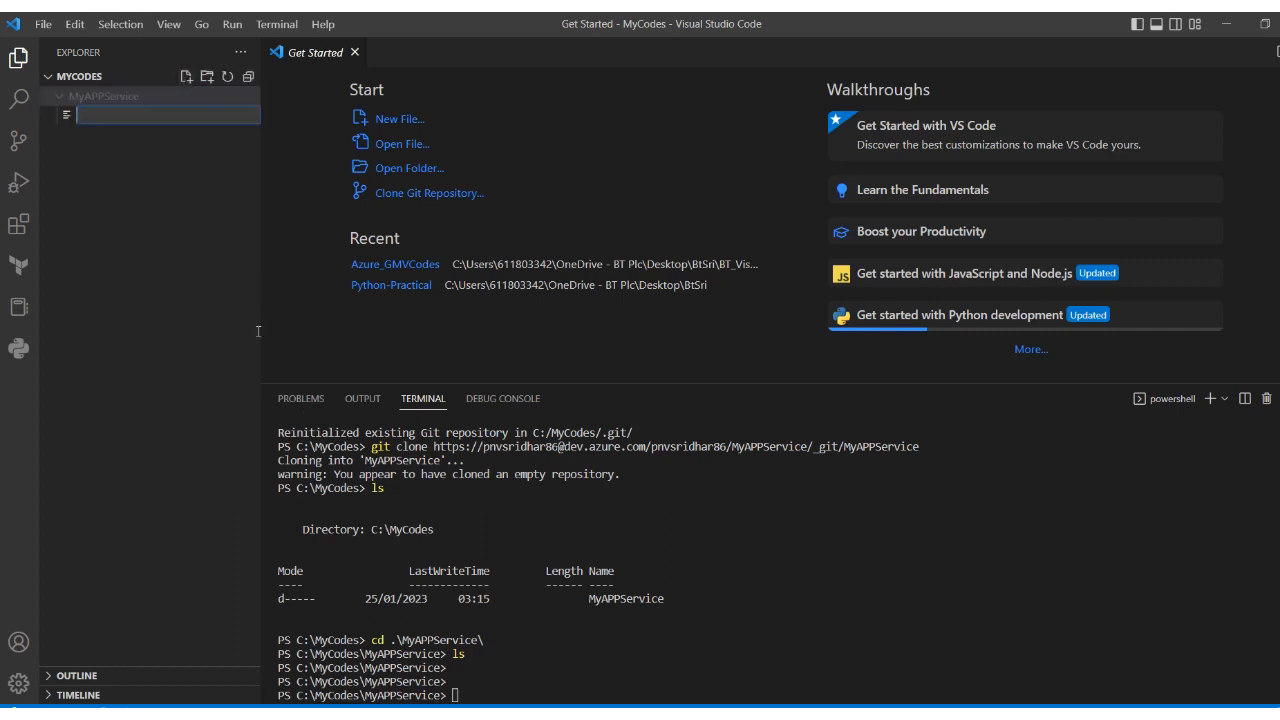
text(index.html)
key(Return)
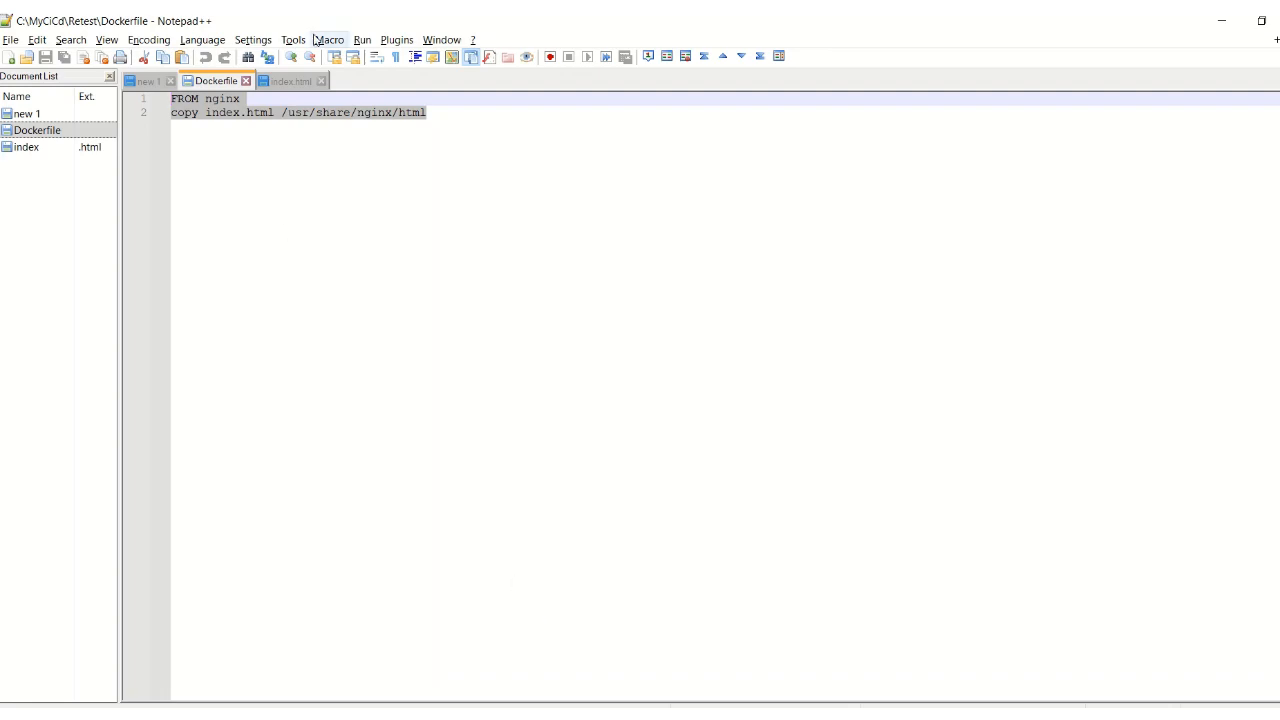
Copy the entire index.html source from Notepad++ and paste it into the new index.html in Visual Studio Code
click(291, 81)
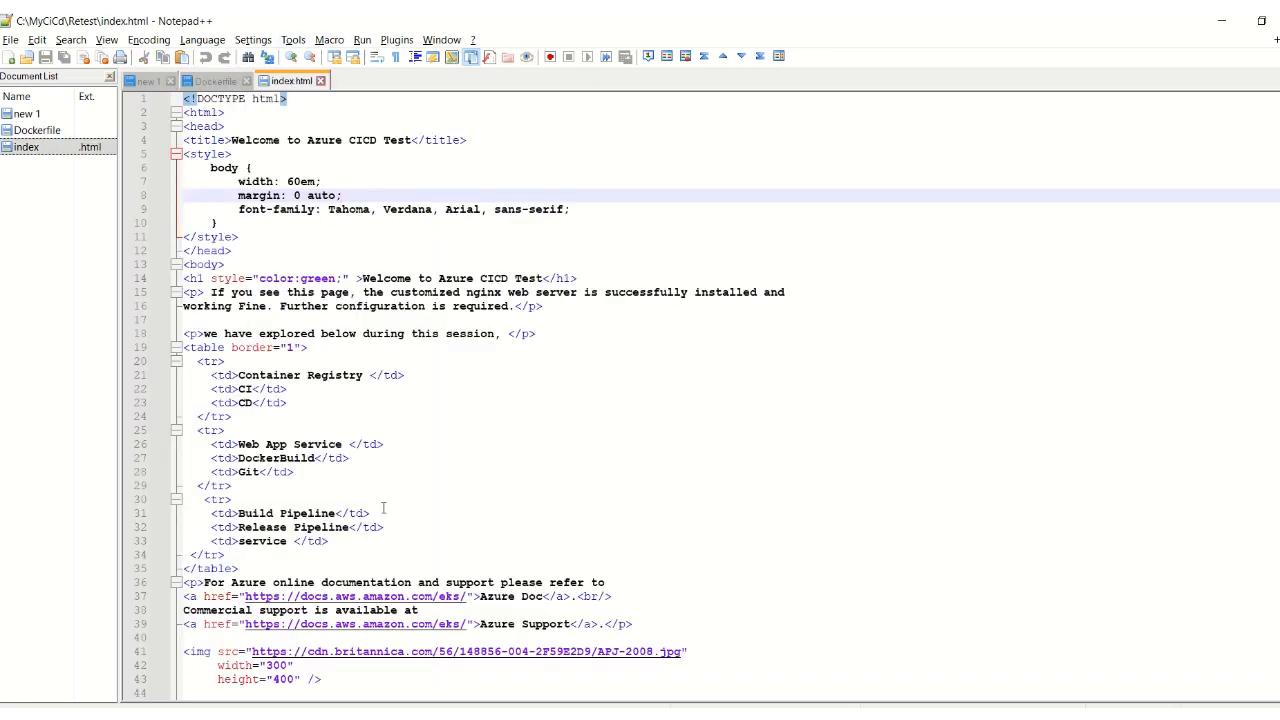
key(ctrl+a)
key(ctrl+c)
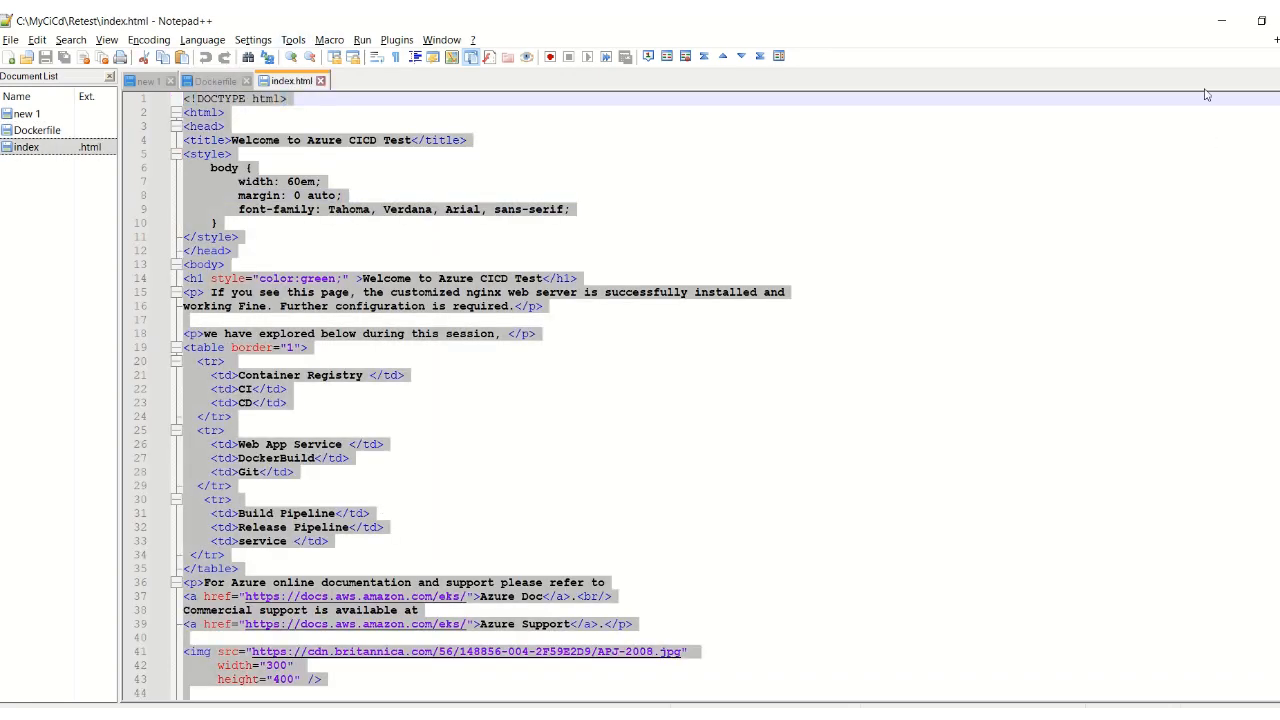
click(1221, 20)
key(ctrl+v)
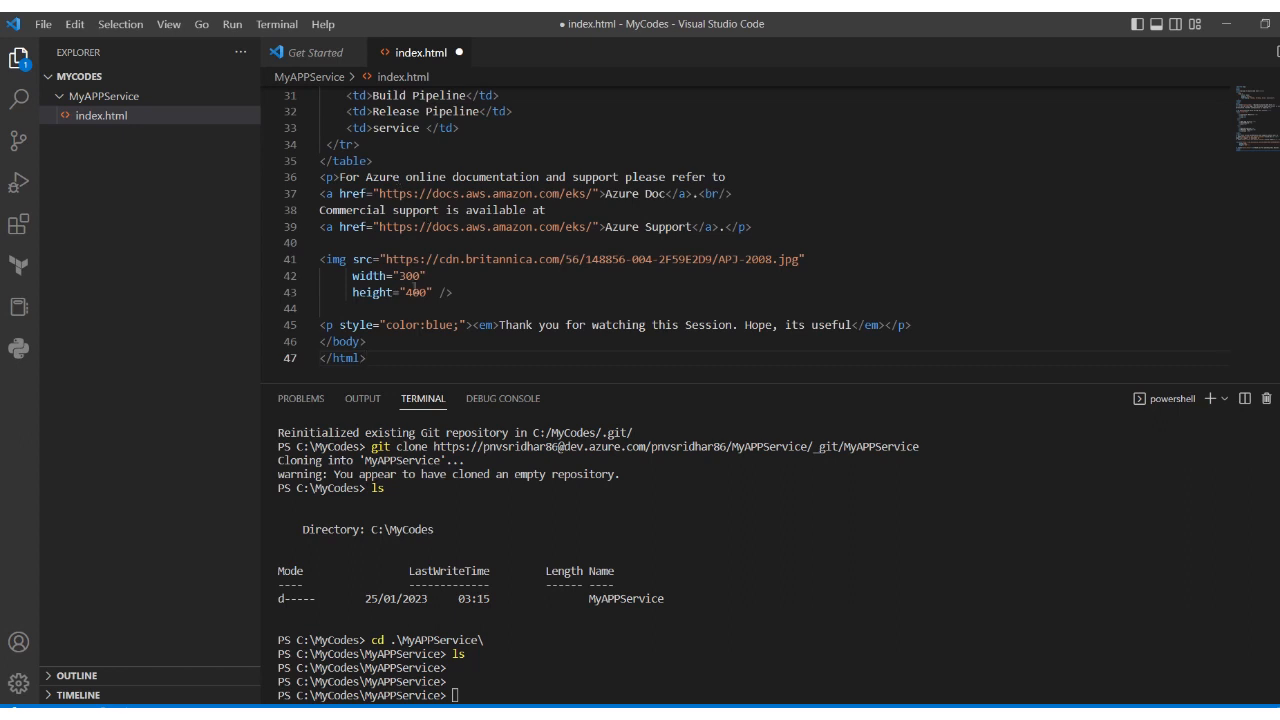
scroll(420, 300, up, 10)
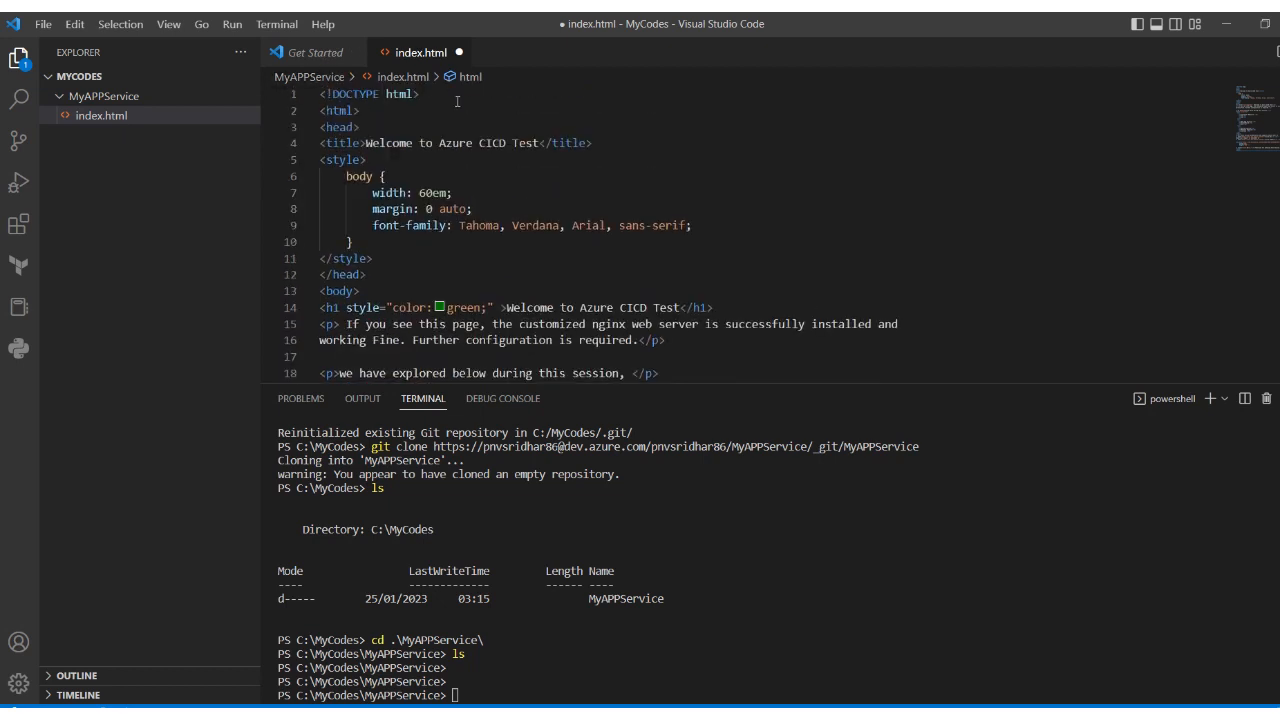
right_click(117, 116)
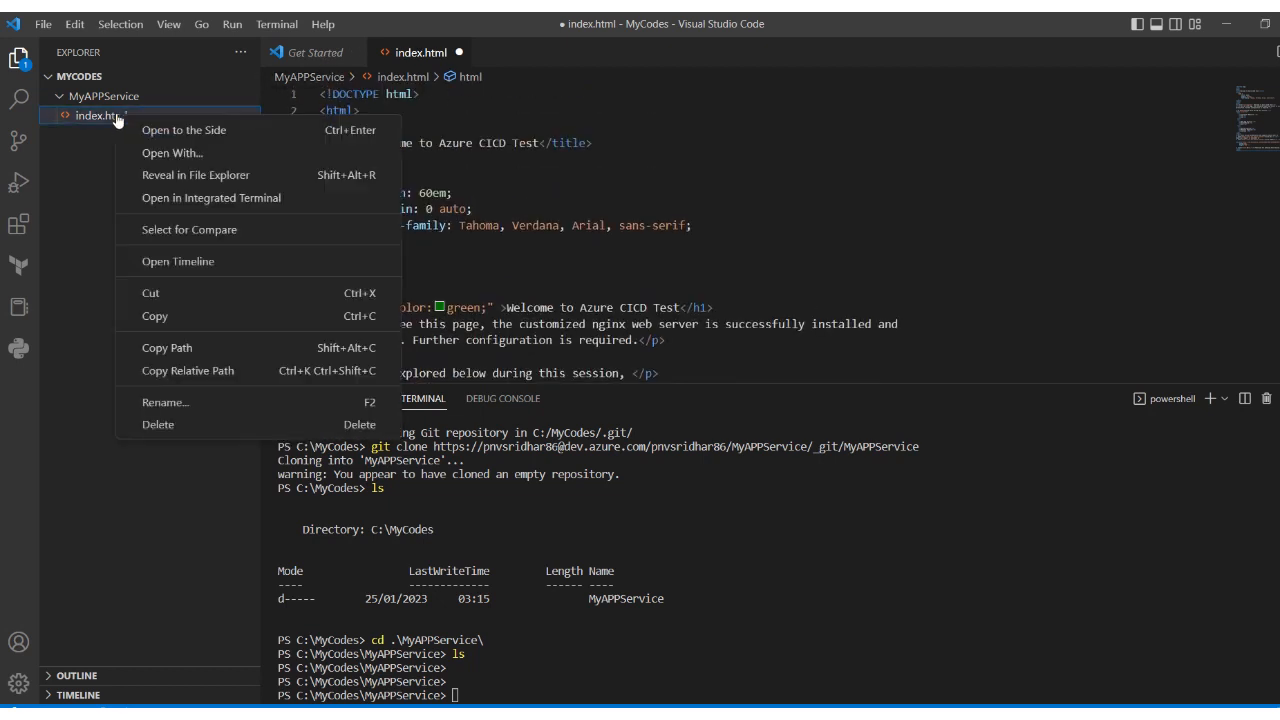
click(127, 95)
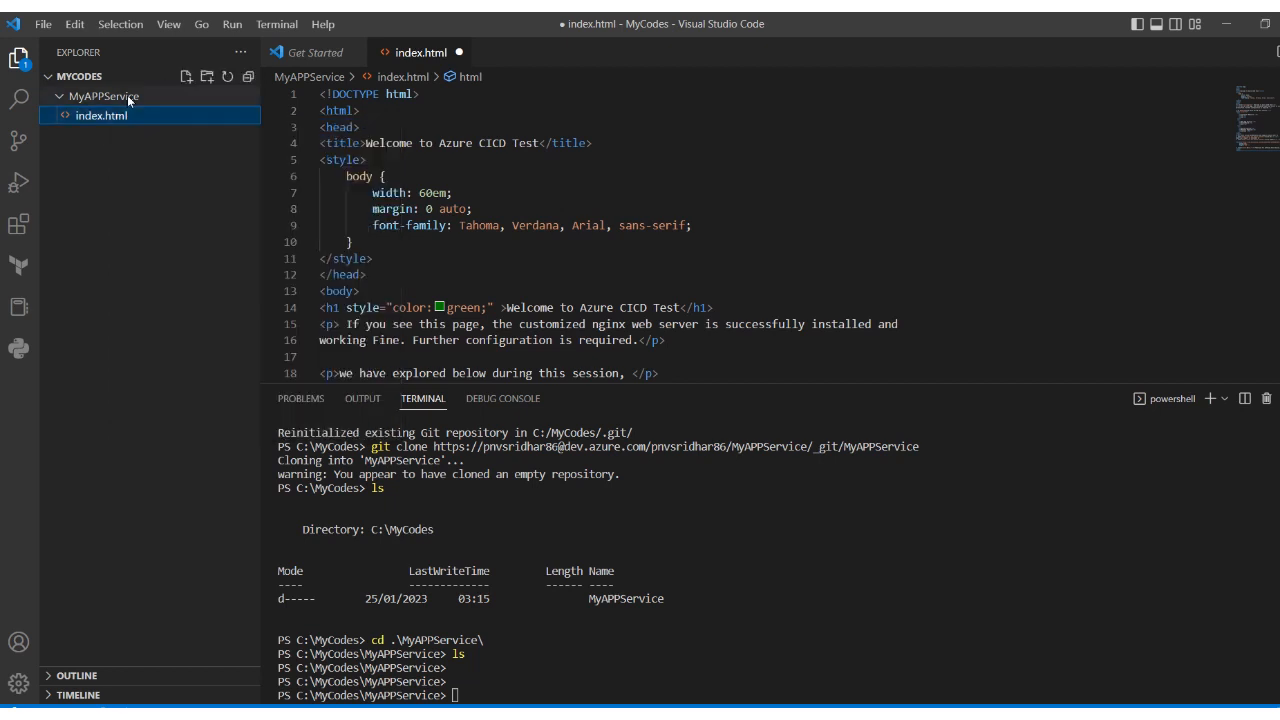
click(185, 77)
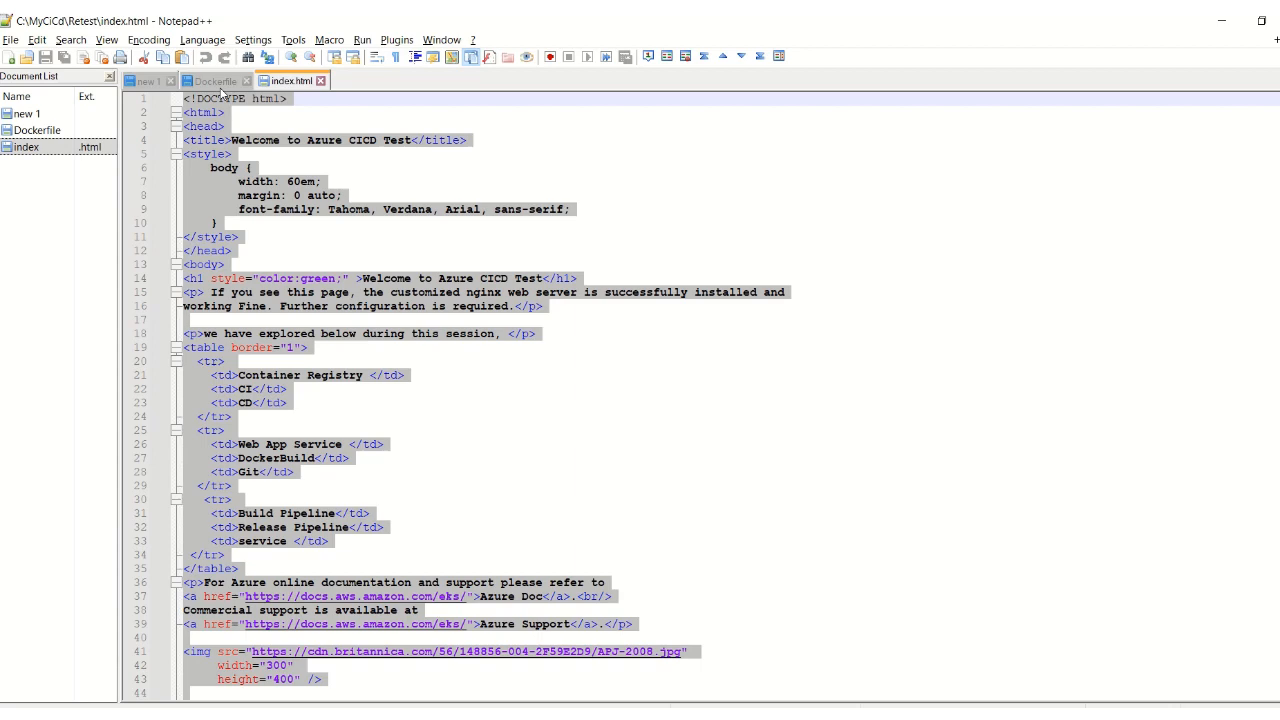
Copy both lines of the Dockerfile, FROM nginx and the copy index.html instruction, from Notepad++
click(220, 84)
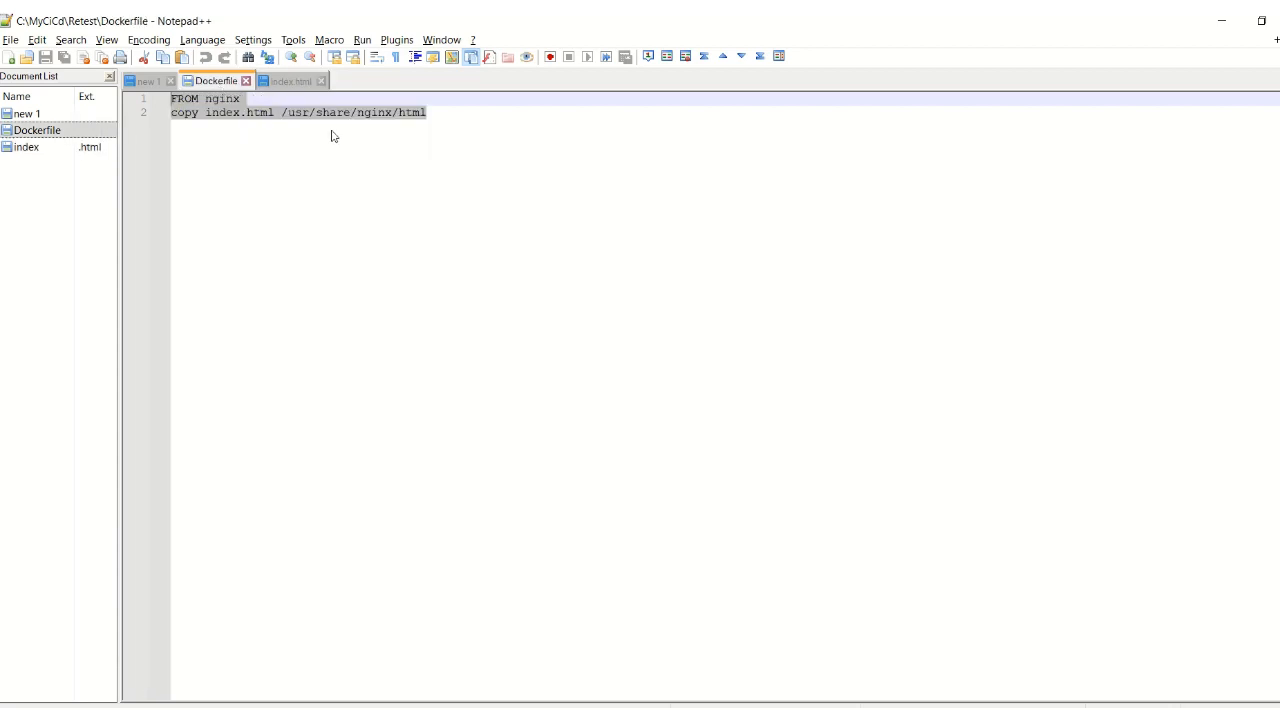
click(457, 134)
drag(457, 134, 145, 104)
key(ctrl+c)
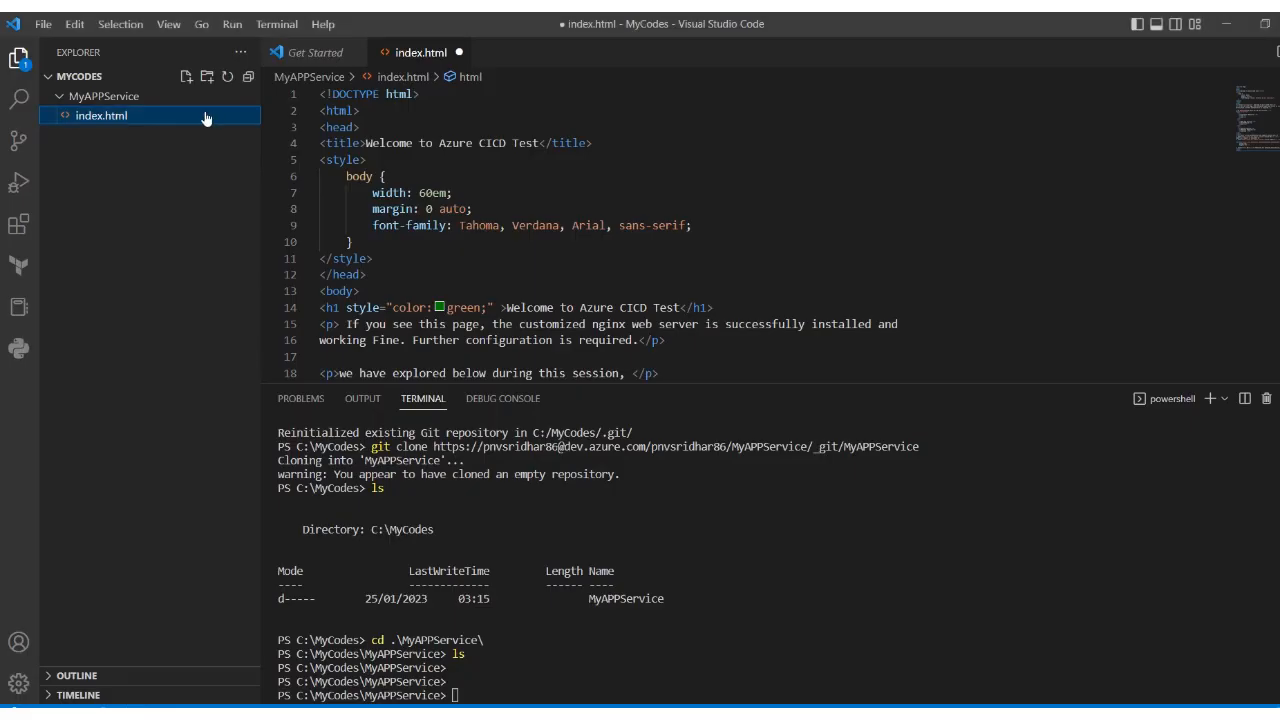
Create a file named Dokerfile in the MyAPPService folder, paste the copied FROM nginx and copy index.html lines into it, and save it
click(186, 77)
text(Dok)
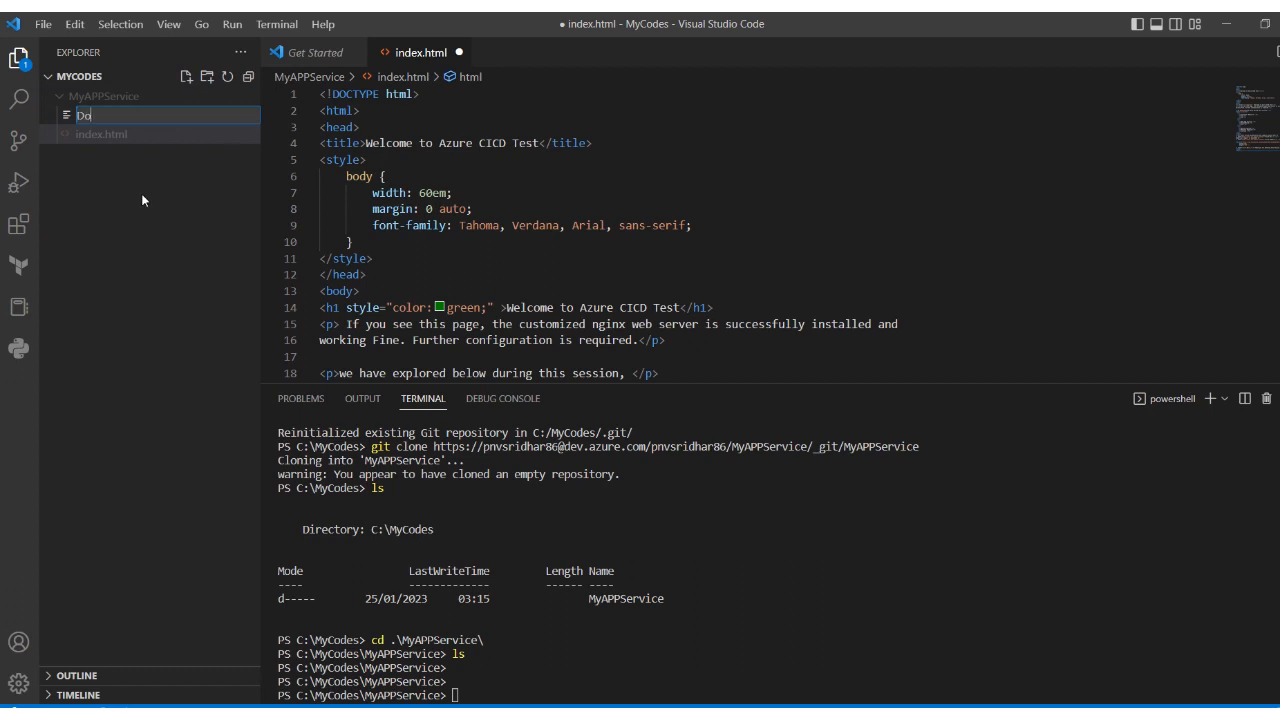
text(file)
key(Return)
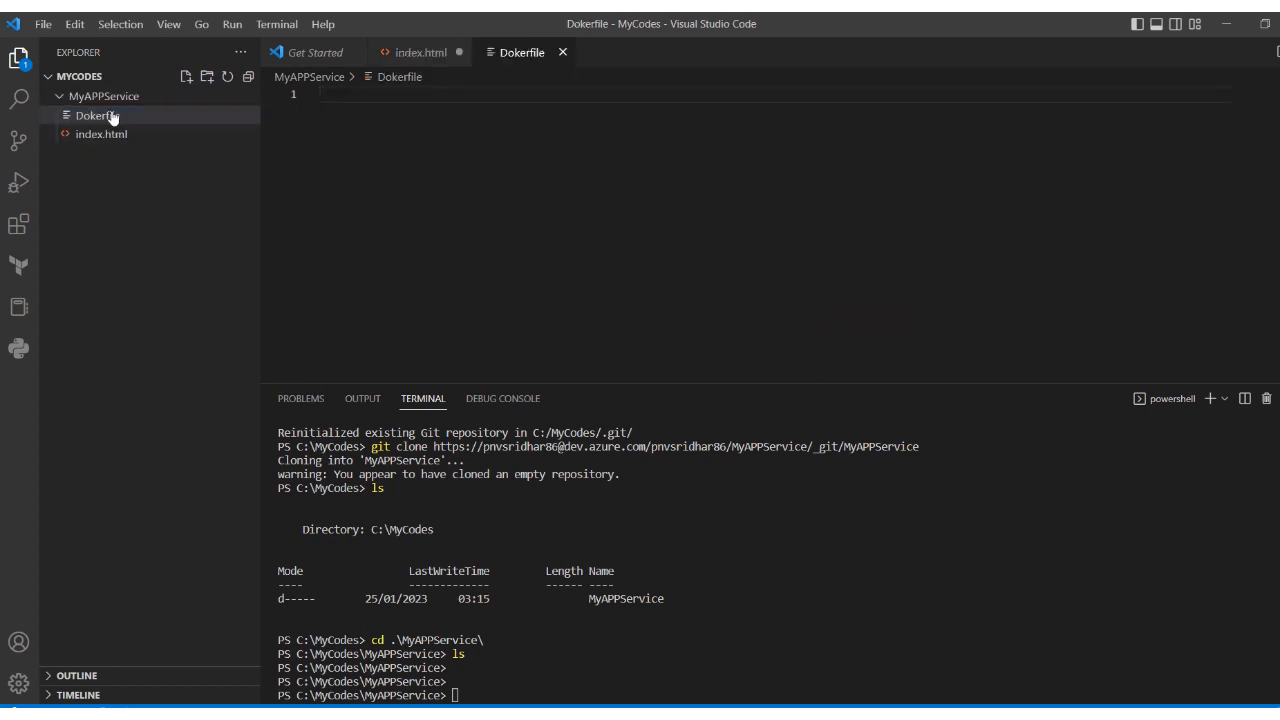
key(ctrl+v)
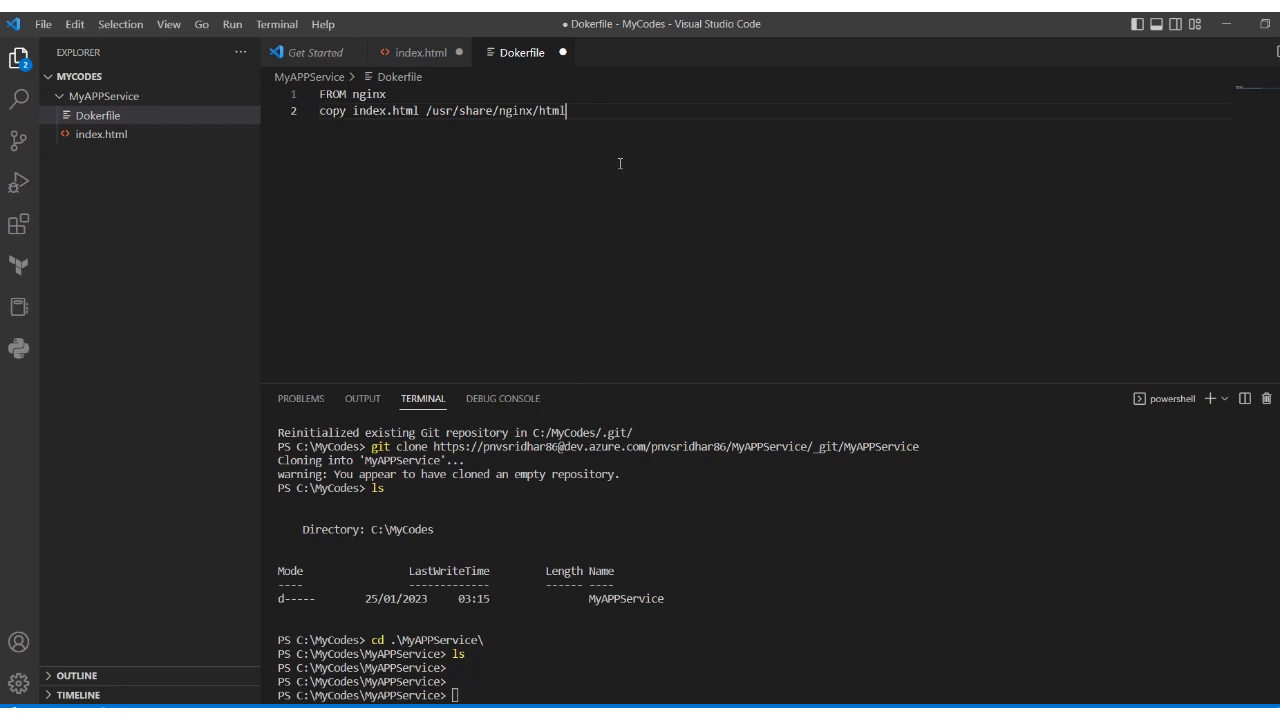
key(ctrl+s)
Return to index.html and save the pasted page source
click(100, 134)
click(655, 323)
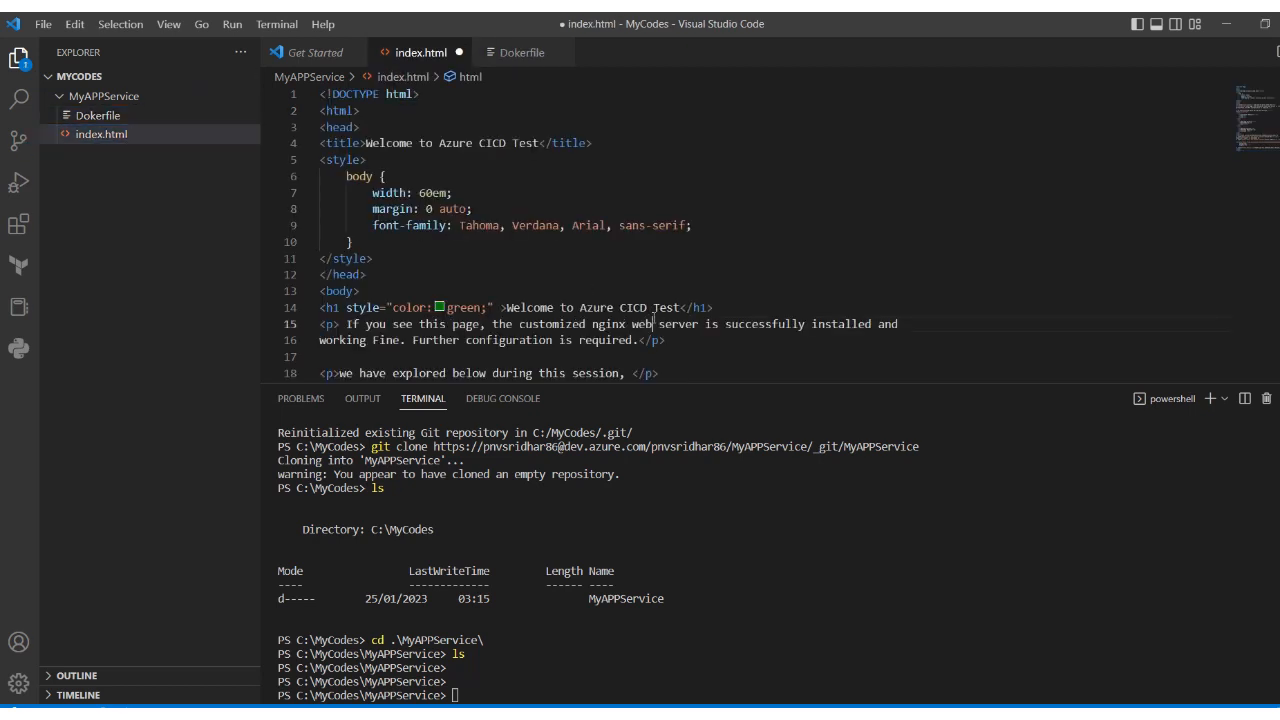
key(ctrl+s)
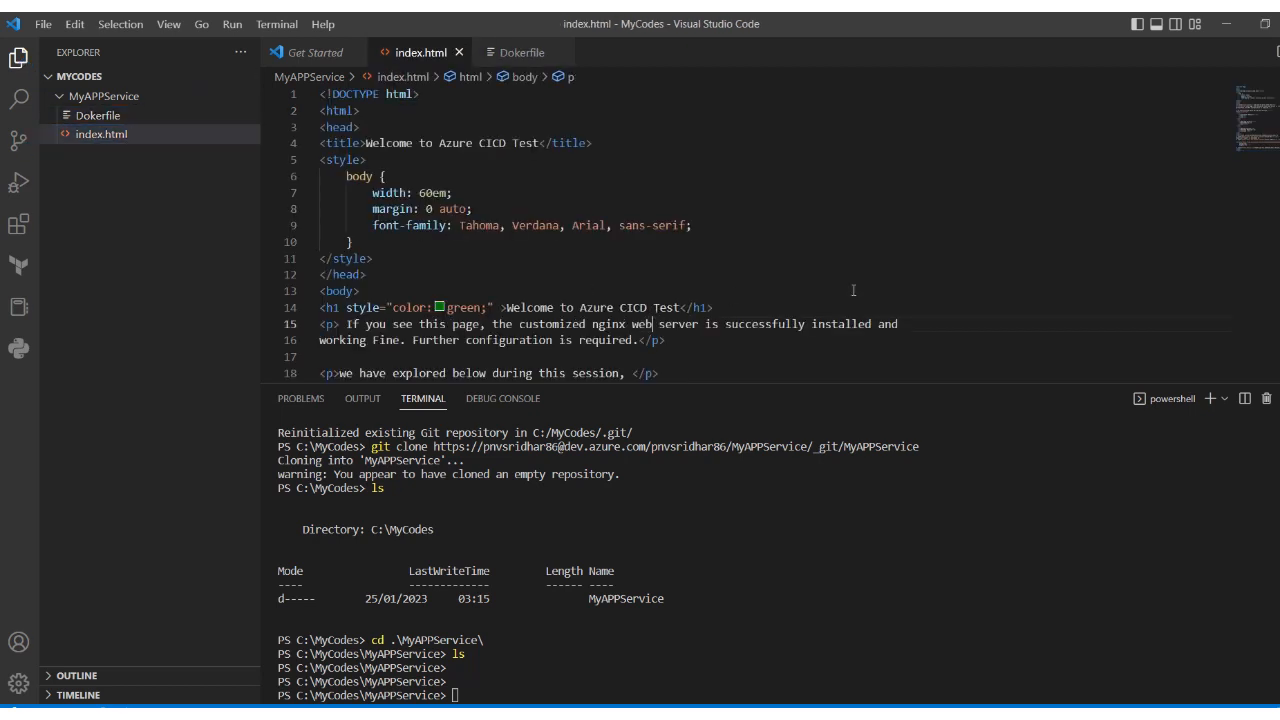
click(852, 291)
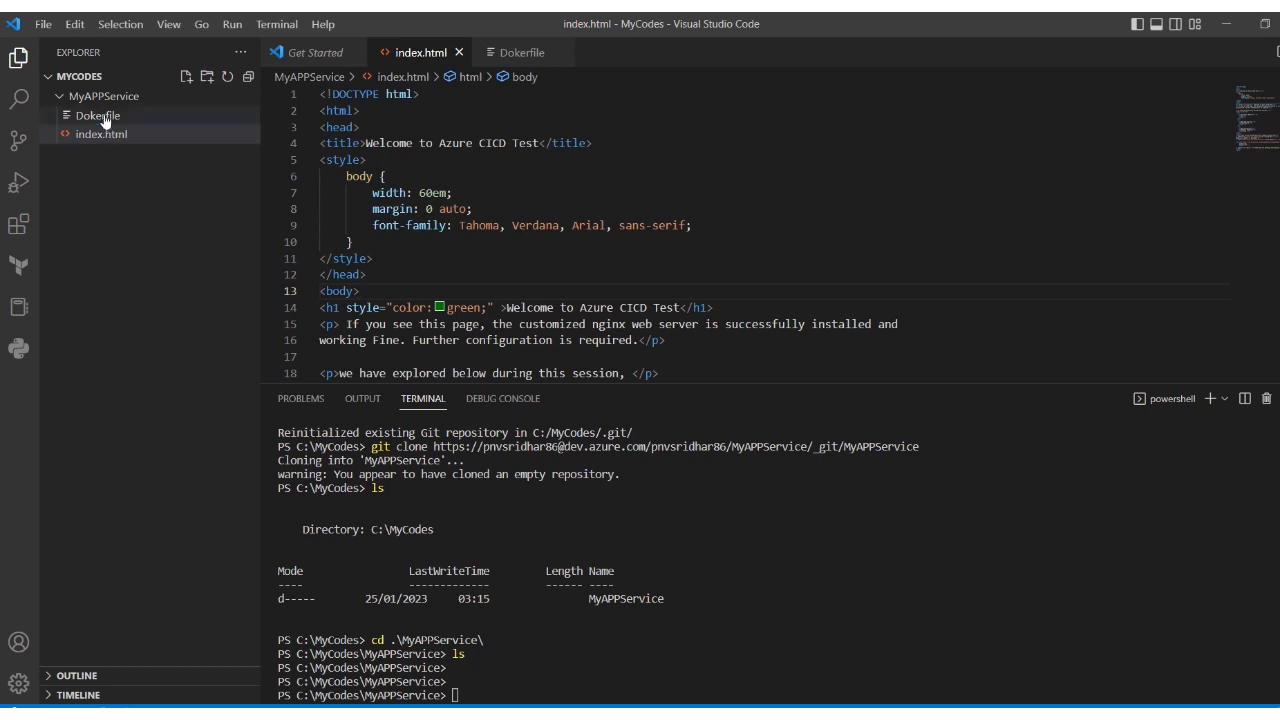
Correct the misspelled Dokerfile by renaming it to Dockerfile
right_click(105, 117)
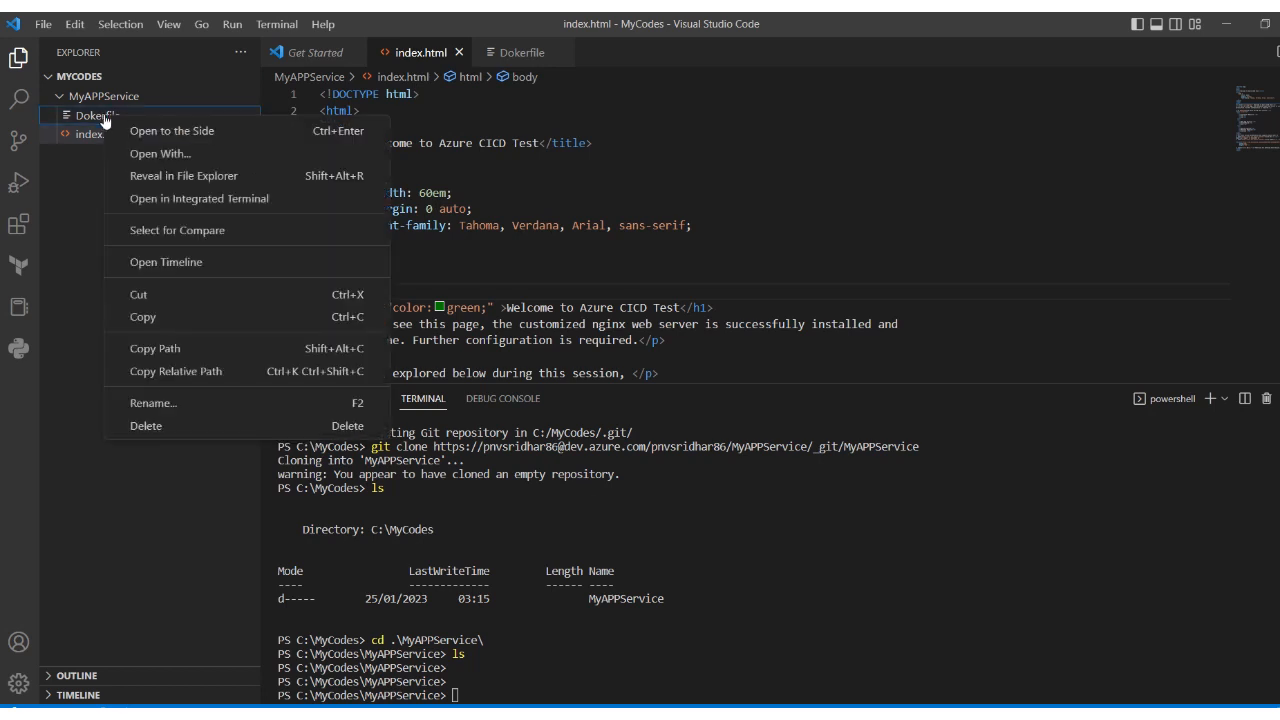
click(172, 403)
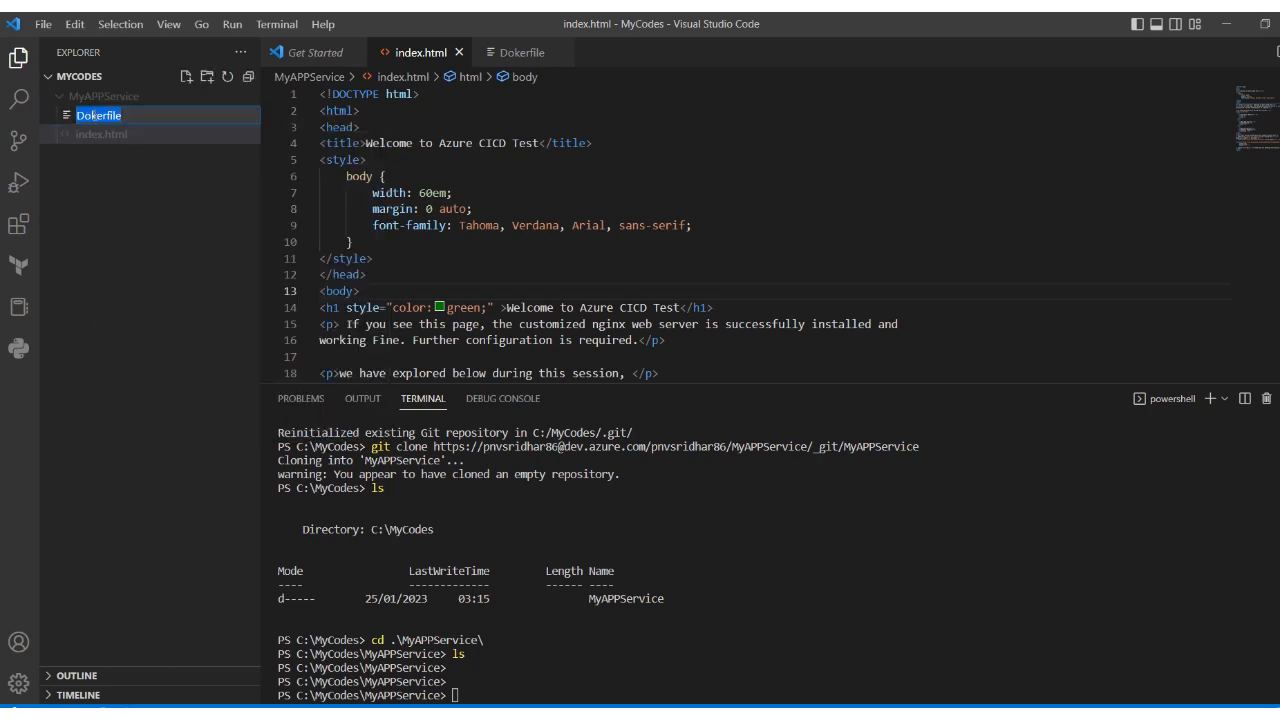
click(94, 115)
text(c)
click(682, 186)
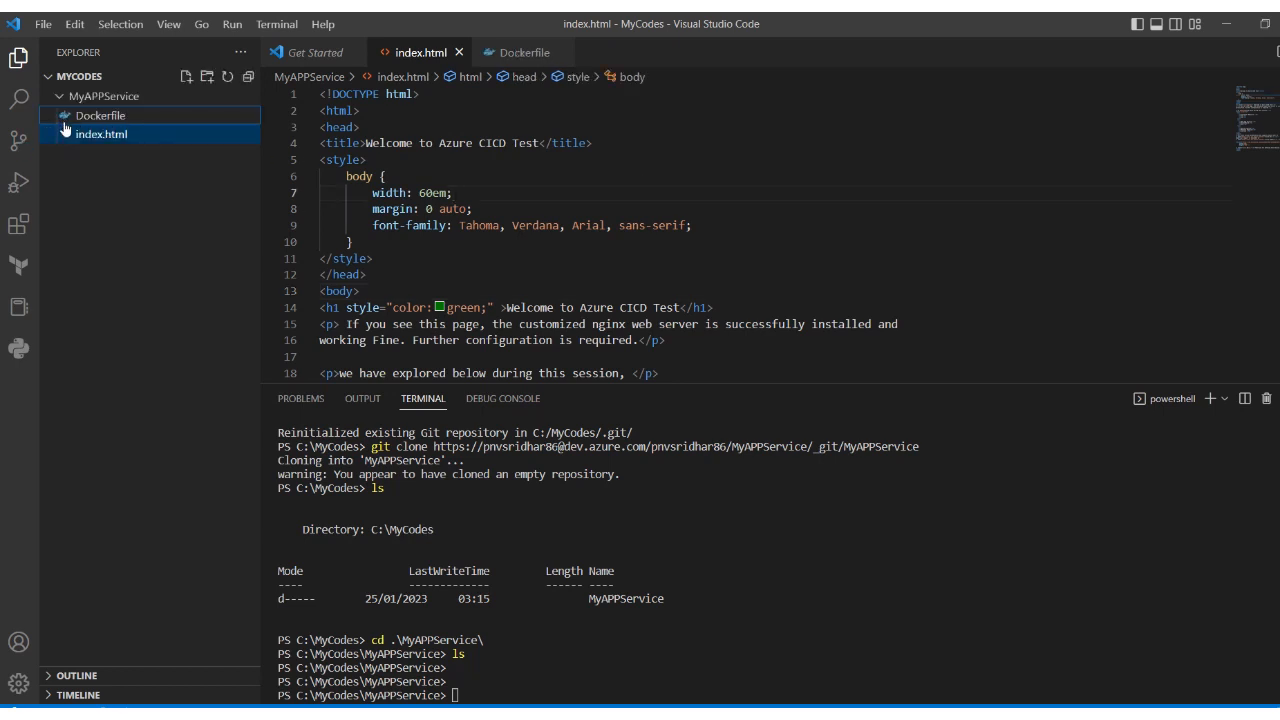
Review the contents of index.html and Dockerfile, and list the MyAPPService folder's files with ls in the terminal
scroll(540, 270, down, 15)
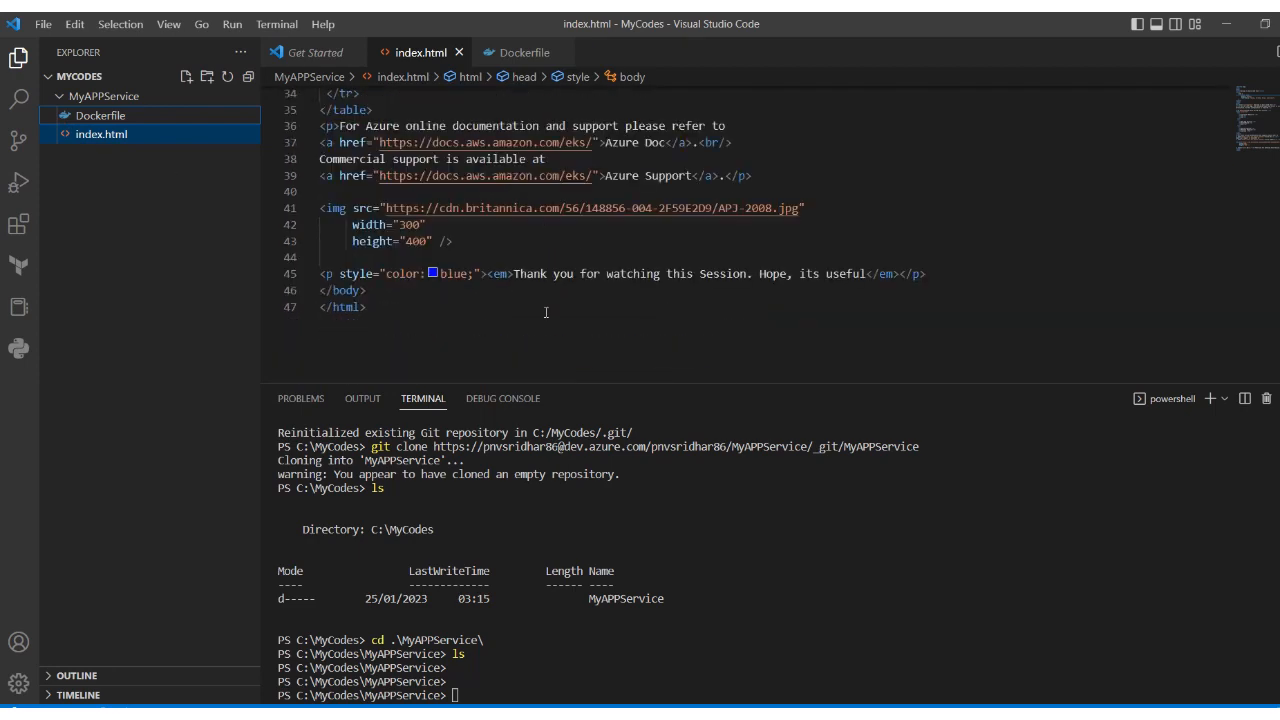
scroll(553, 315, up, 15)
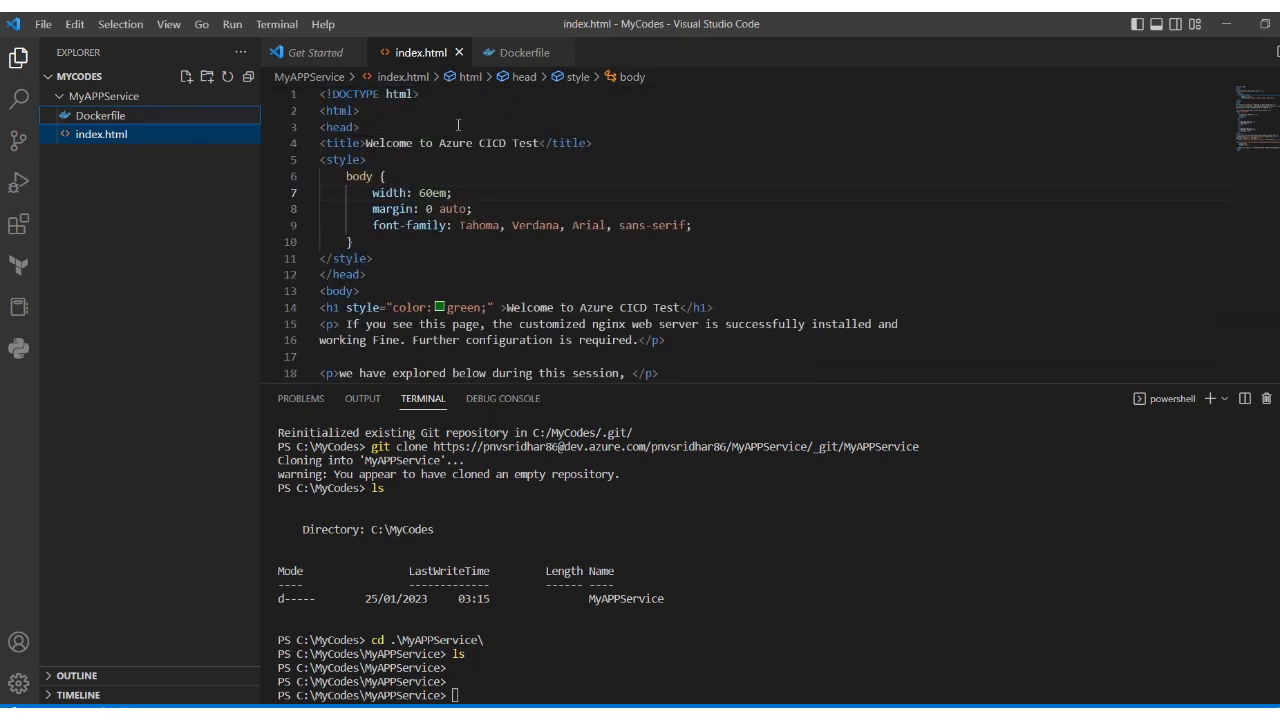
click(498, 55)
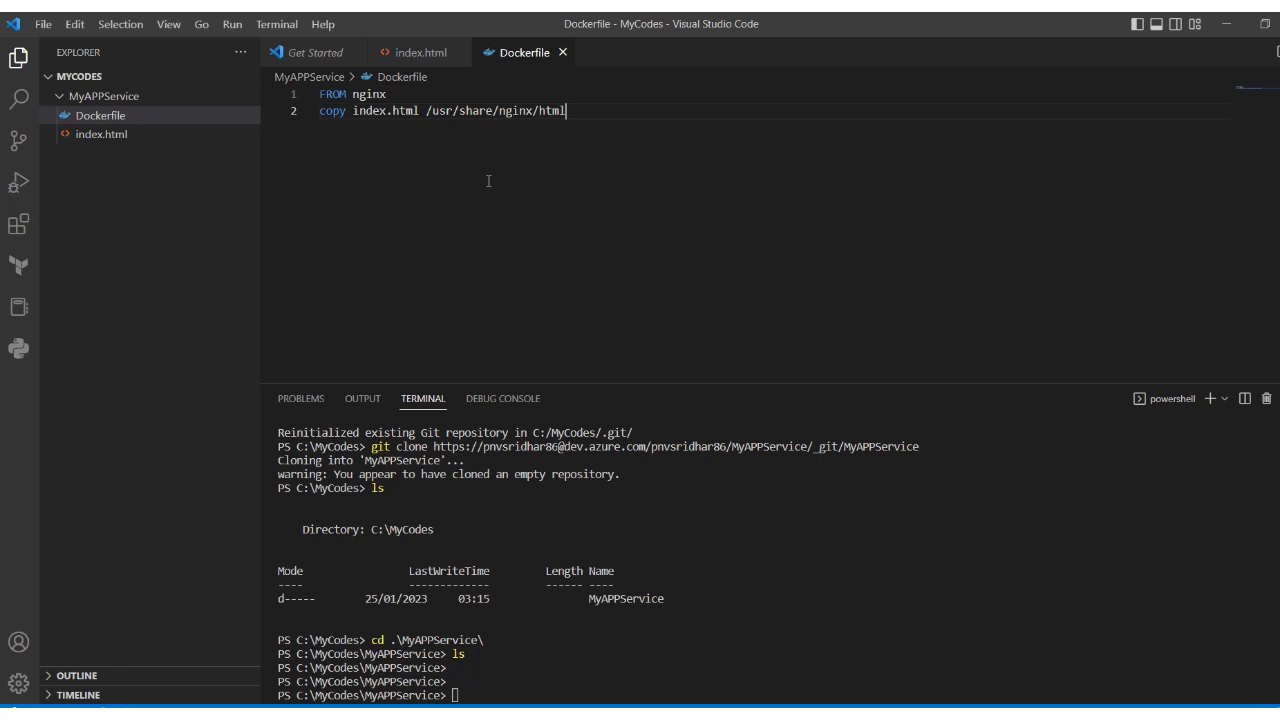
click(134, 136)
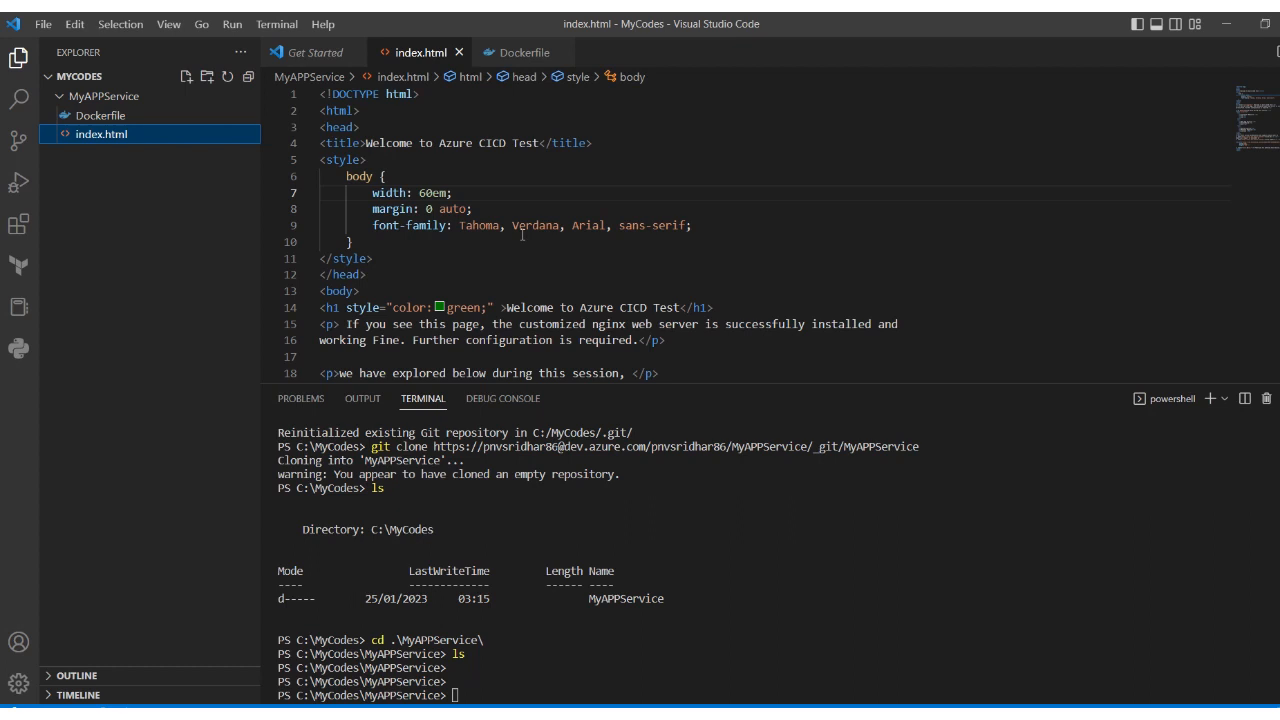
scroll(521, 236, down, 4)
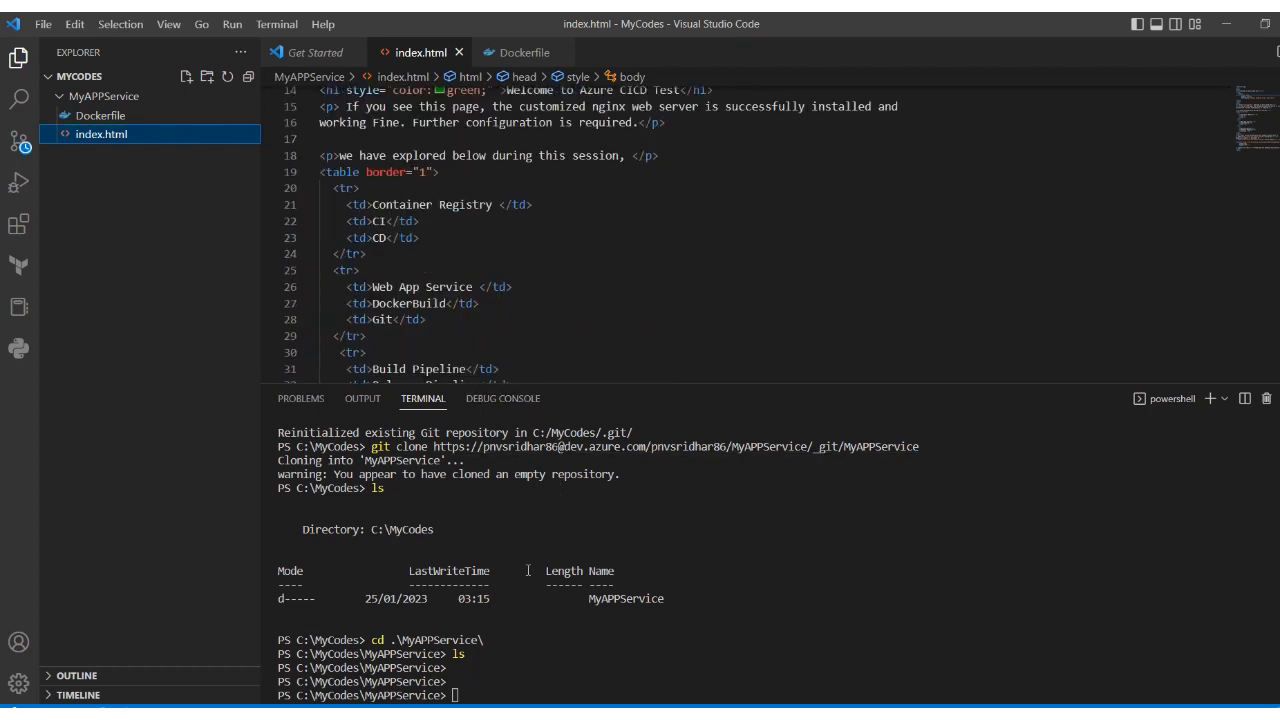
click(534, 661)
text(ls)
key(Return)
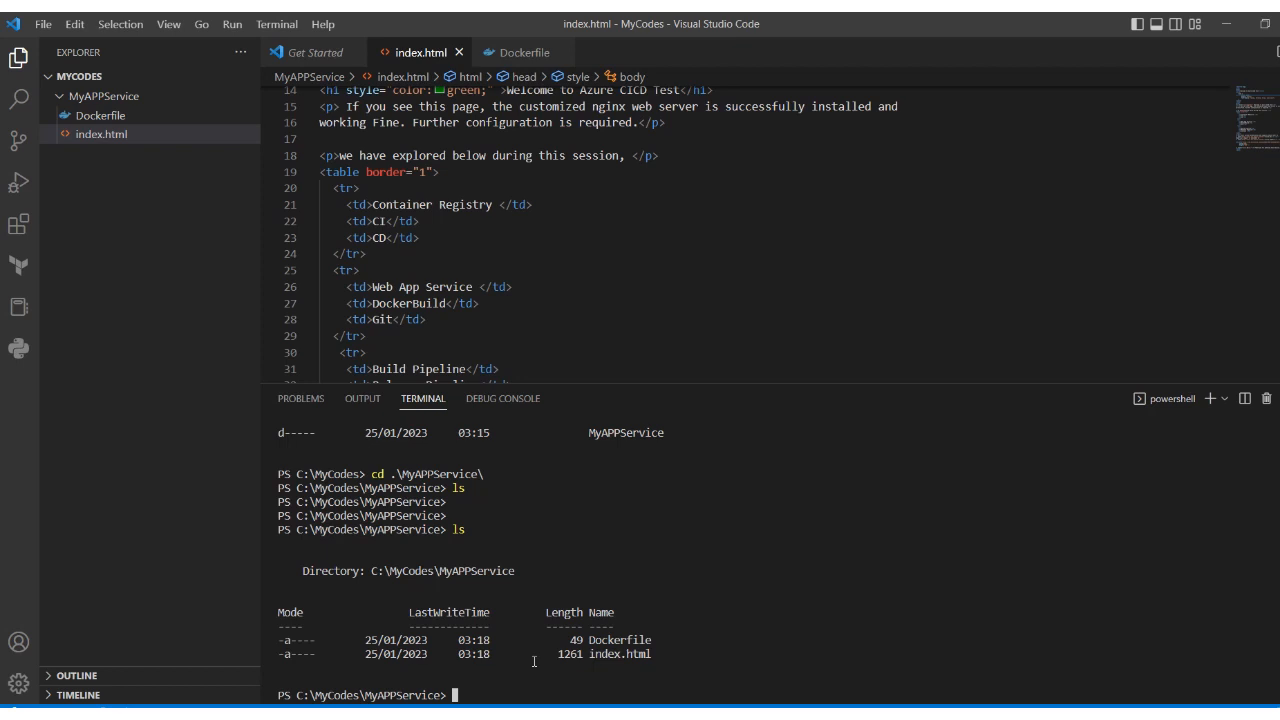
Stage all files with git add . and commit them with the message "myfirstapp mycommit"
text(git add .)
key(Return)
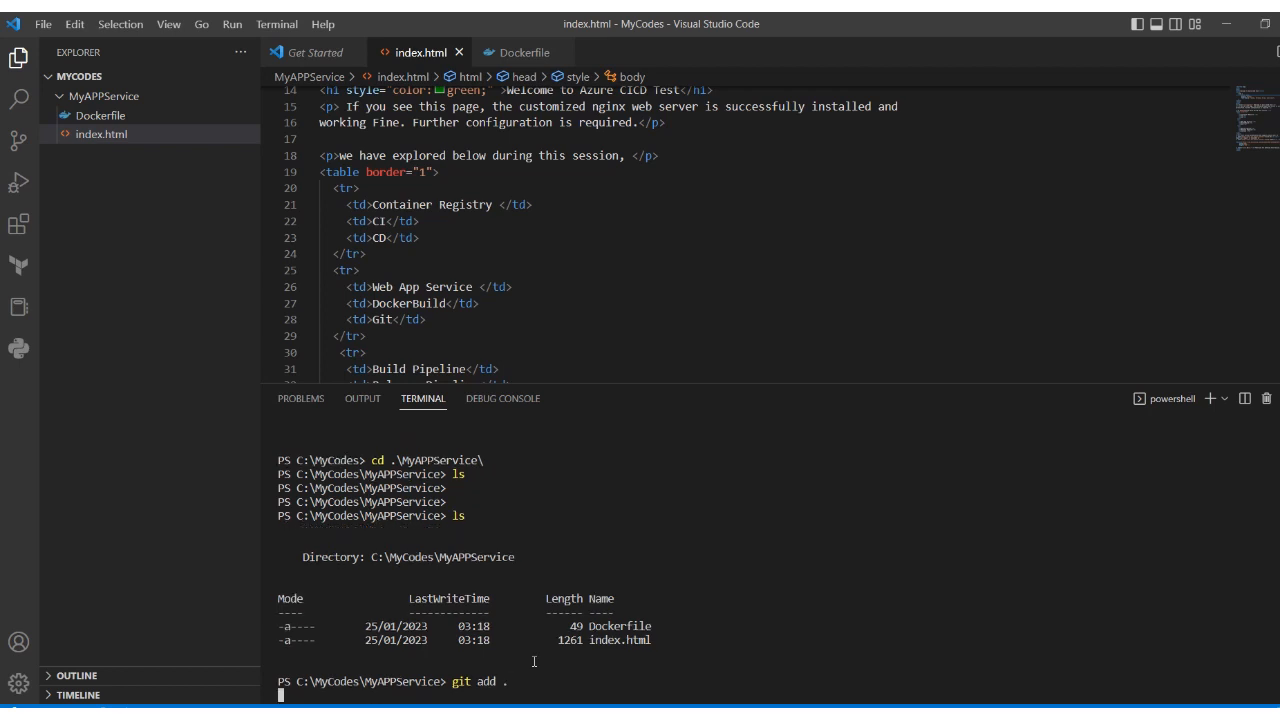
text(git)
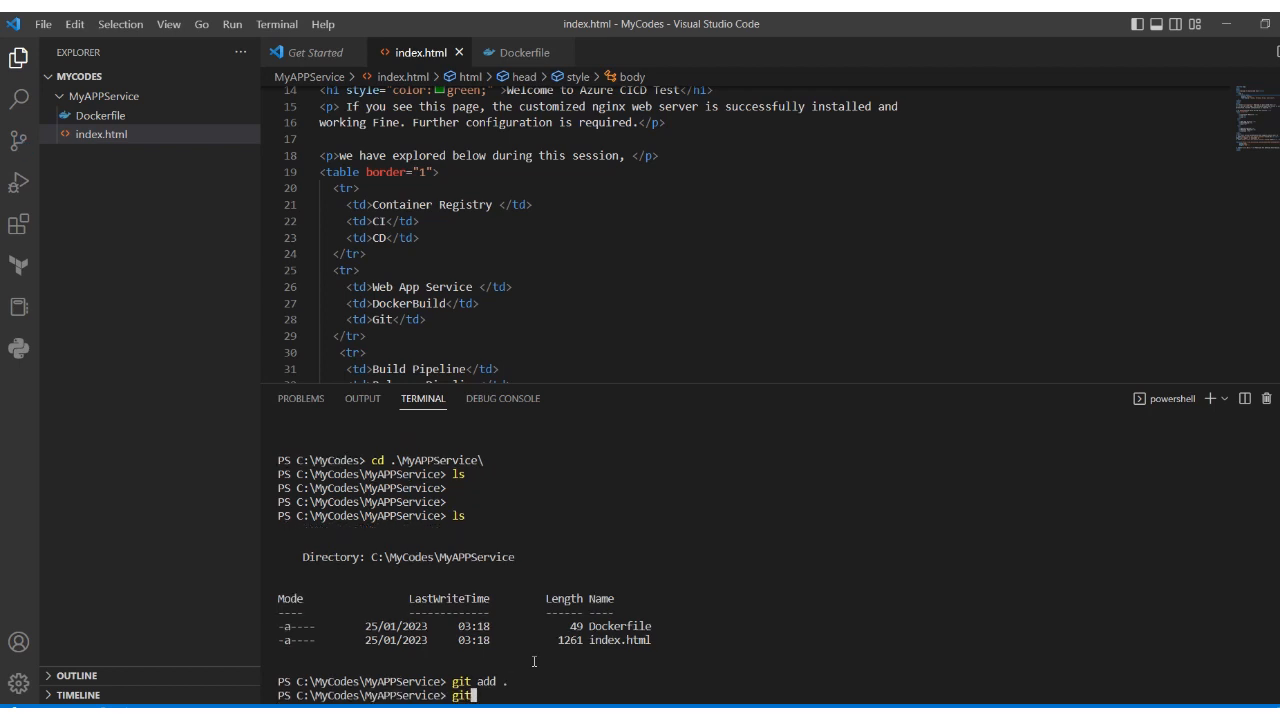
text( commit -m "myfirstapp)
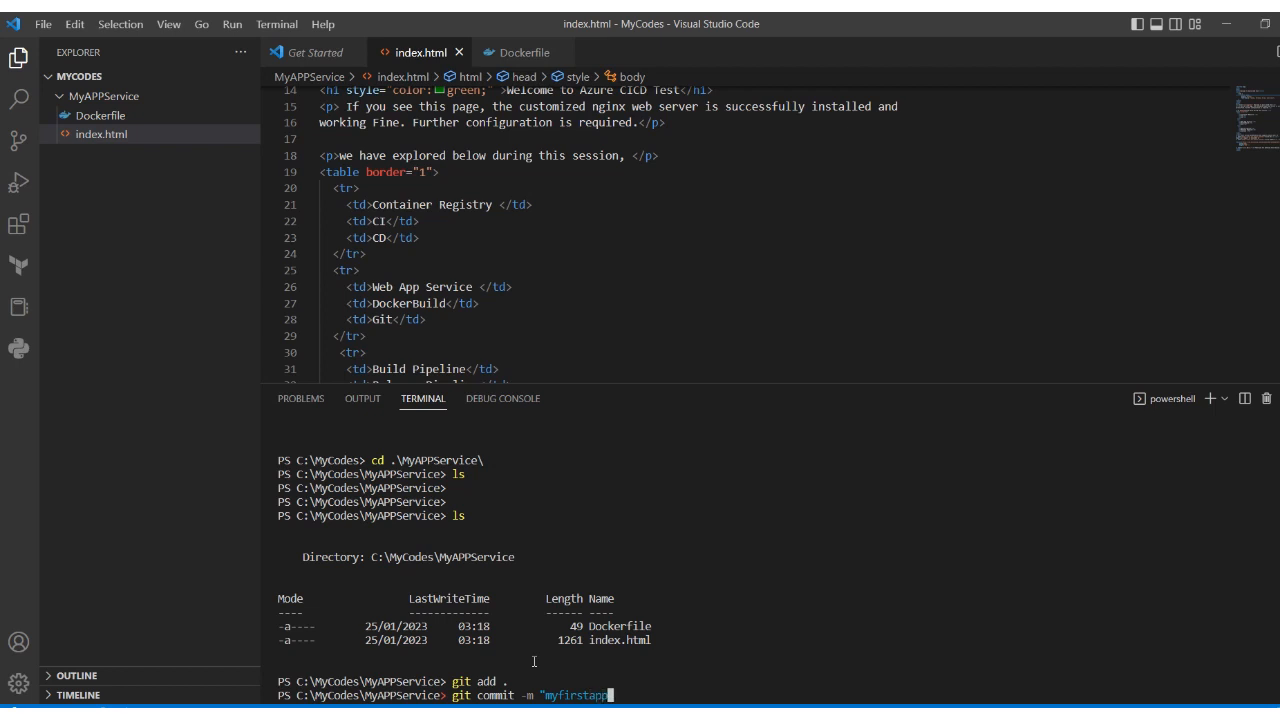
text( mycommit")
key(Return)
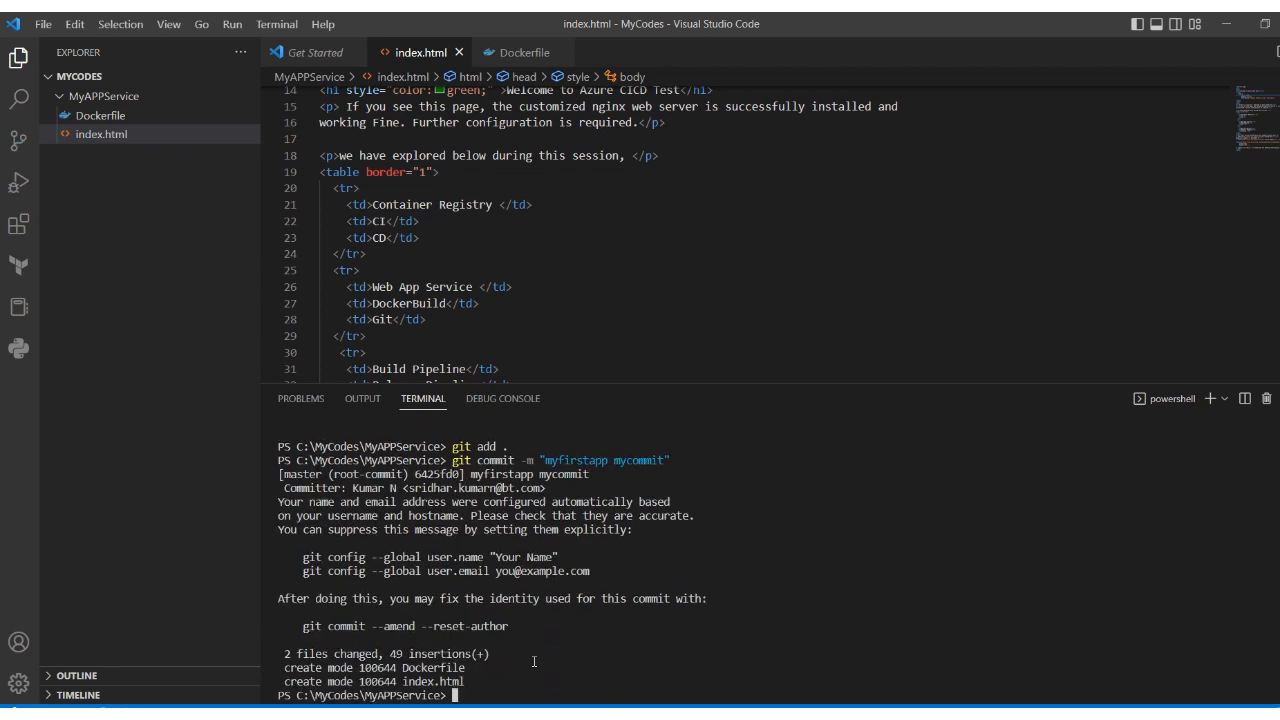
Push the commit to the remote repository with git push and review the terminal output
text(git push)
key(Return)
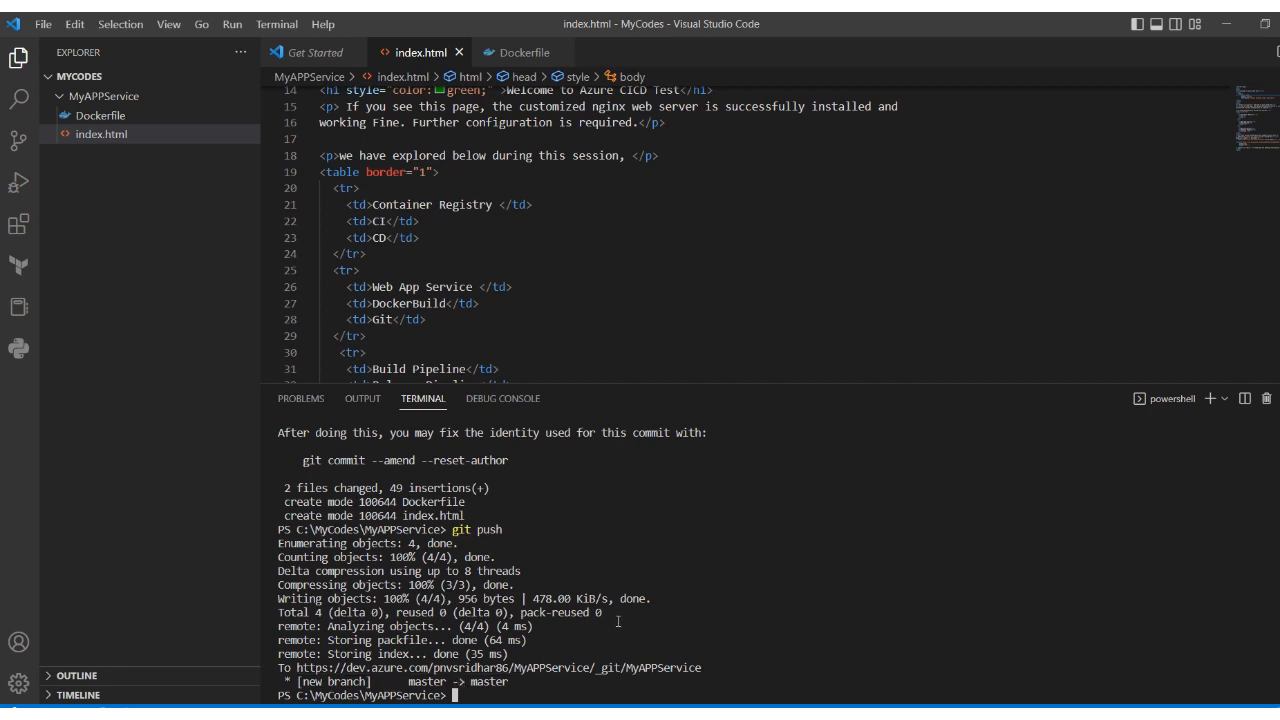
scroll(618, 622, up, 5)
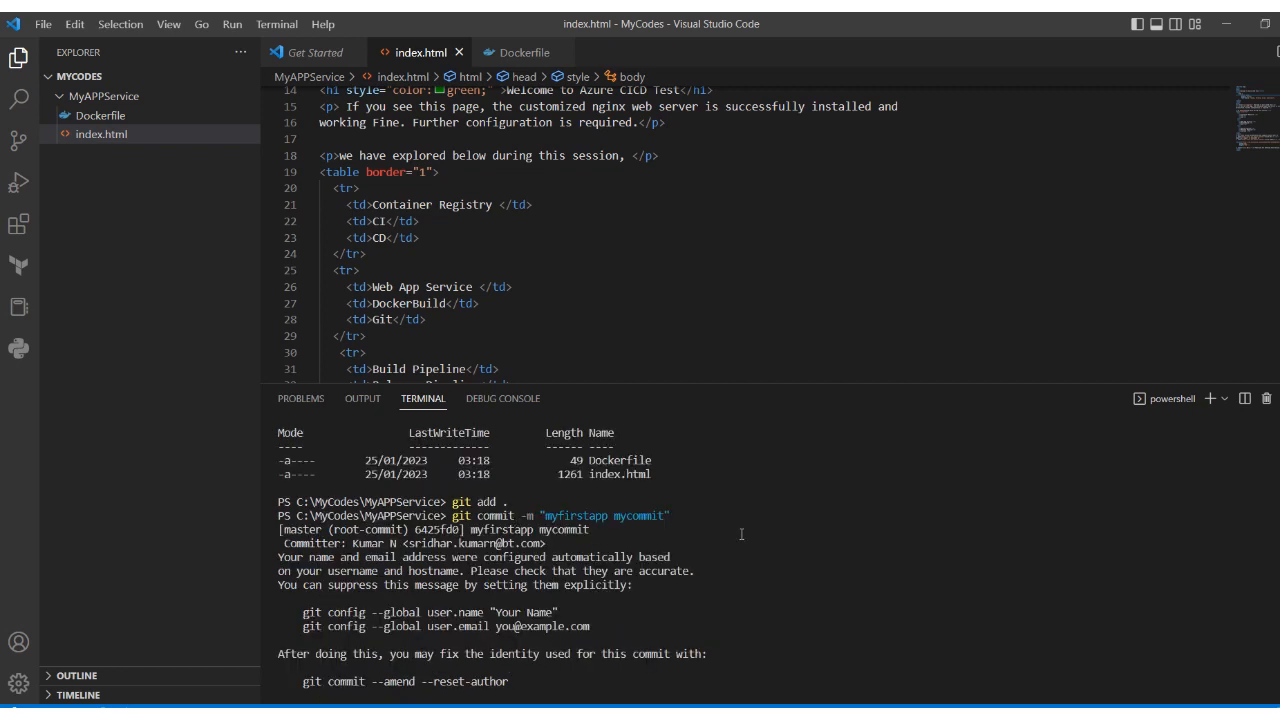
key(Return)
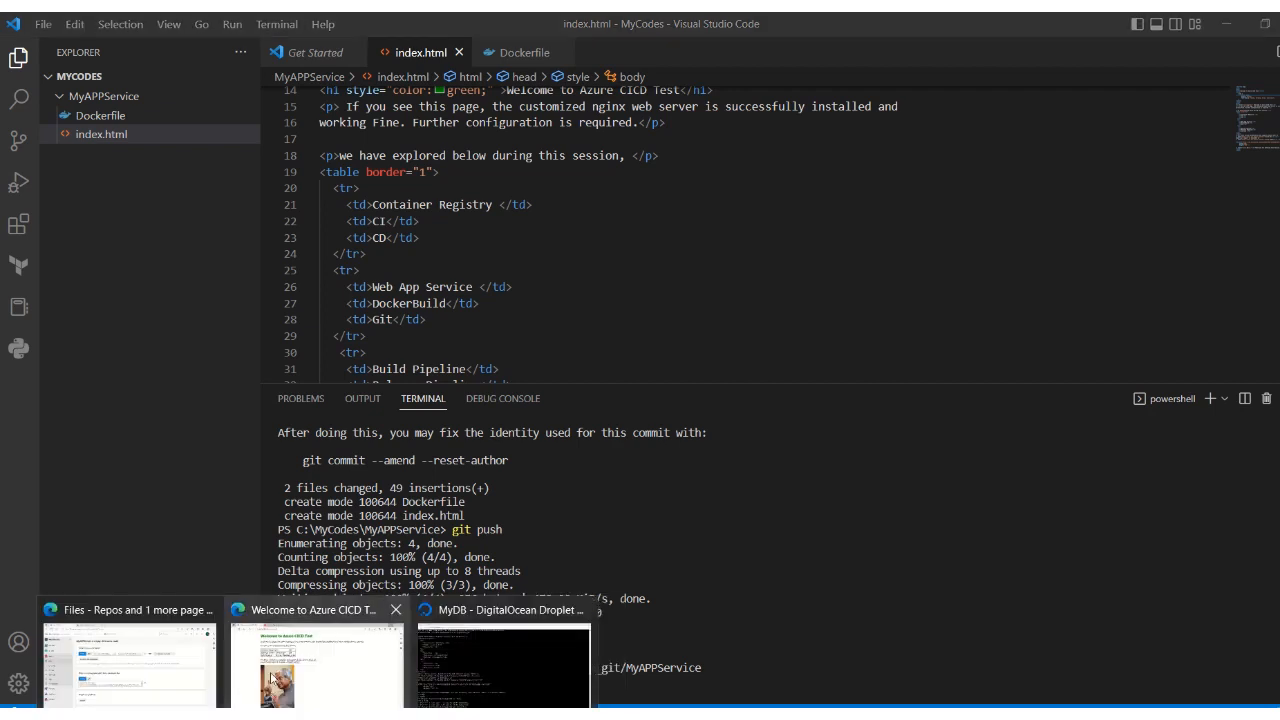
Switch to Azure DevOps in the browser and check the MyAPPService repository's files and branches
click(110, 650)
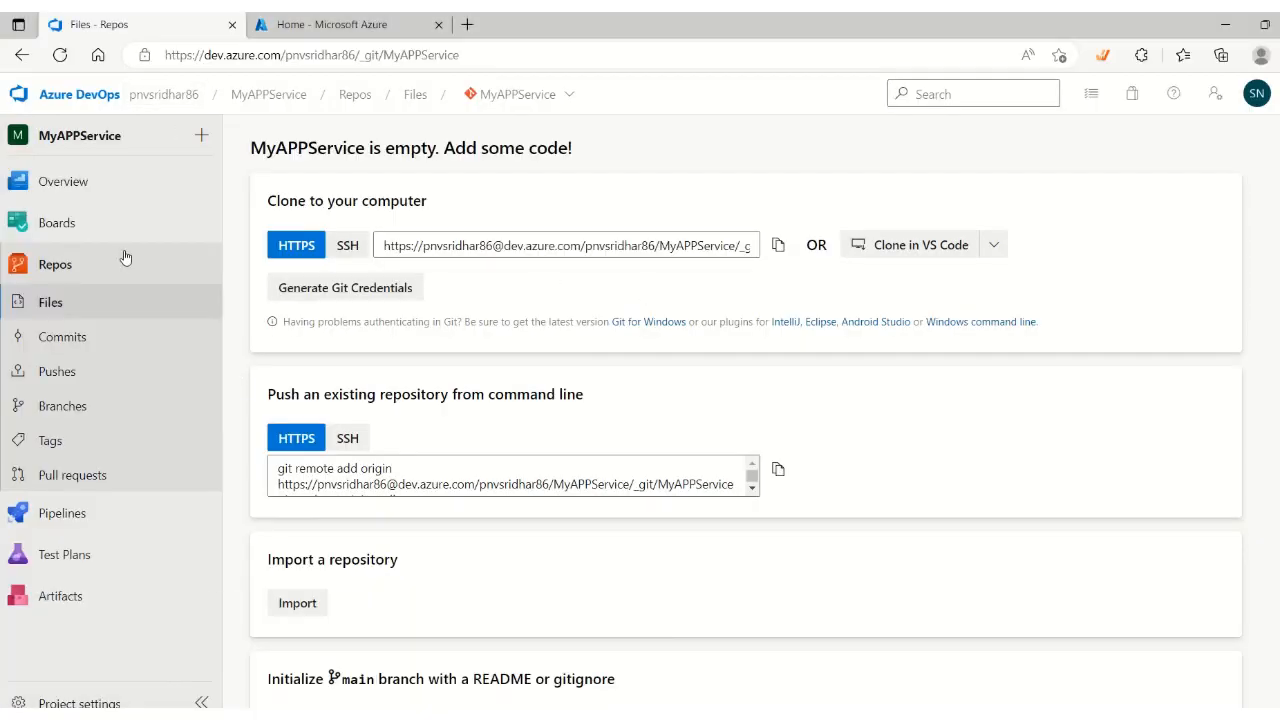
click(62, 268)
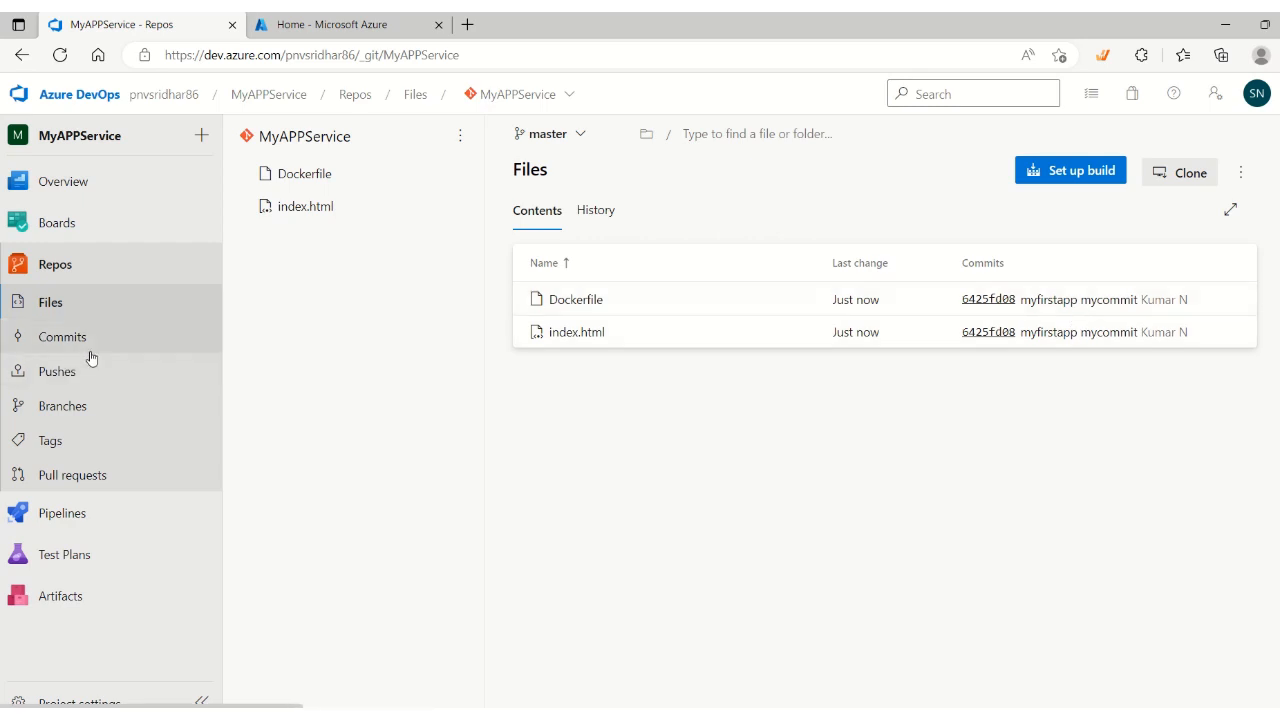
click(57, 412)
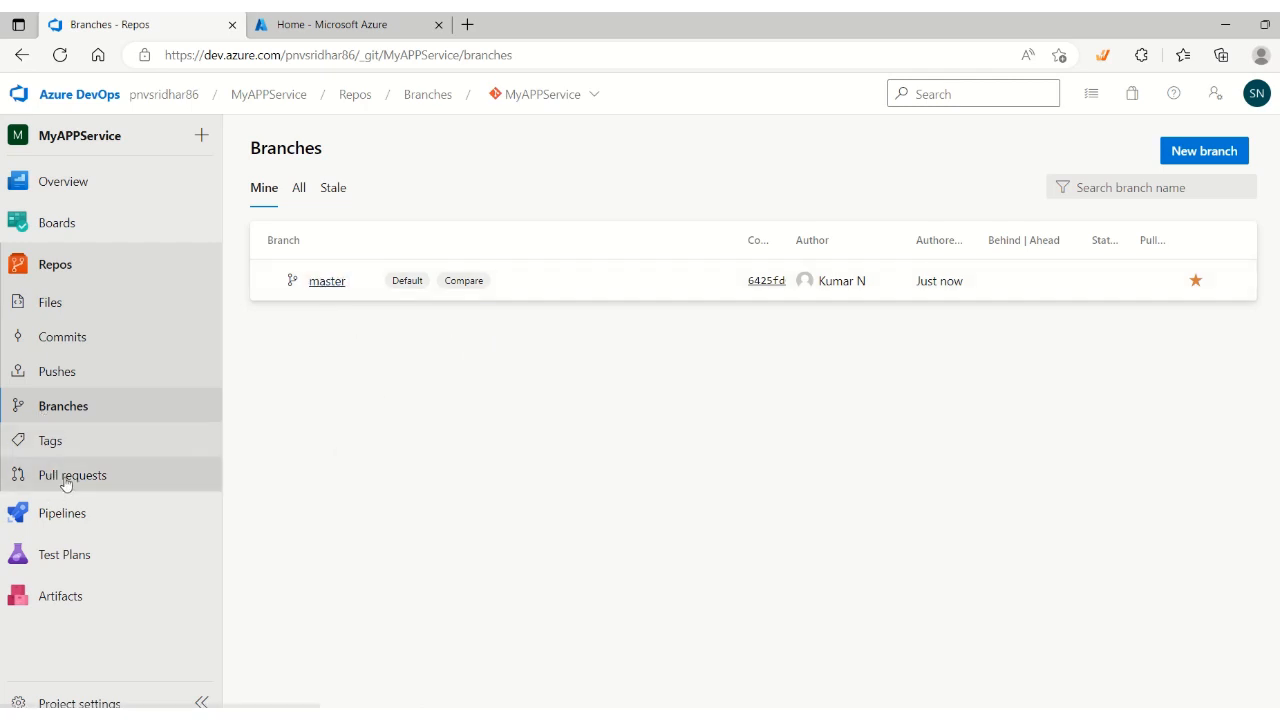
Start a new pipeline in the MyAPPService project, using Azure Repos Git as the code source and MyAPPService as the repository
mouse_move(55, 518)
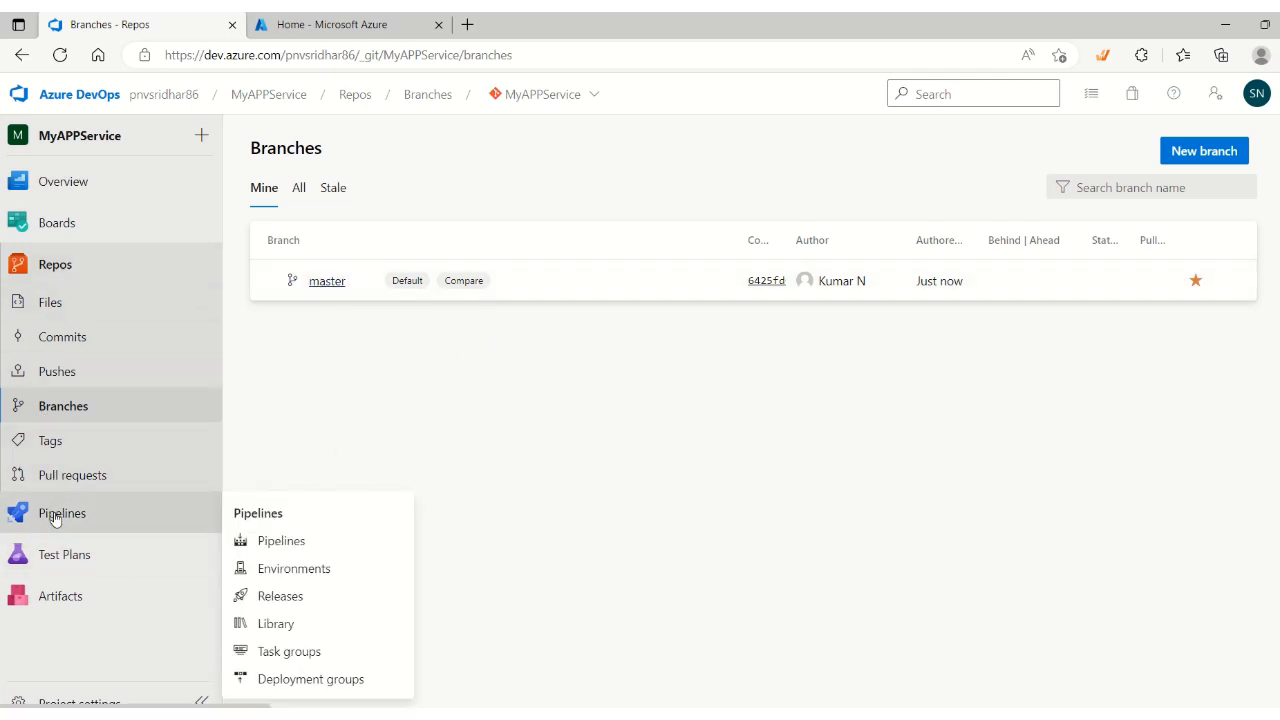
click(55, 518)
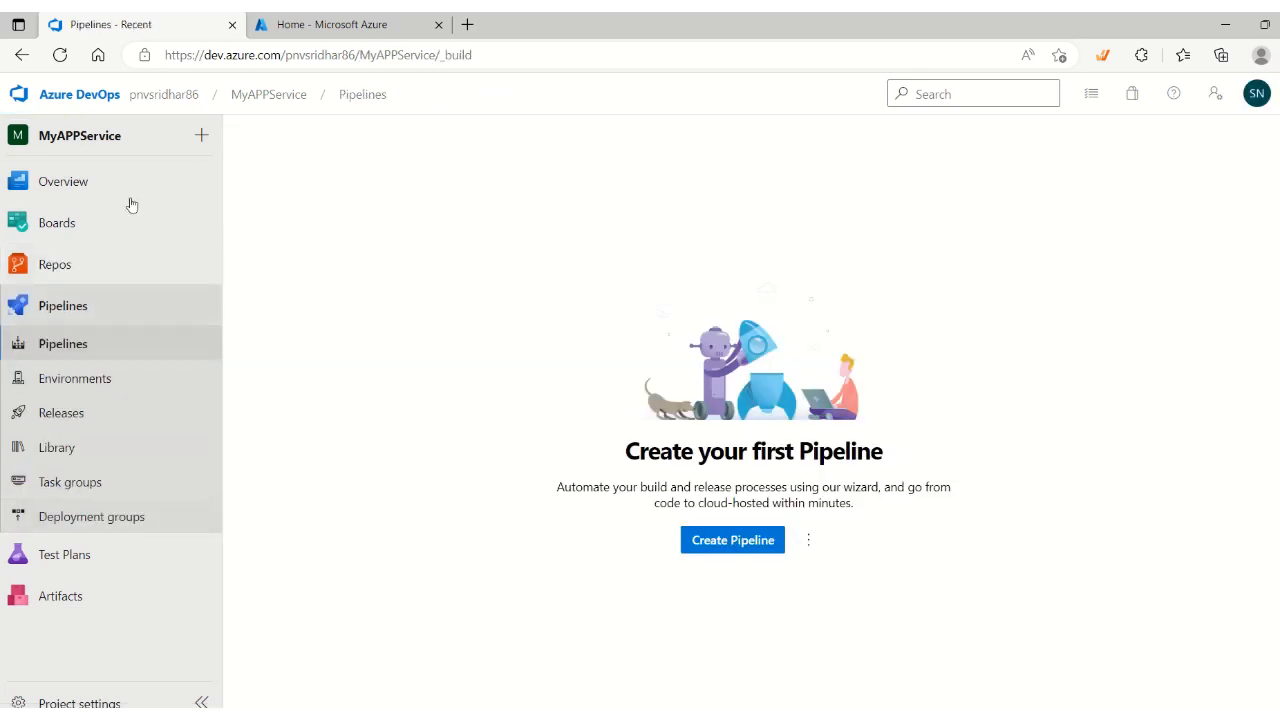
mouse_move(134, 269)
mouse_move(317, 714)
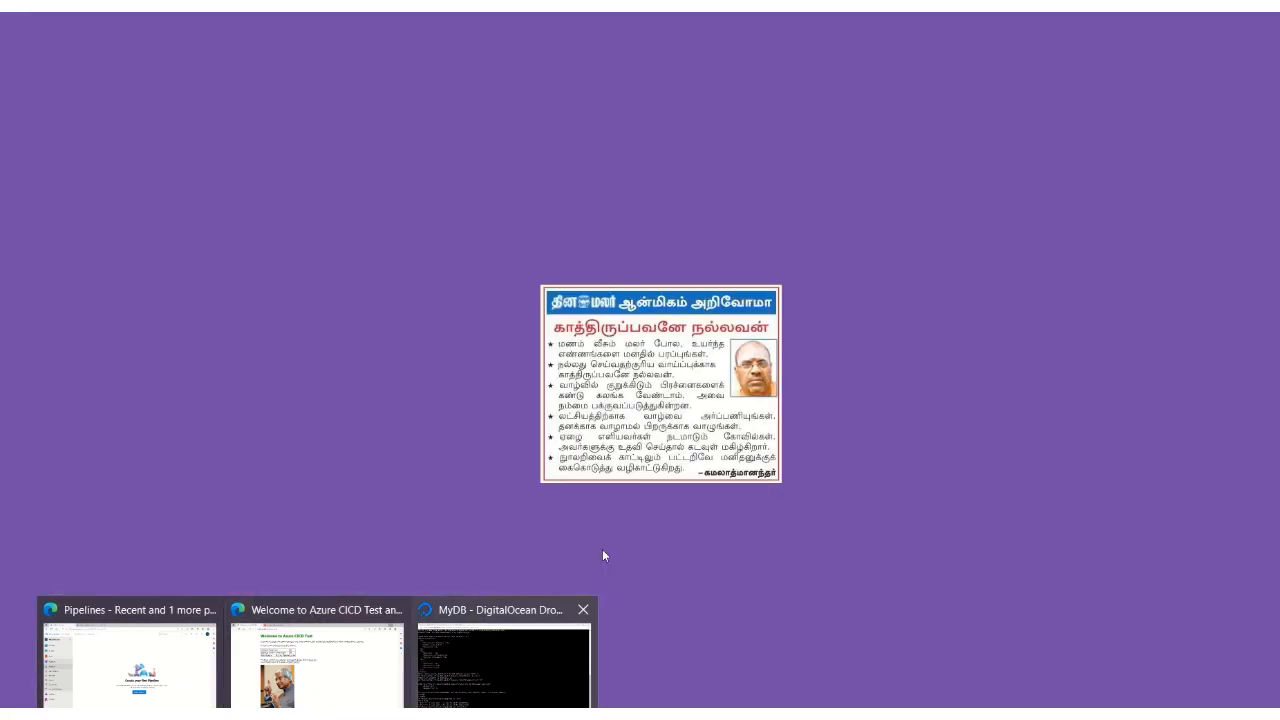
click(731, 540)
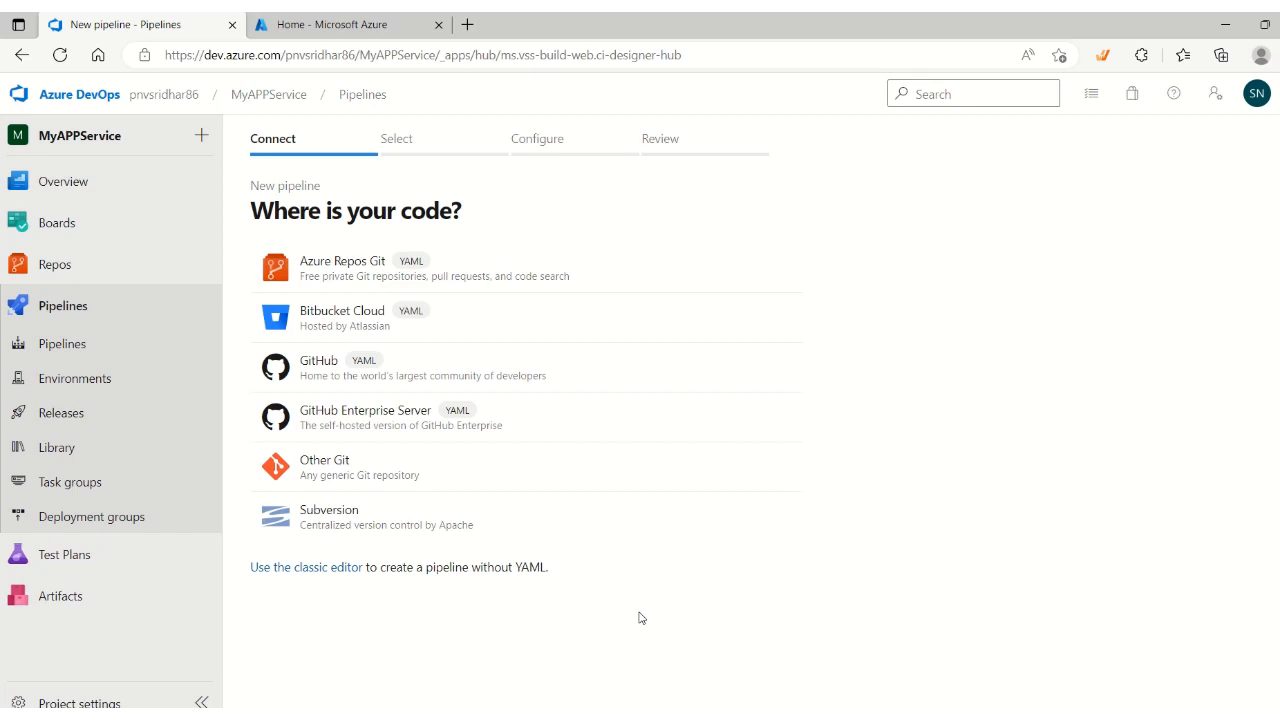
click(390, 285)
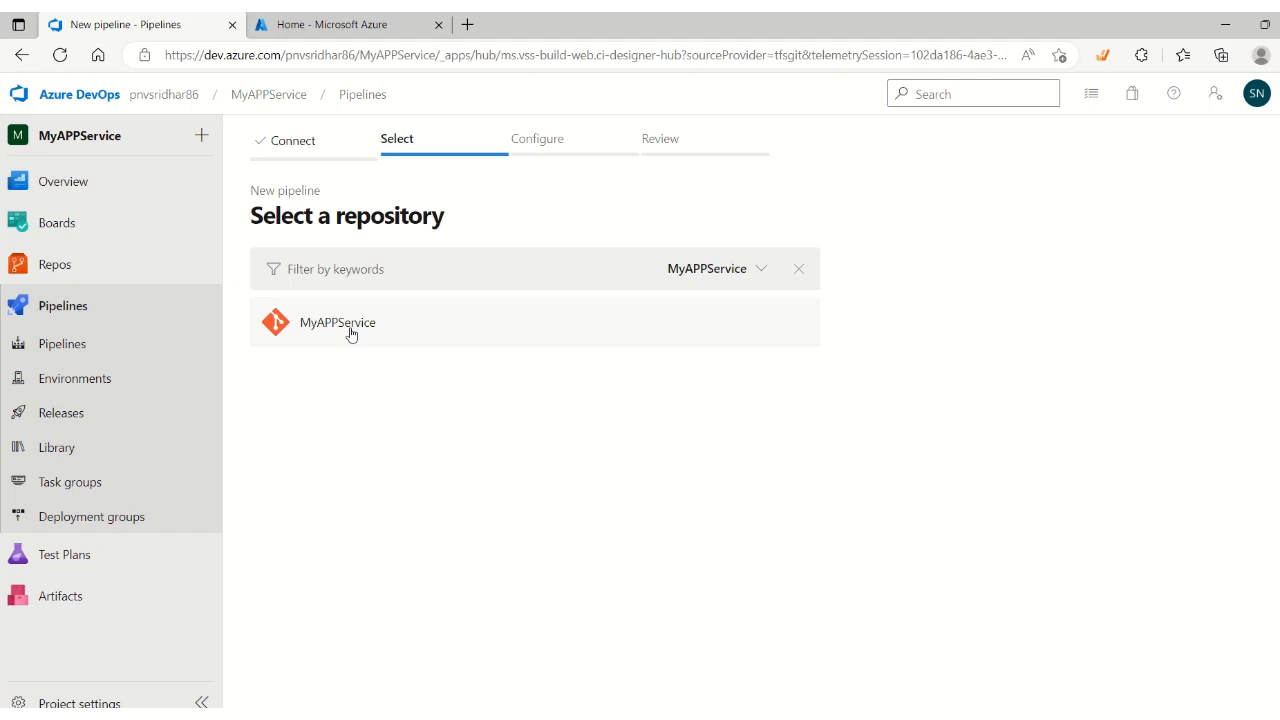
click(350, 330)
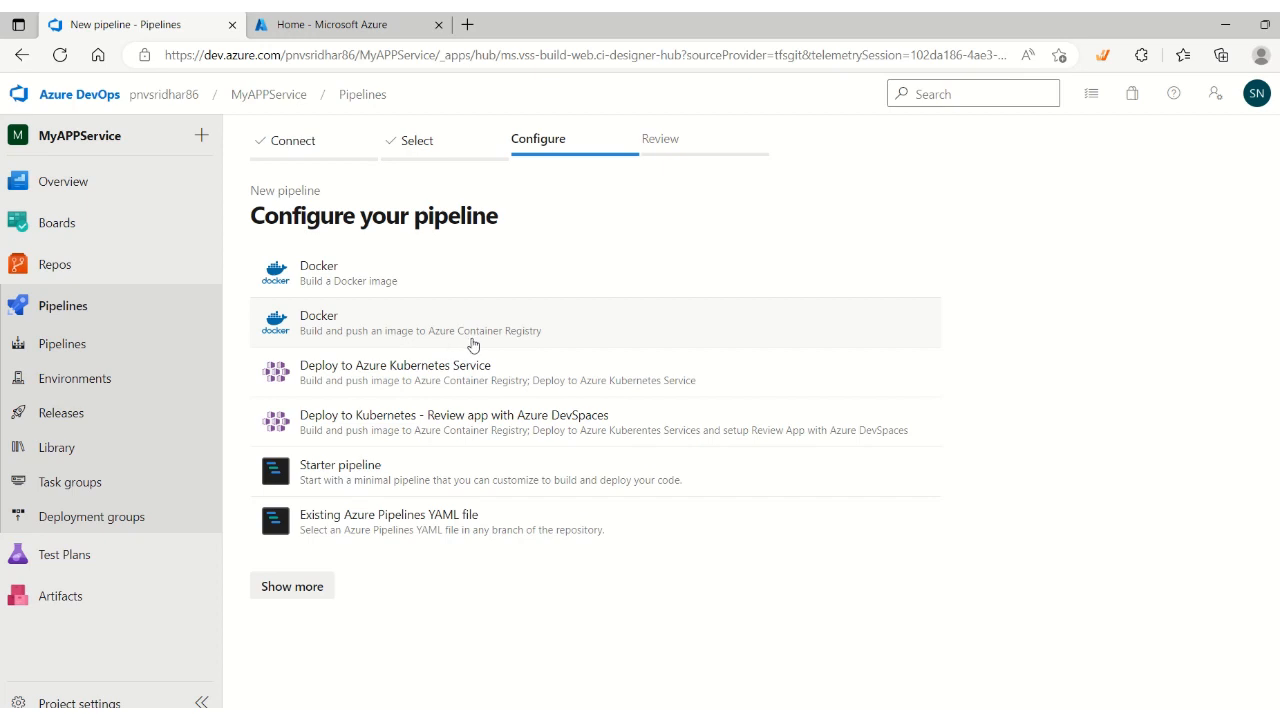
Switch to the Azure portal and examine the repositories stored in the myownacrrepo container registry
click(330, 24)
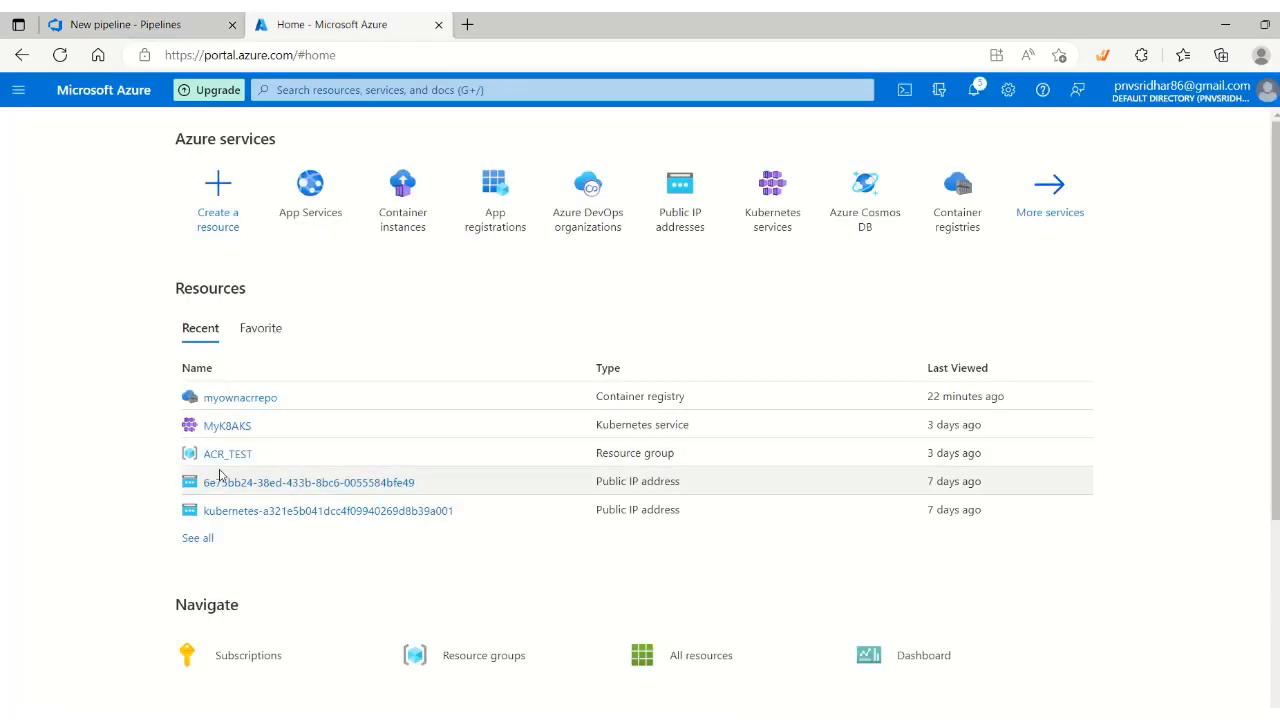
click(252, 401)
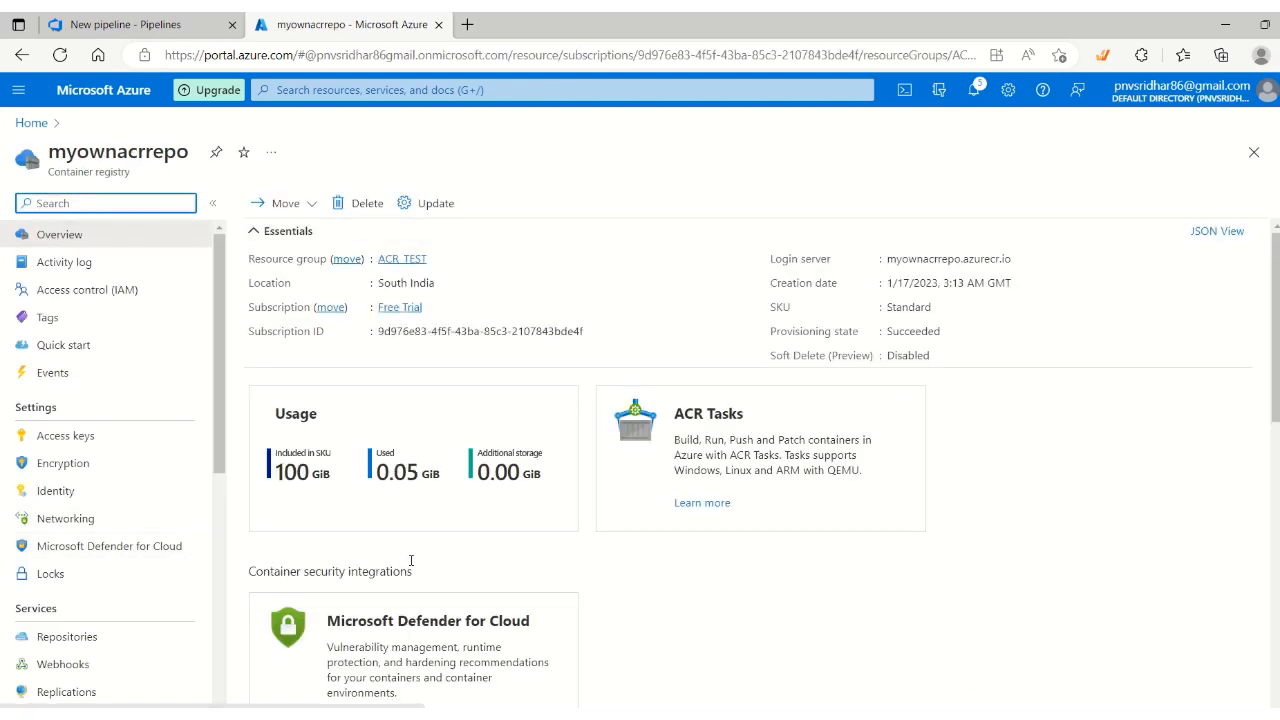
scroll(253, 489, down, 5)
scroll(115, 610, down, 2)
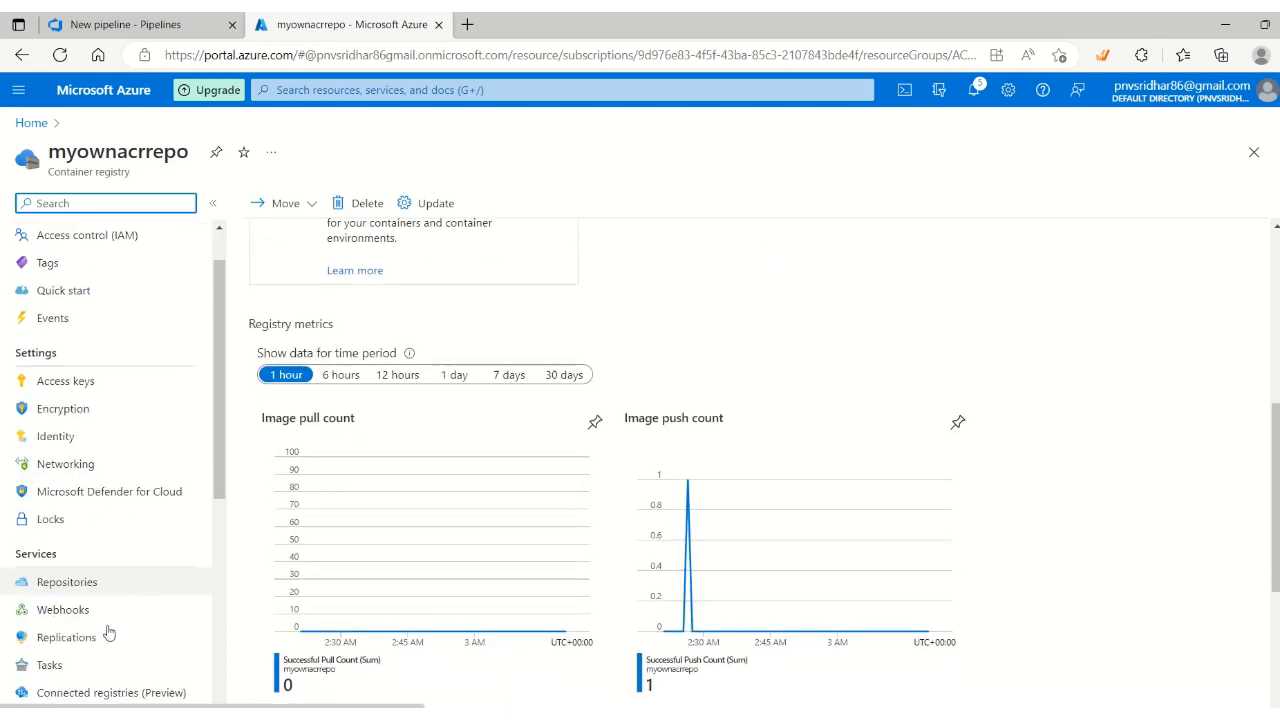
click(88, 563)
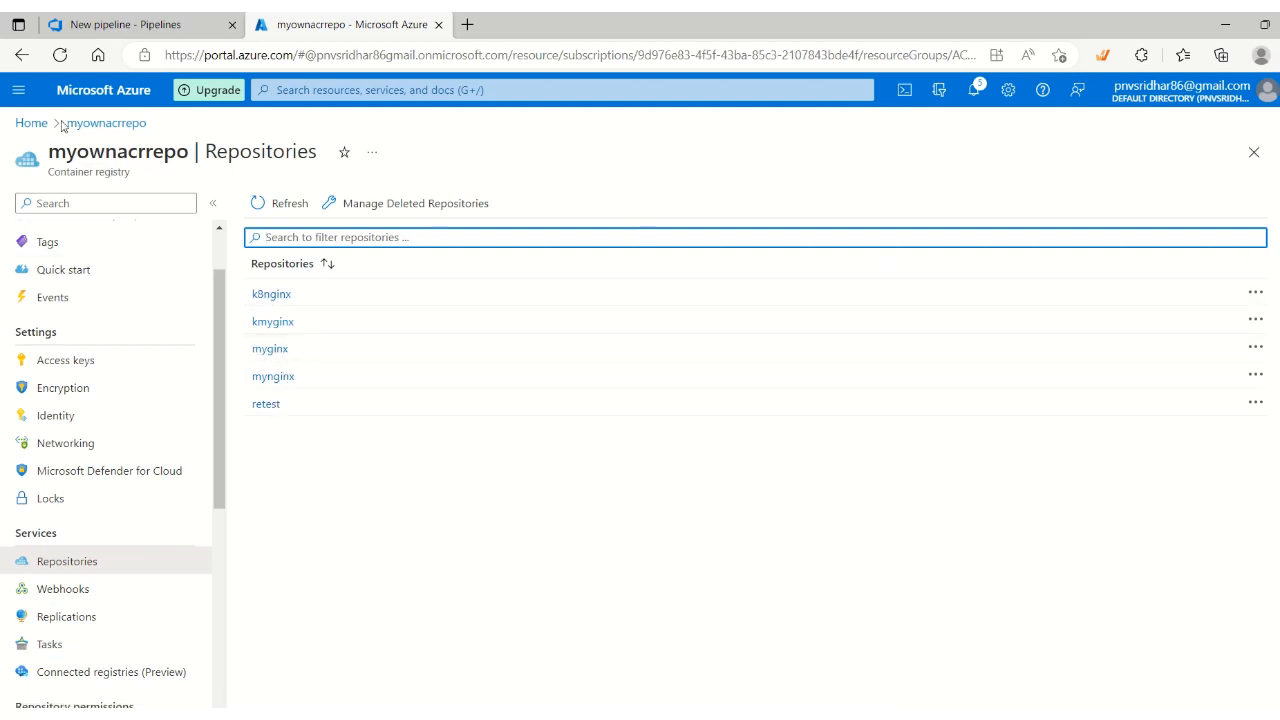
Compare the pipeline templates offered in Azure DevOps with the repositories of the myownacrrepo registry in the Azure portal
click(142, 28)
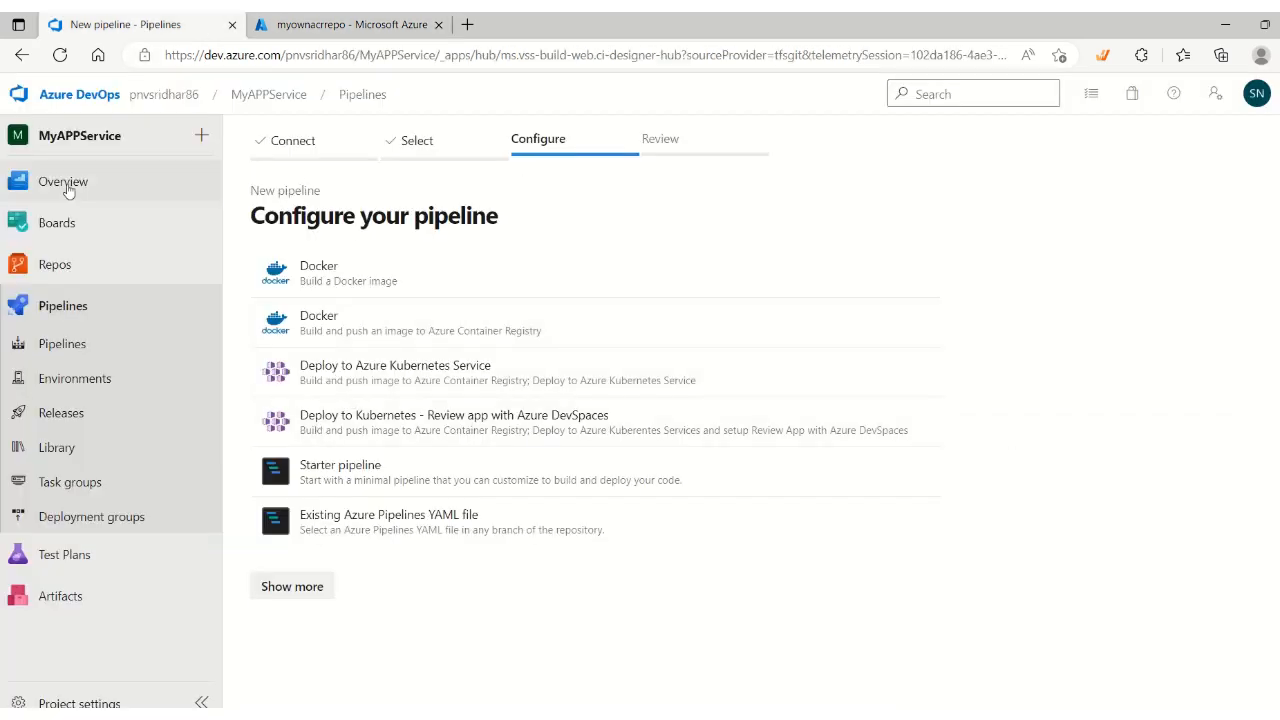
click(330, 24)
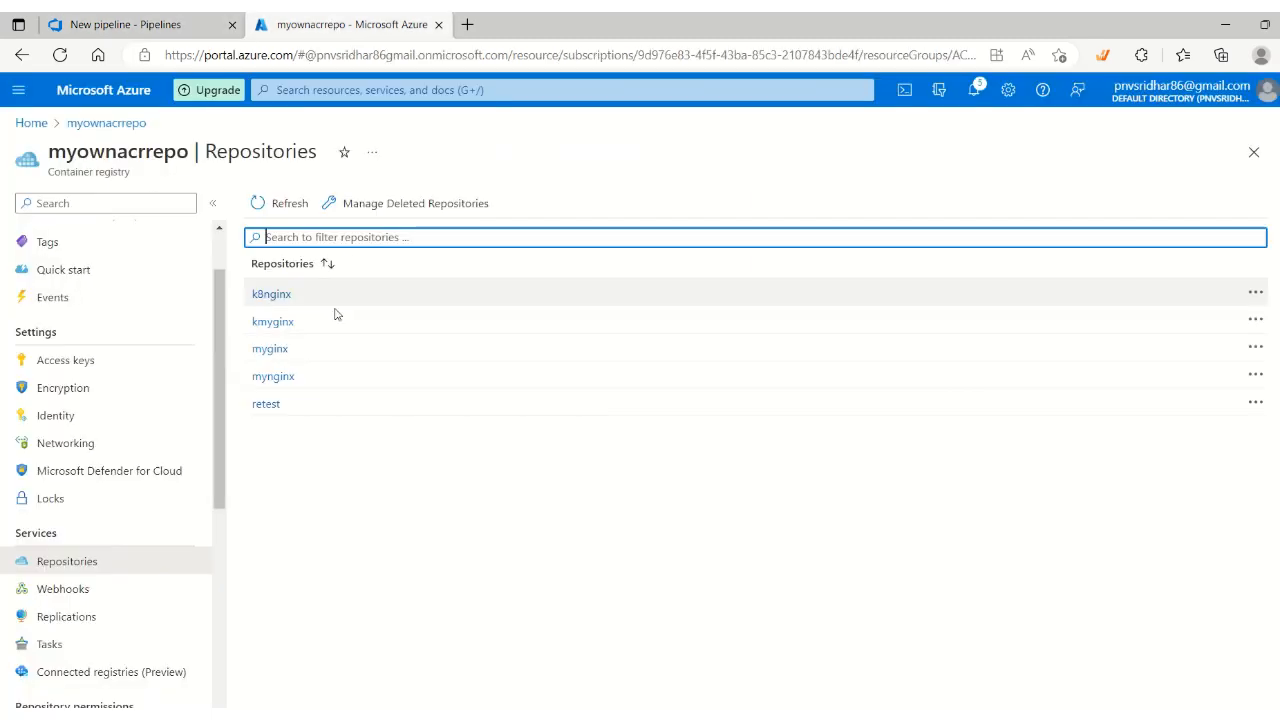
click(138, 25)
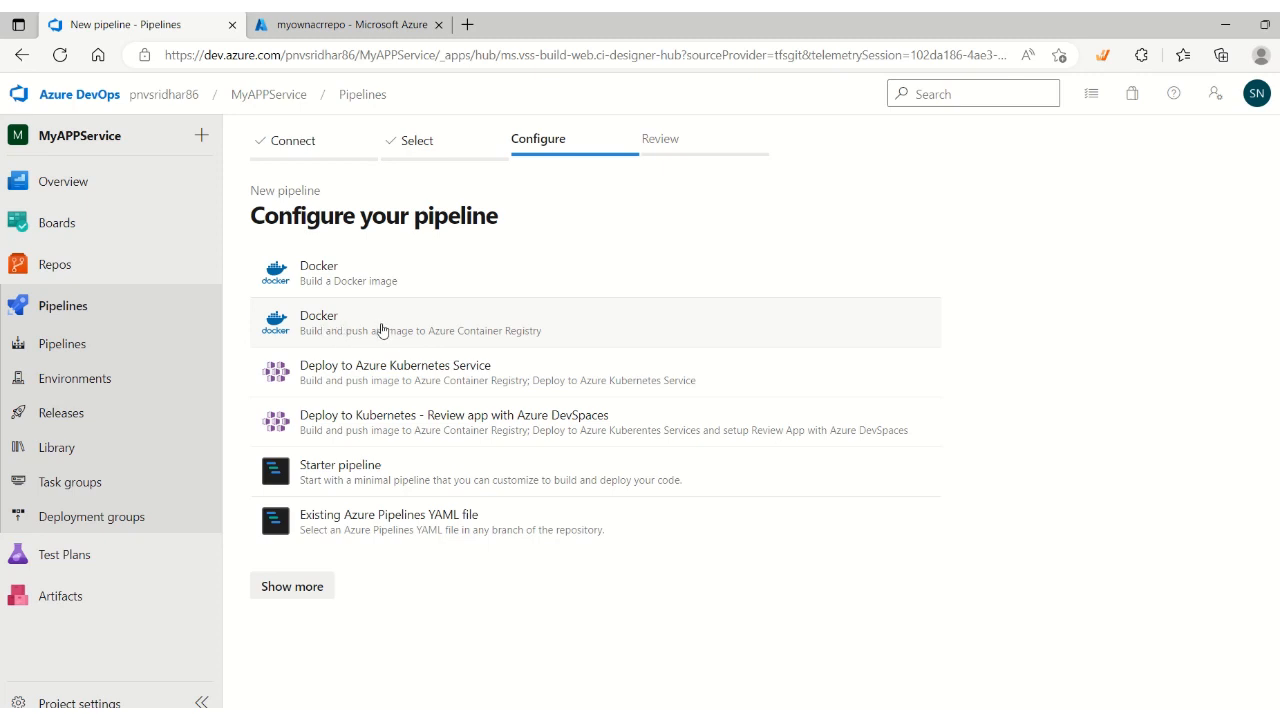
click(343, 22)
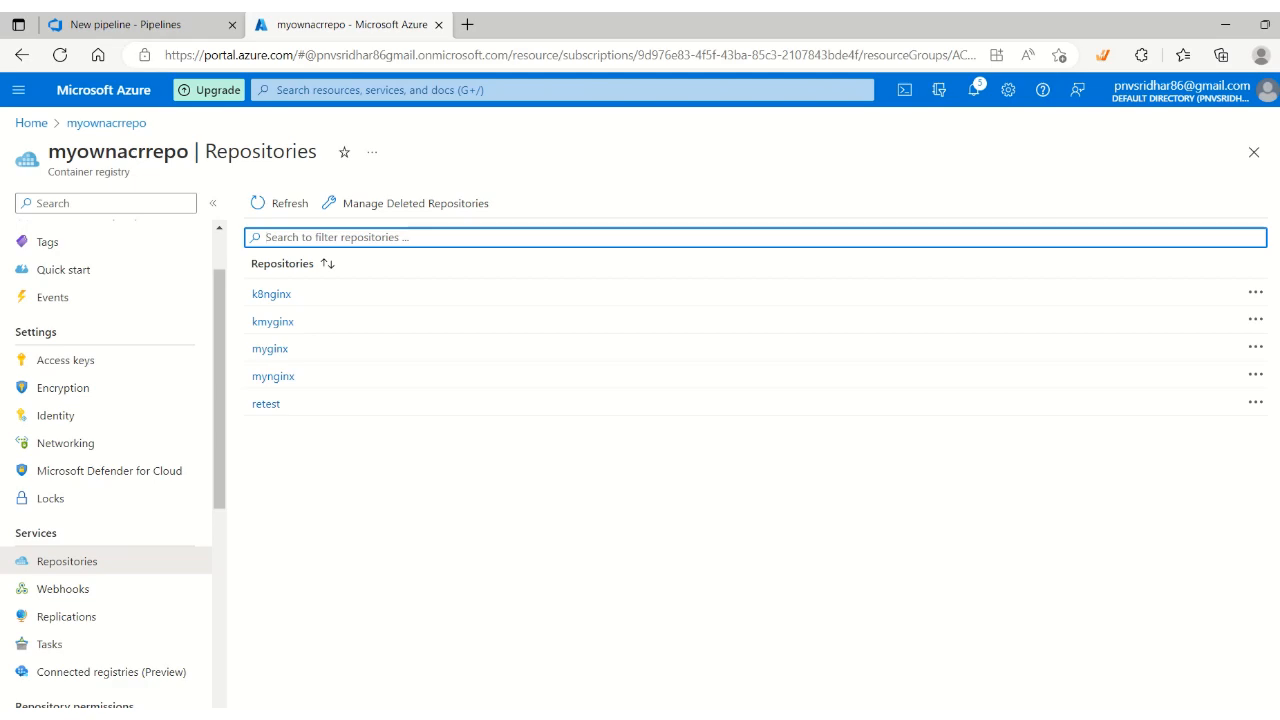
Switch to the other browser window and view the local index.html test page and the YouTube video on deploying with ACR
mouse_move(430, 690)
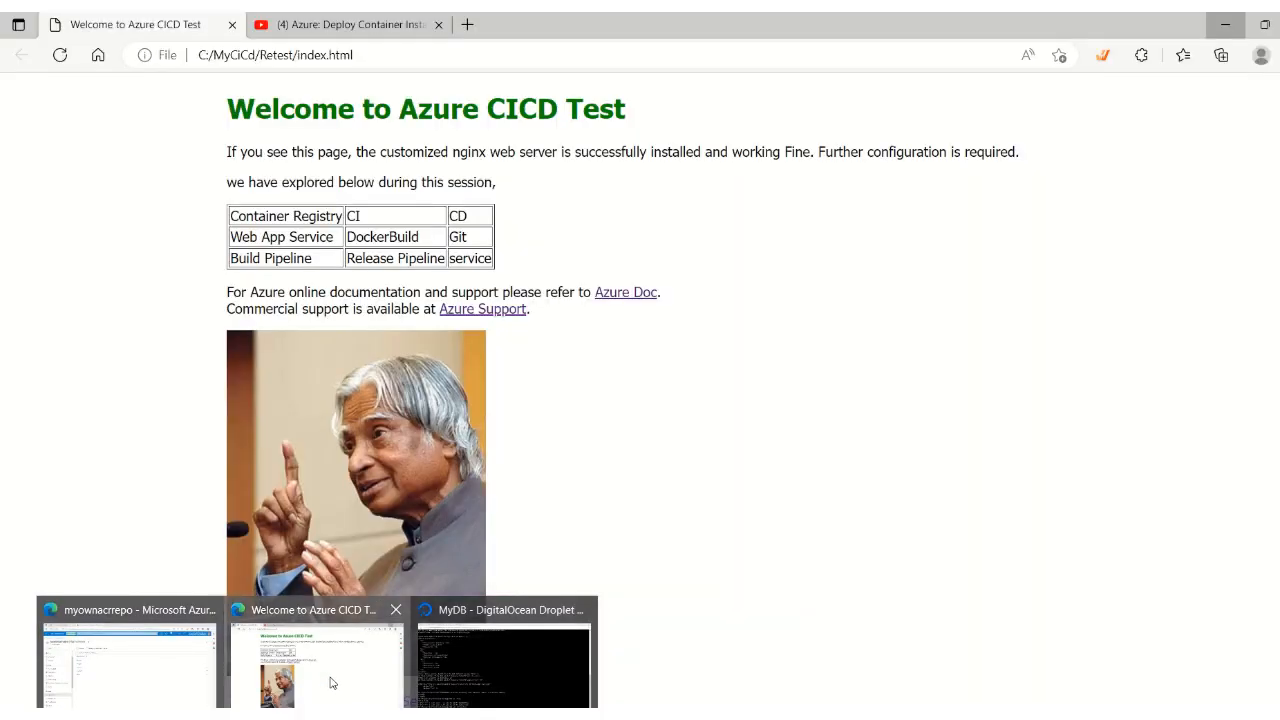
click(330, 683)
click(362, 22)
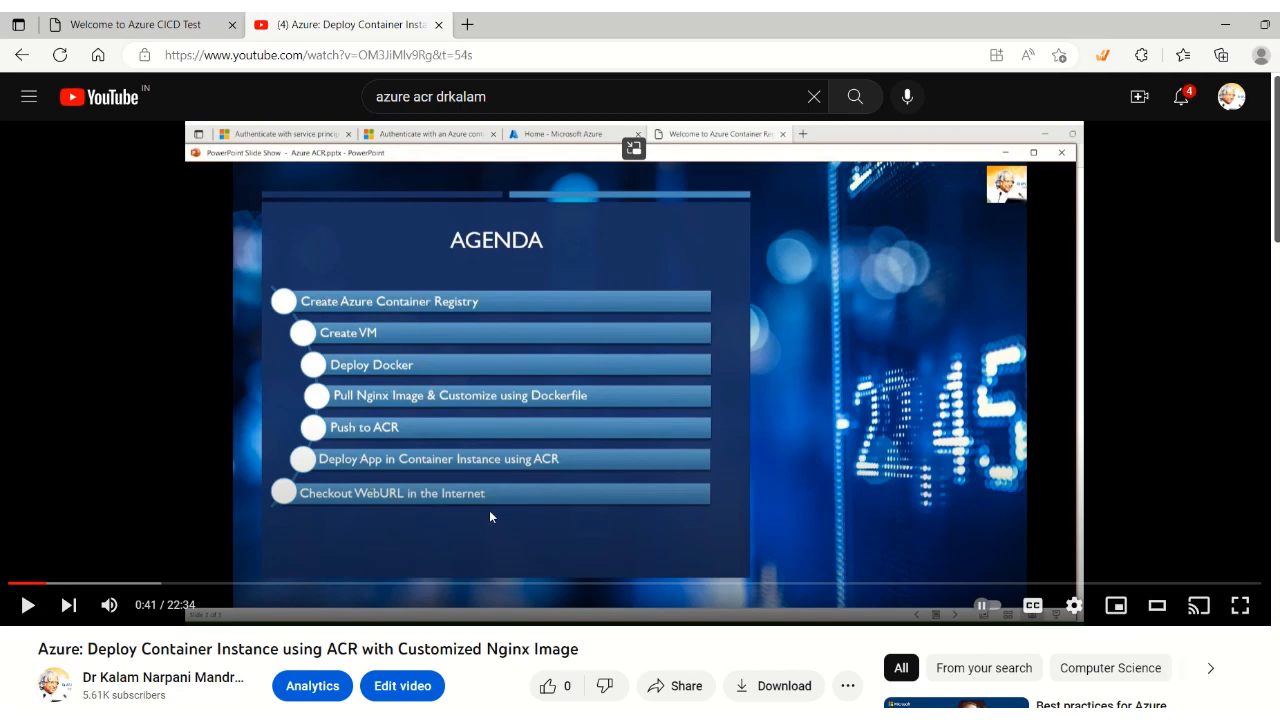
click(185, 22)
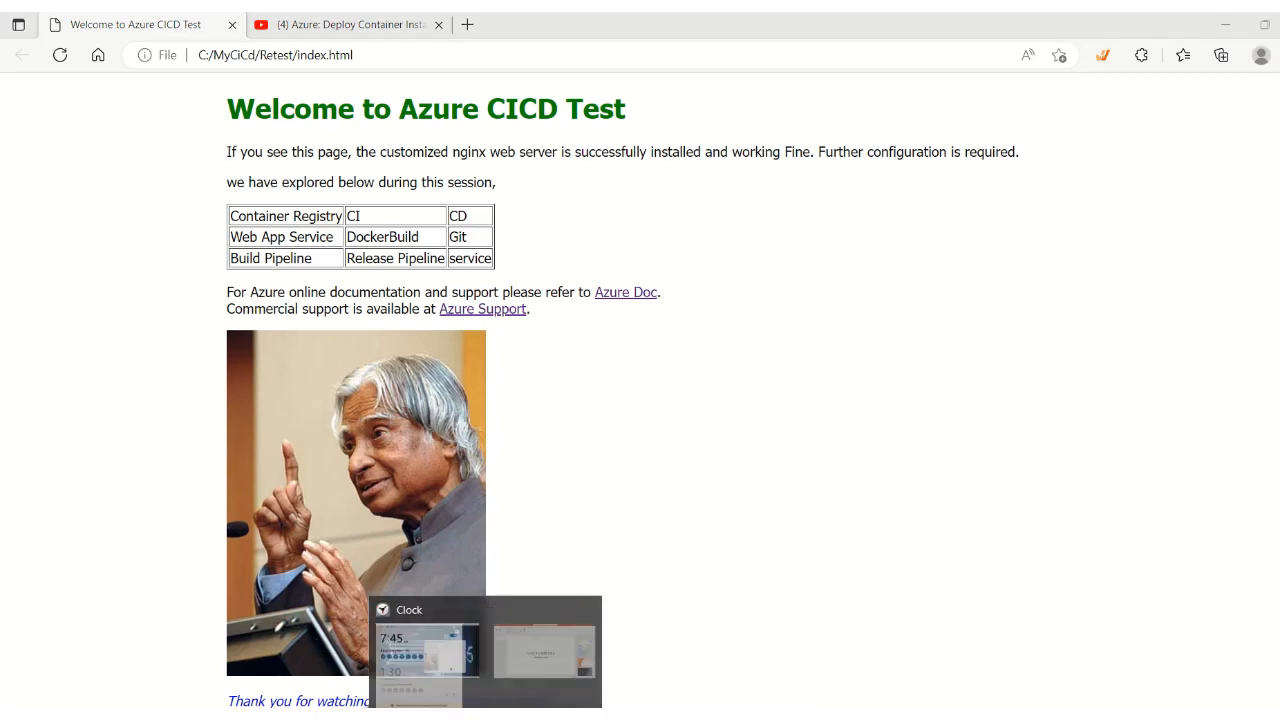
Return to Azure DevOps, choose the Docker build-and-push template with the Free Trial subscription, and sign in with the account password
mouse_move(255, 678)
click(120, 670)
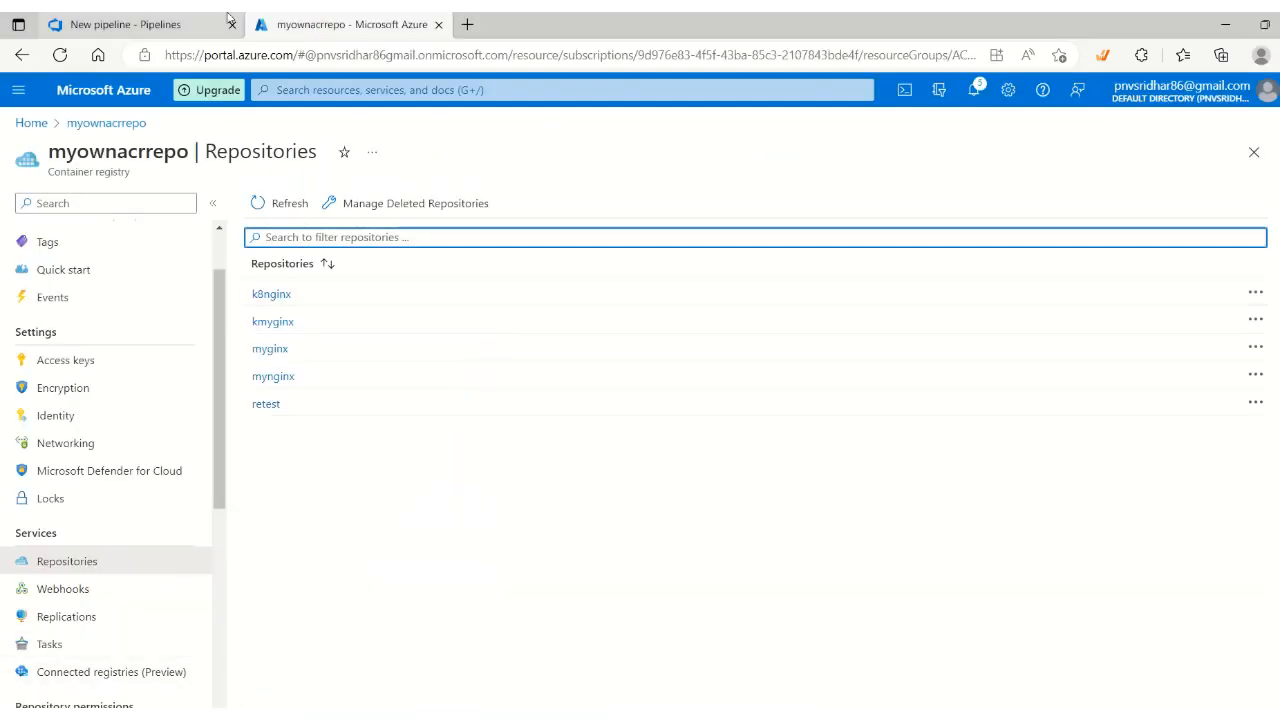
click(180, 28)
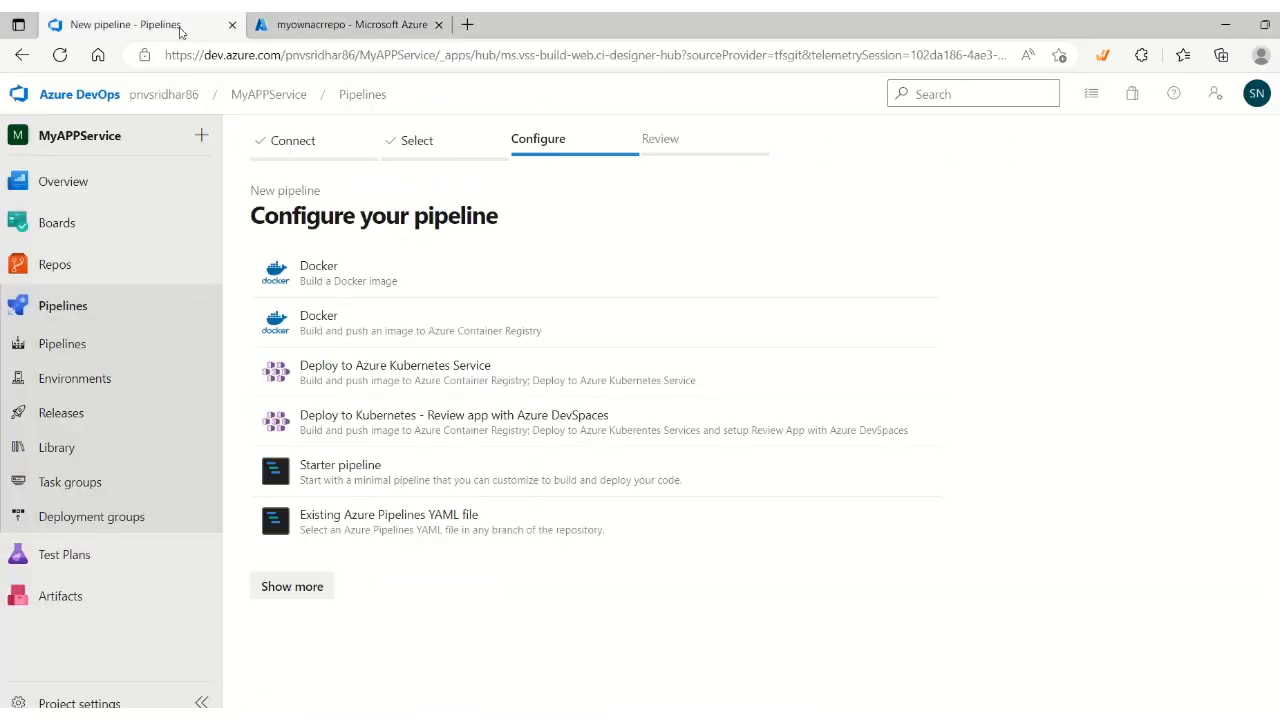
click(357, 318)
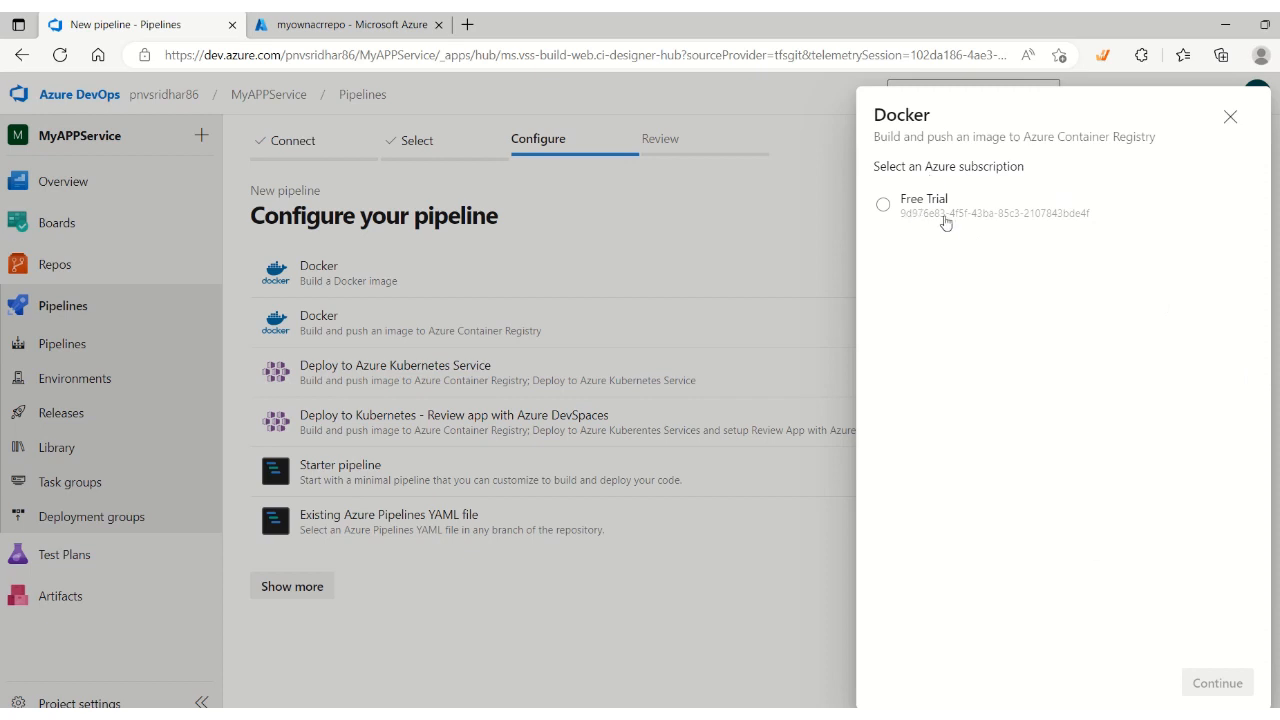
click(945, 214)
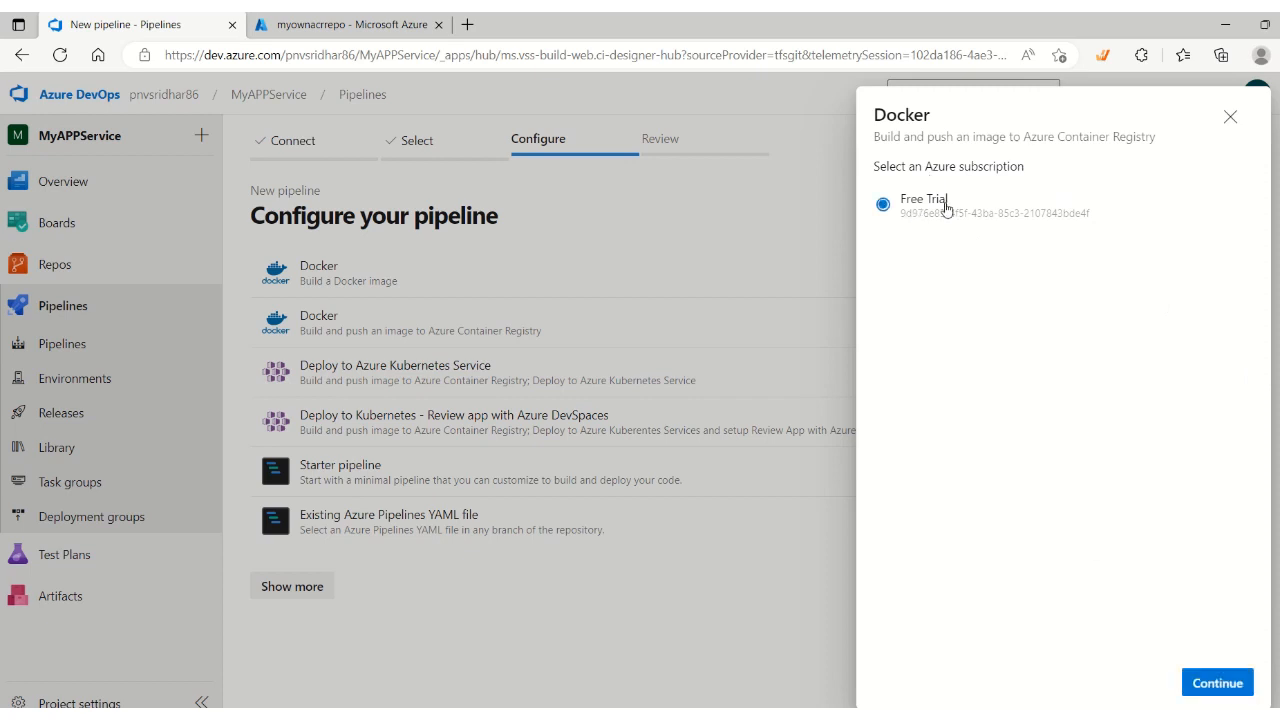
click(1217, 684)
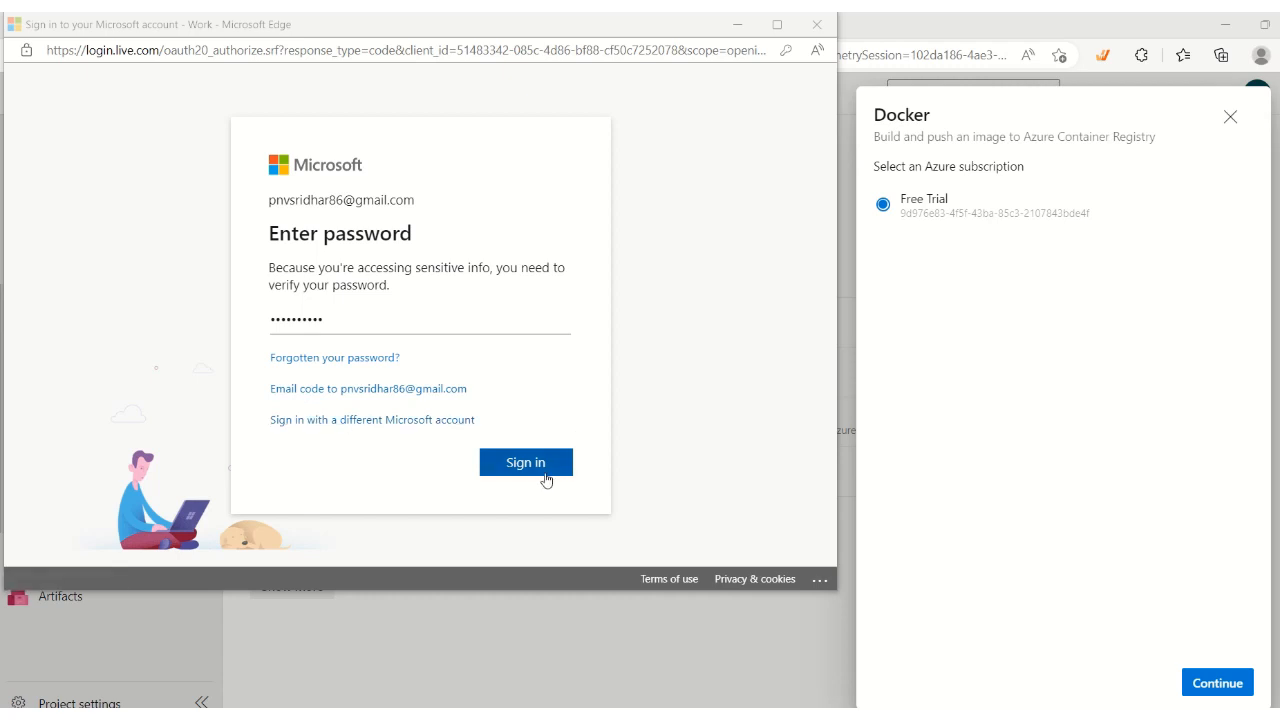
click(540, 466)
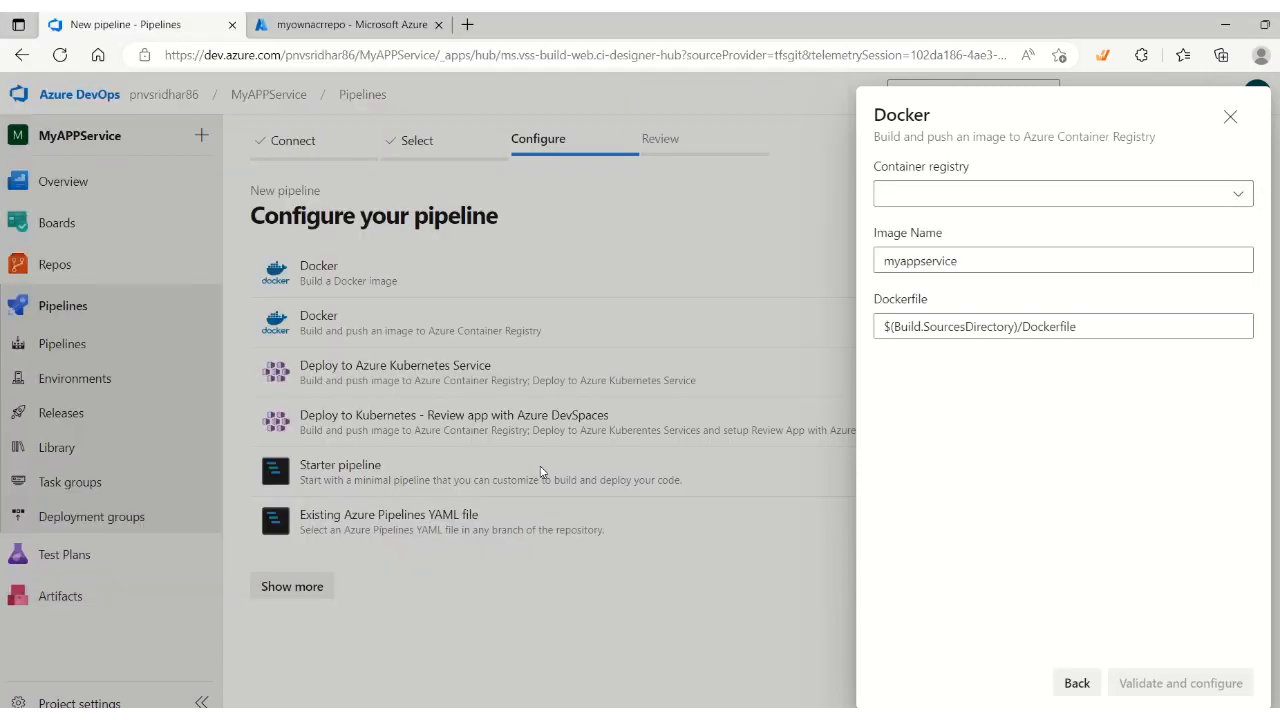
Select myownacrrepo as the container registry for the Docker pipeline, then validate and configure it
click(1081, 196)
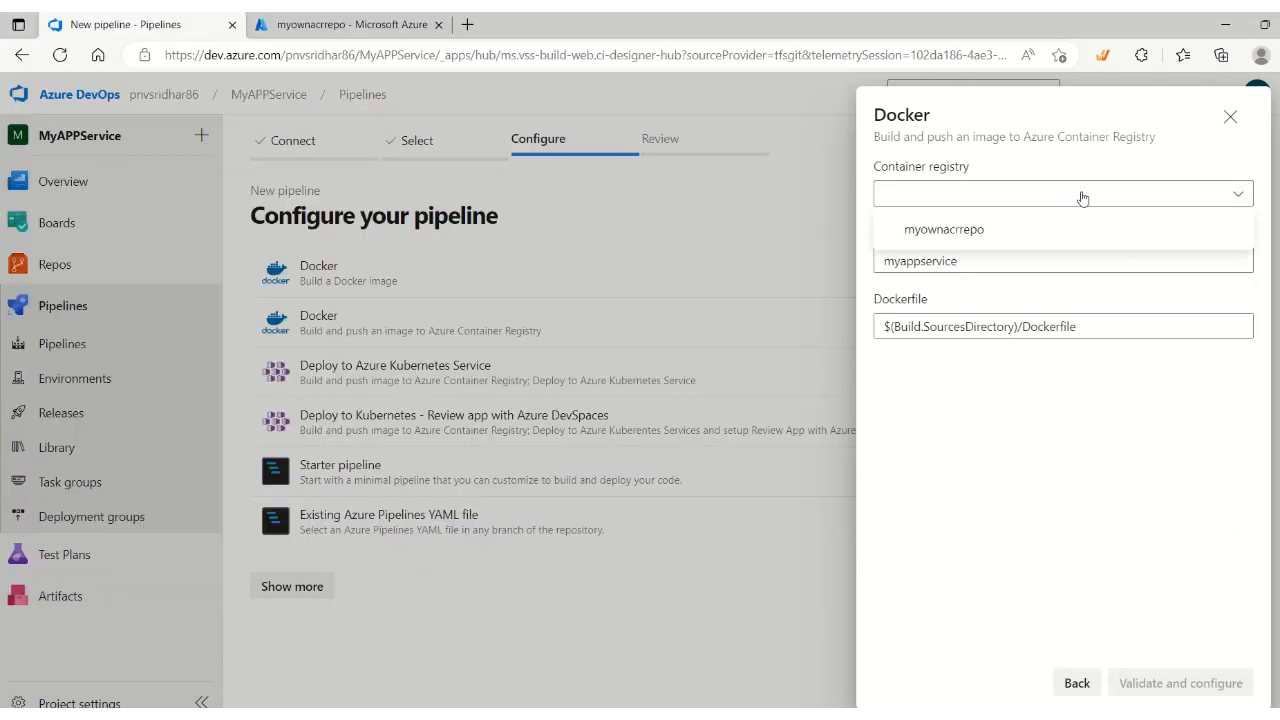
click(970, 232)
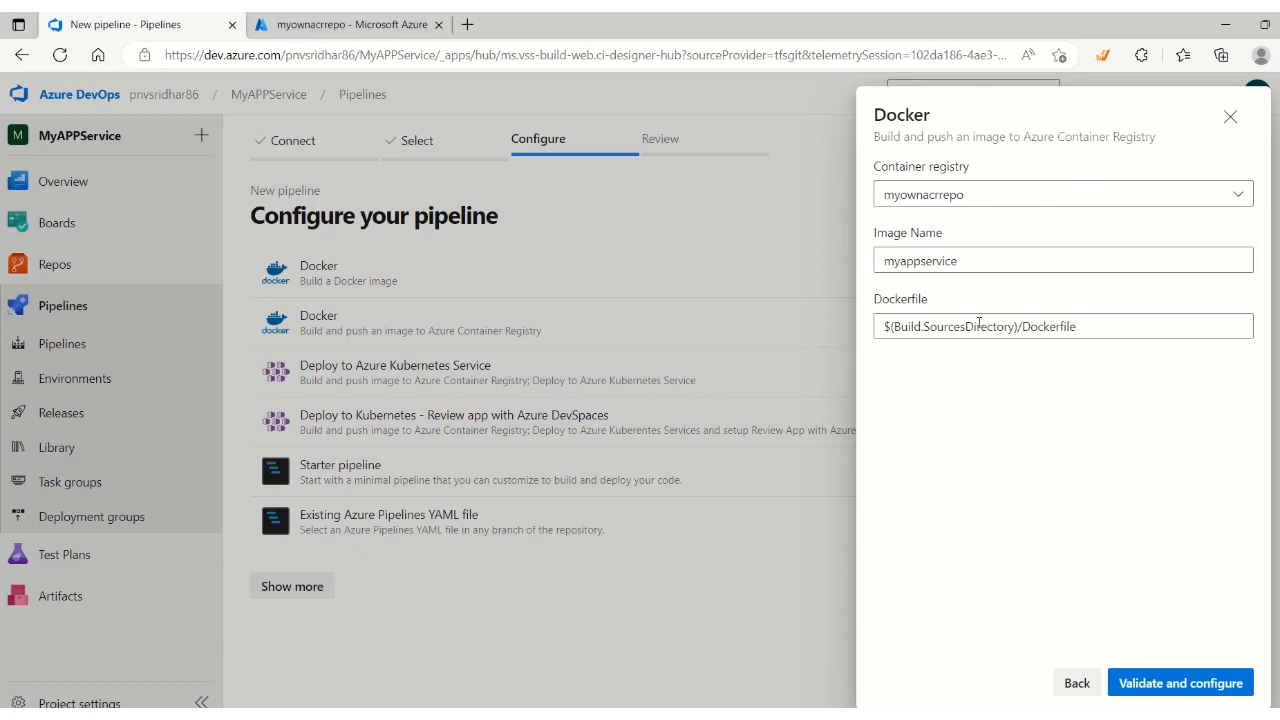
click(1189, 687)
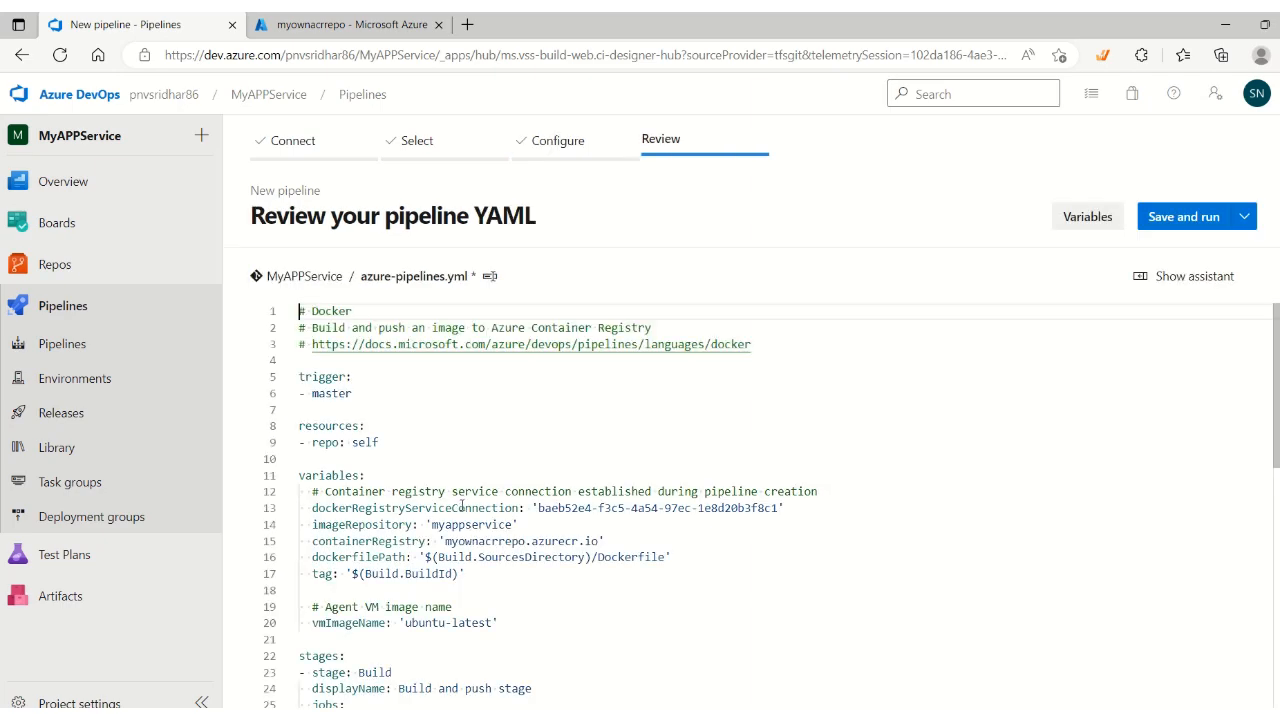
Examine the variables, build stage and Docker buildAndPush task in the azure-pipelines.yml file
scroll(462, 507, down, 5)
scroll(359, 457, up, 5)
scroll(338, 461, down, 1)
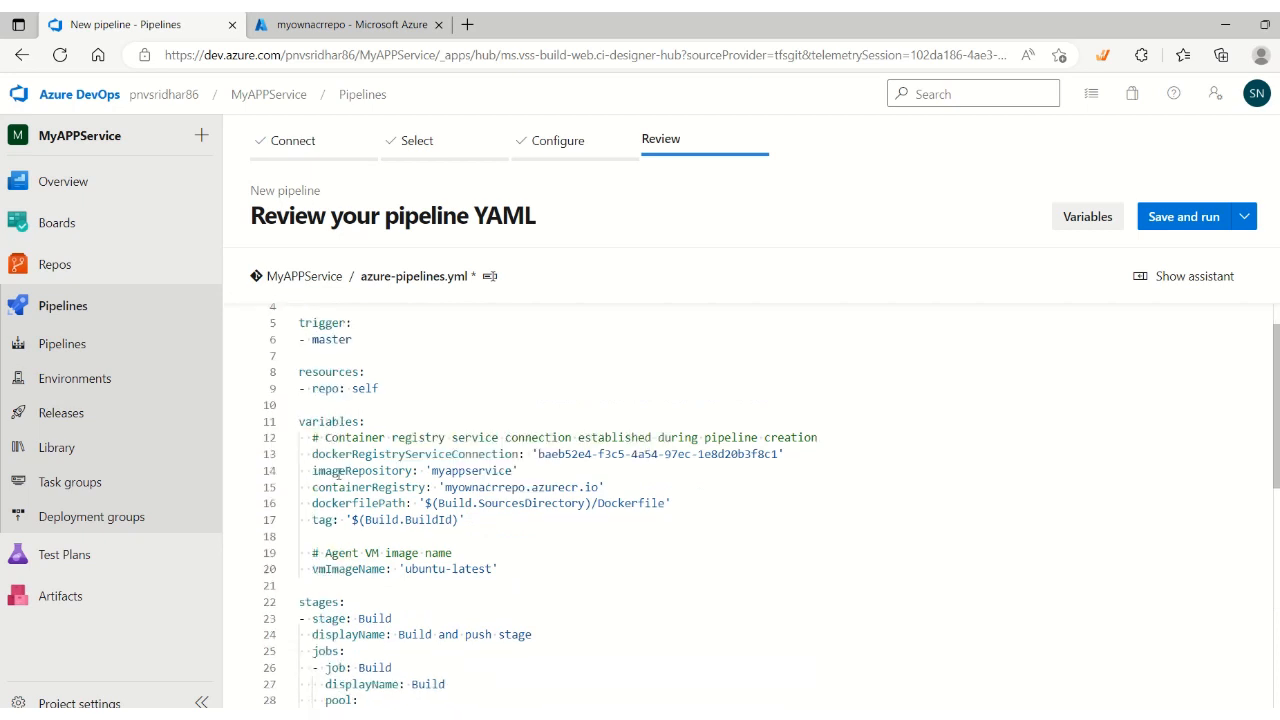
scroll(500, 548, down, 3)
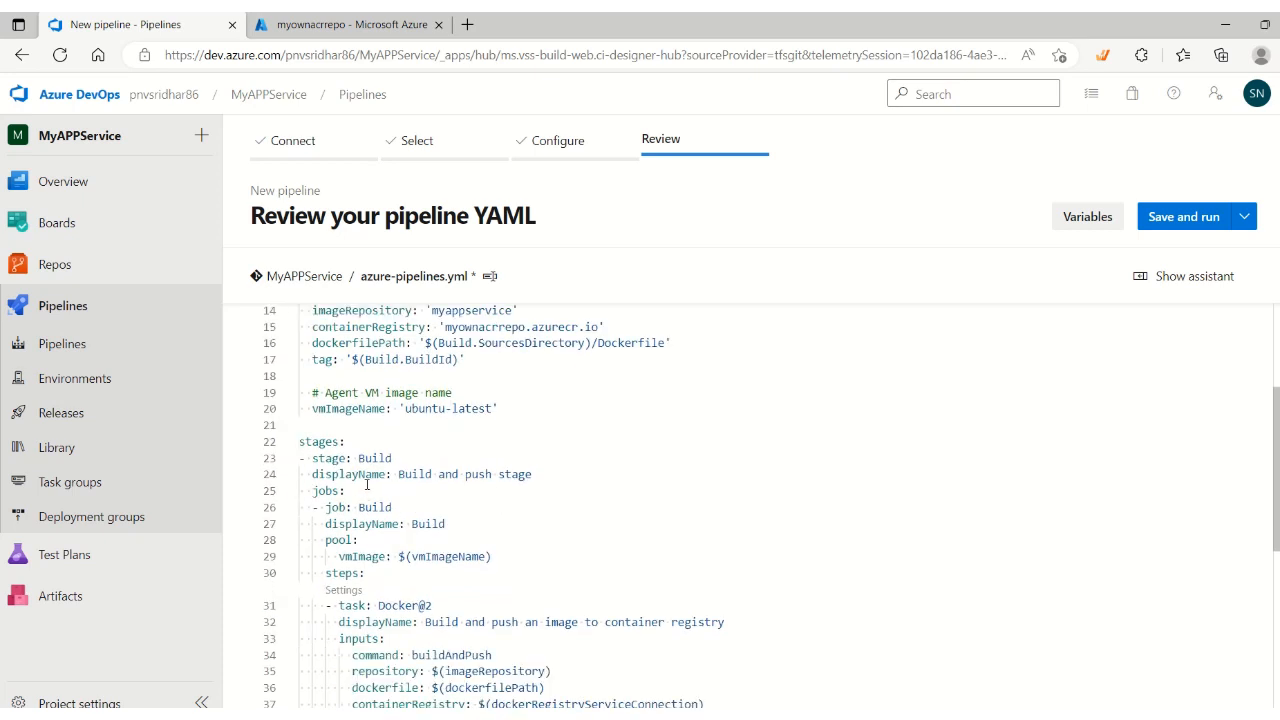
click(446, 558)
scroll(446, 560, down, 1)
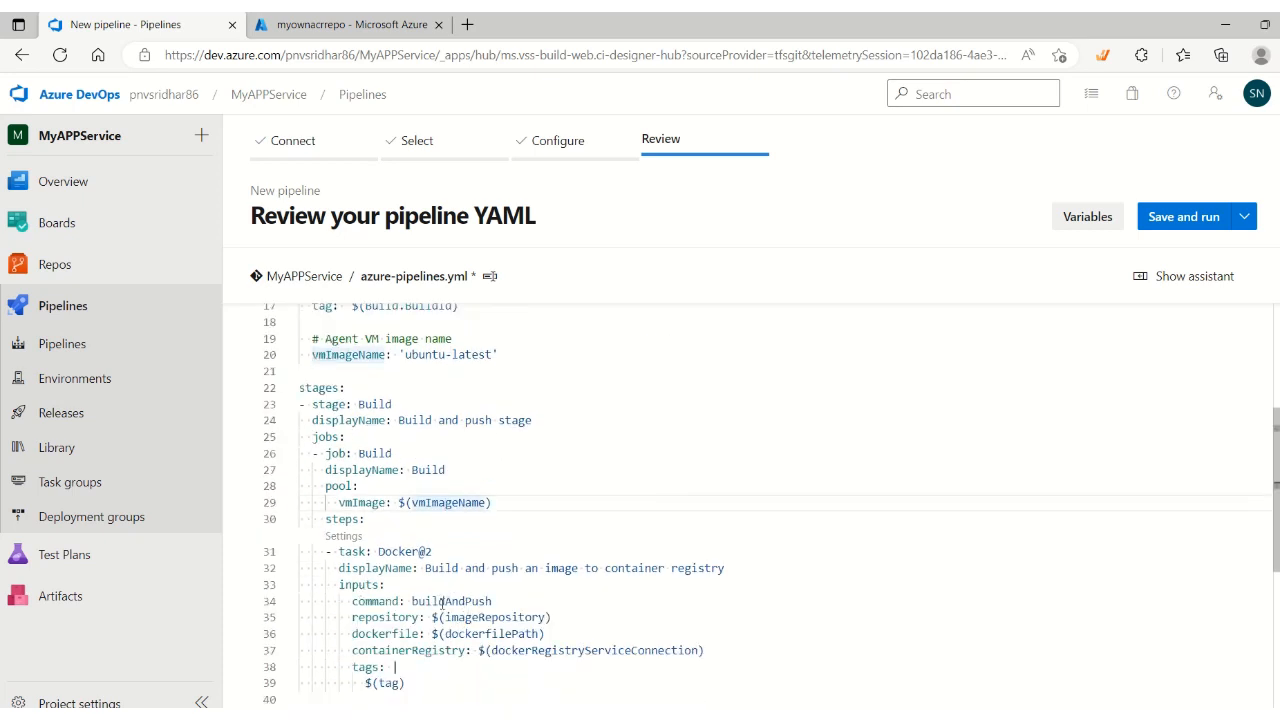
drag(418, 601, 432, 601)
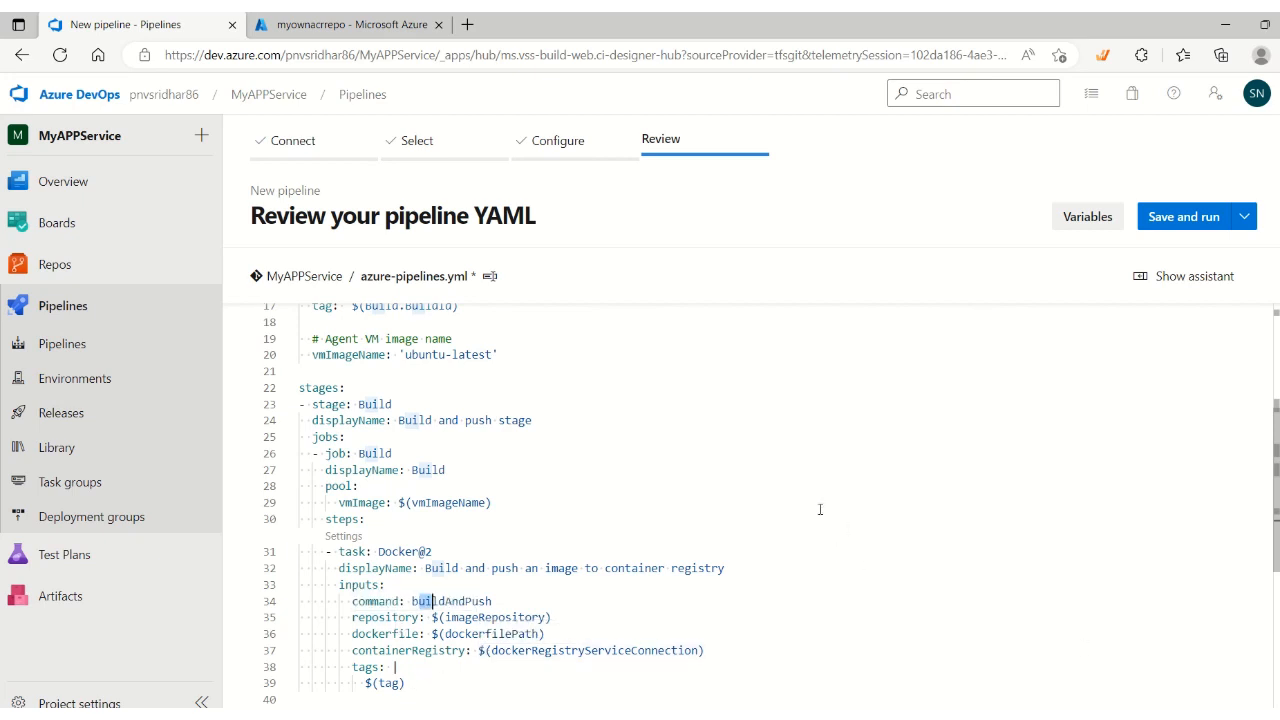
scroll(900, 420, up, 5)
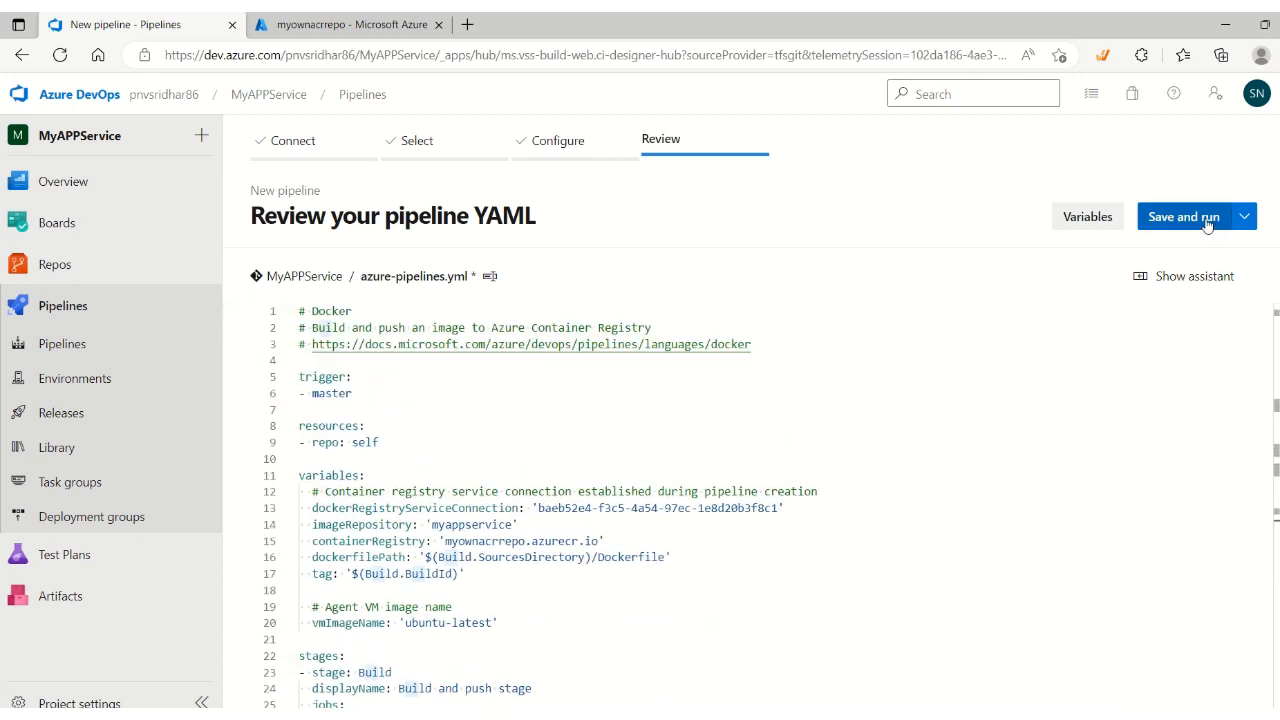
Save and run the pipeline with a direct commit to the master branch, and follow the Build job's log
click(1207, 224)
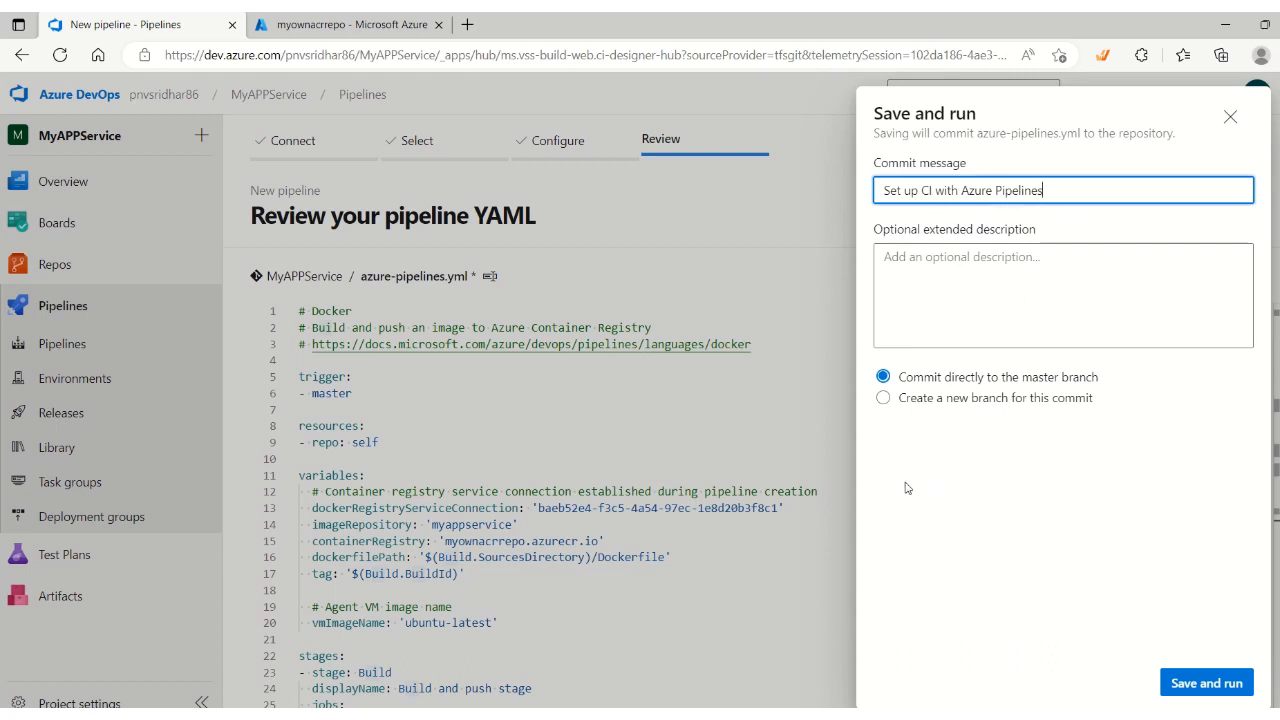
click(1226, 690)
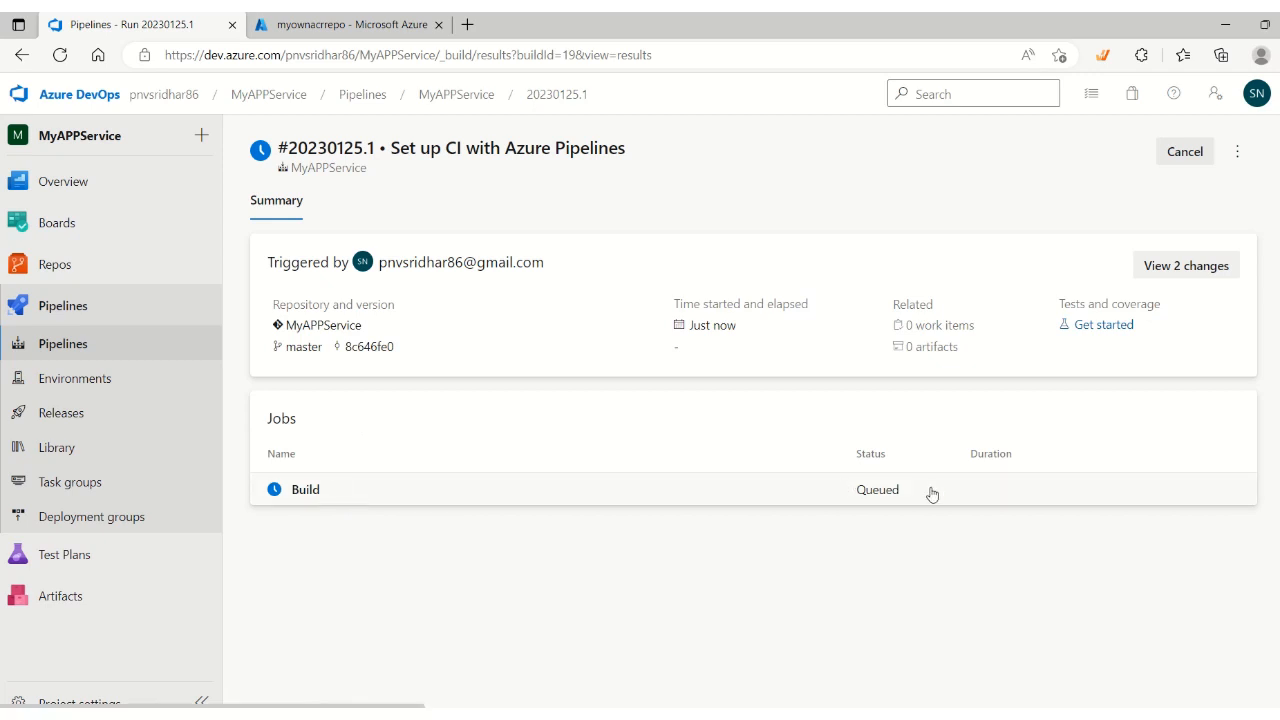
click(476, 499)
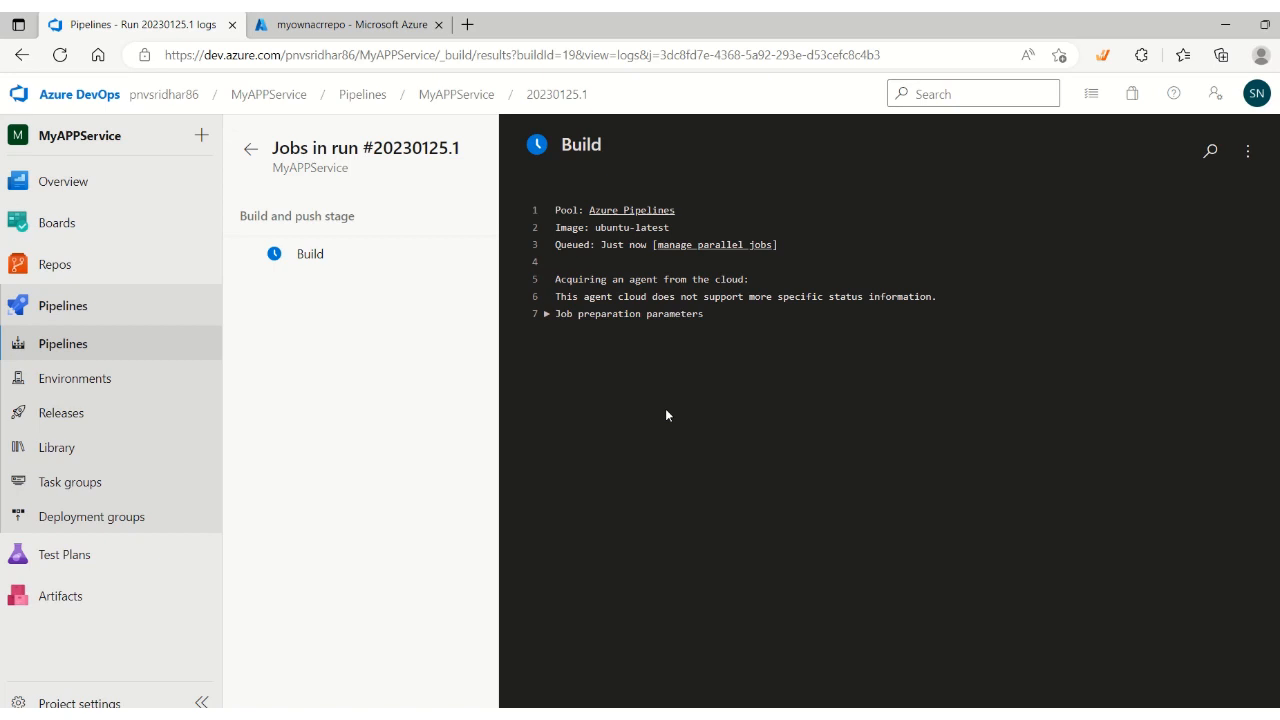
click(540, 314)
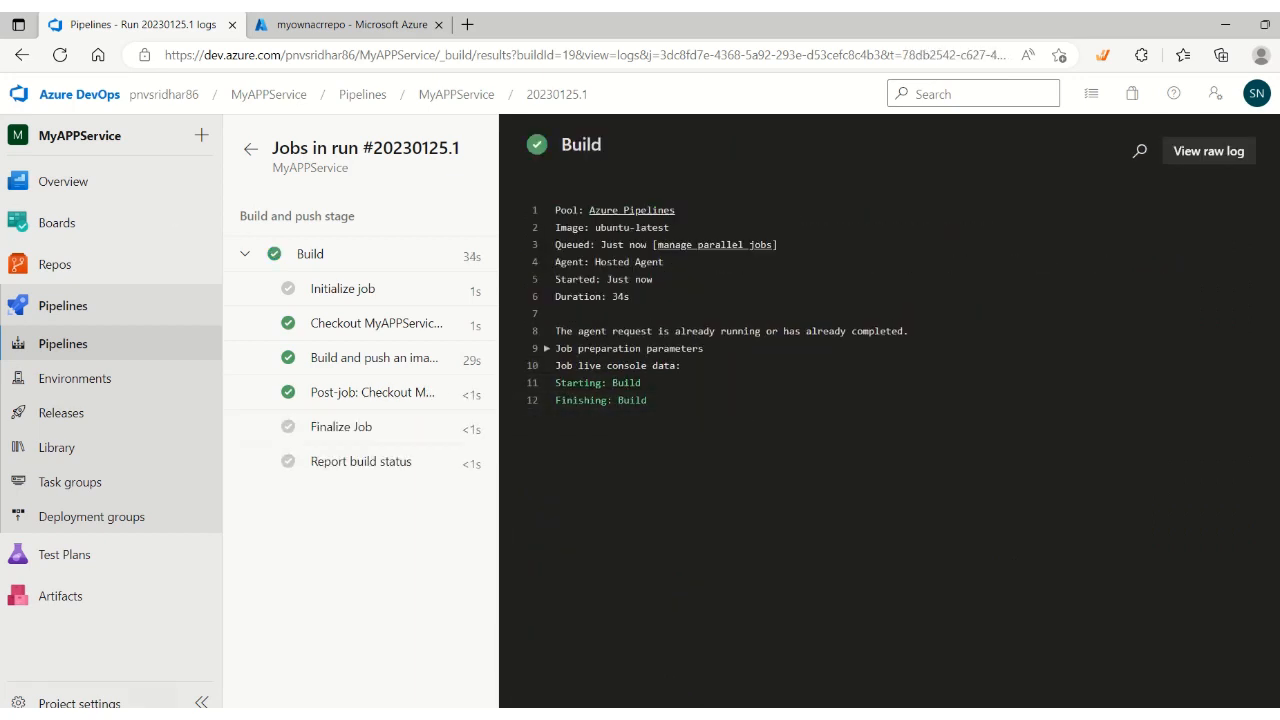
Switch to the Azure portal, refresh the myownacrrepo repositories and check the image tags in myappservice
click(315, 28)
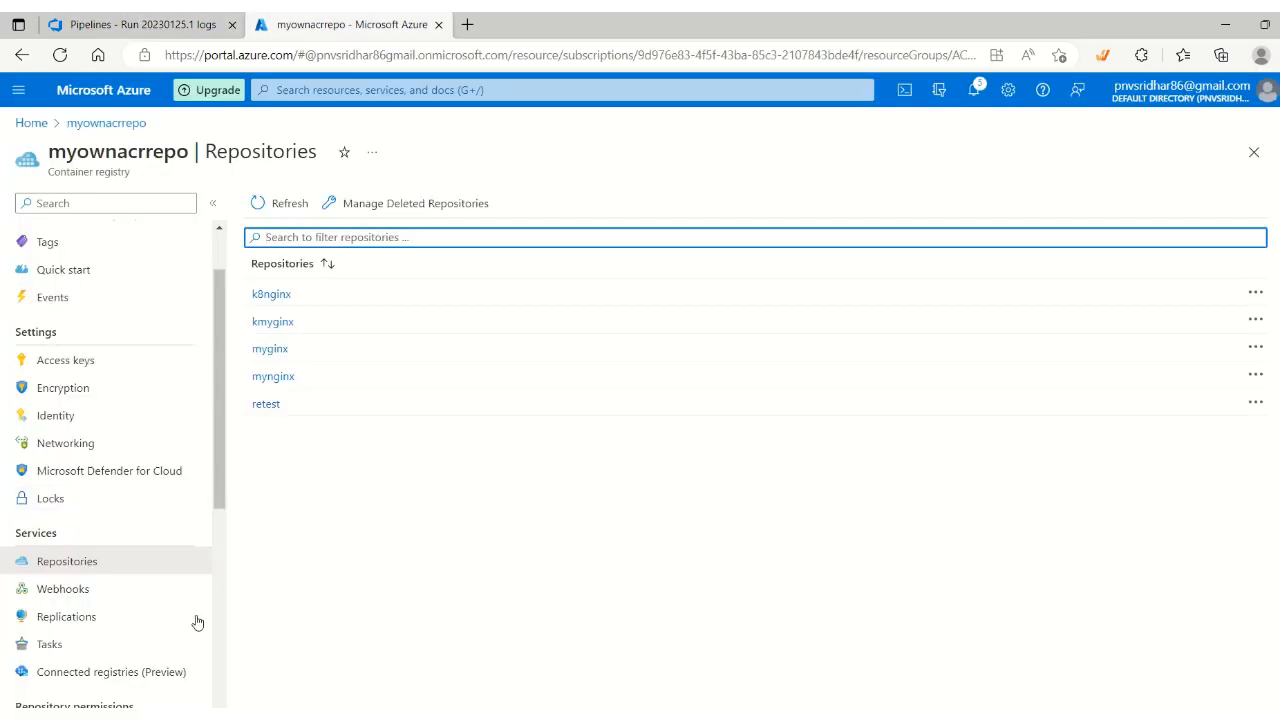
click(264, 208)
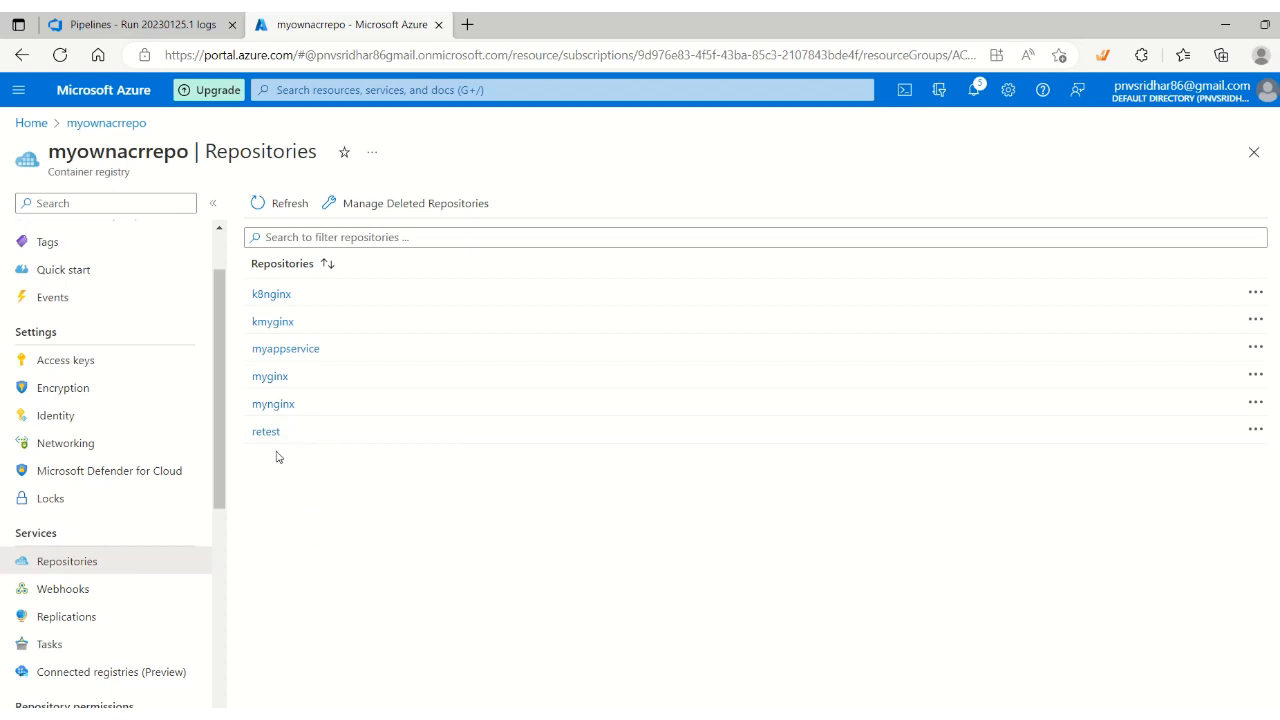
click(286, 350)
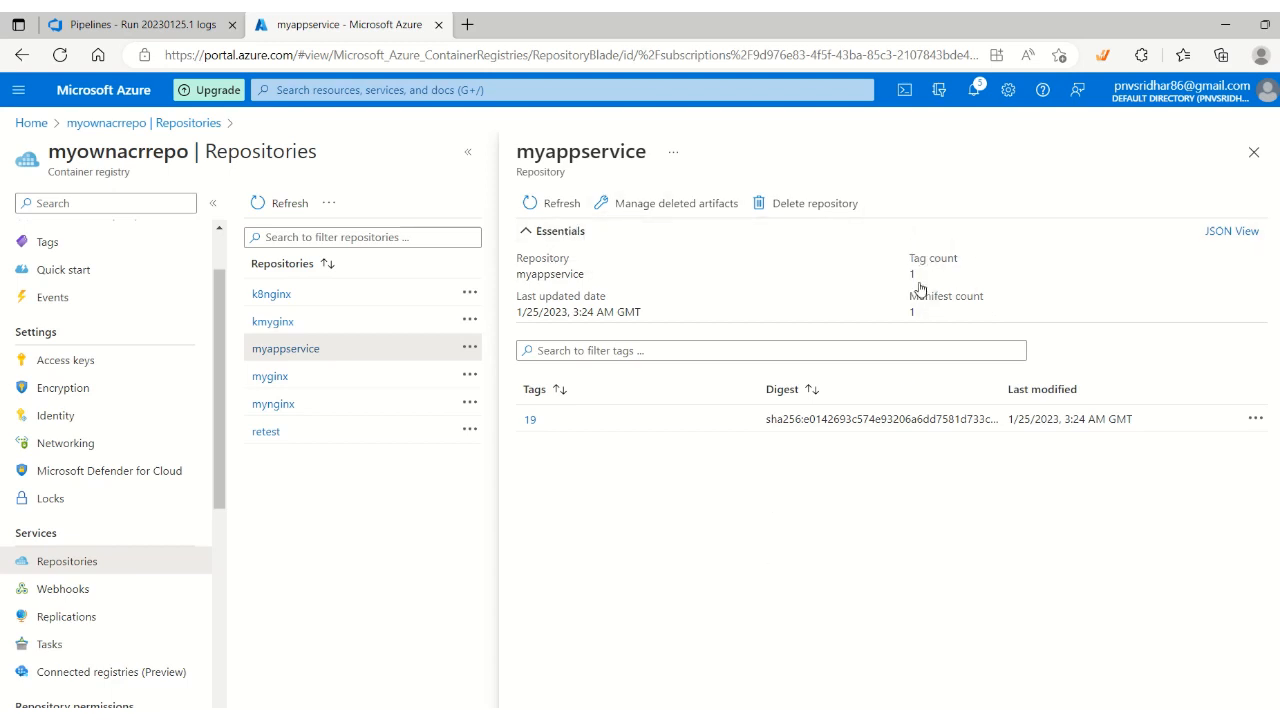
click(1253, 152)
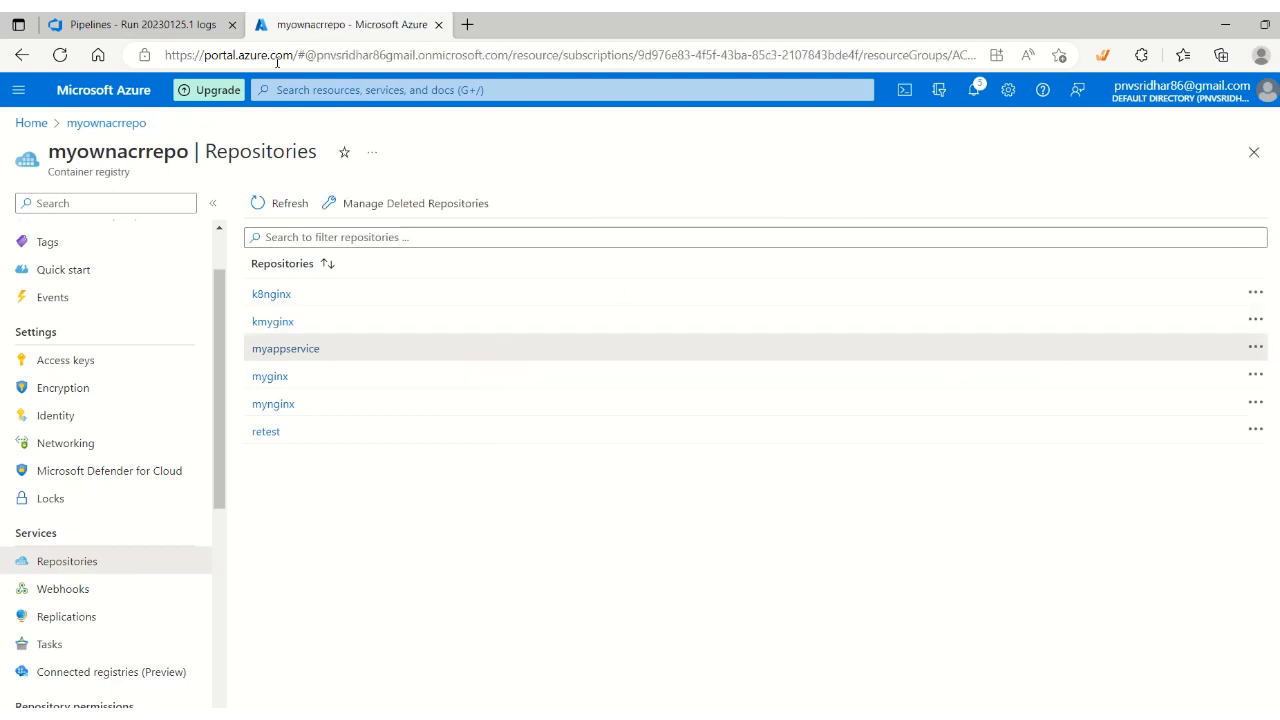
Switch to Azure DevOps and create a new release pipeline from the Azure App Service deployment template
mouse_move(131, 20)
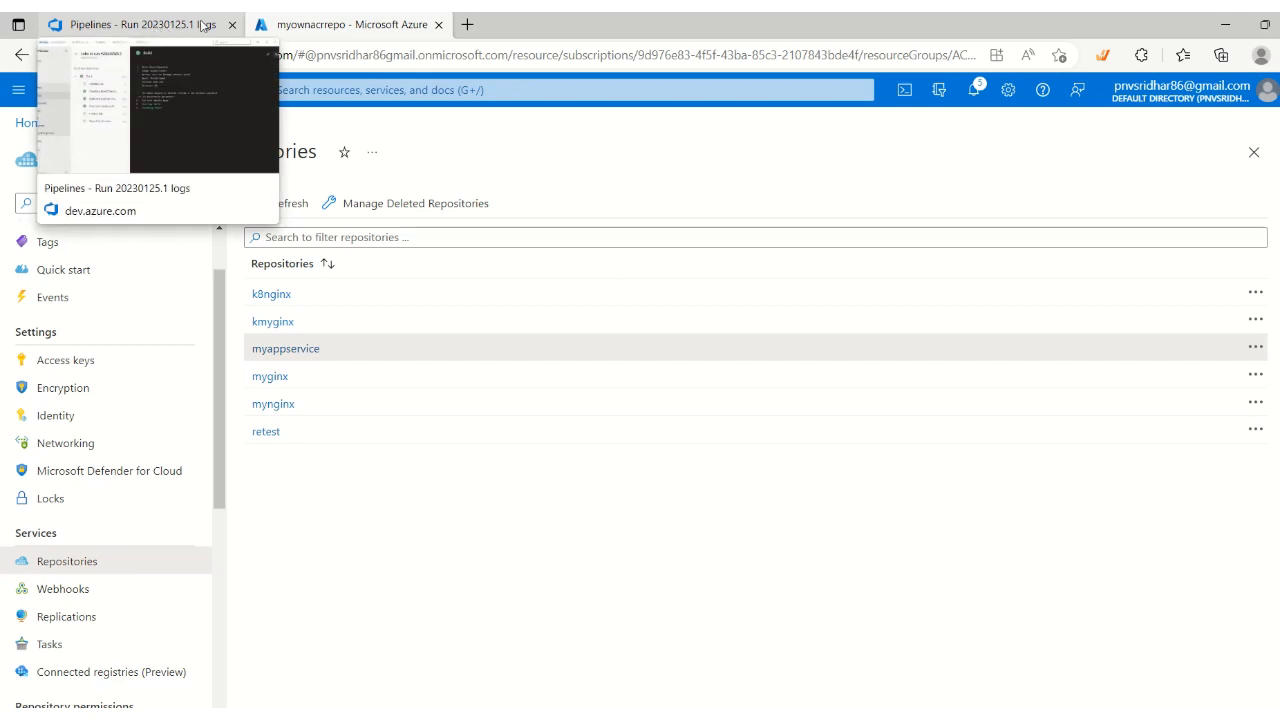
click(196, 22)
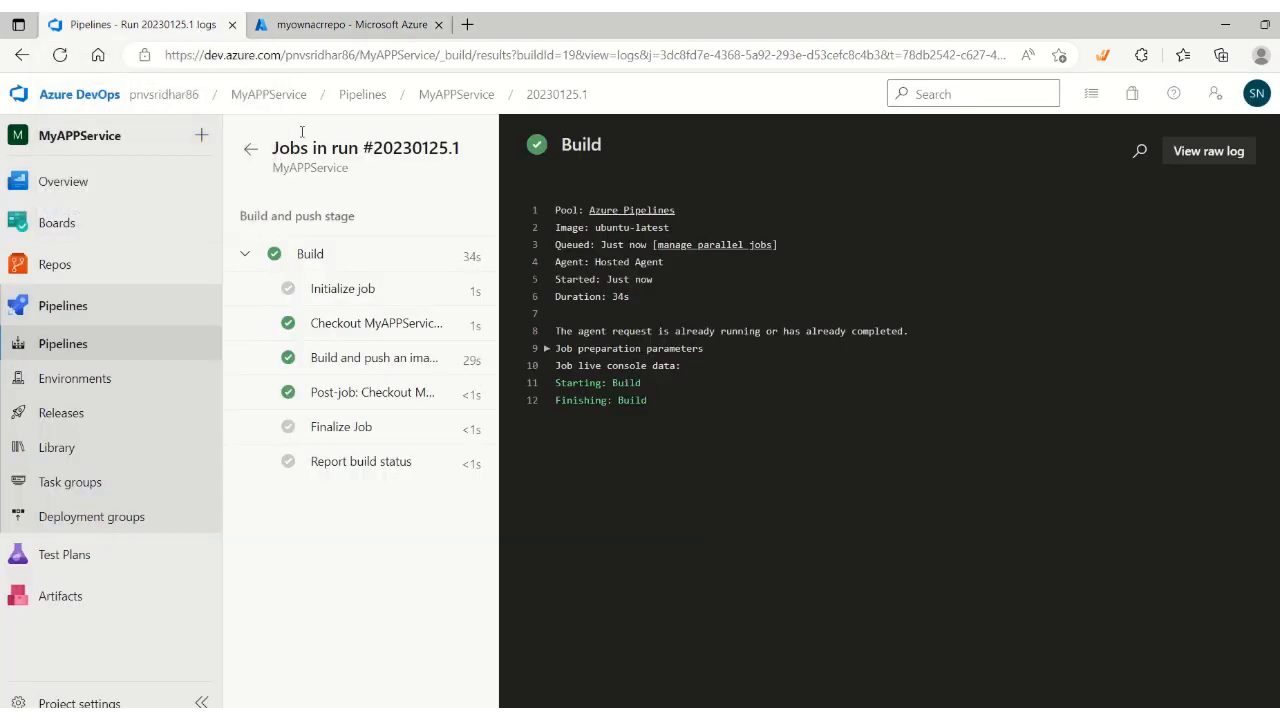
click(68, 346)
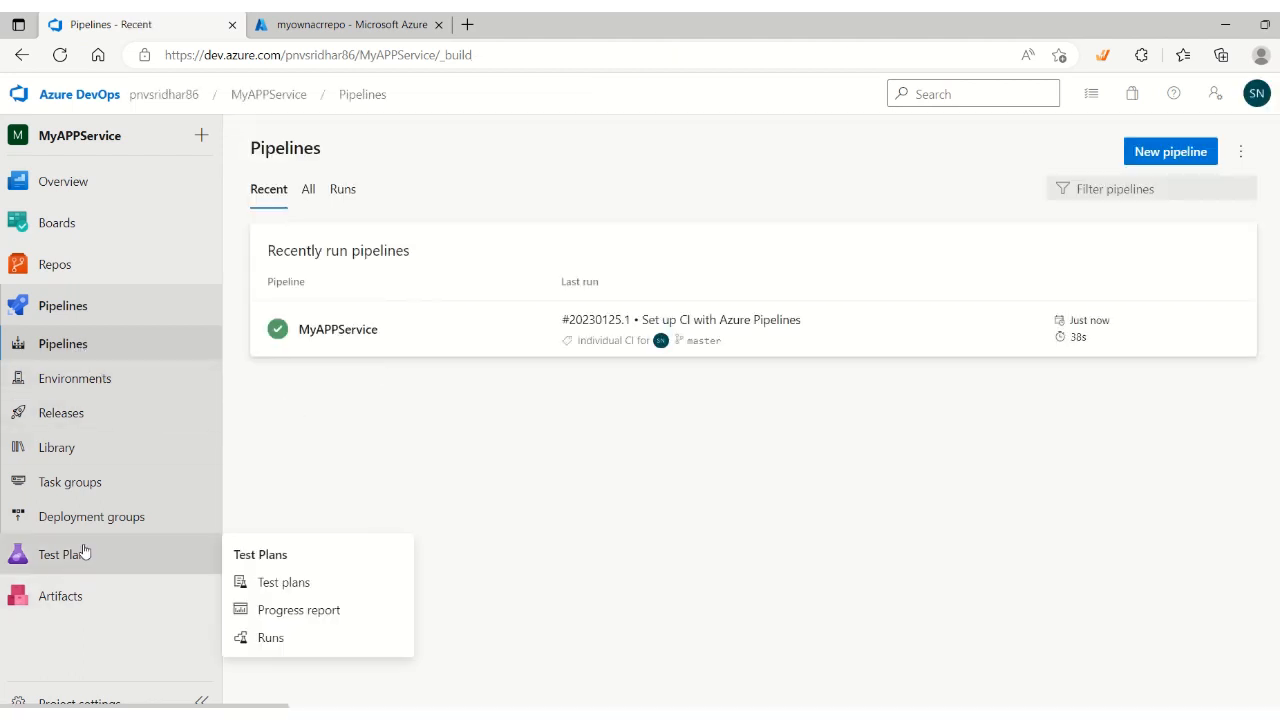
click(64, 412)
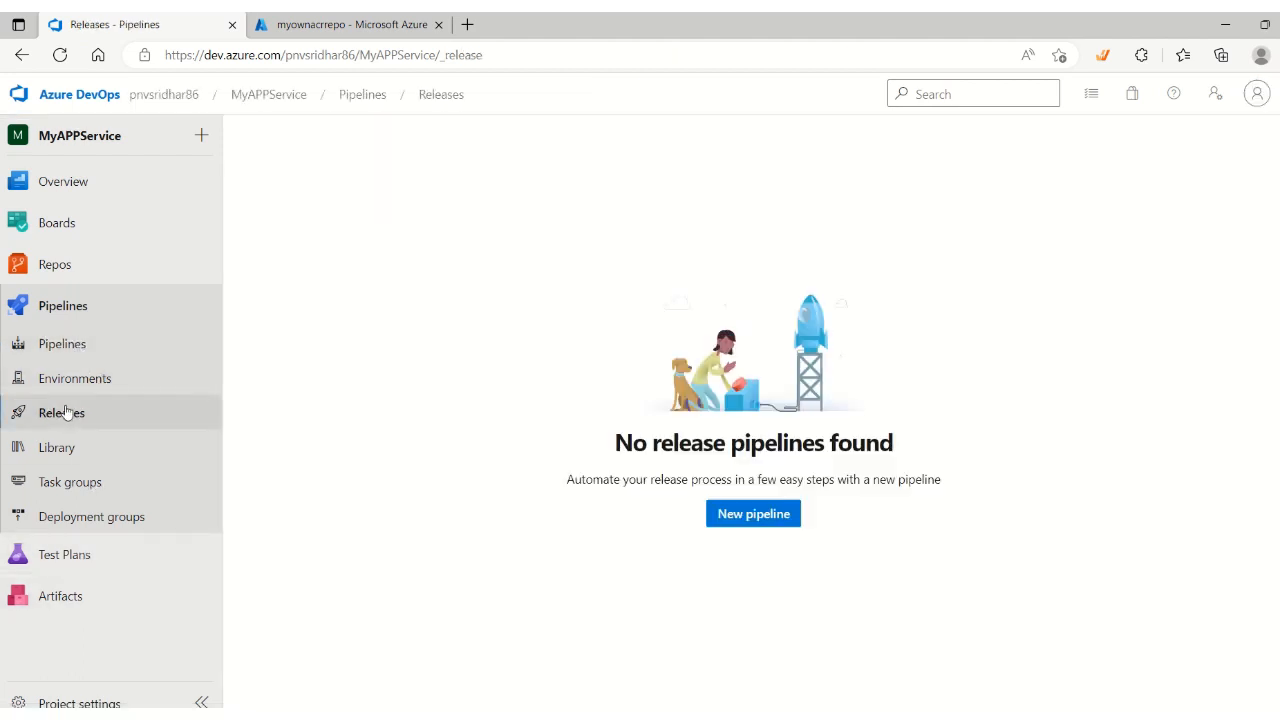
click(758, 522)
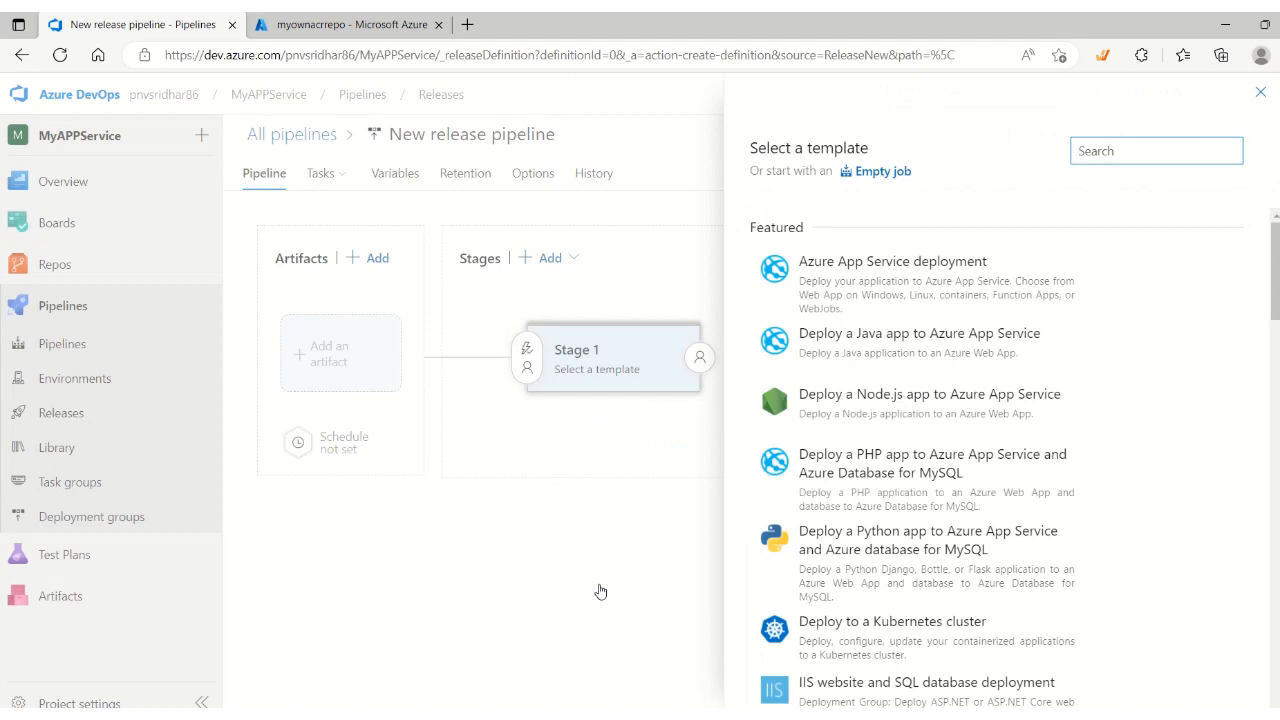
mouse_move(831, 304)
mouse_move(834, 332)
mouse_move(757, 292)
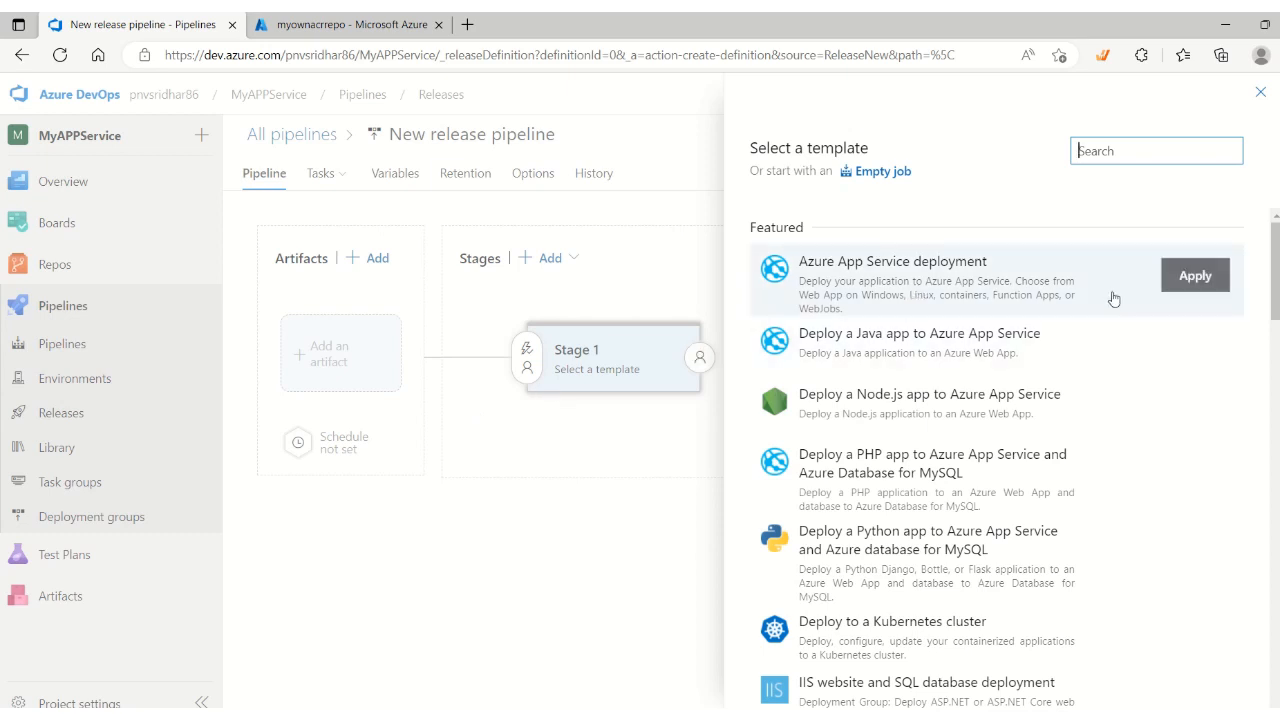
click(1195, 276)
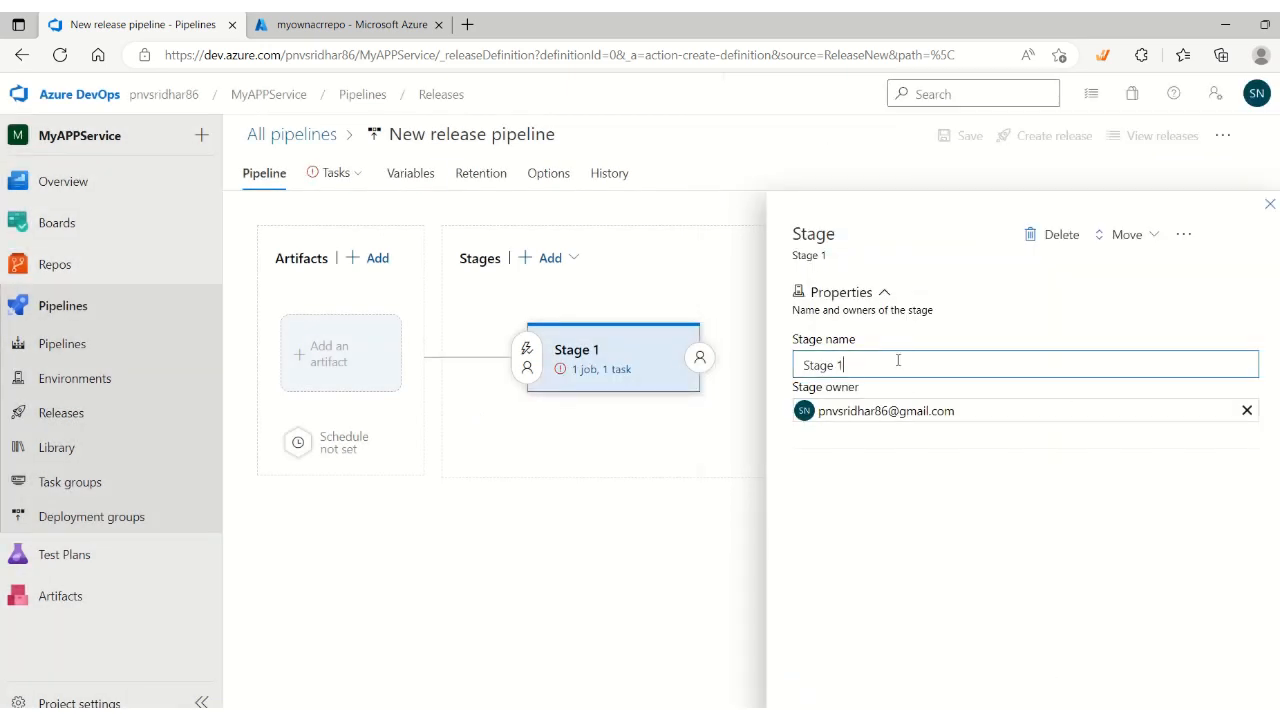
Name the release pipeline's stage Dev and close its properties
key(ctrl+a)
text(D)
click(1269, 206)
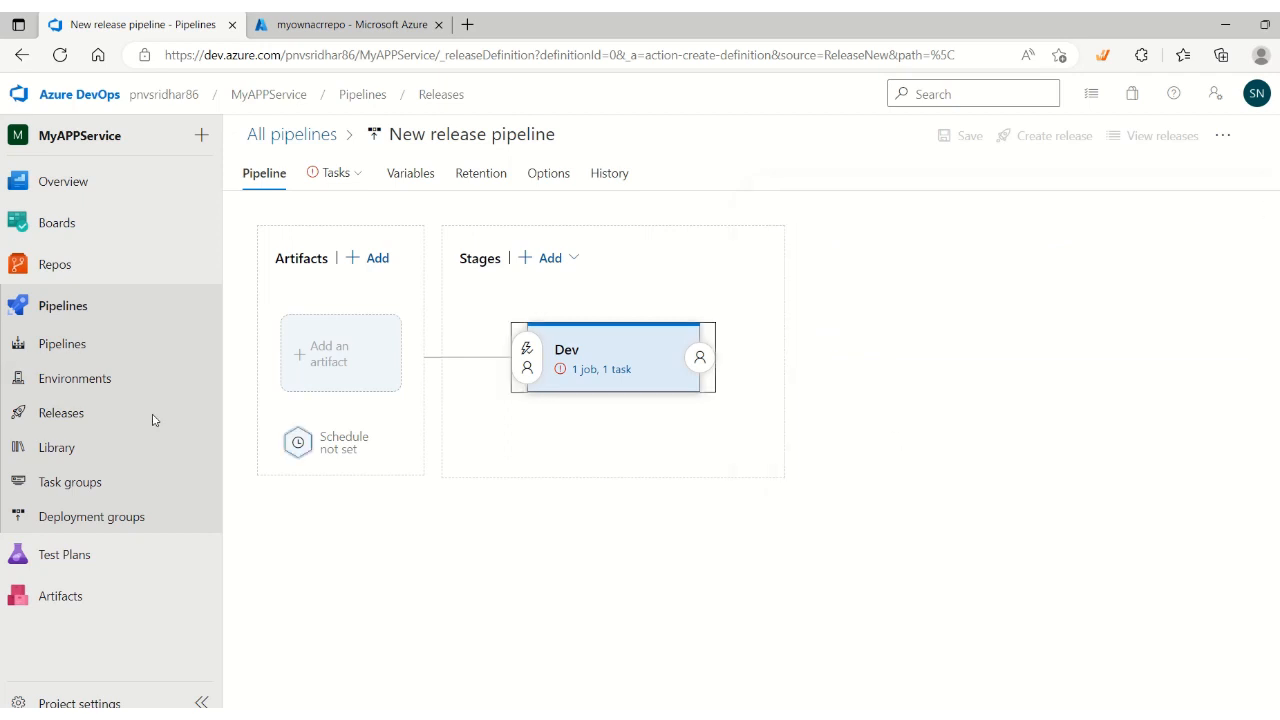
Add a Build artifact to the release pipeline with the MyAPPService build pipeline as its source
click(328, 374)
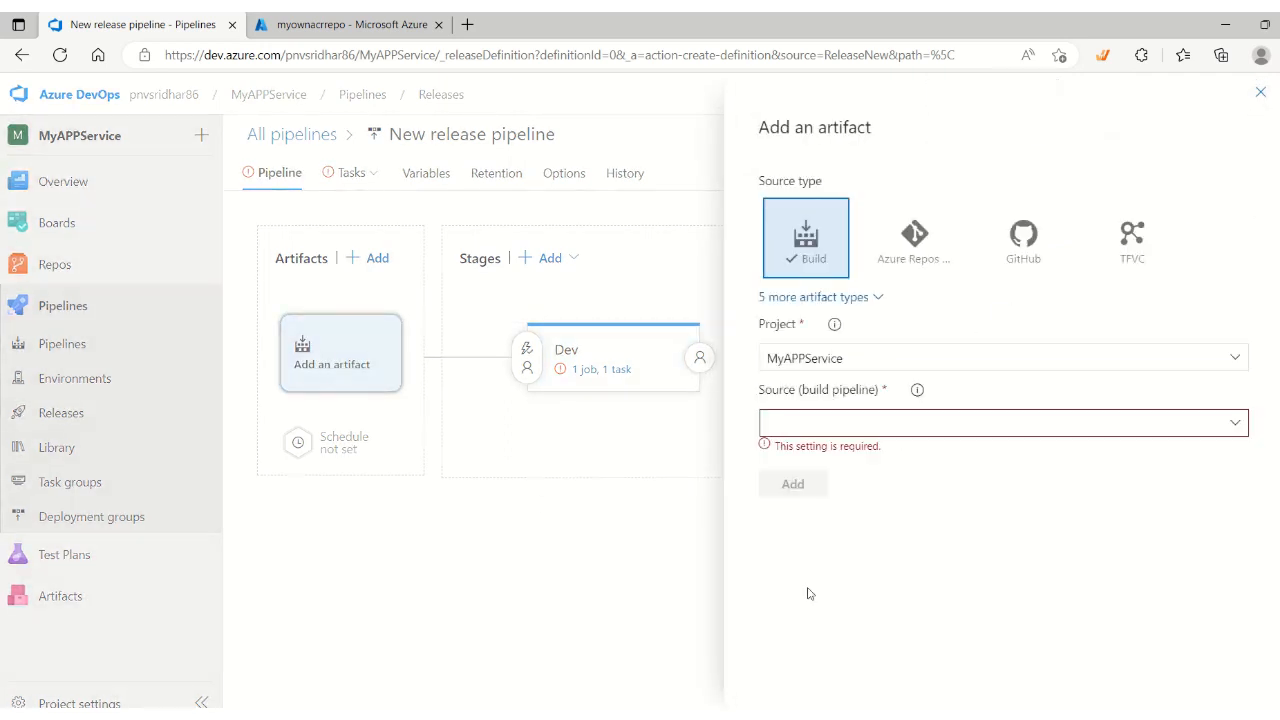
click(1237, 424)
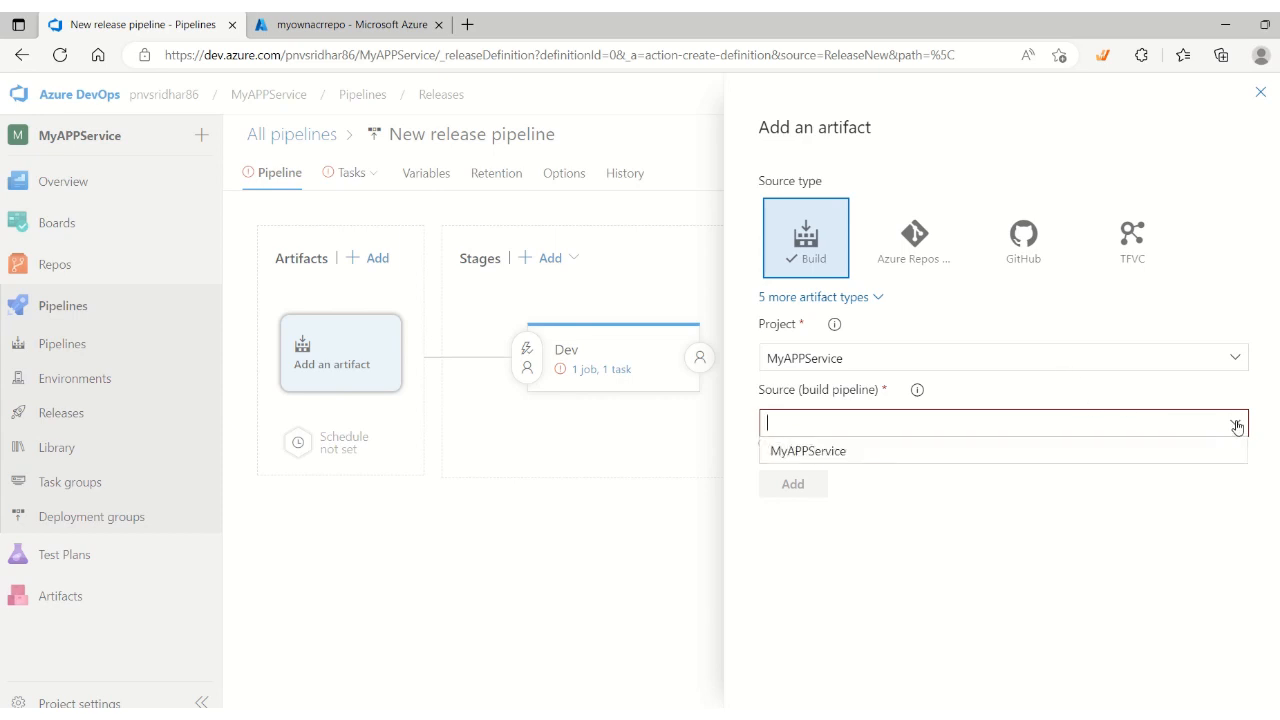
click(868, 452)
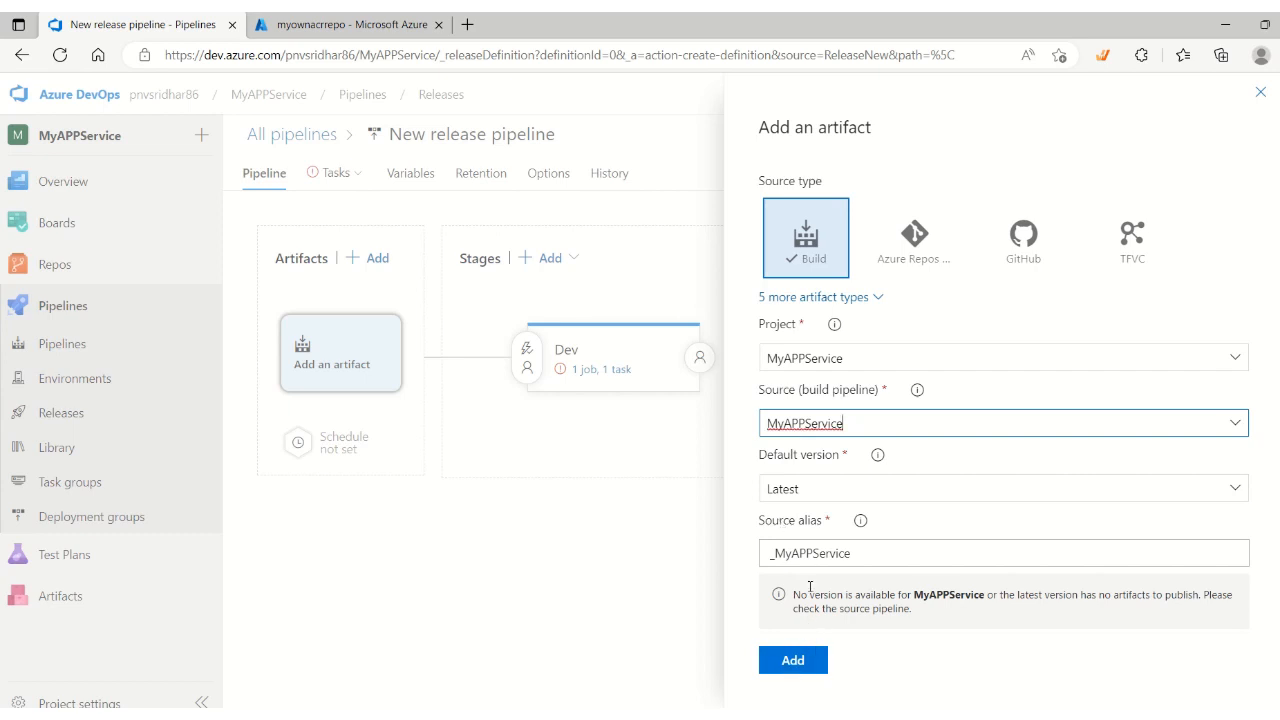
click(812, 663)
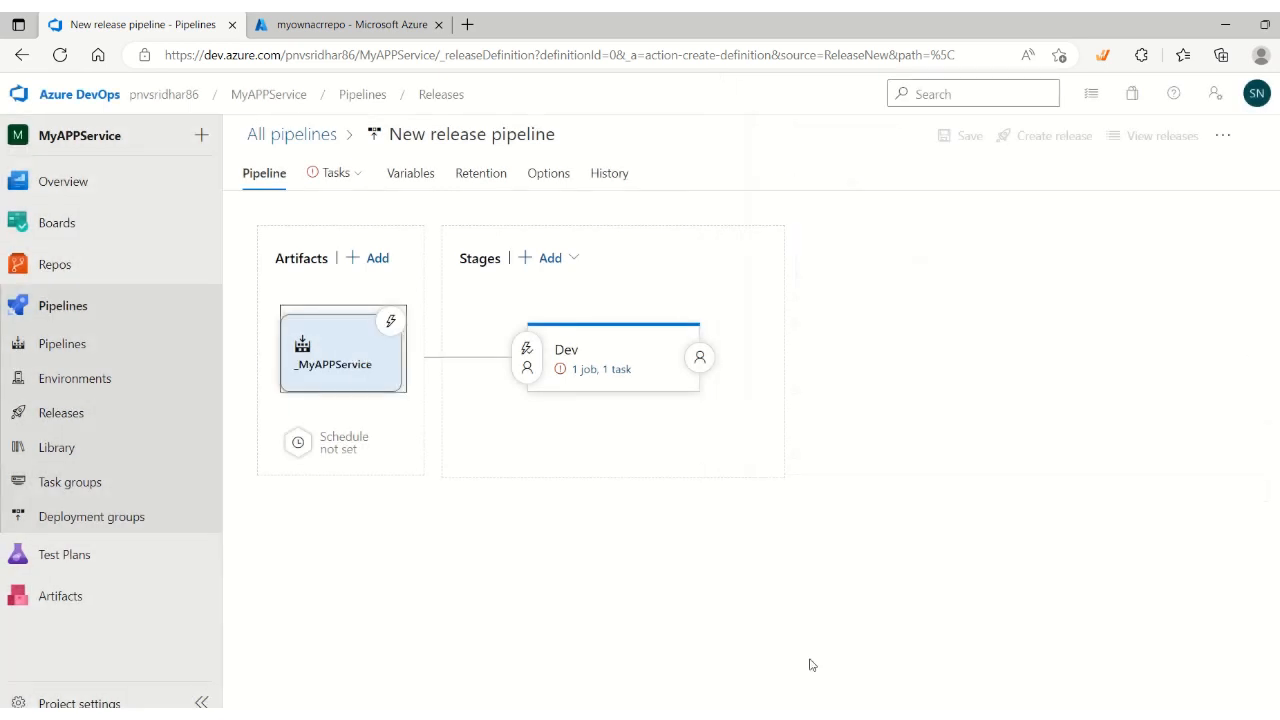
Select the Free Trial Azure subscription in the Dev stage's task parameters and authorize it
click(607, 372)
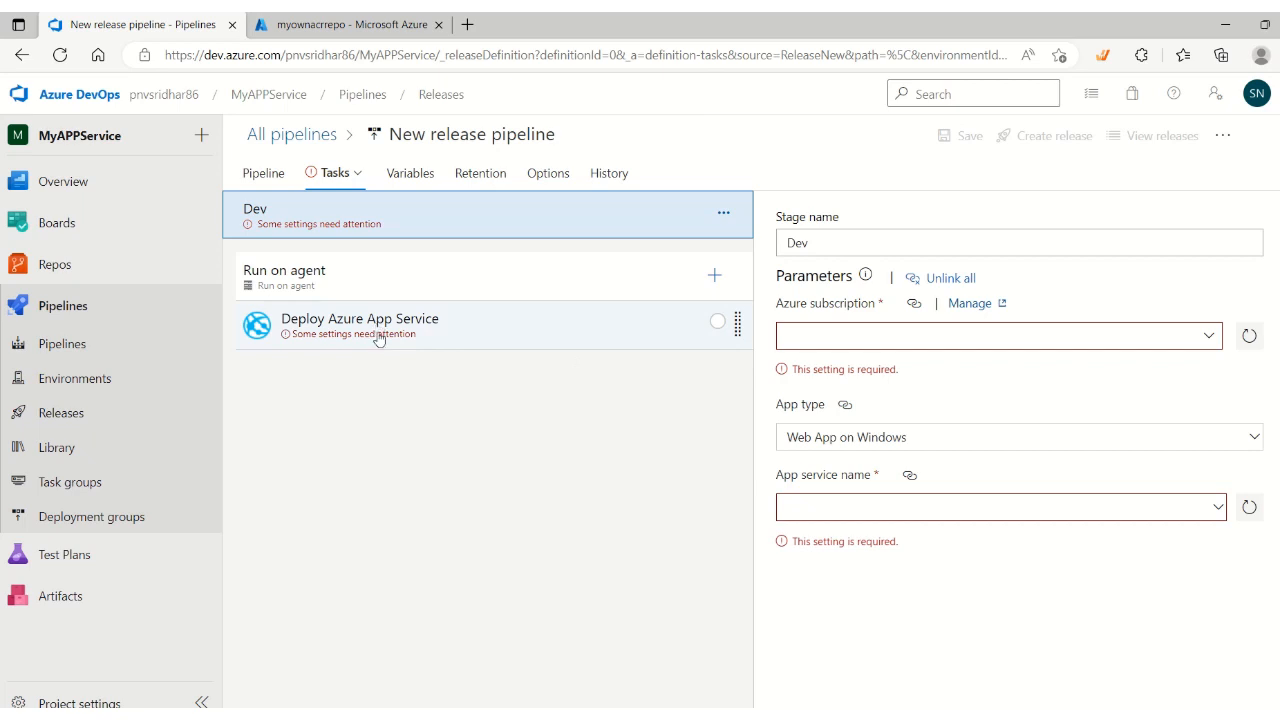
click(1210, 338)
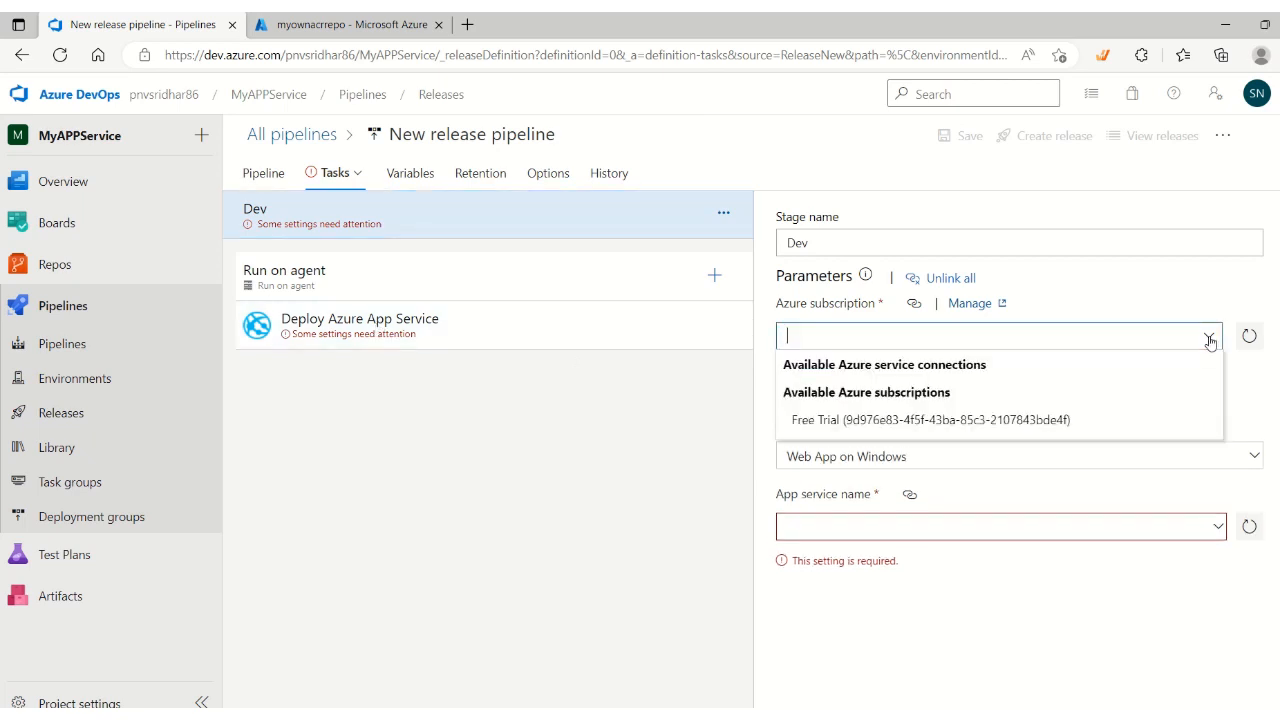
click(875, 420)
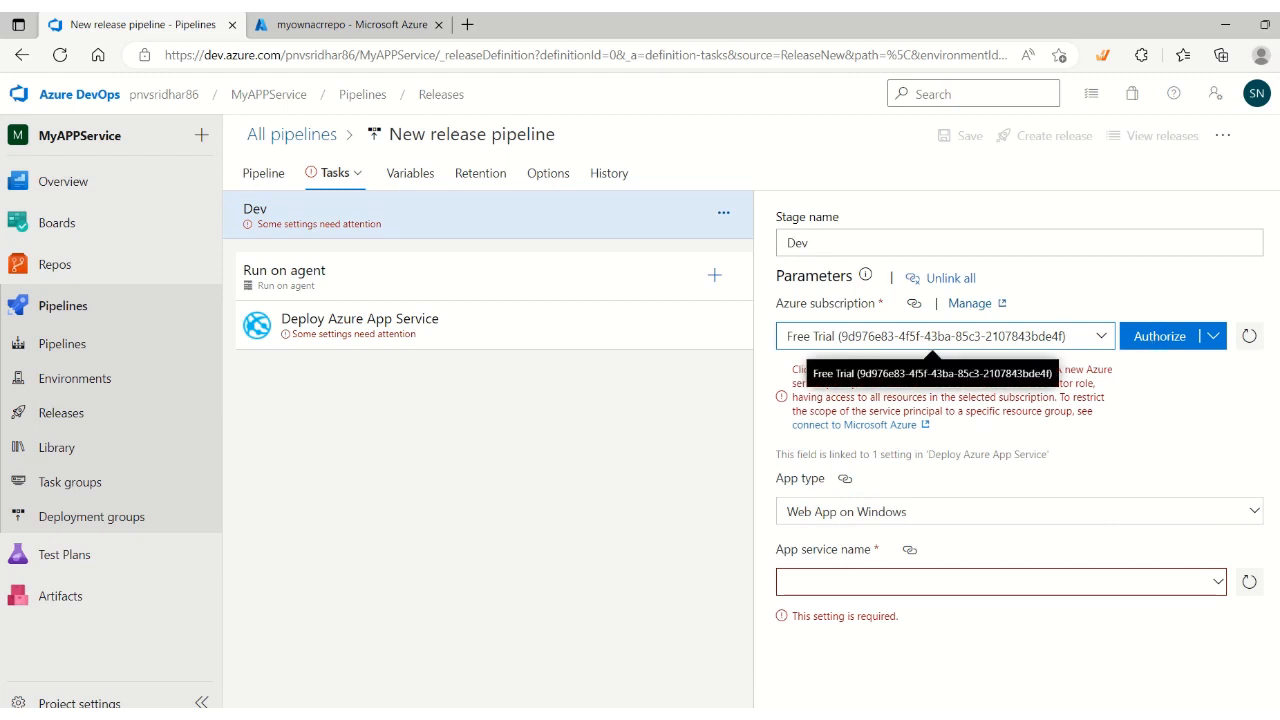
click(1160, 336)
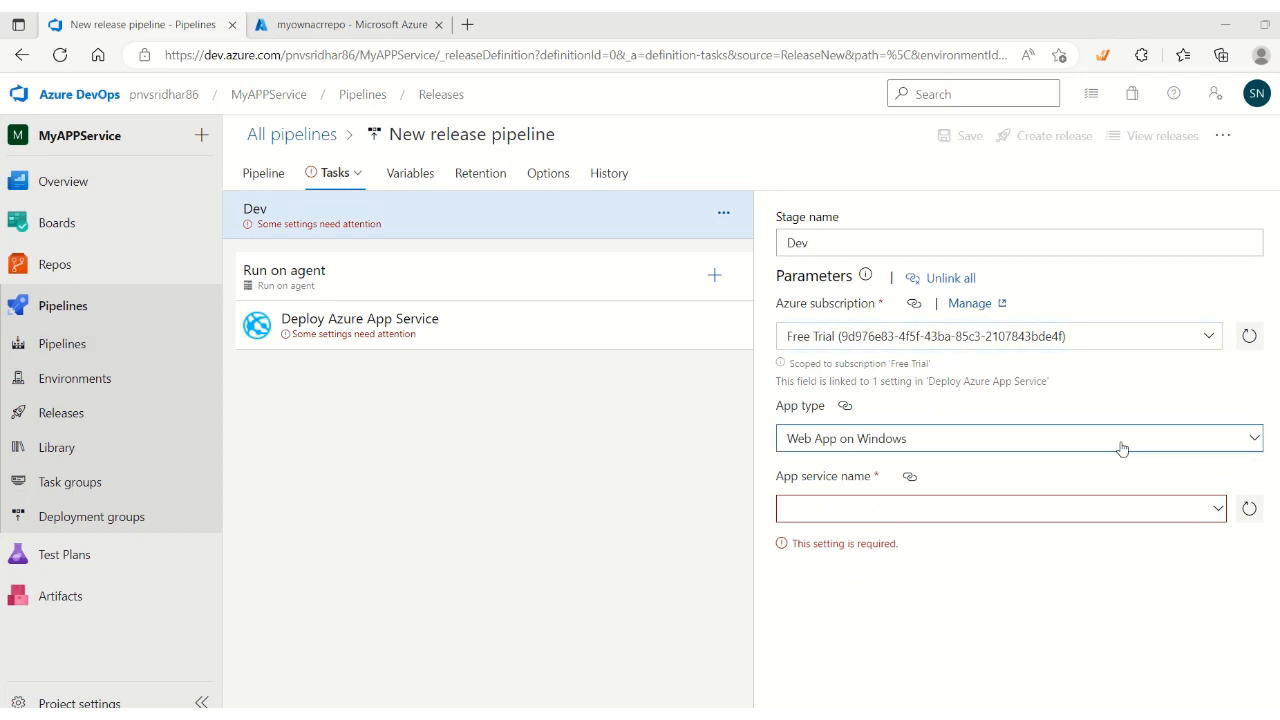
Set the Dev stage's app type to Web App for Containers (Linux) and look for an available app service name
click(1229, 445)
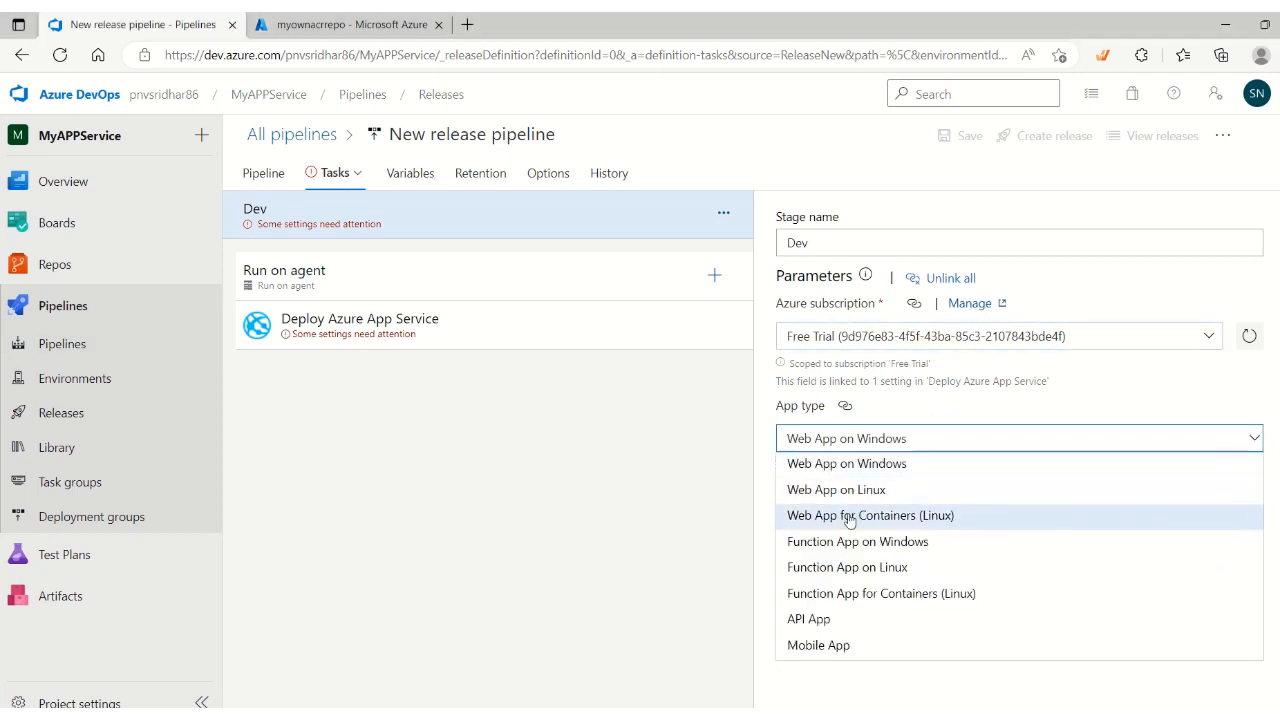
click(902, 518)
click(1023, 521)
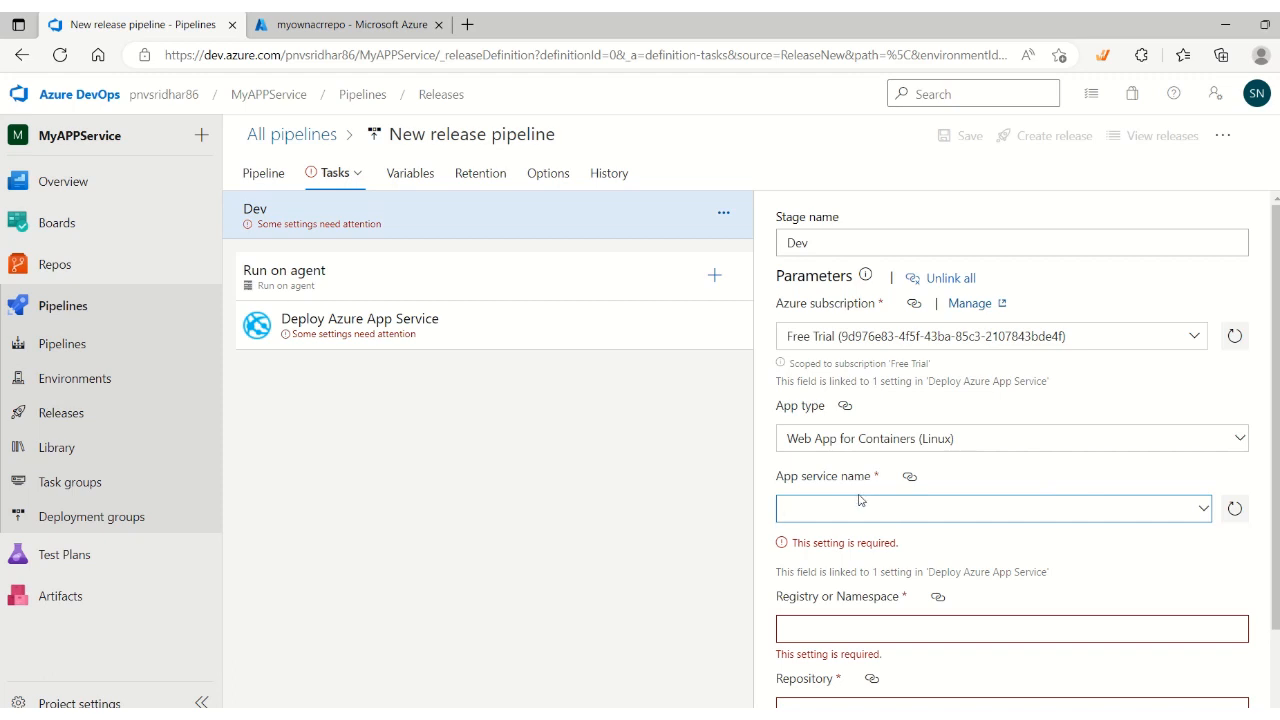
click(1203, 509)
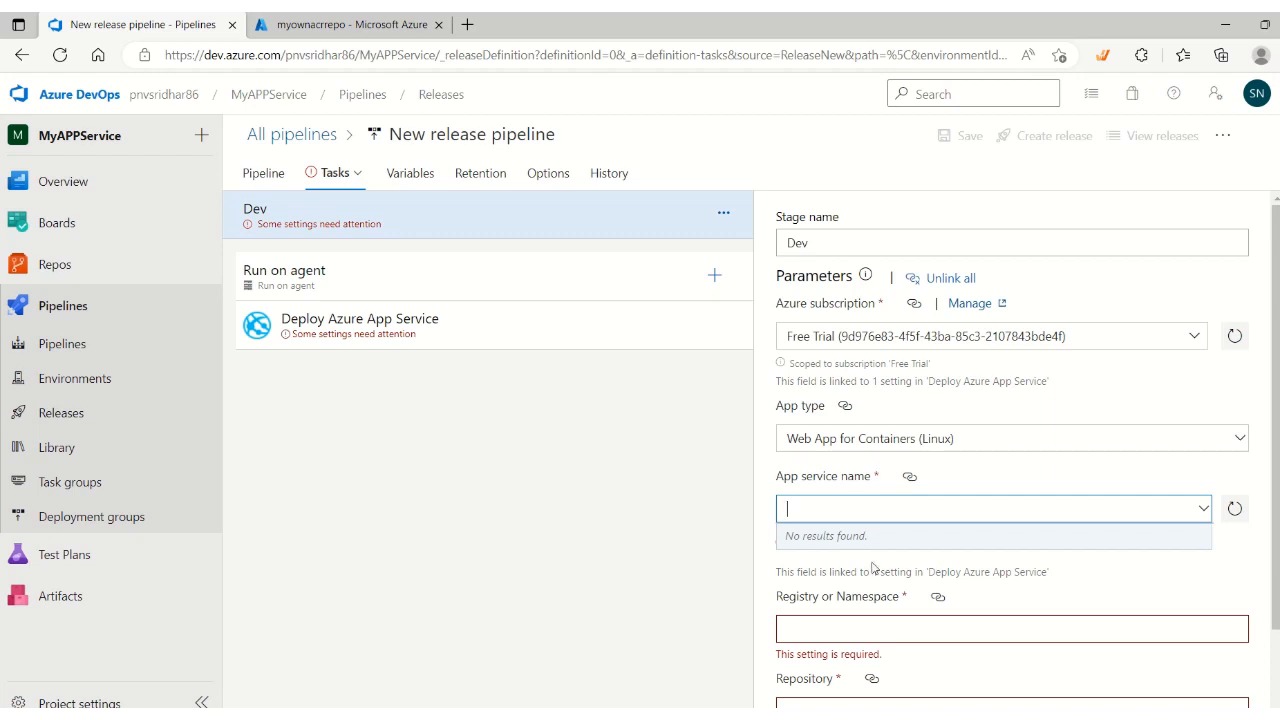
scroll(1036, 530, down, 1)
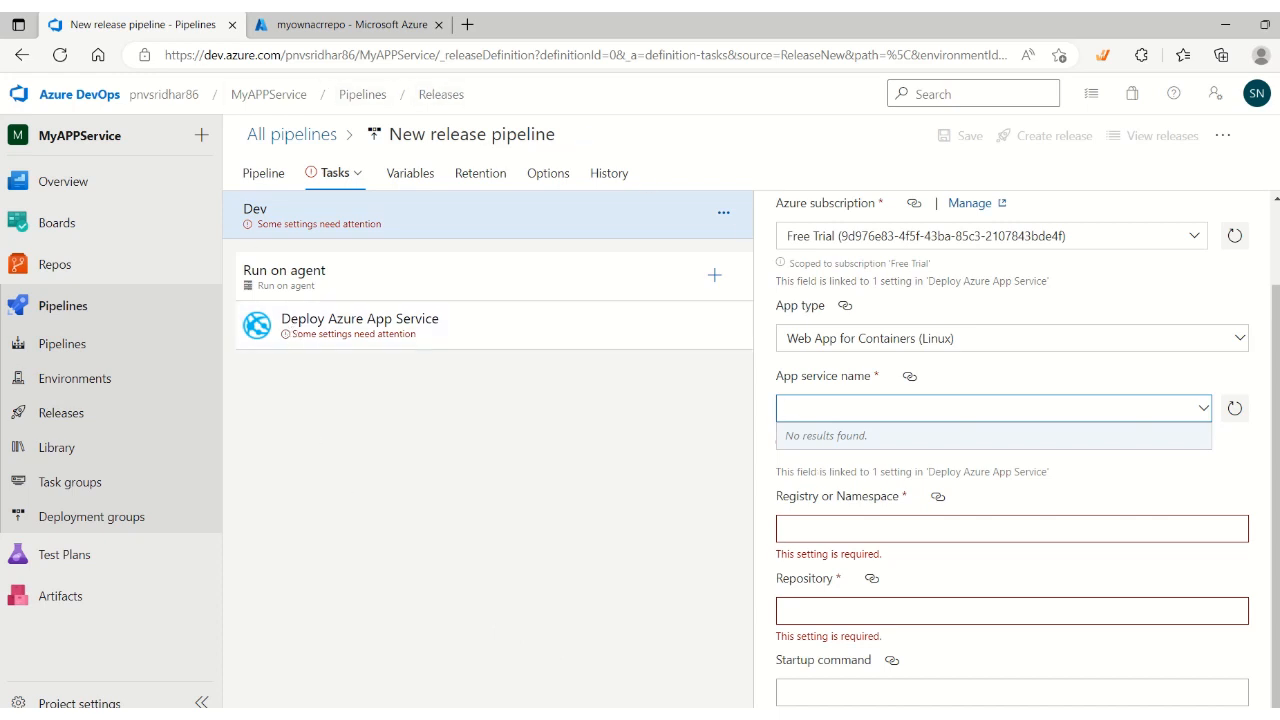
Switch to the Azure portal and start creating a web app from App Services
click(342, 28)
click(14, 122)
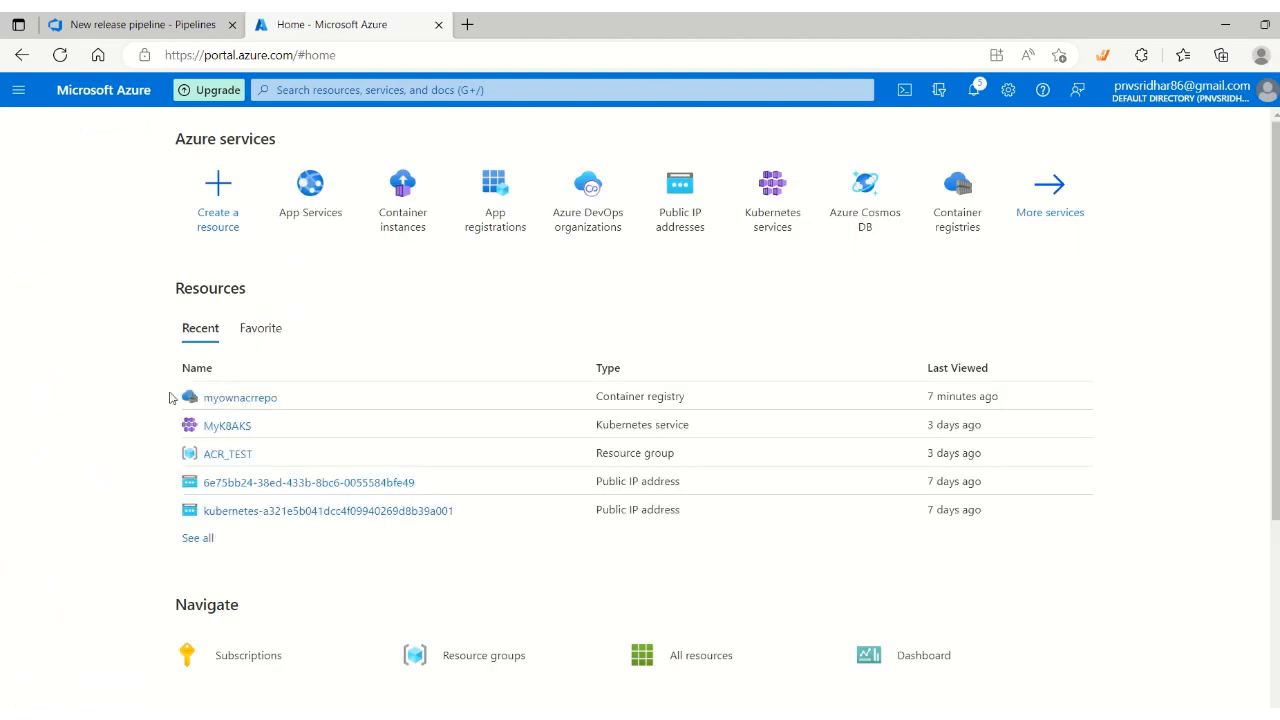
click(315, 195)
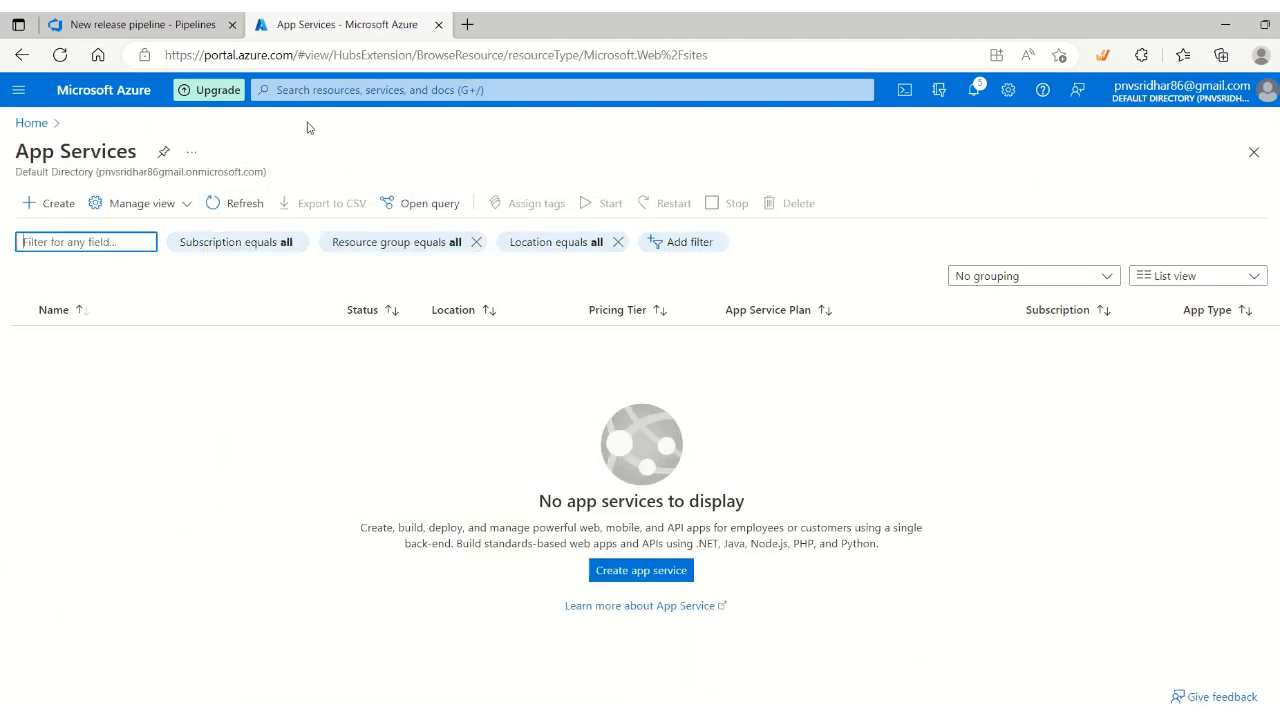
click(60, 218)
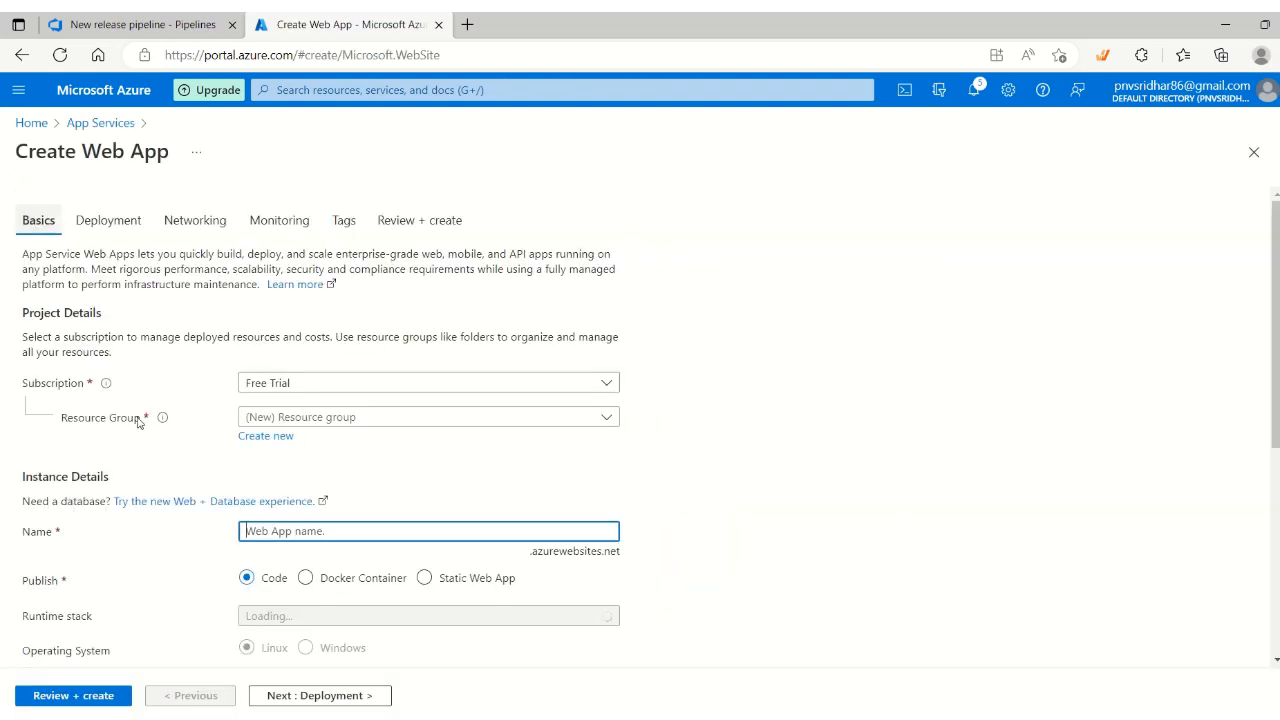
Assign the web app to the ACR_TEST resource group and name it MySriServiceapp
scroll(337, 429, down, 1)
click(435, 345)
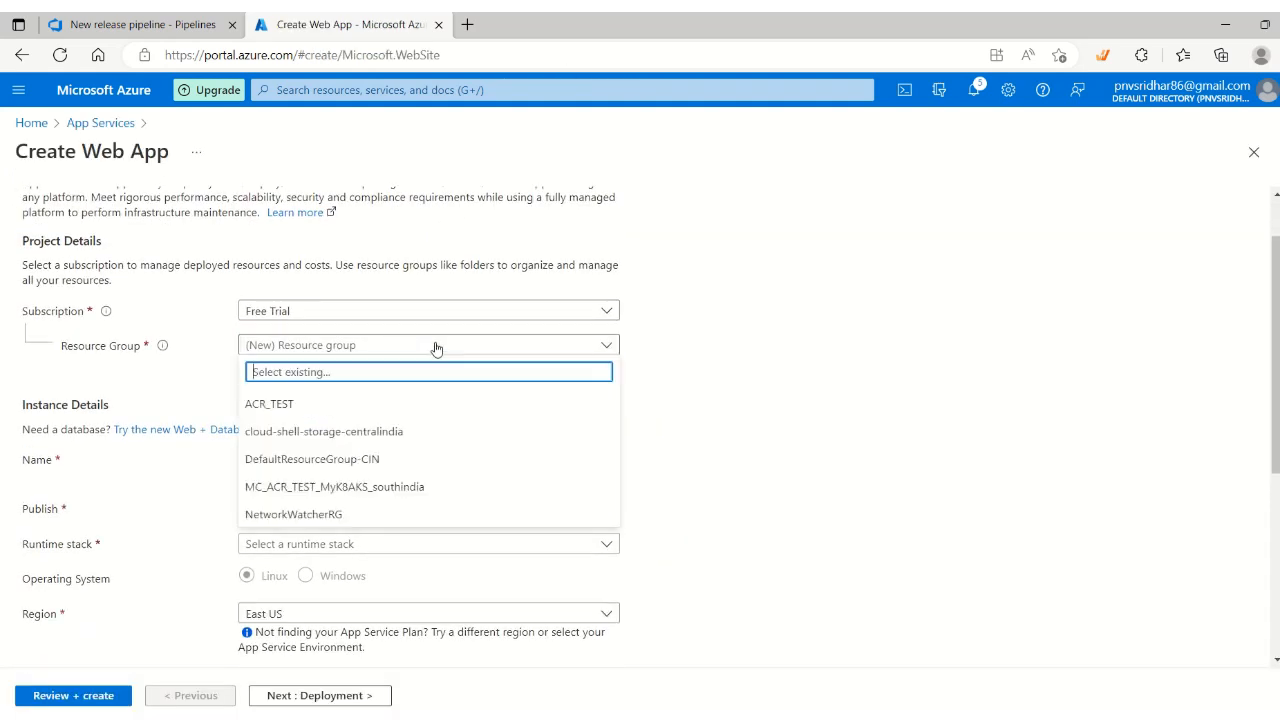
click(277, 408)
click(349, 460)
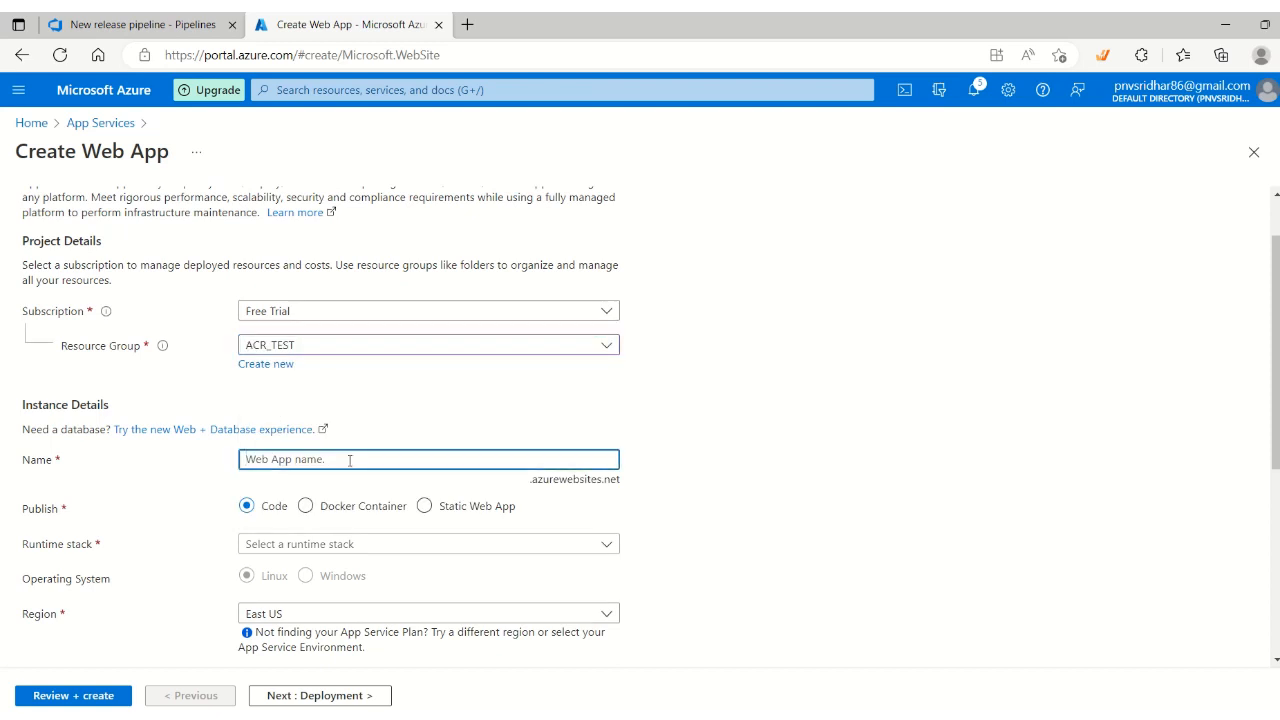
text(MyServc)
text(iceapp)
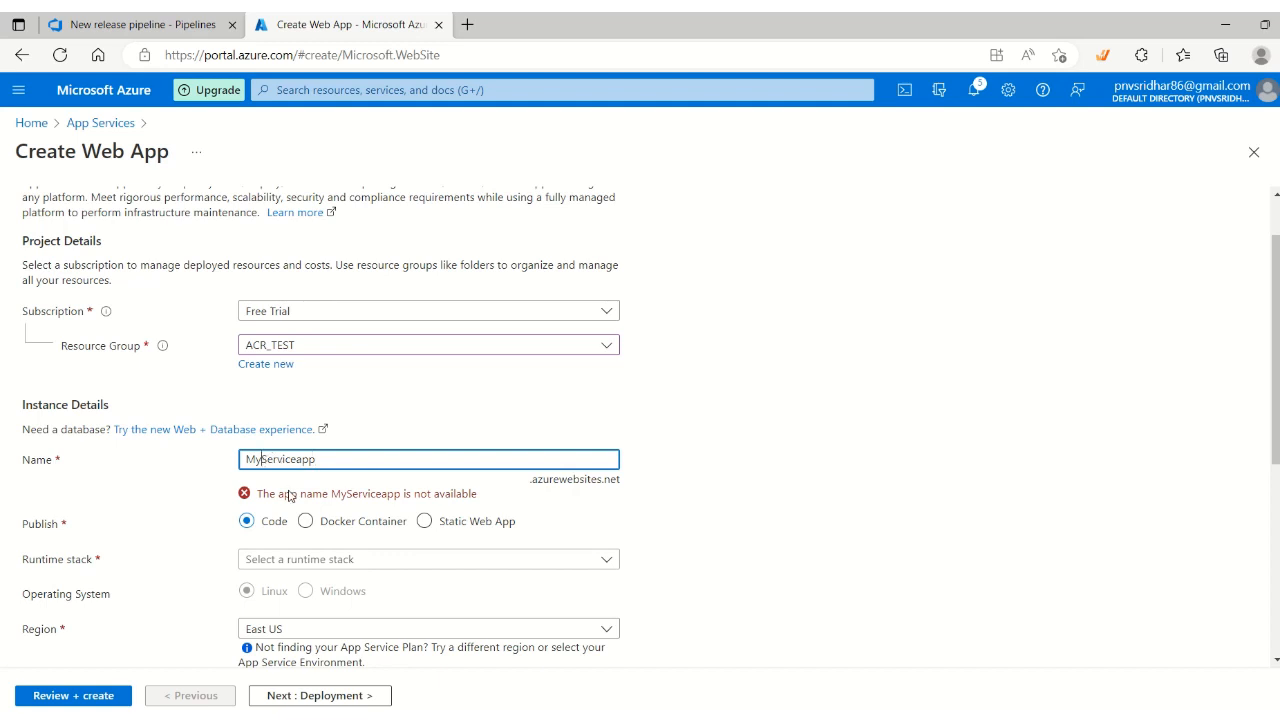
text(Sri)
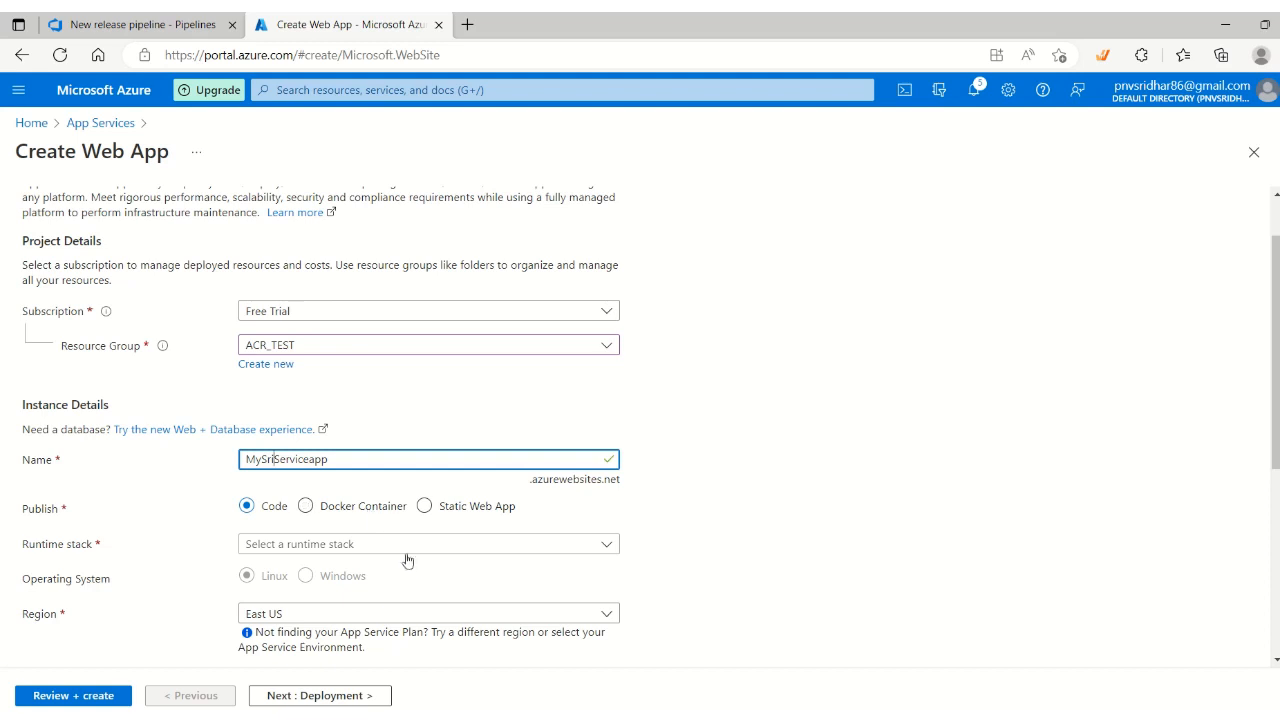
Look through the runtime stacks and set the web app's publish method to Docker Container
scroll(430, 552, down, 2)
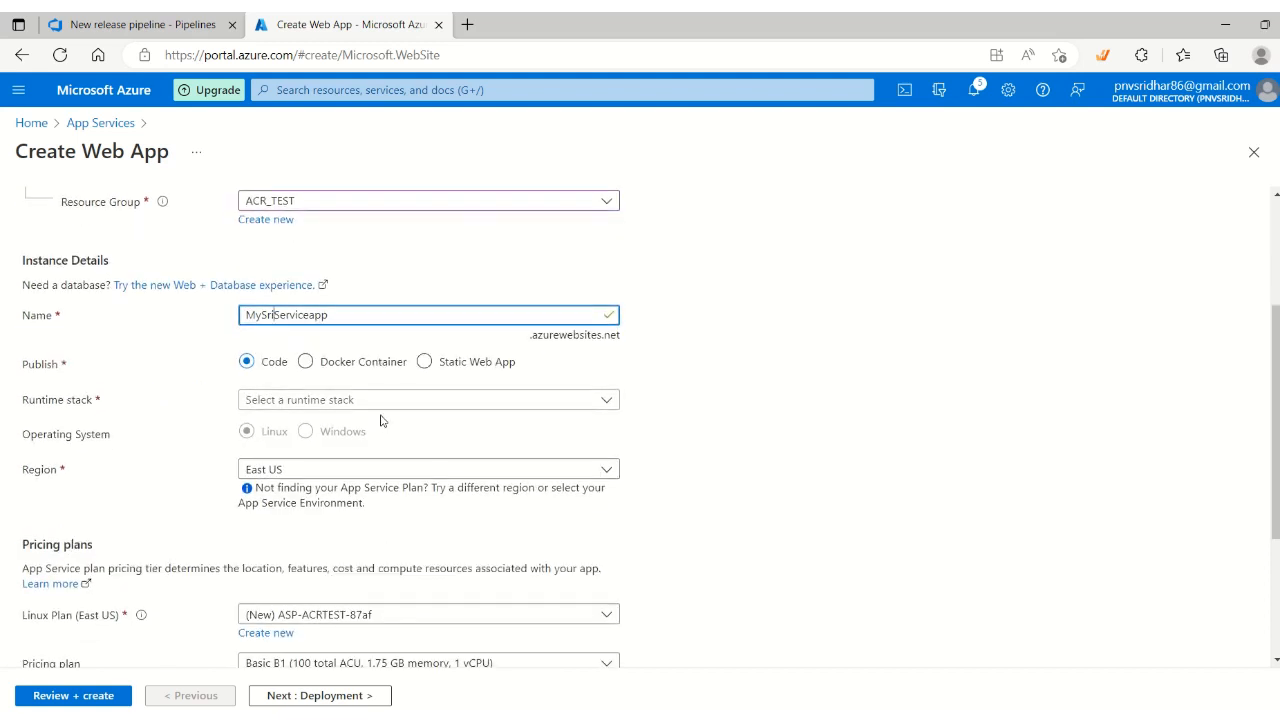
click(481, 400)
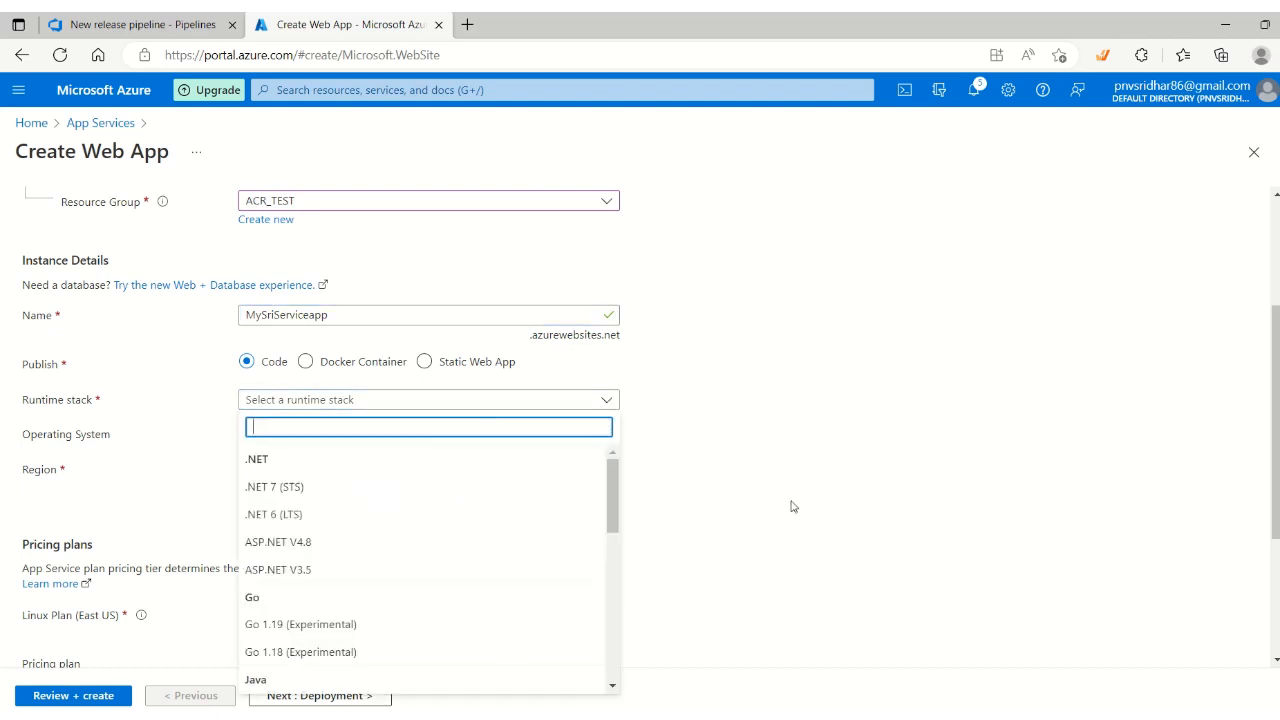
scroll(486, 549, down, 2)
click(757, 527)
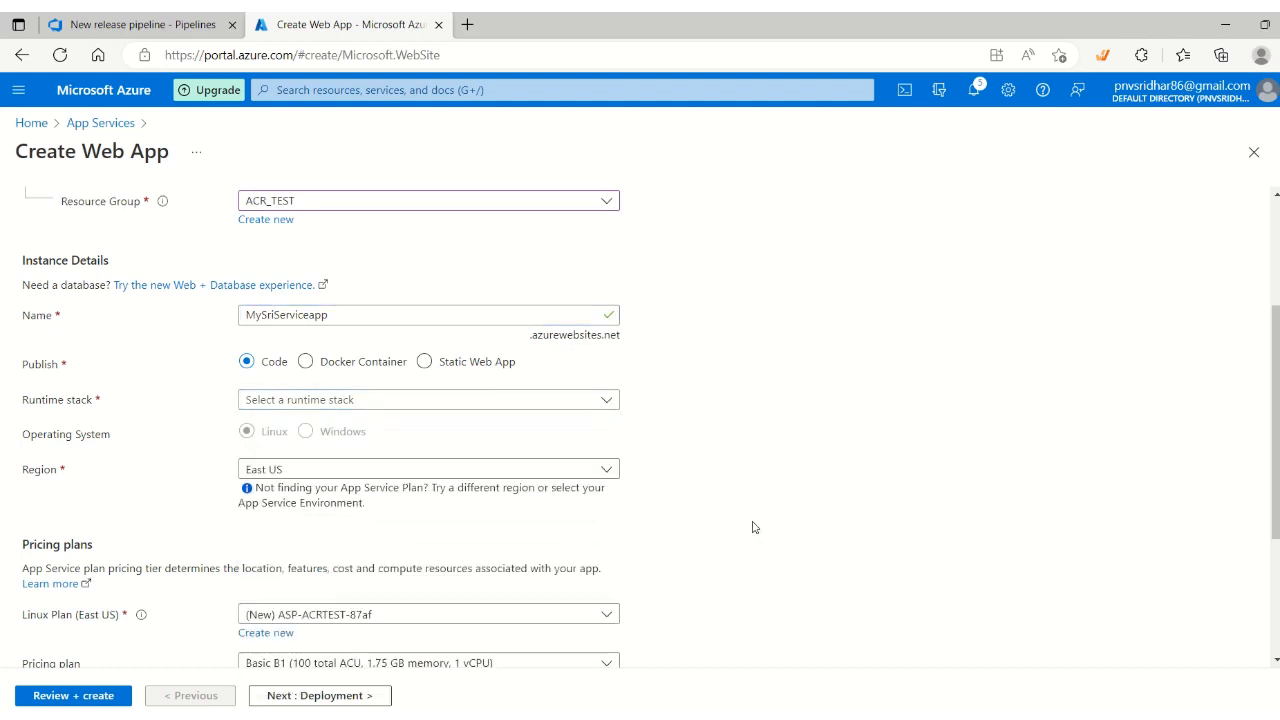
click(304, 361)
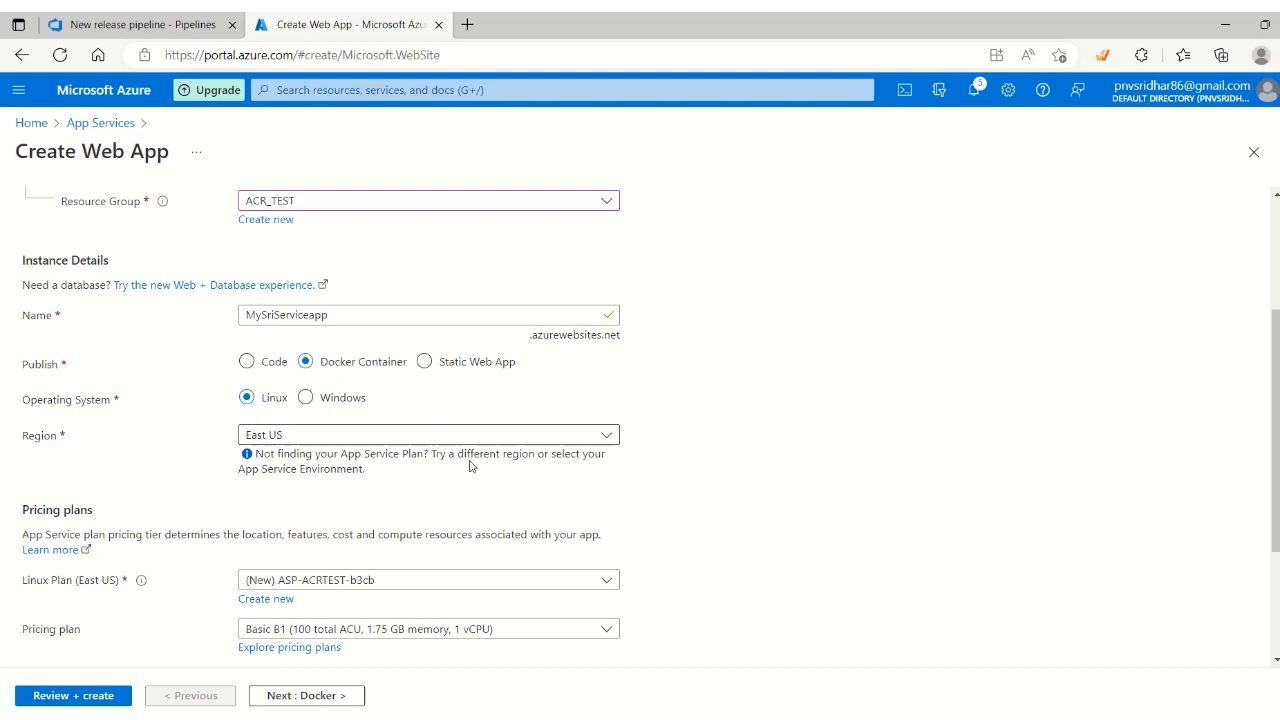
Check the region and Linux plan options offered for the web app without changing either selection
click(608, 442)
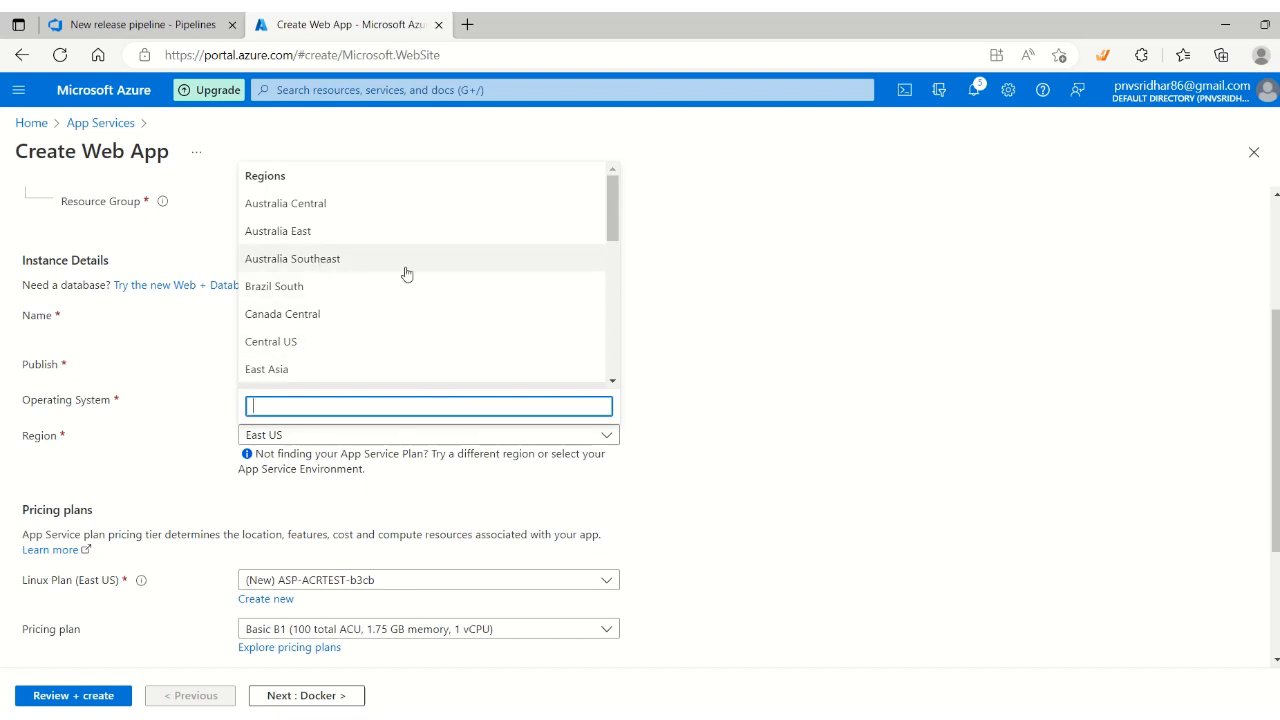
click(714, 480)
scroll(397, 451, down, 2)
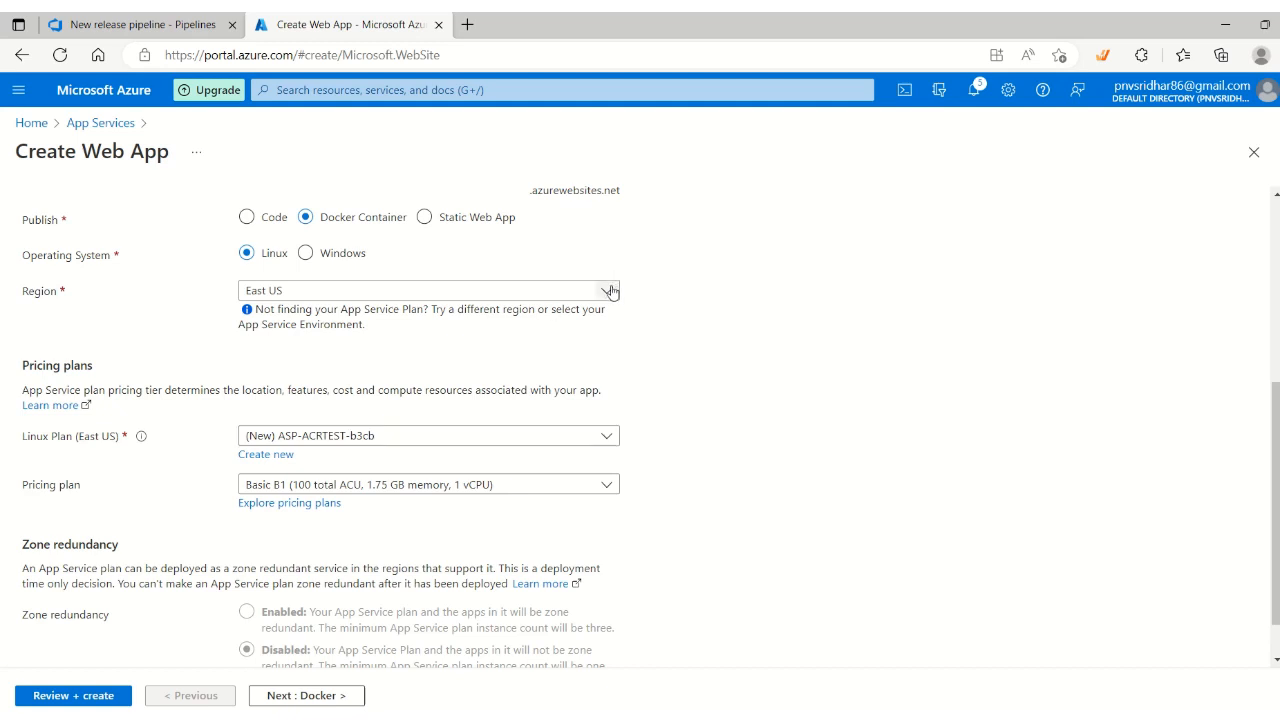
click(524, 438)
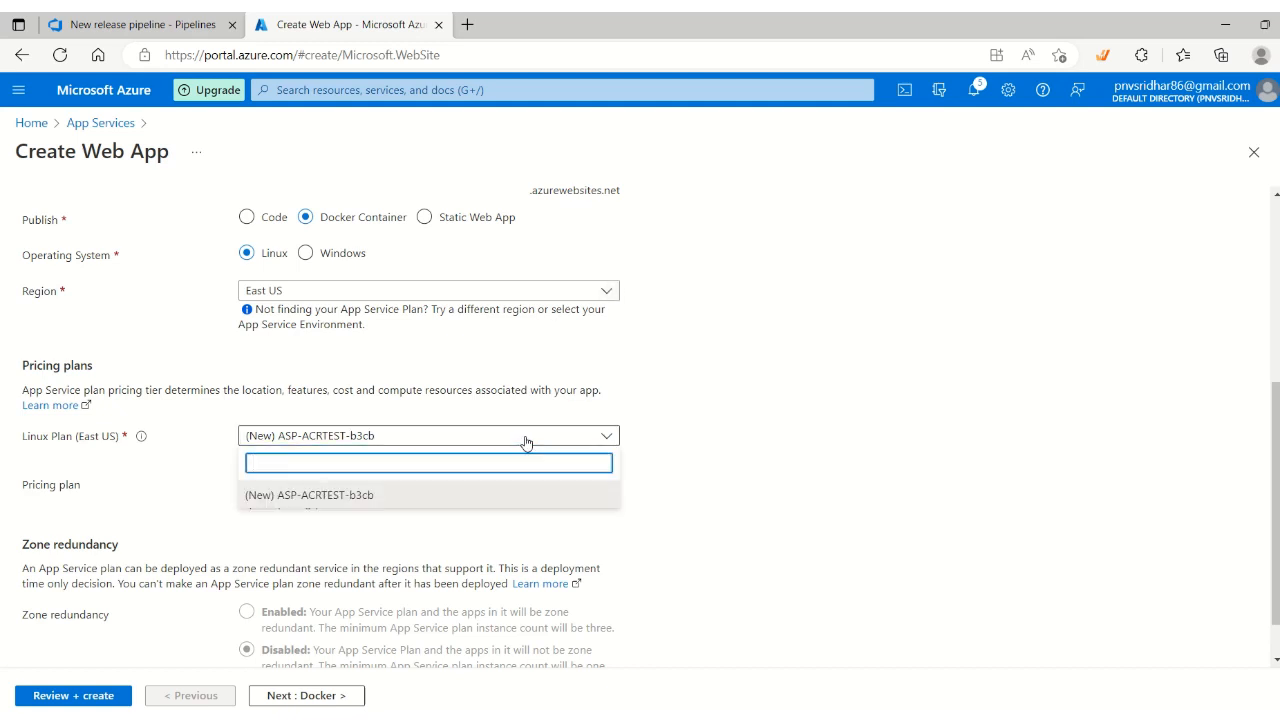
click(716, 472)
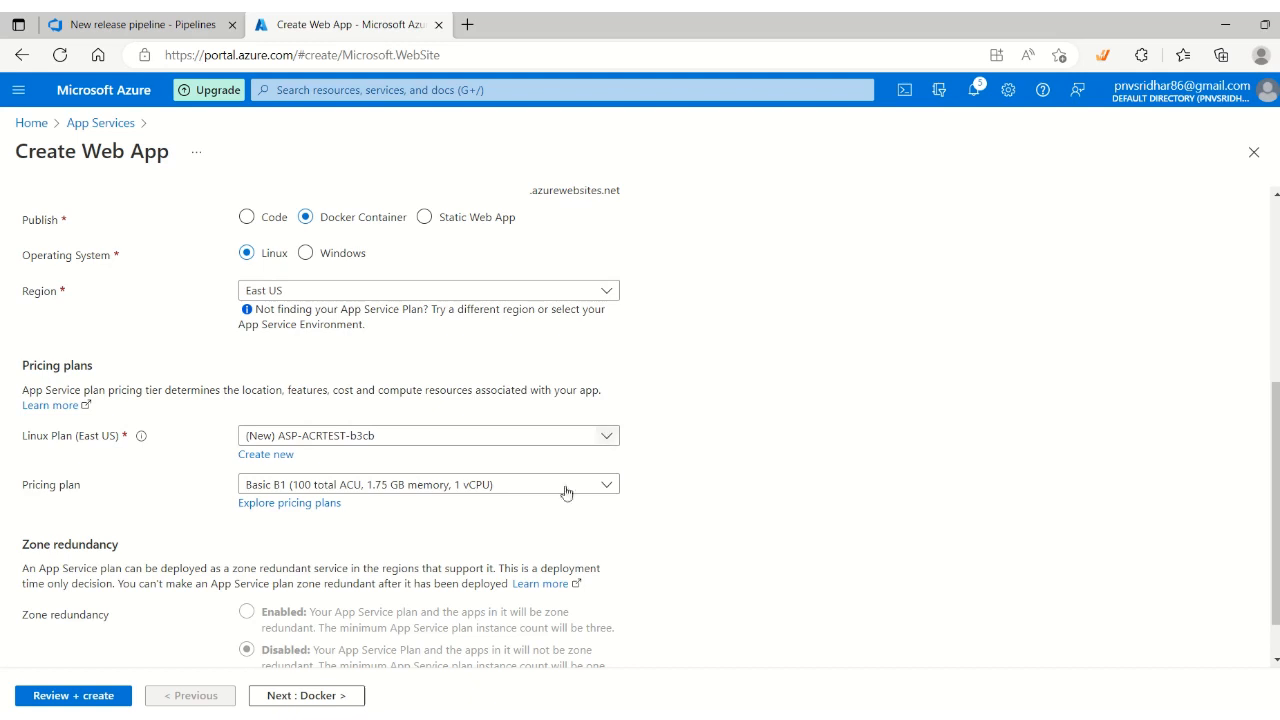
Configure the web app's Docker settings as a single container from Azure Container Registry, using the myappservice image in the myownacrrepo registry
scroll(103, 495, down, 1)
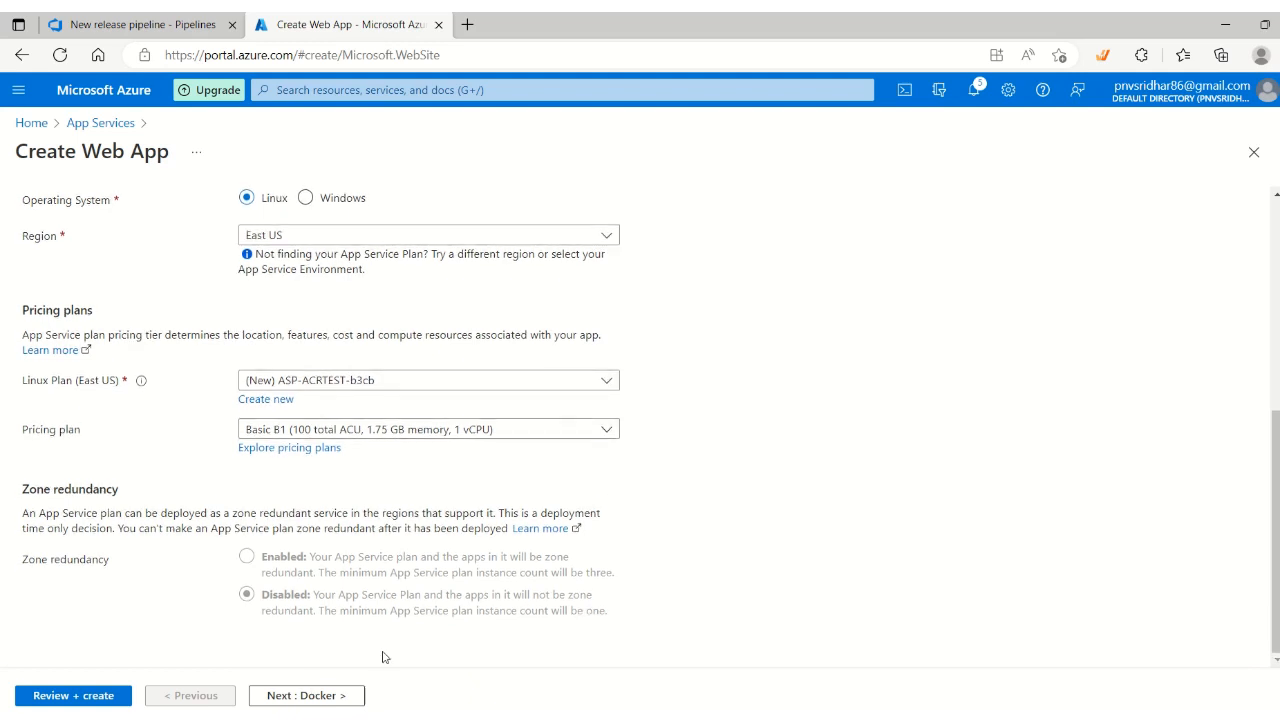
click(310, 697)
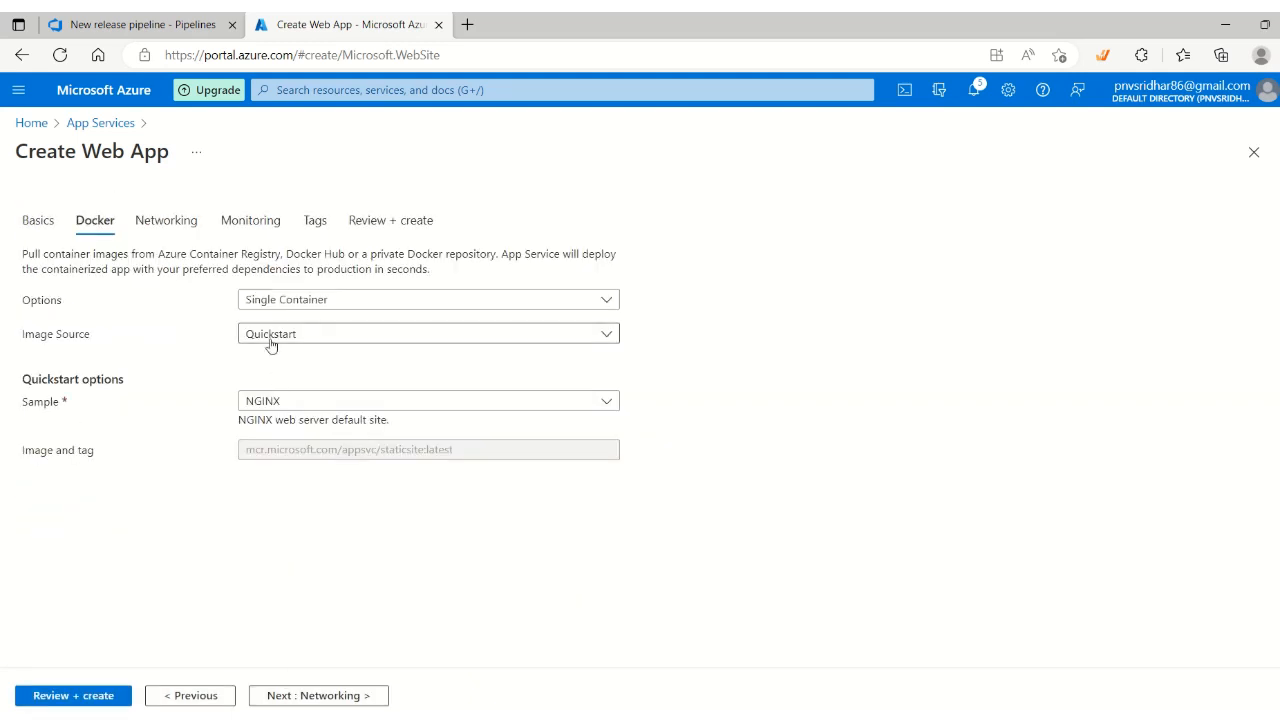
click(343, 305)
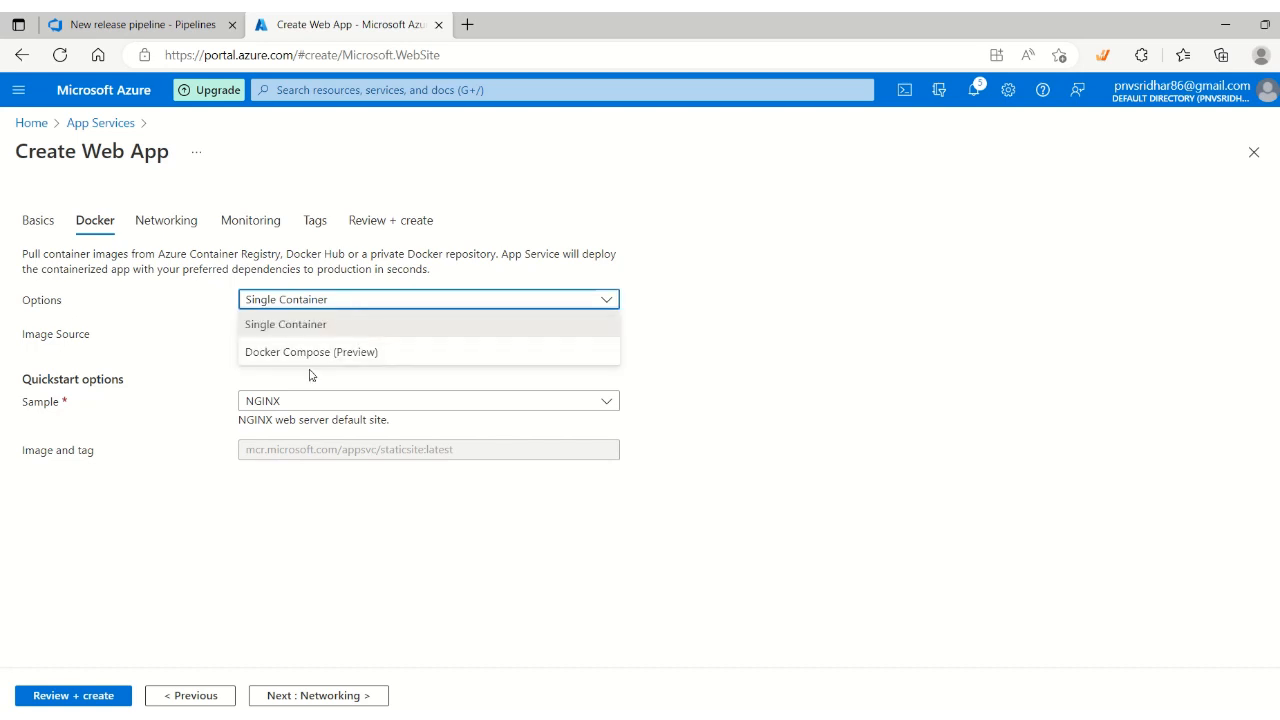
click(824, 360)
click(464, 340)
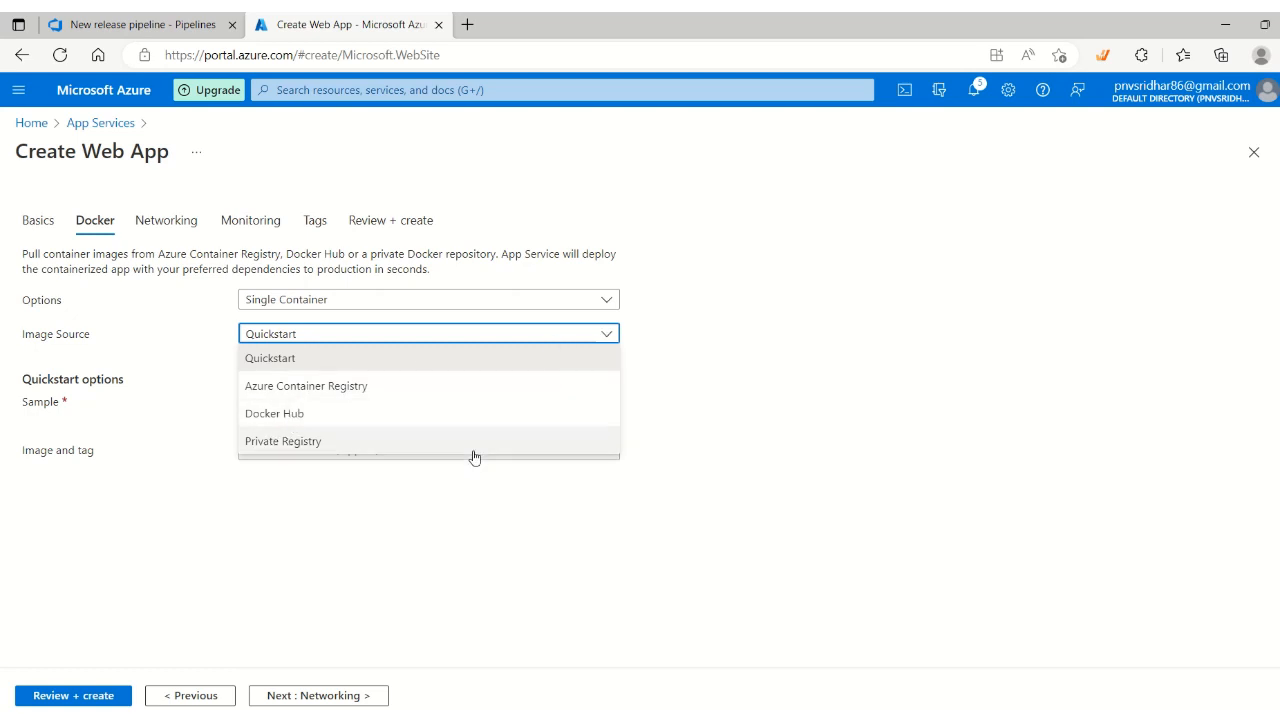
click(326, 394)
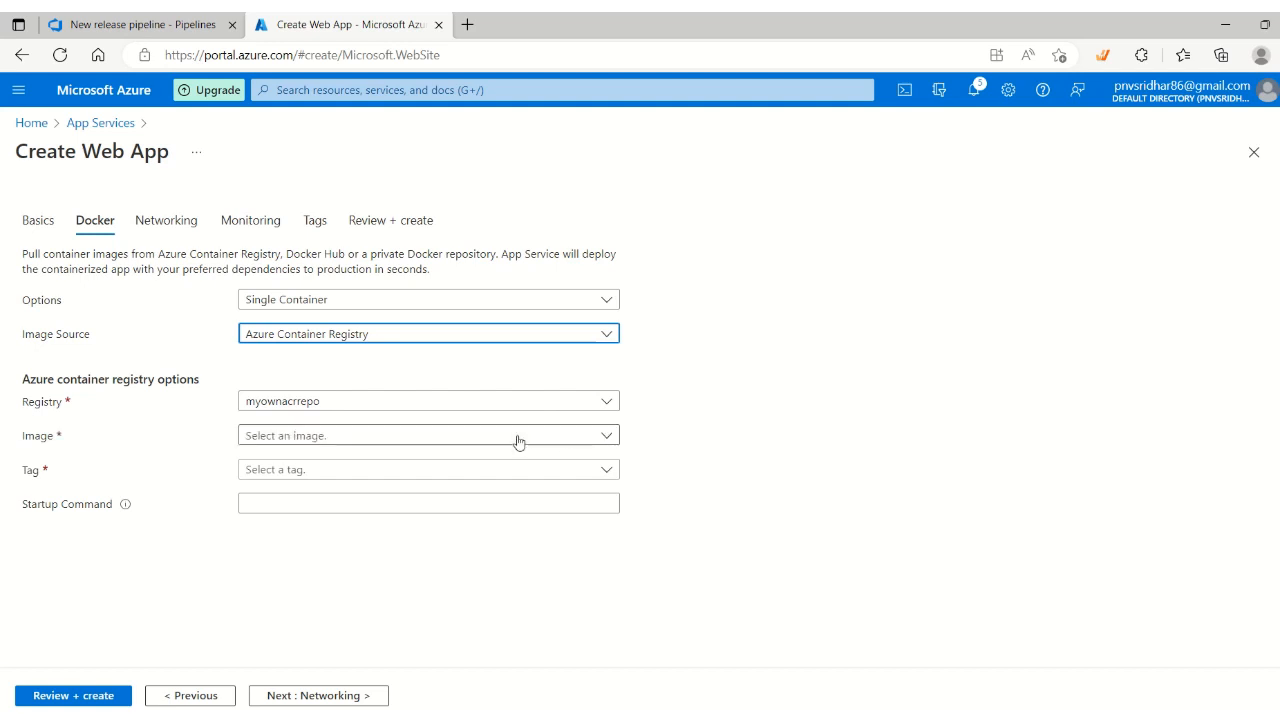
click(518, 441)
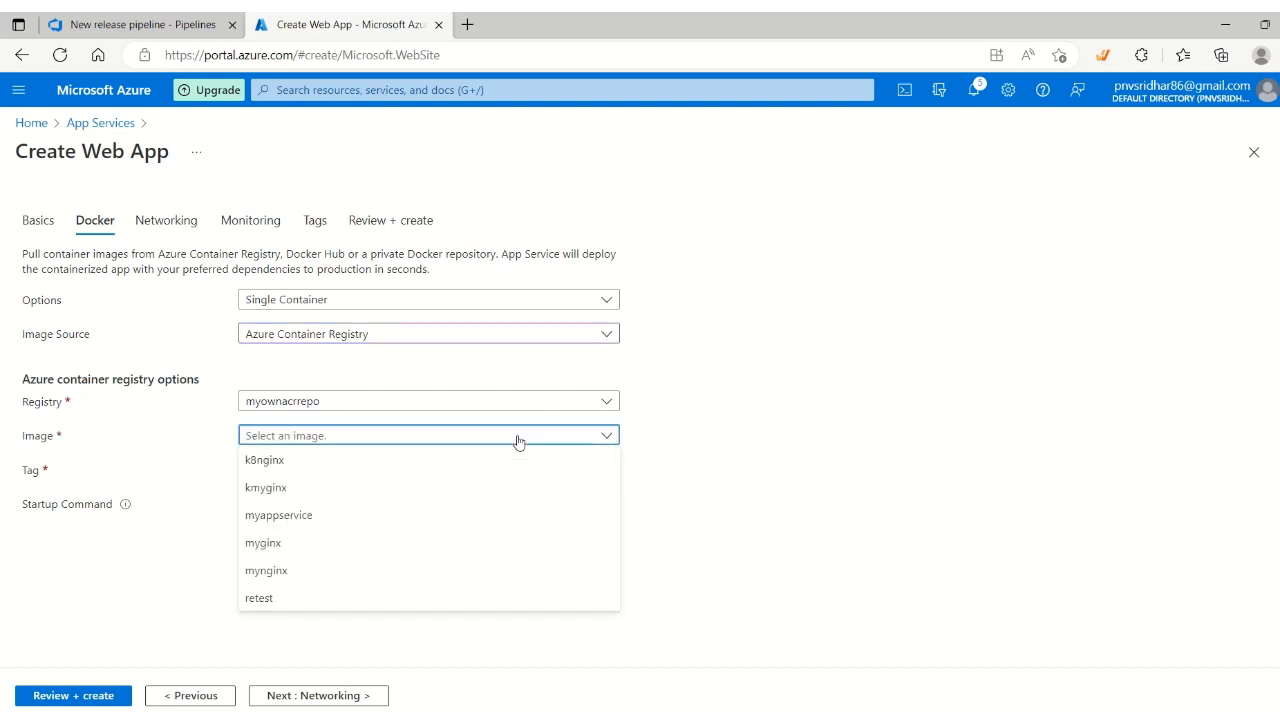
click(286, 521)
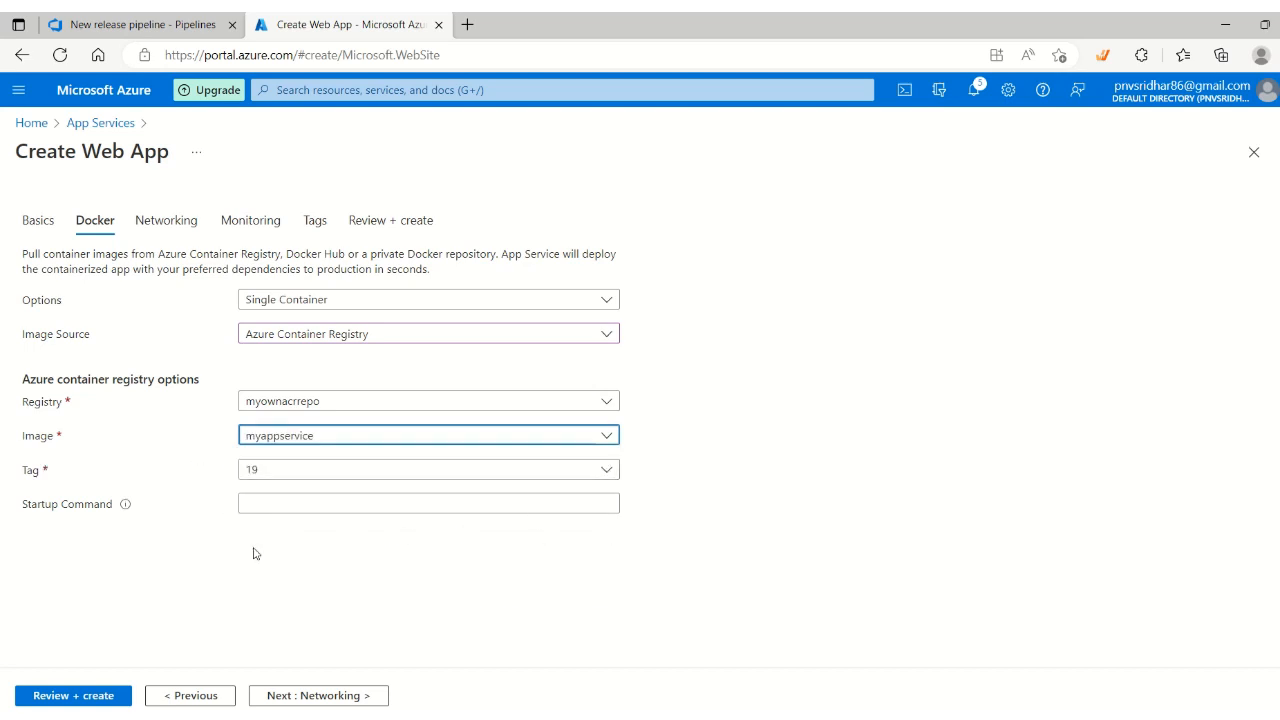
Keep the default networking, monitoring and tag settings, review the summary, and create the web app
click(325, 697)
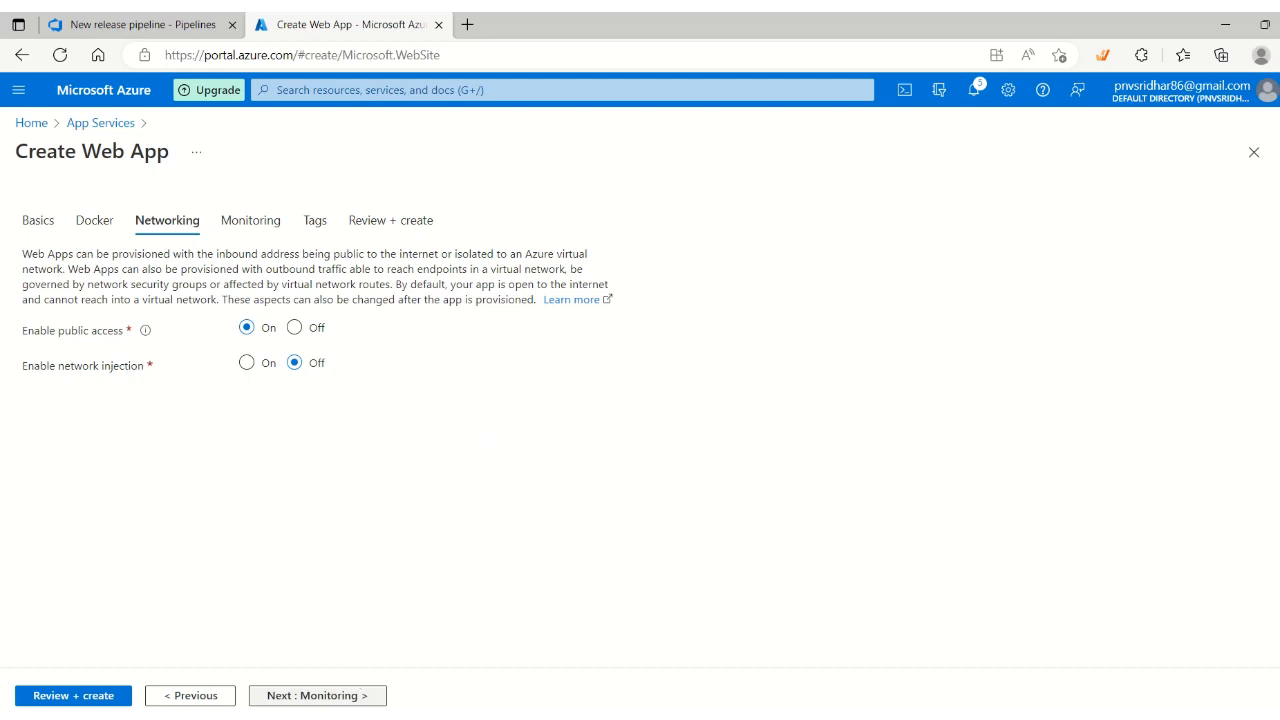
click(330, 695)
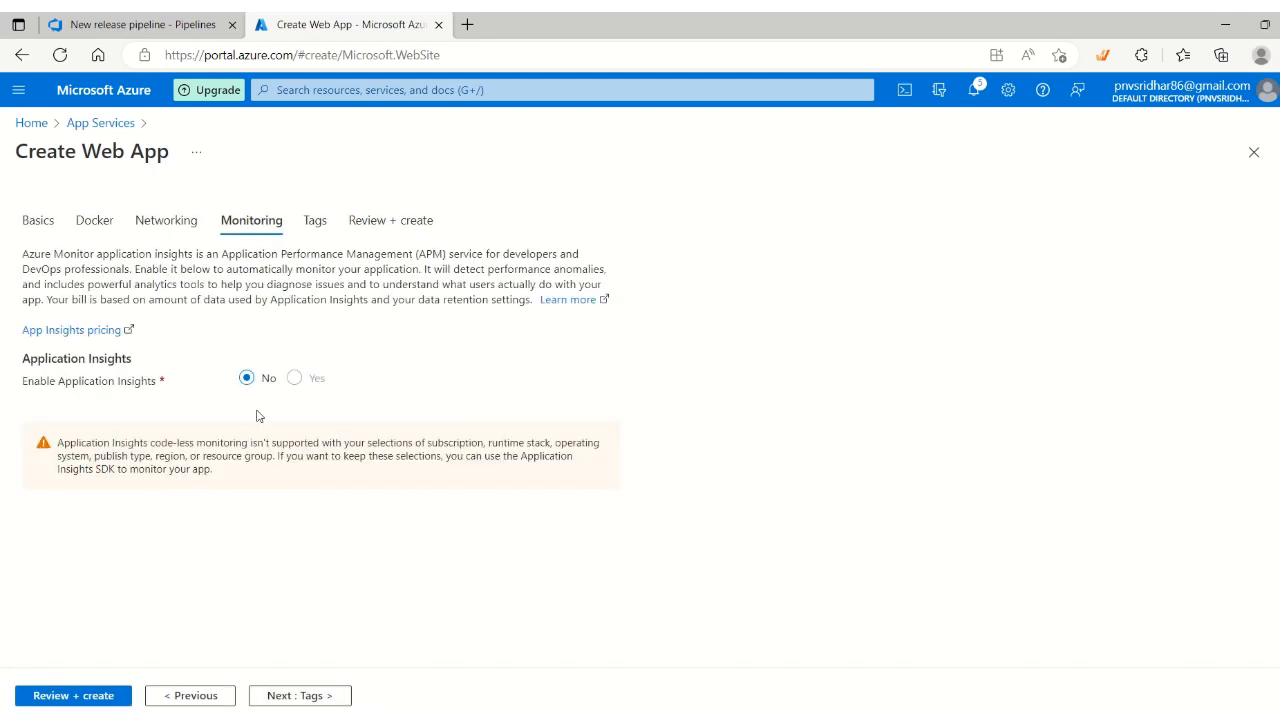
click(306, 695)
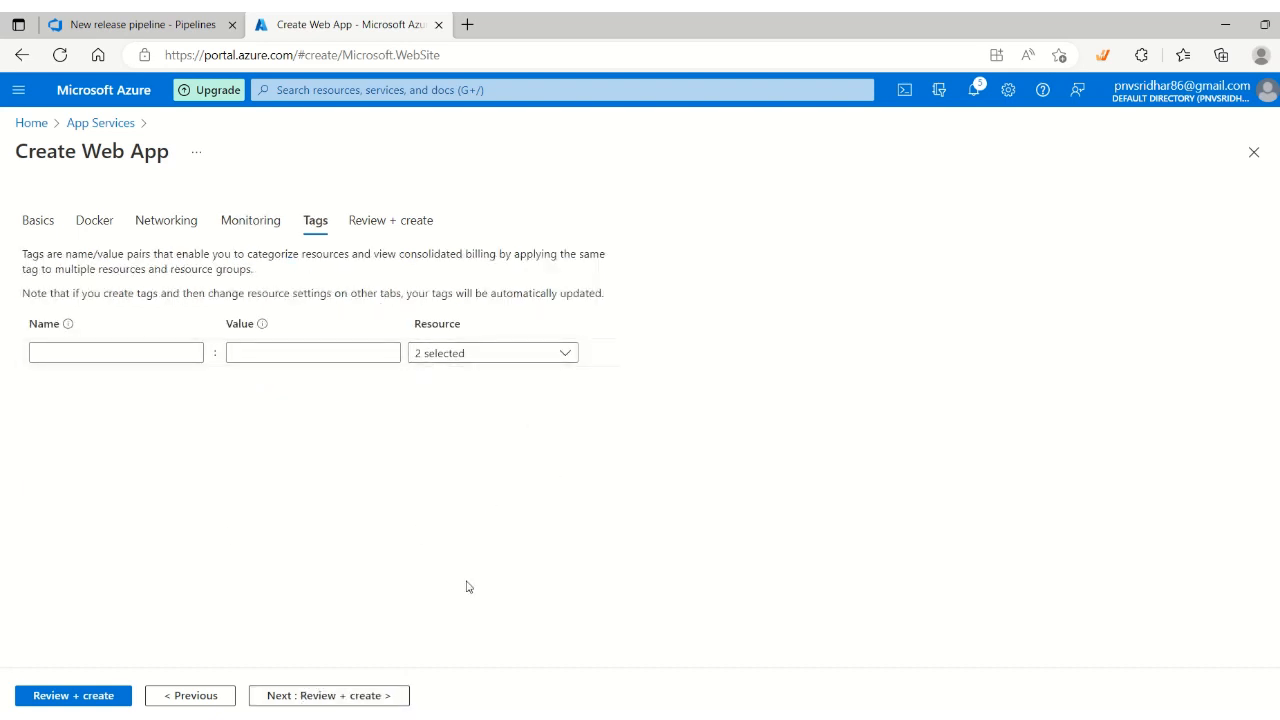
click(320, 697)
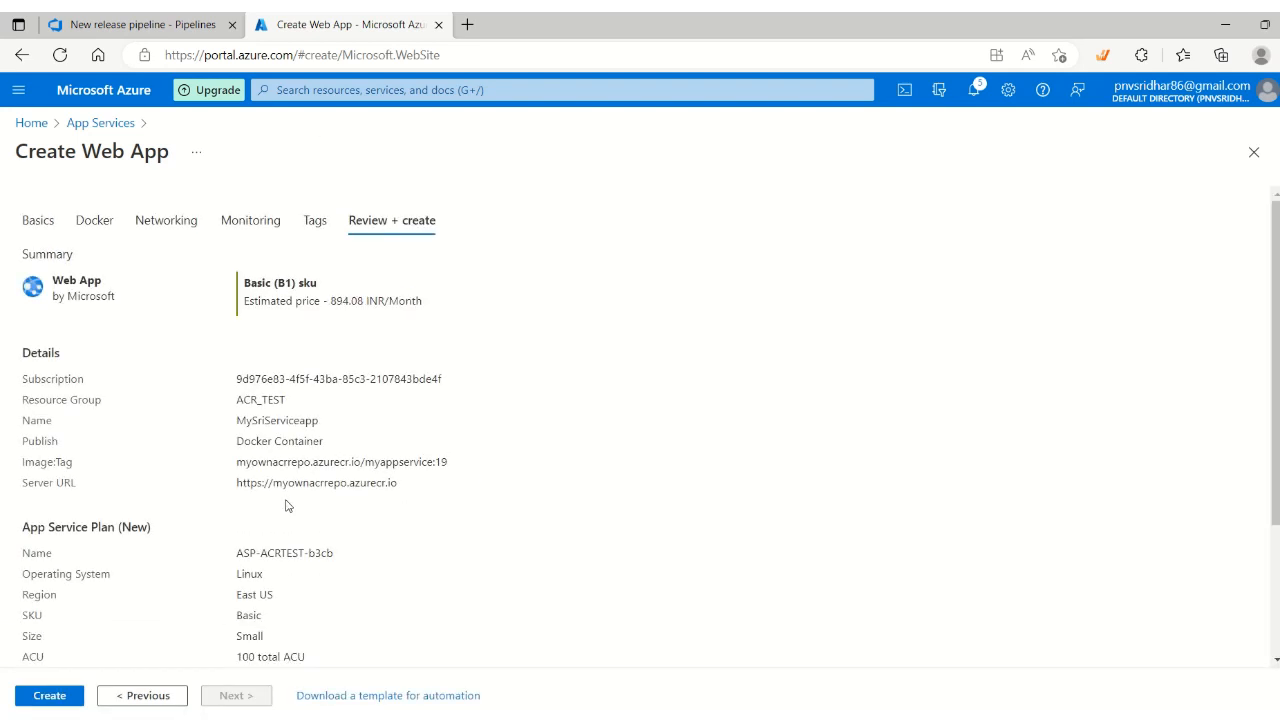
scroll(300, 499, down, 2)
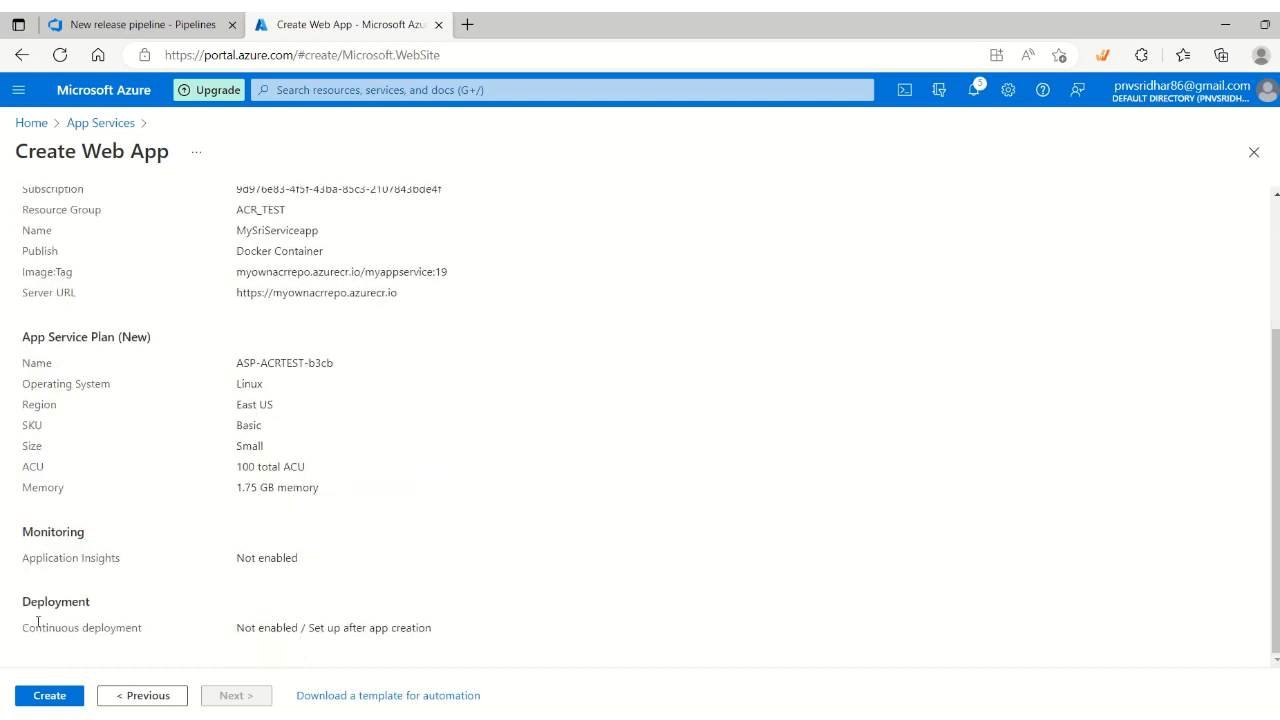
scroll(151, 343, up, 2)
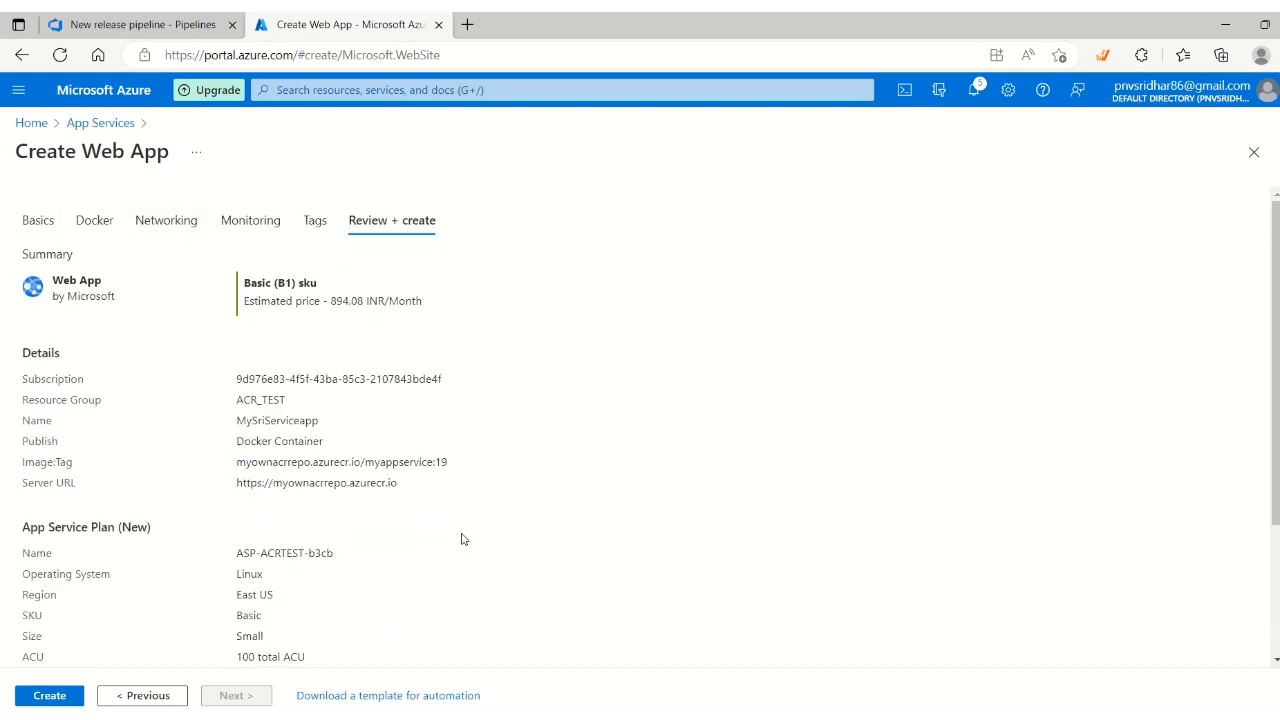
click(50, 695)
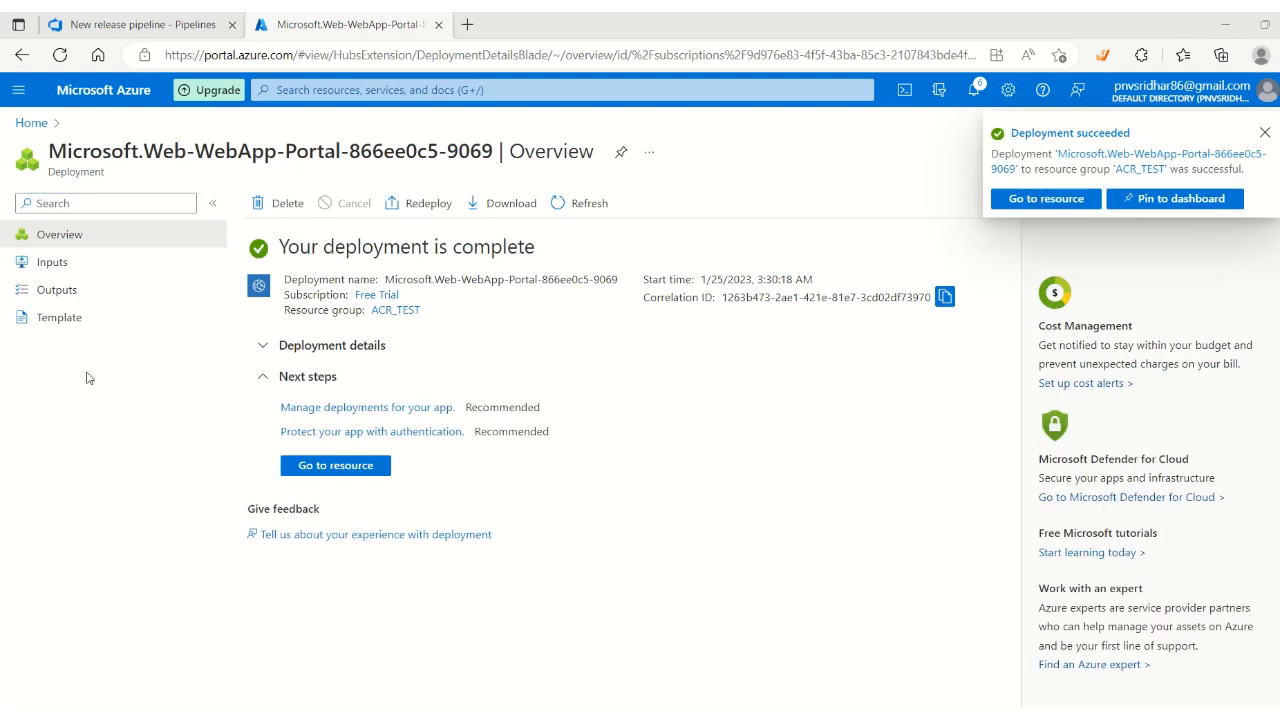
Open the deployed MySriServiceapp resource, copy its URL, and load the site in a new browser tab
click(340, 470)
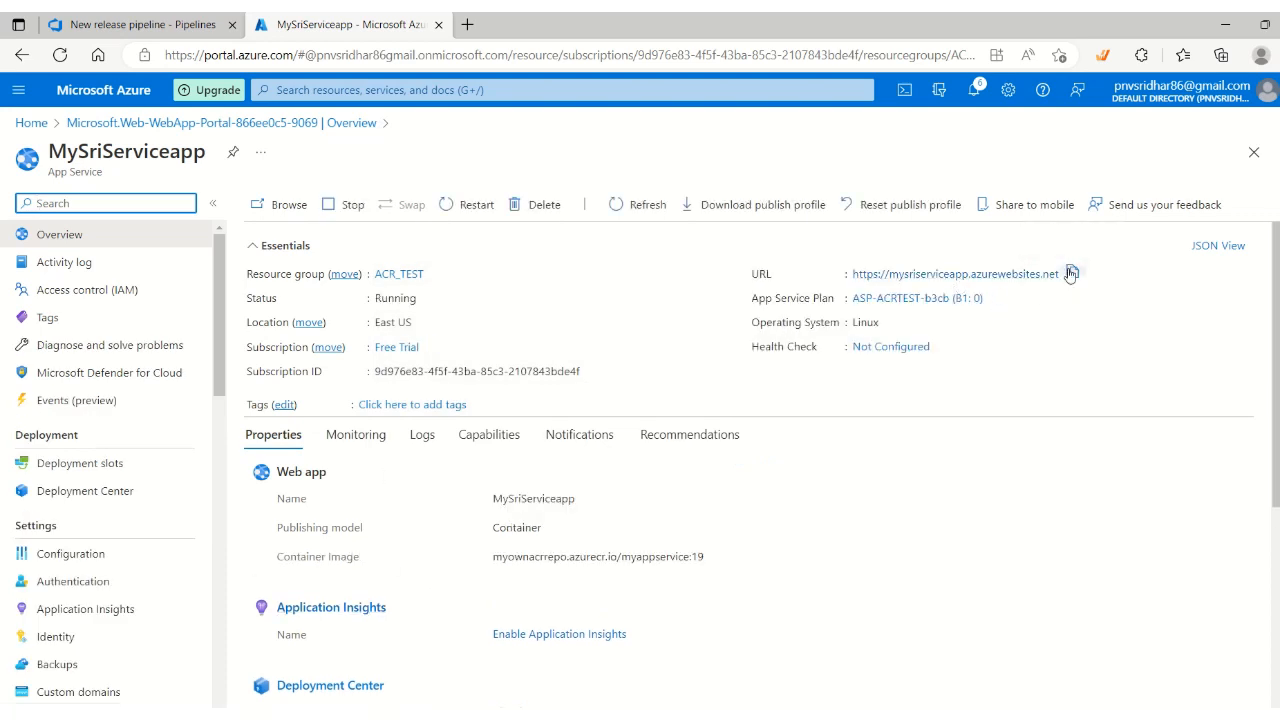
click(1072, 273)
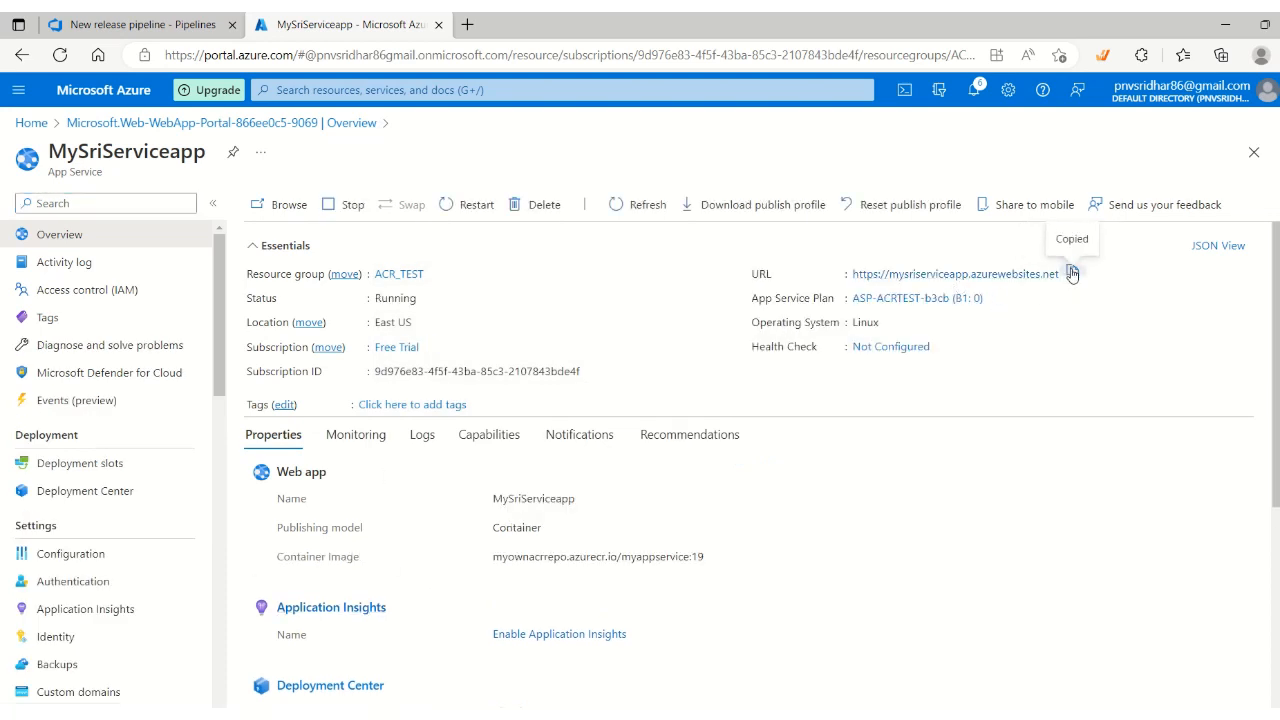
click(467, 24)
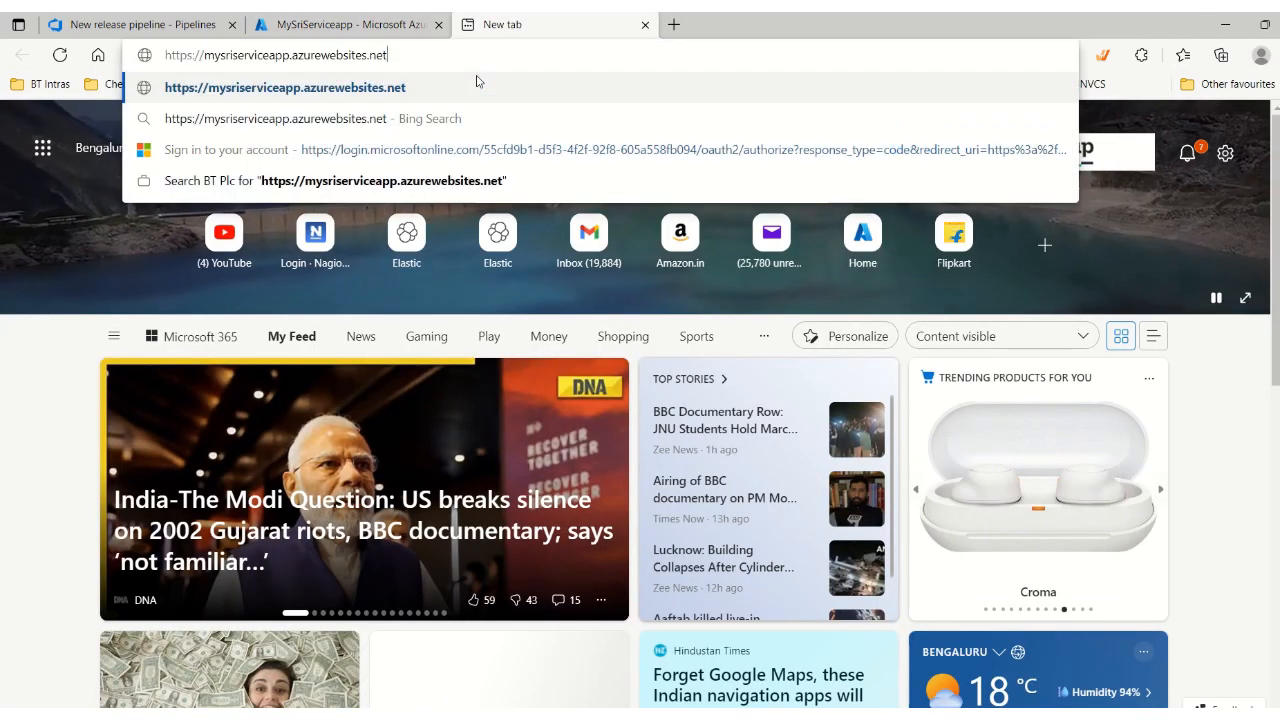
key(ctrl+v)
key(Return)
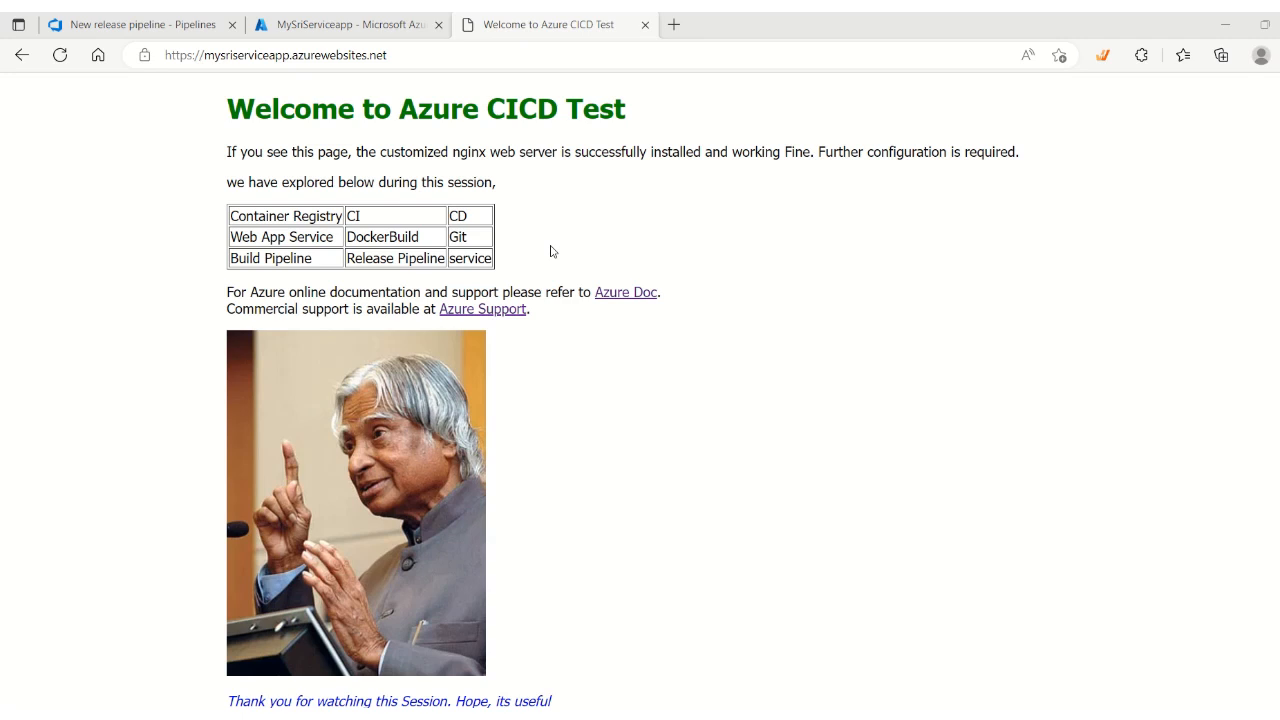
Copy the web app's name from the Azure portal and set the release pipeline's app service name to MySriServiceapp in Azure DevOps
click(310, 24)
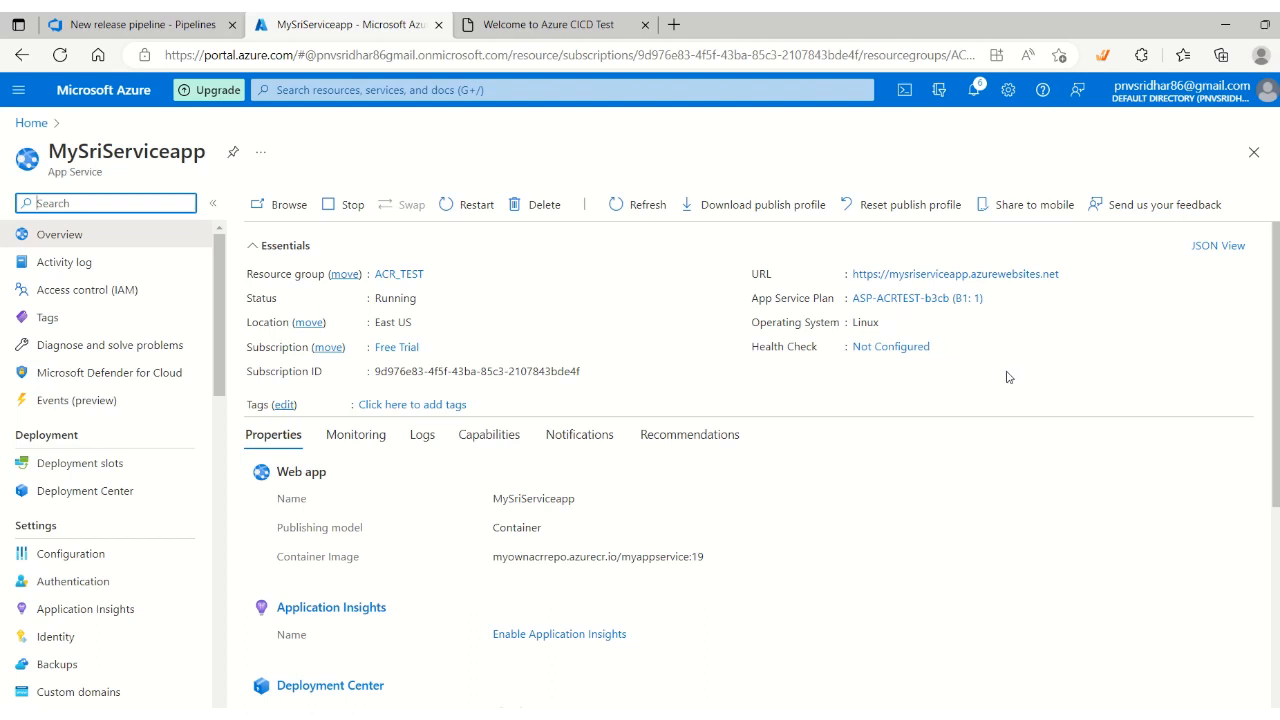
drag(208, 157, 48, 152)
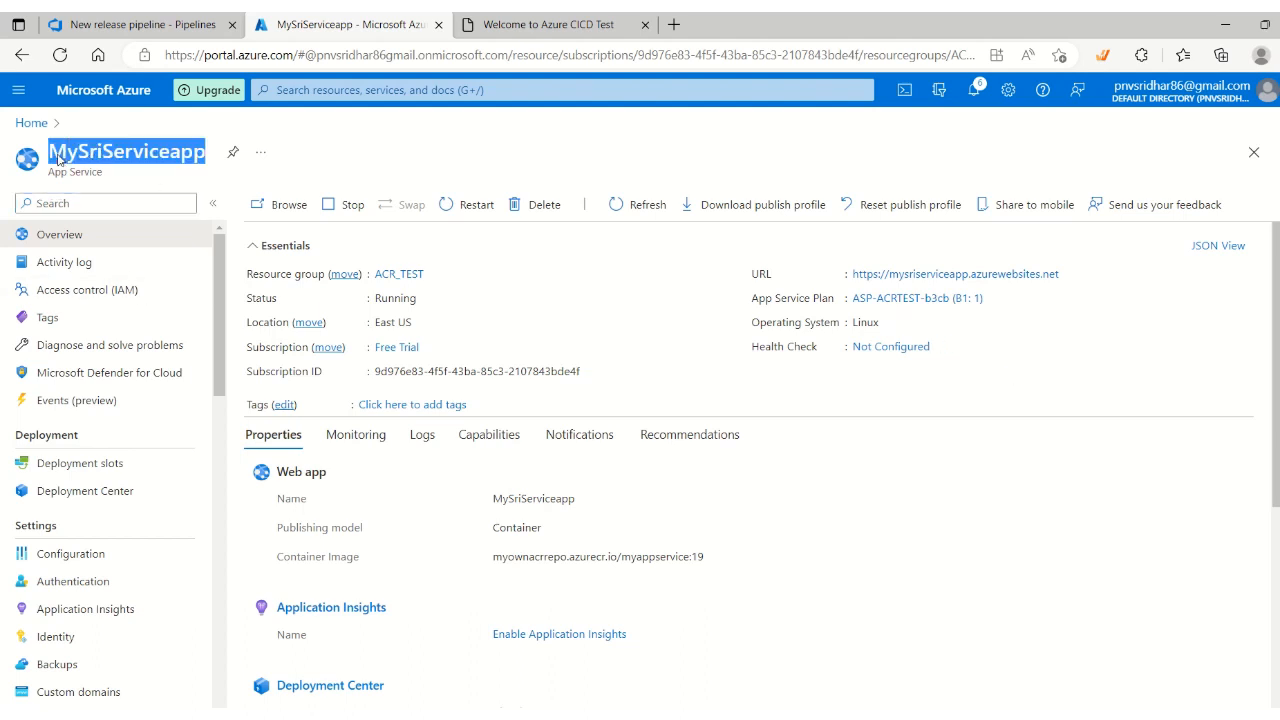
click(140, 27)
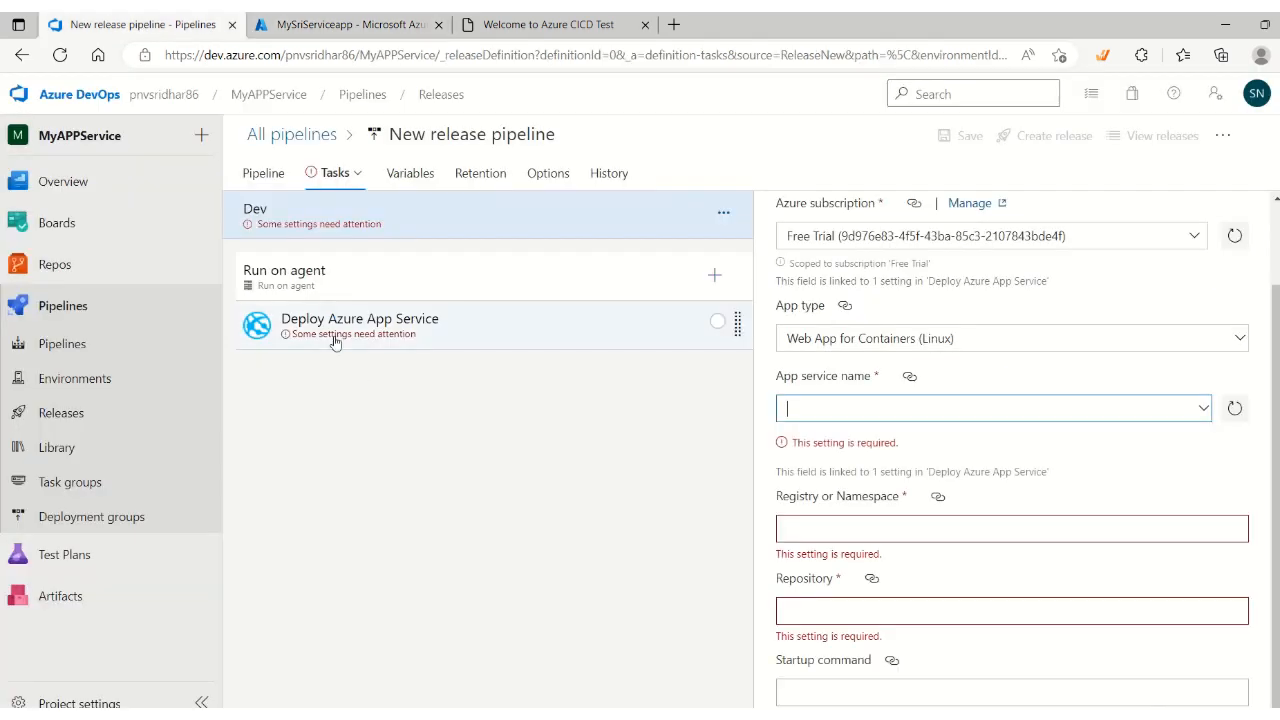
key(ctrl+v)
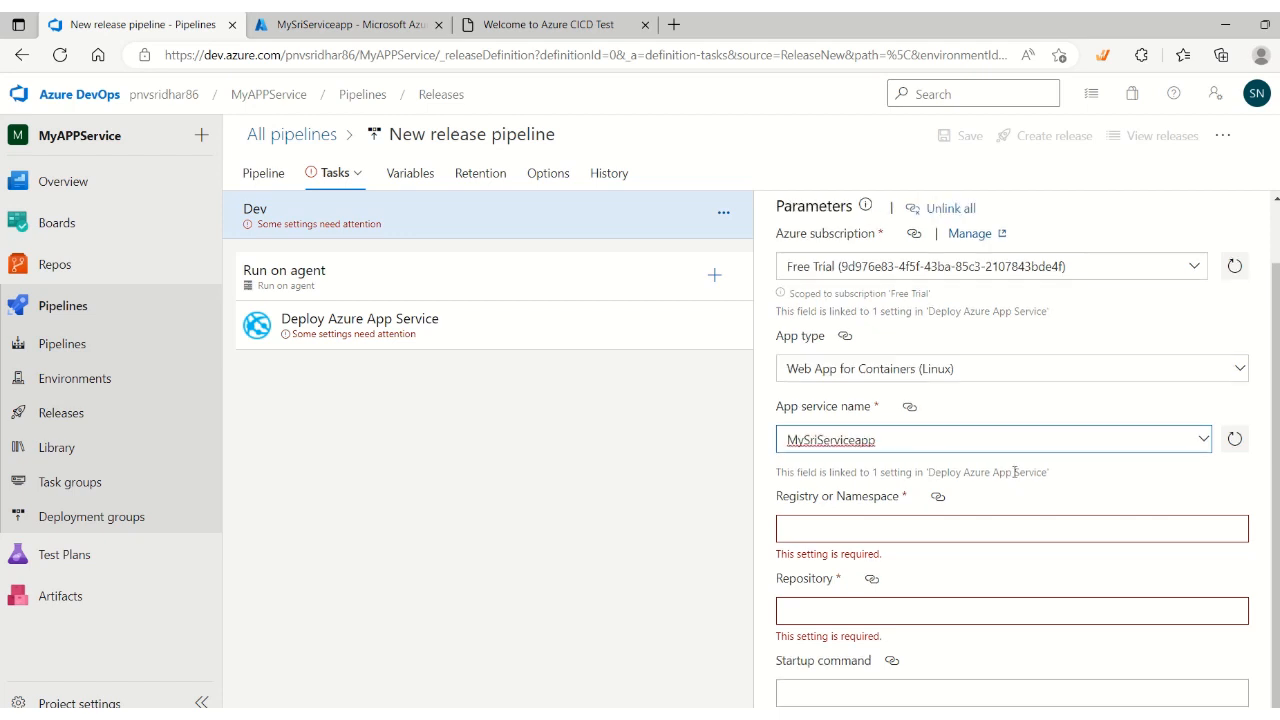
click(1130, 485)
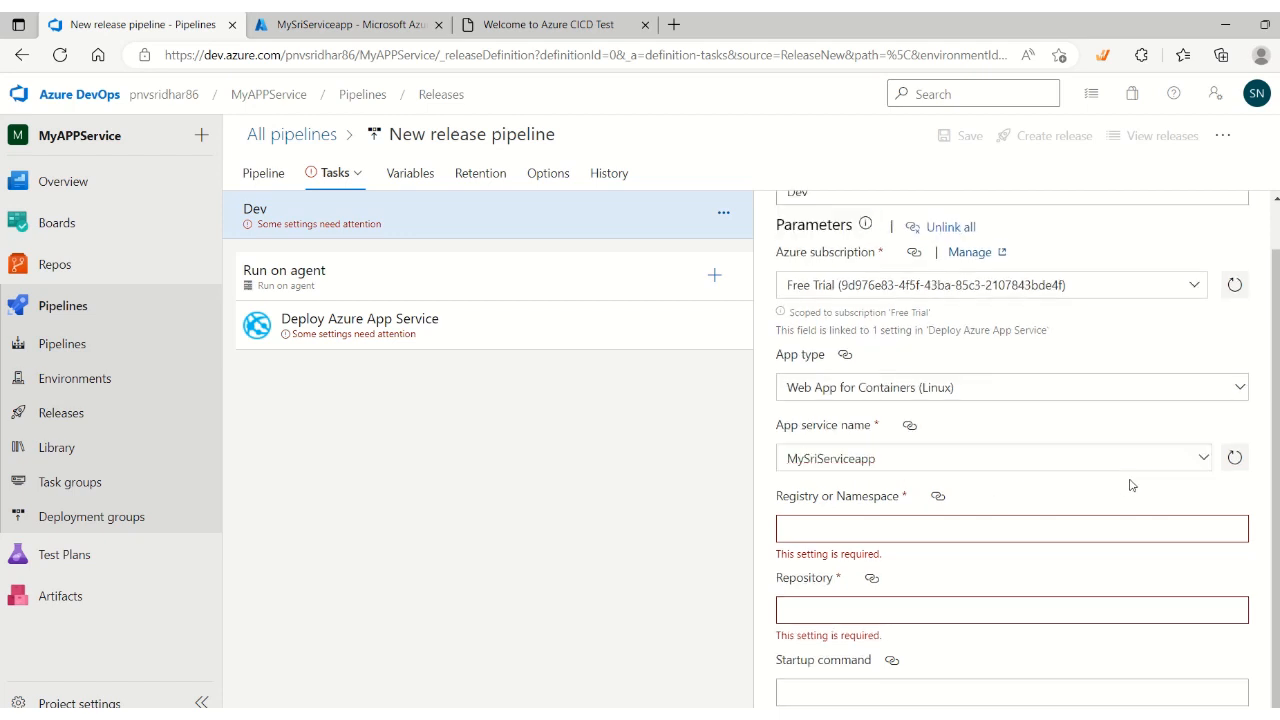
Copy the myownacrrepo login server from the Azure portal and set the release pipeline's registry or namespace to myownacrrepo.azurecr.io
click(862, 532)
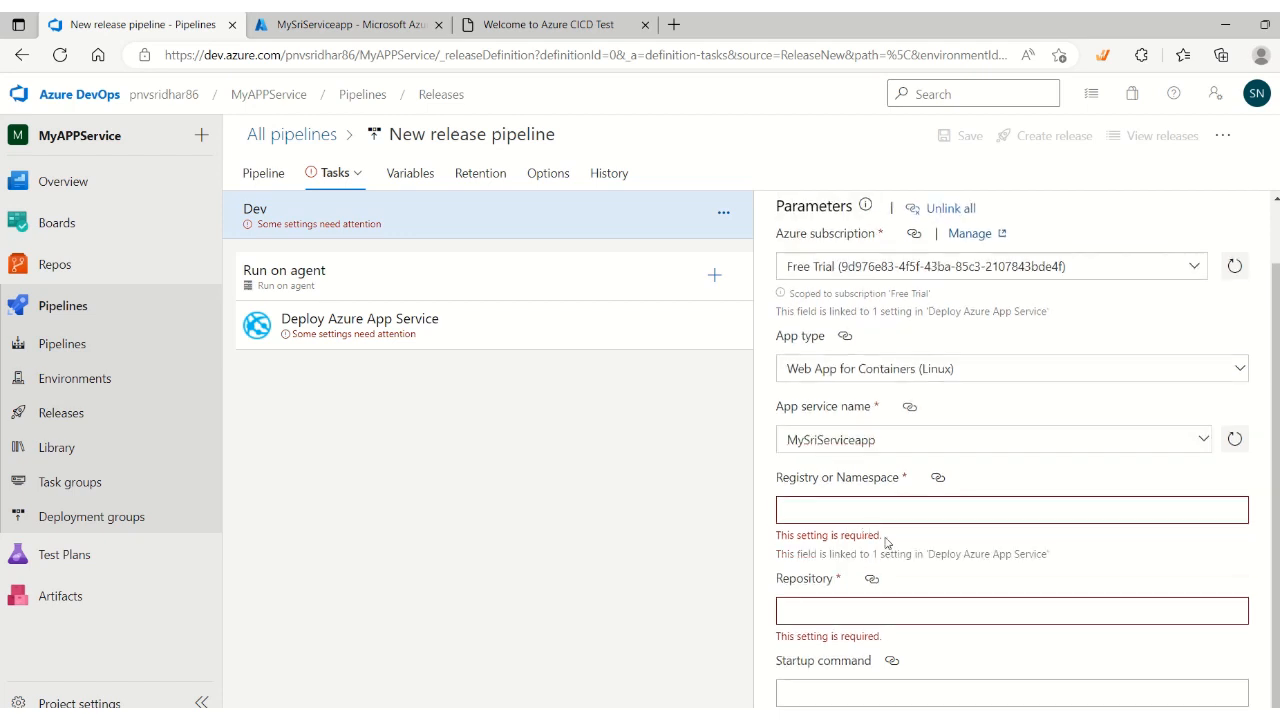
click(350, 24)
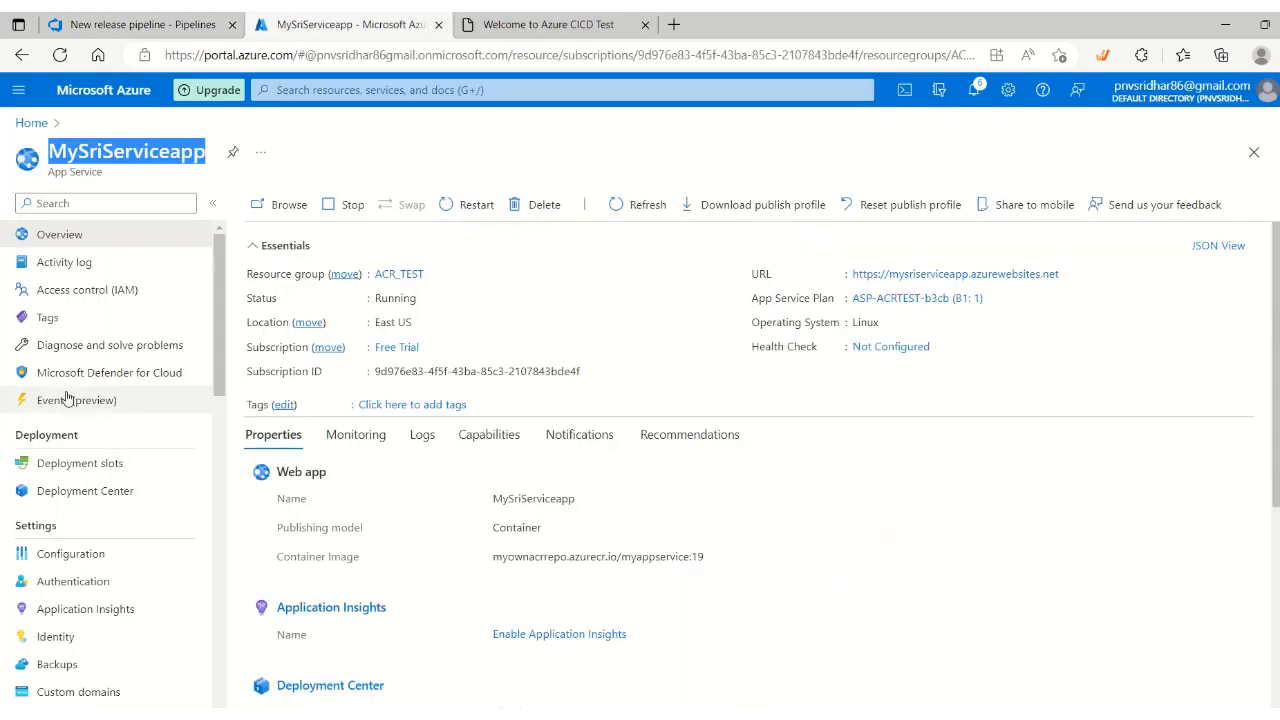
click(31, 122)
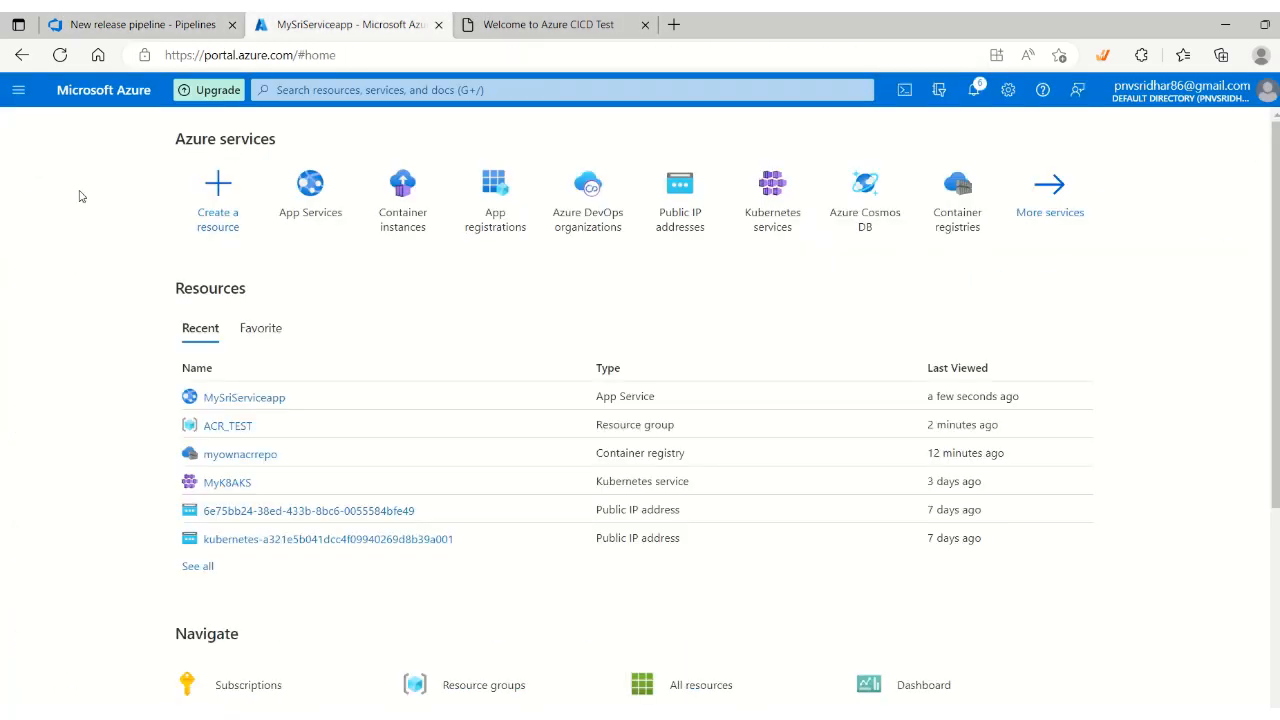
click(272, 455)
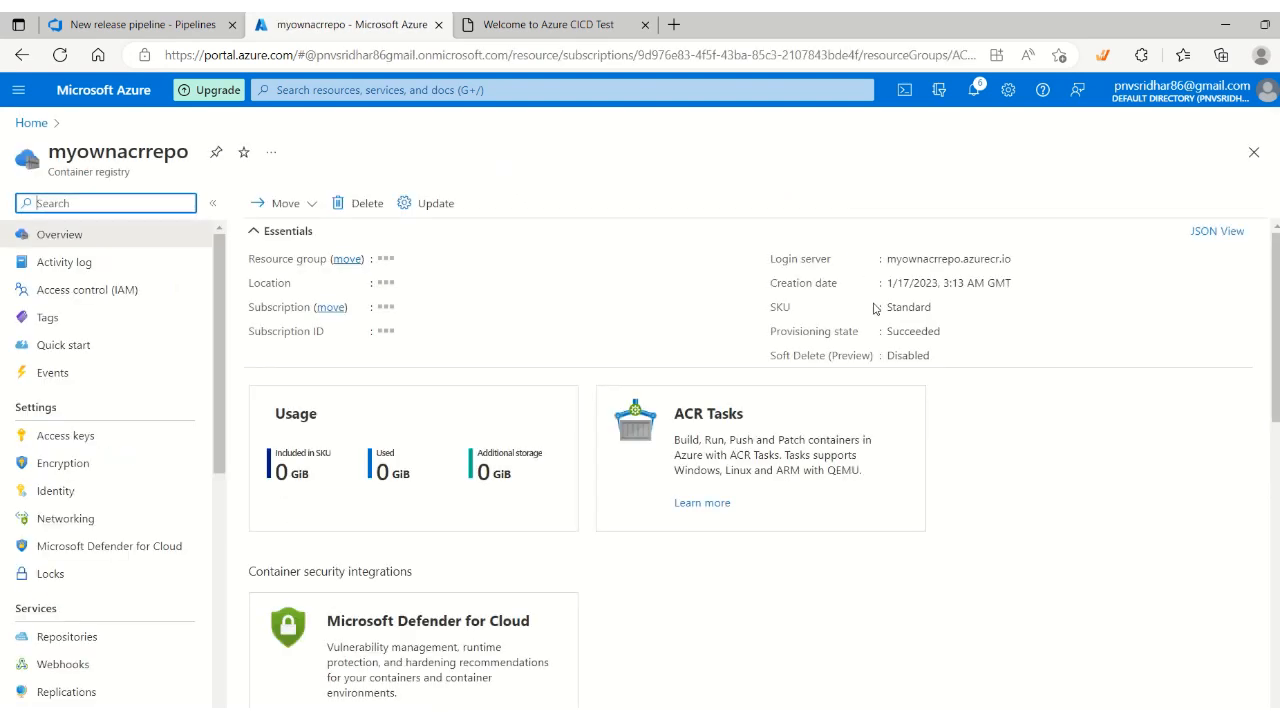
click(1021, 259)
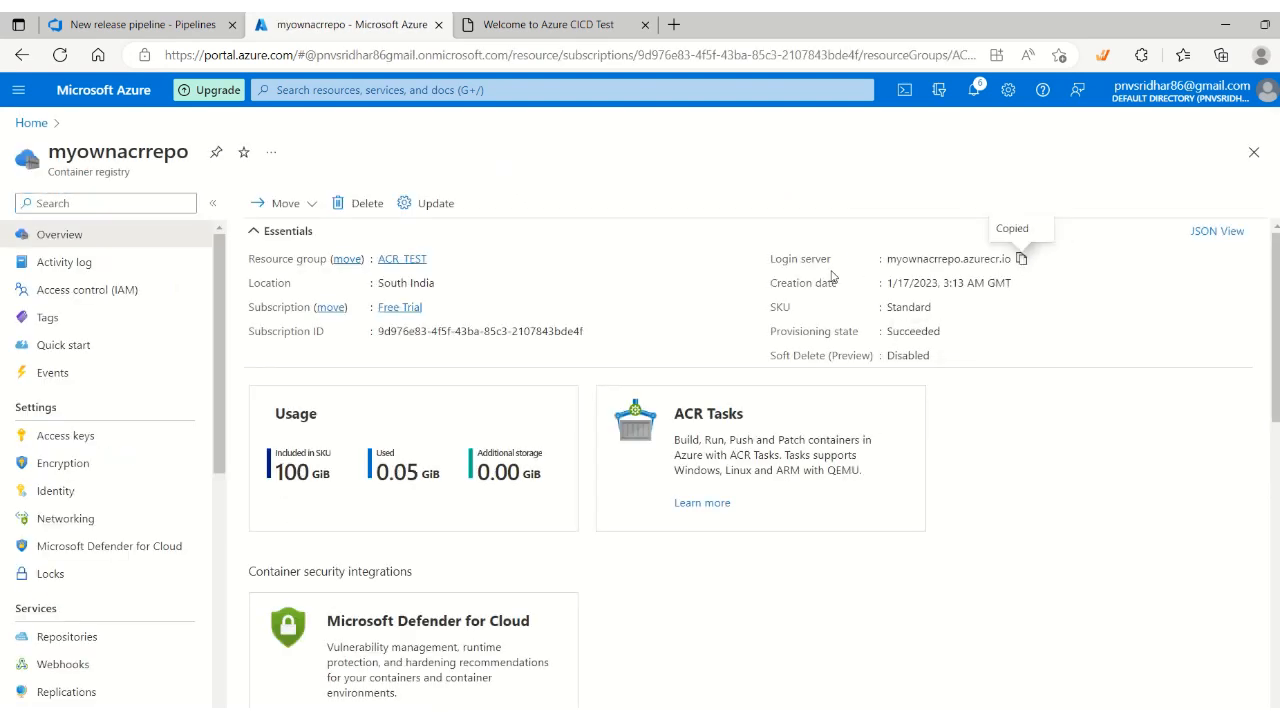
click(200, 24)
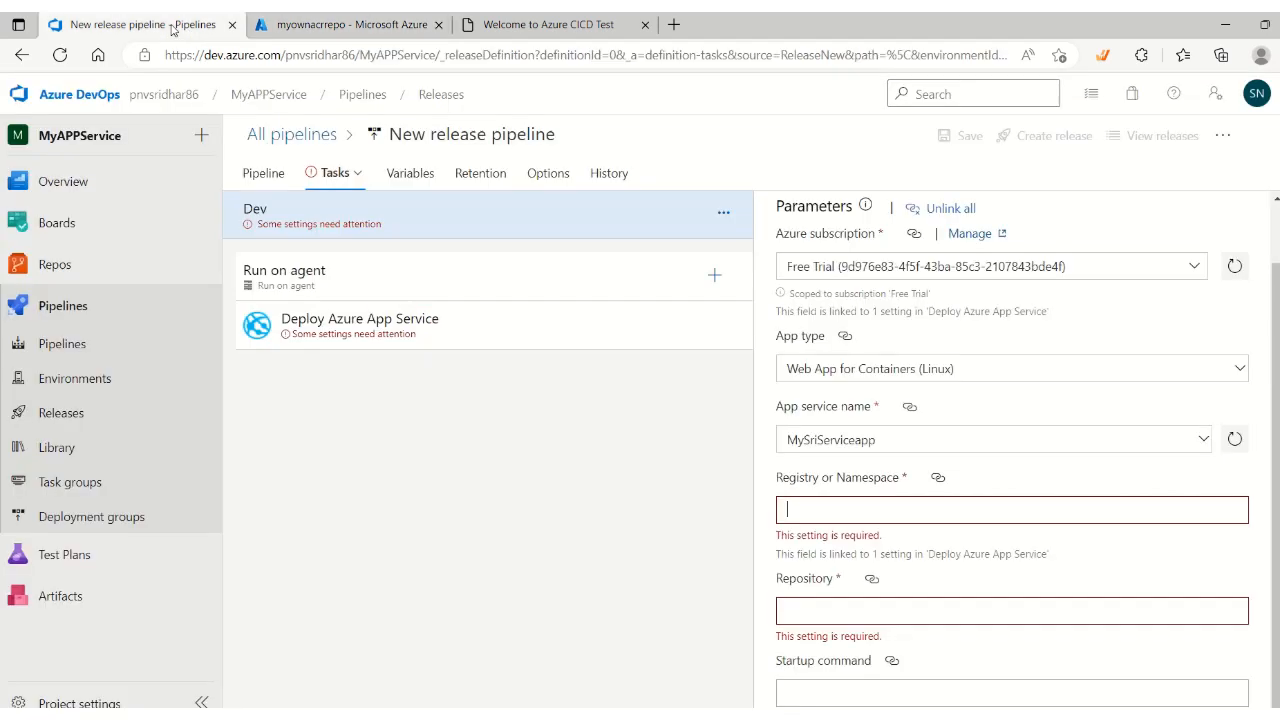
click(834, 519)
key(ctrl+v)
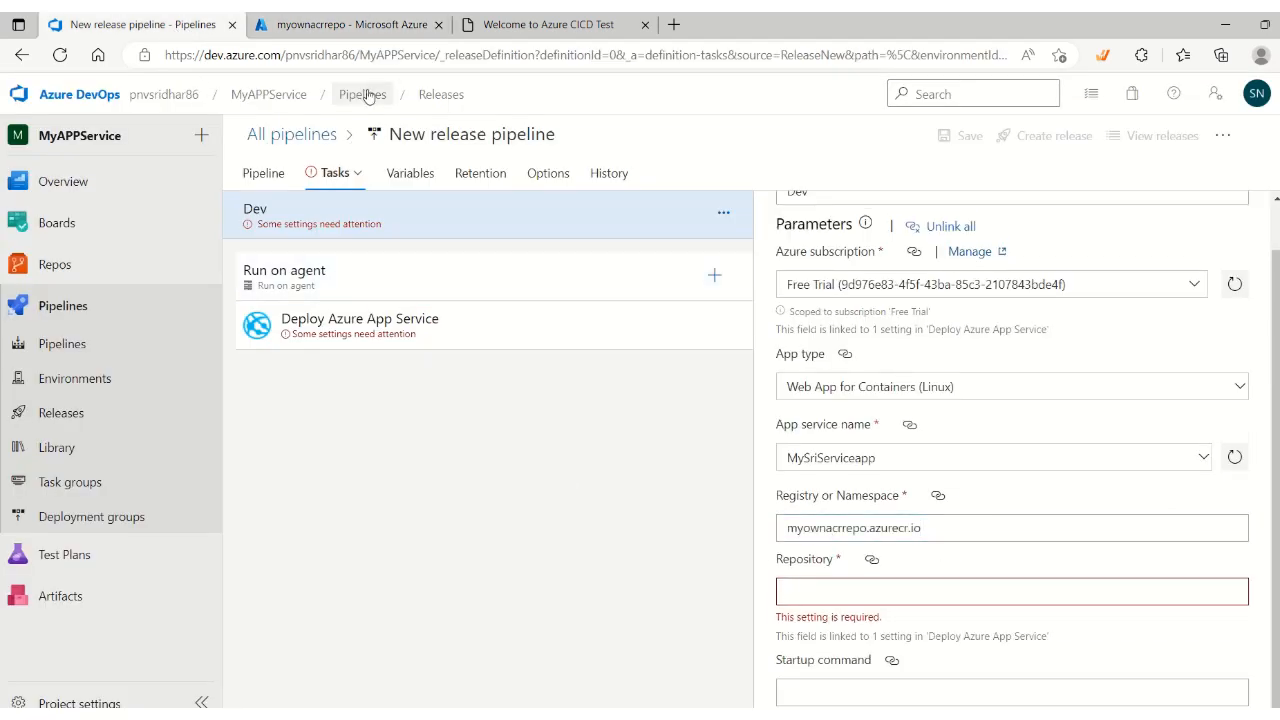
Copy the myappservice name from the container registry's repositories in the Azure portal and set it as the release pipeline's repository
click(345, 24)
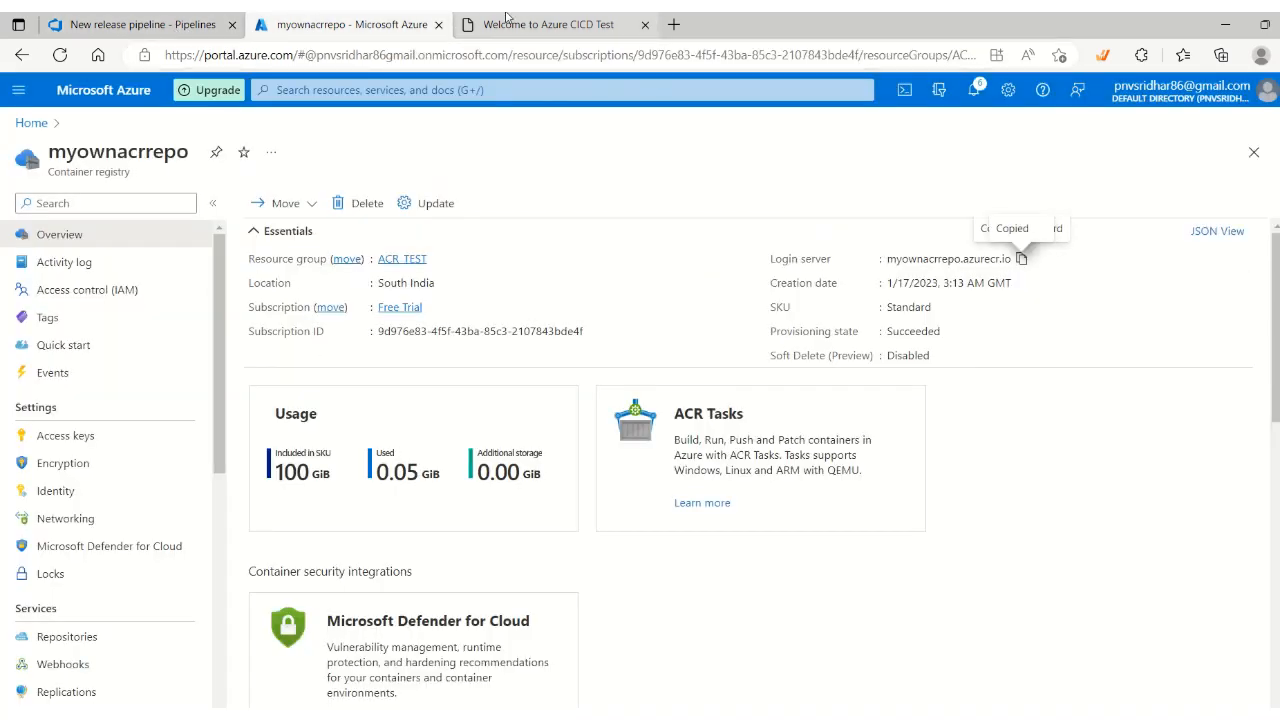
click(174, 28)
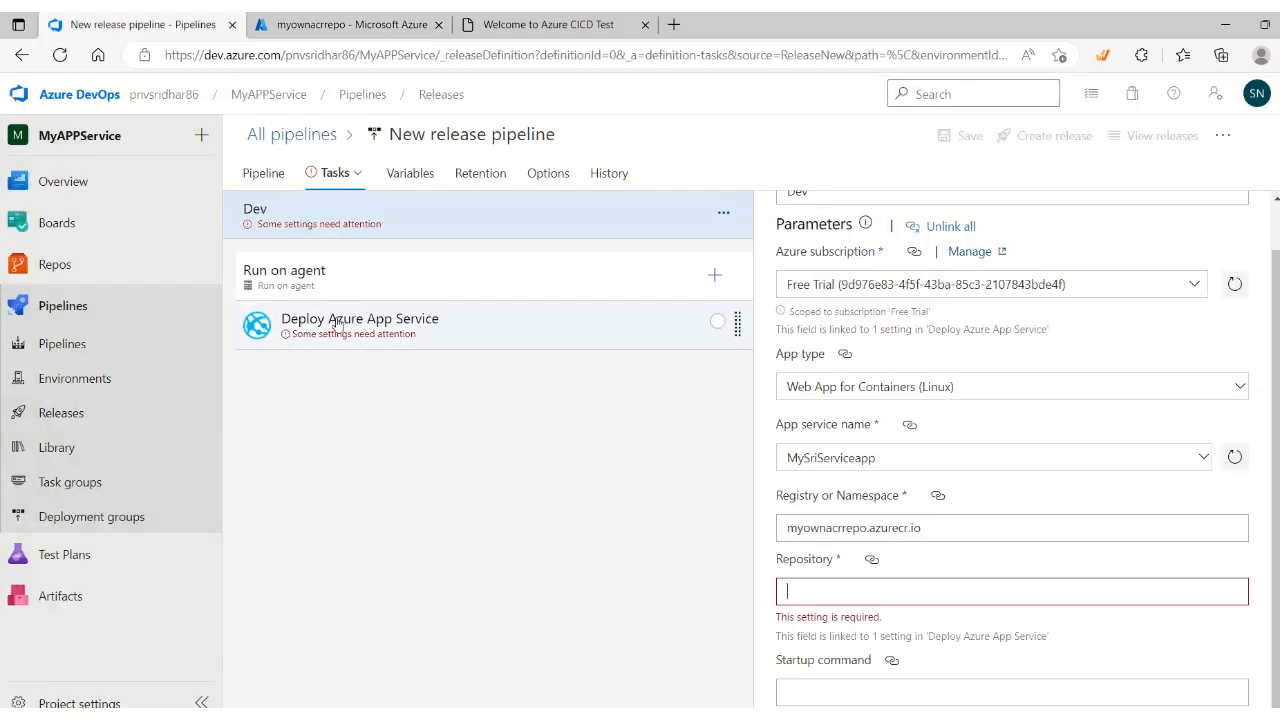
click(337, 30)
click(62, 640)
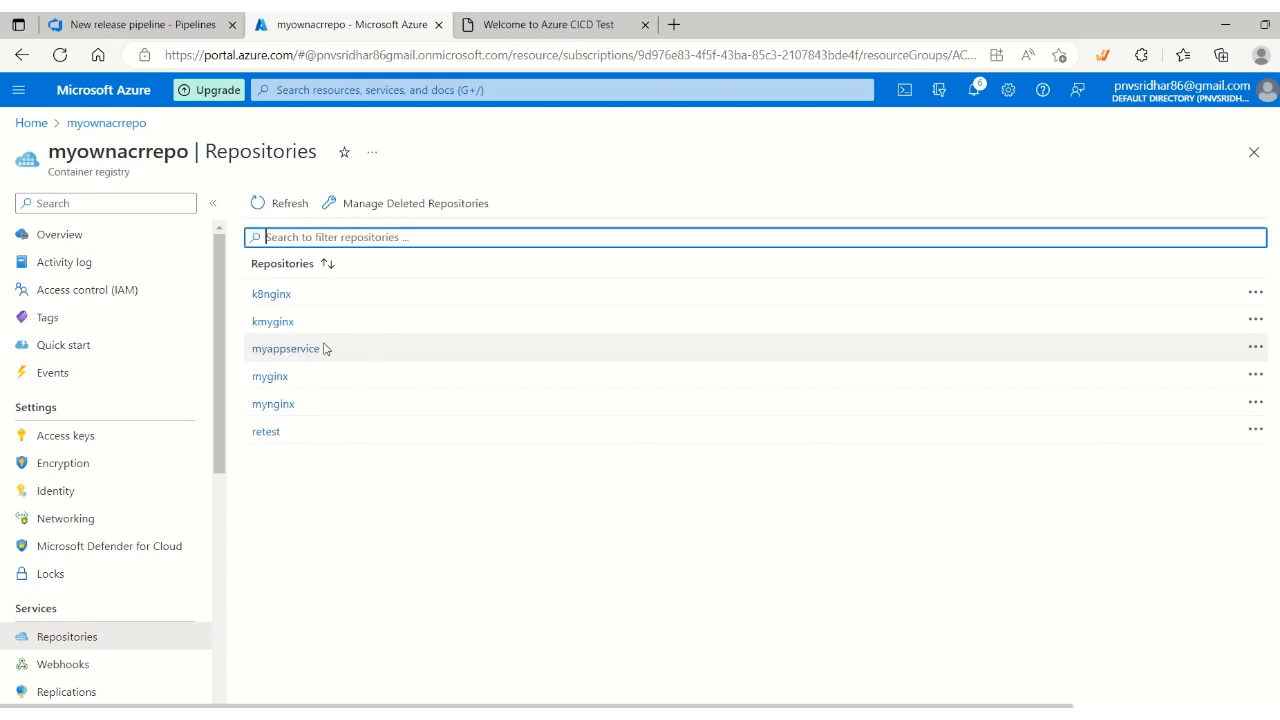
drag(343, 357, 250, 357)
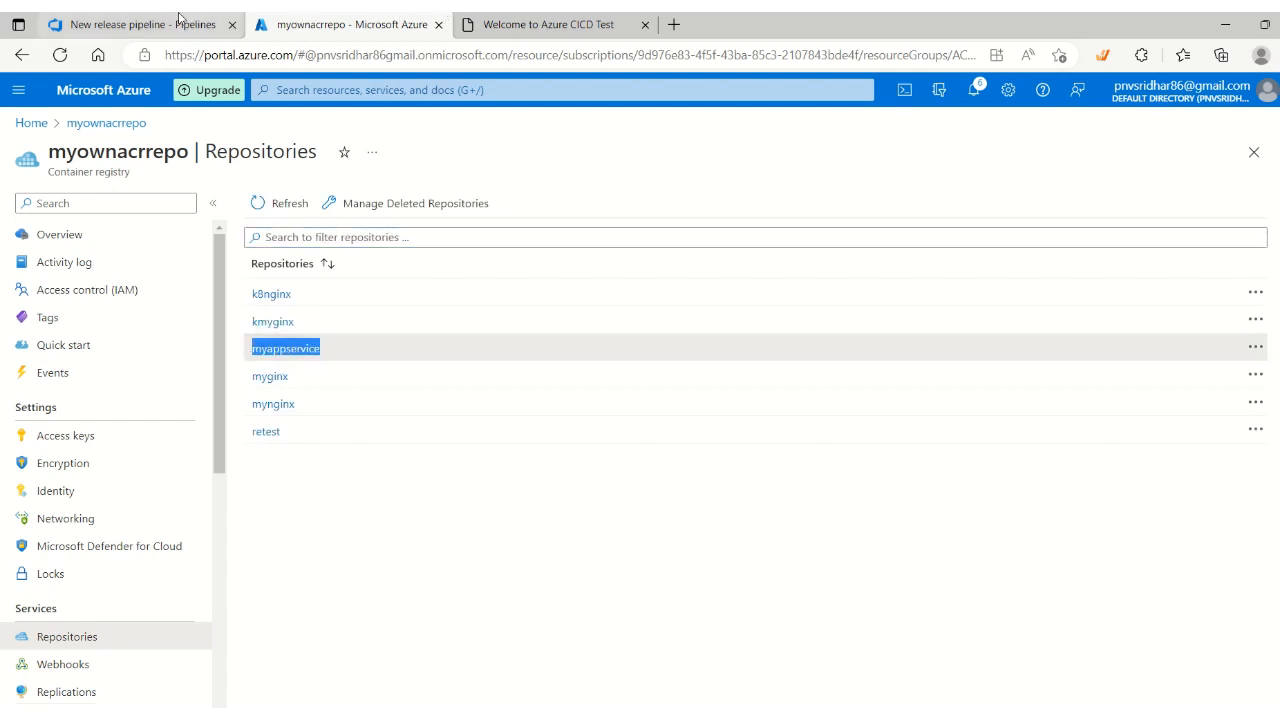
click(140, 24)
click(893, 592)
key(ctrl+v)
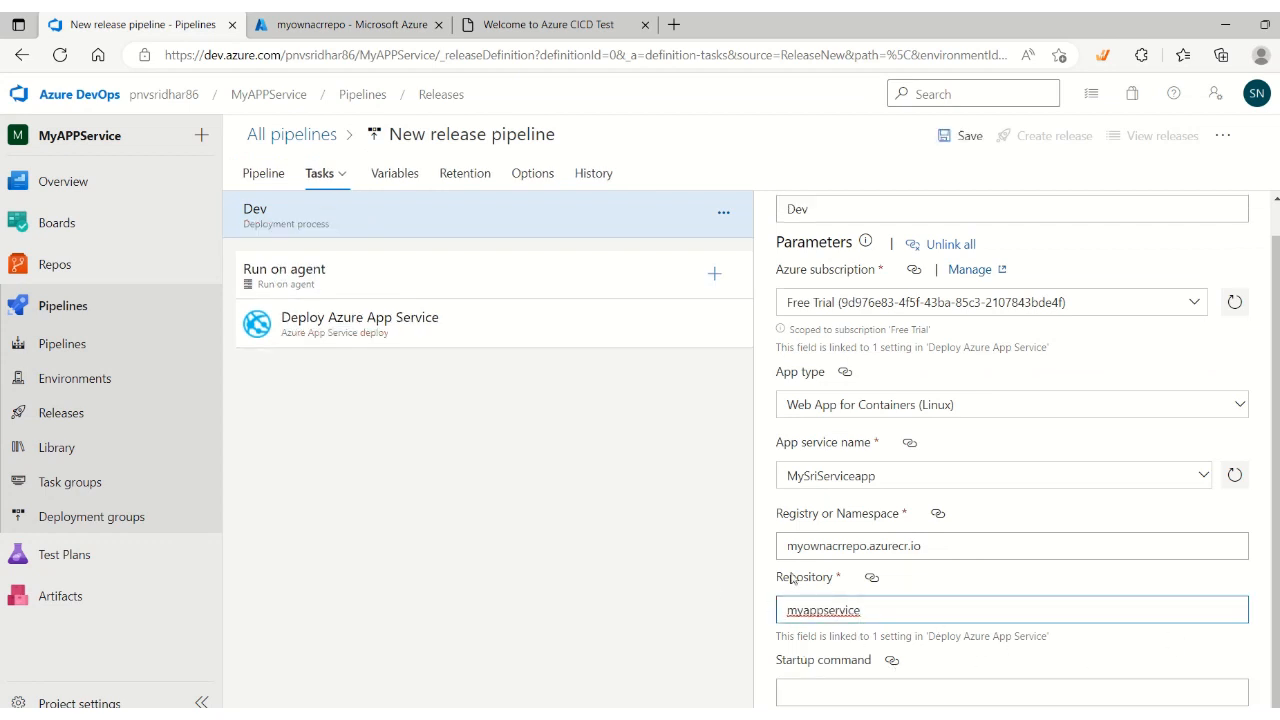
Check the Dev stage's app service name, registry and repository parameters, and save the release pipeline
click(788, 475)
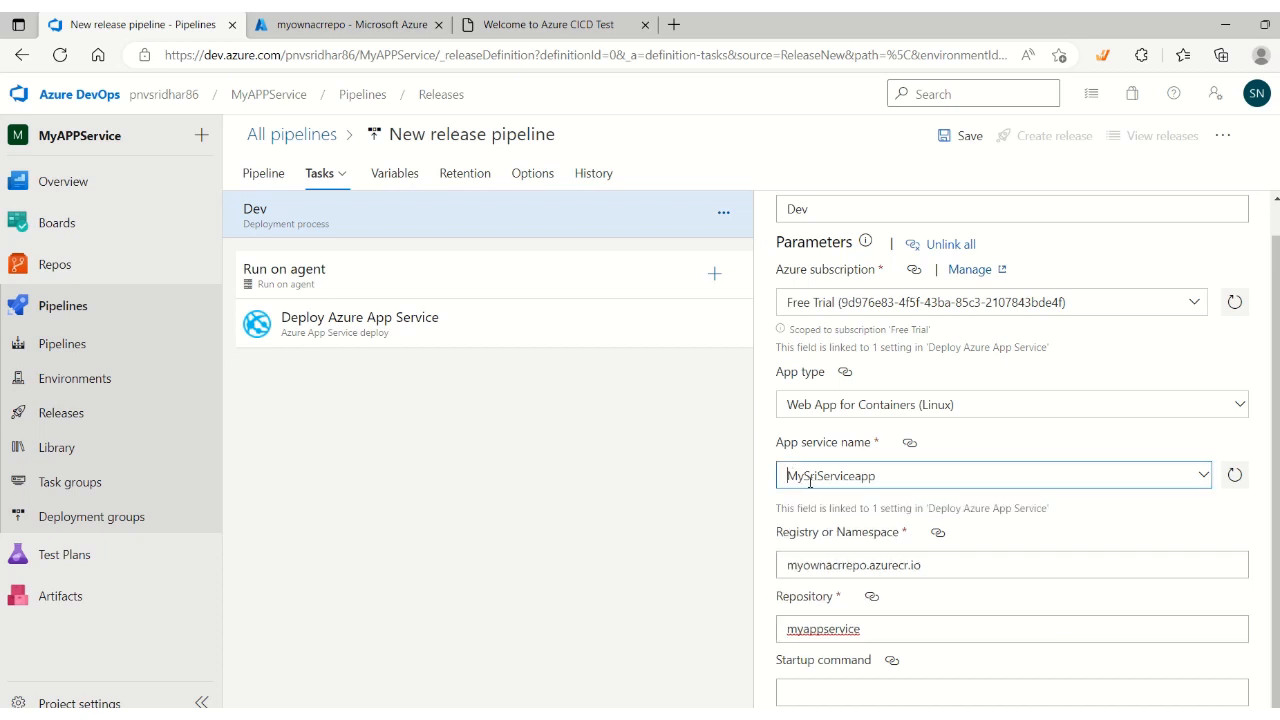
click(790, 566)
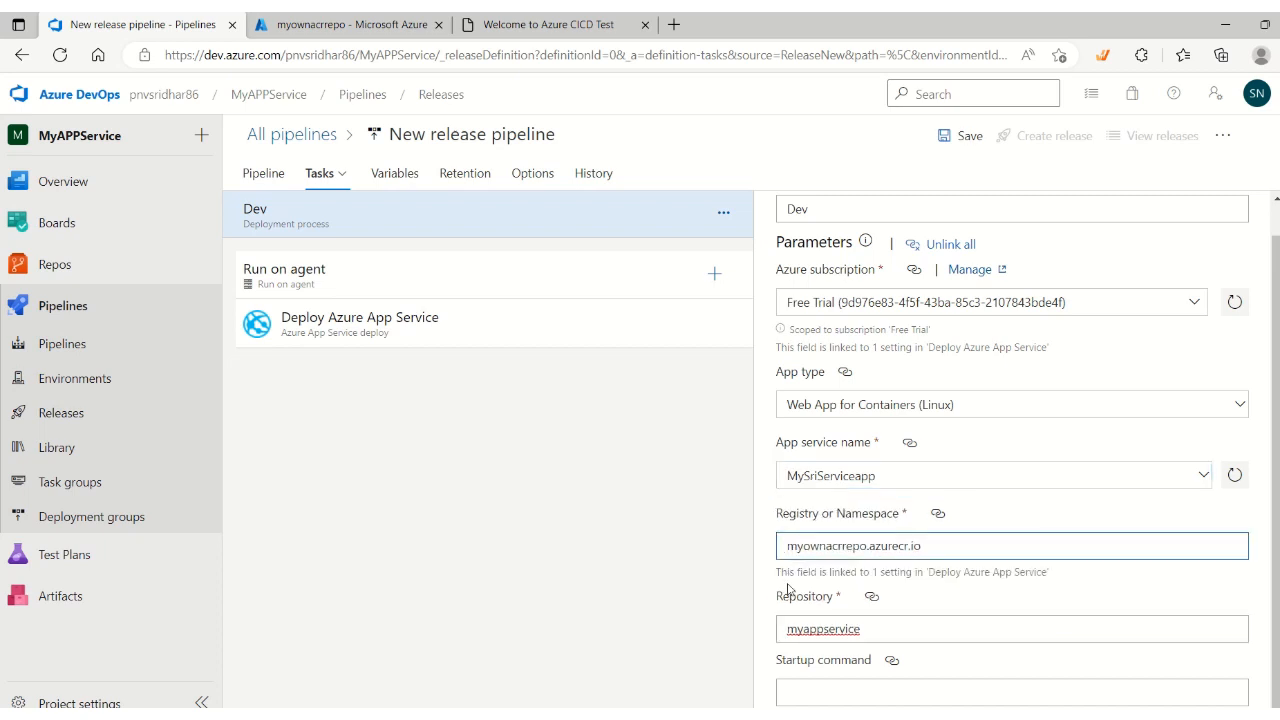
click(1072, 515)
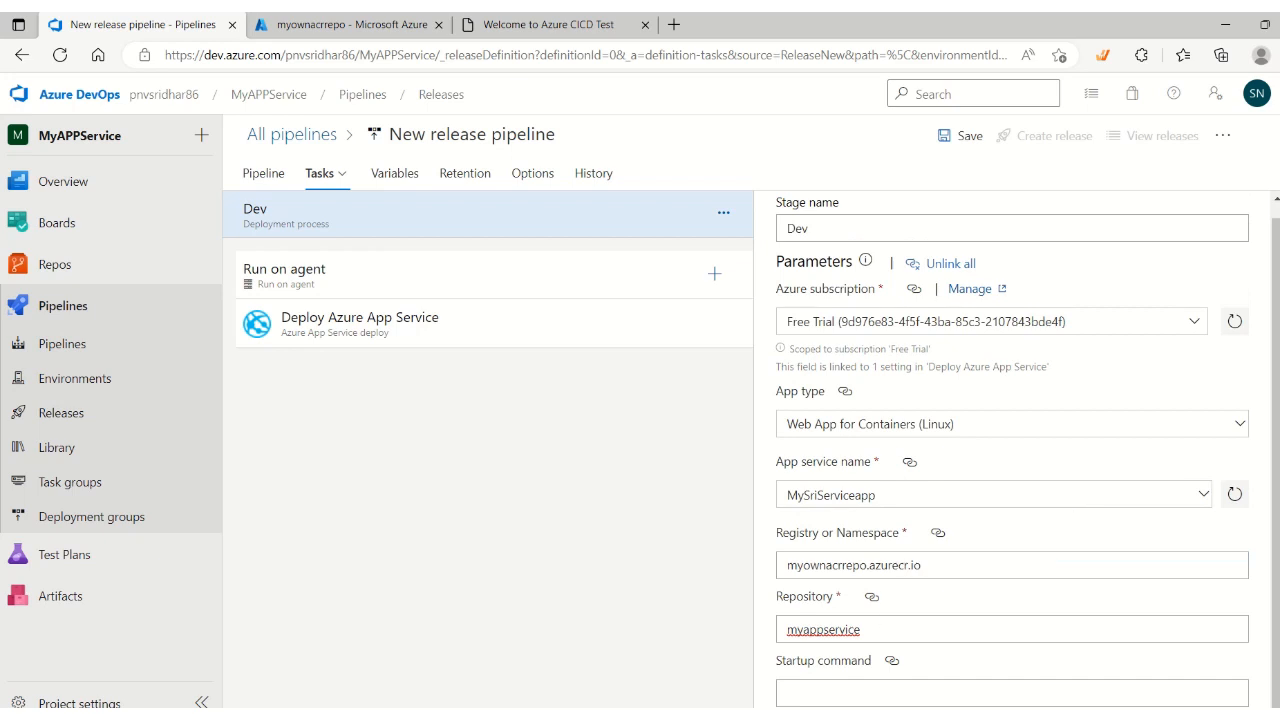
scroll(1195, 289, up, 1)
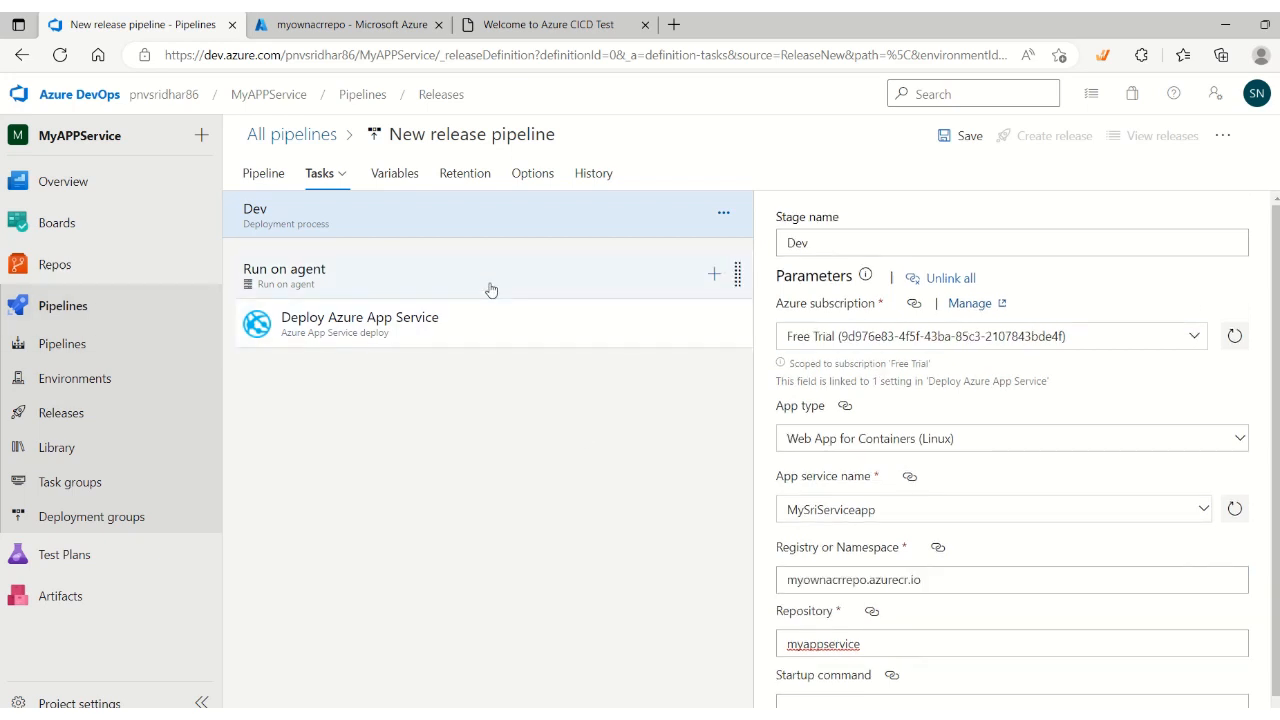
click(279, 180)
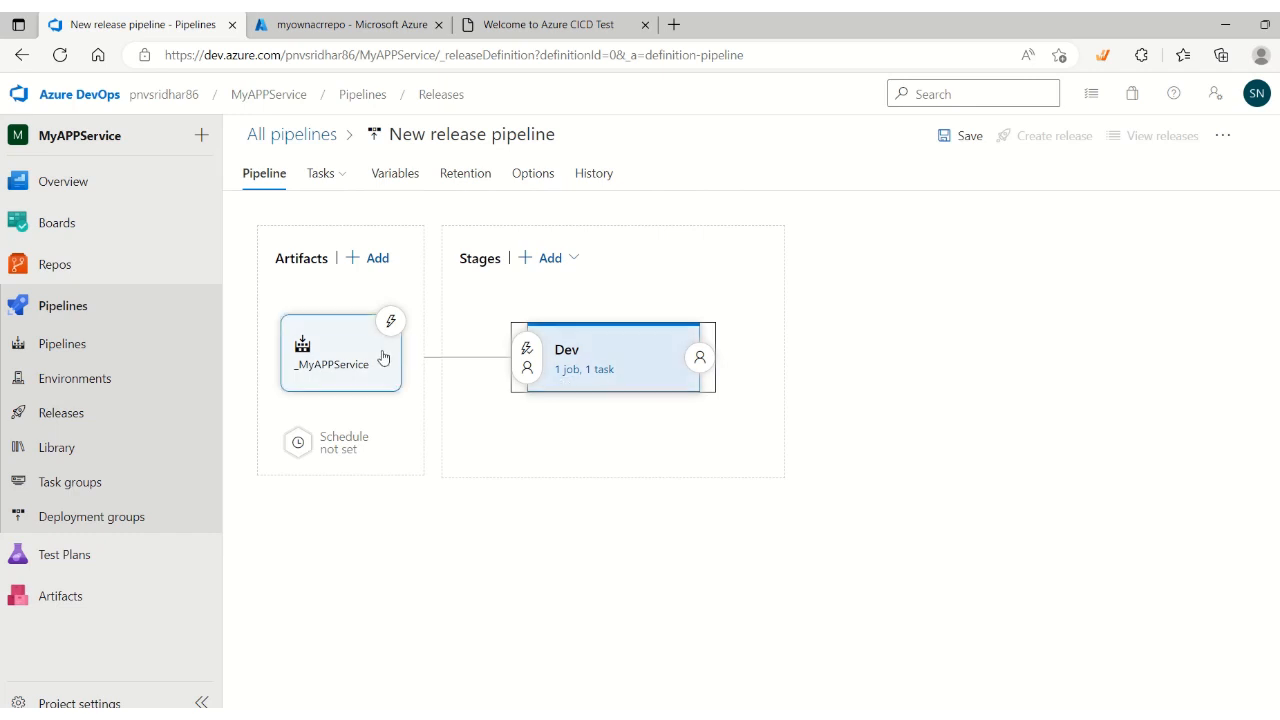
click(948, 140)
click(712, 512)
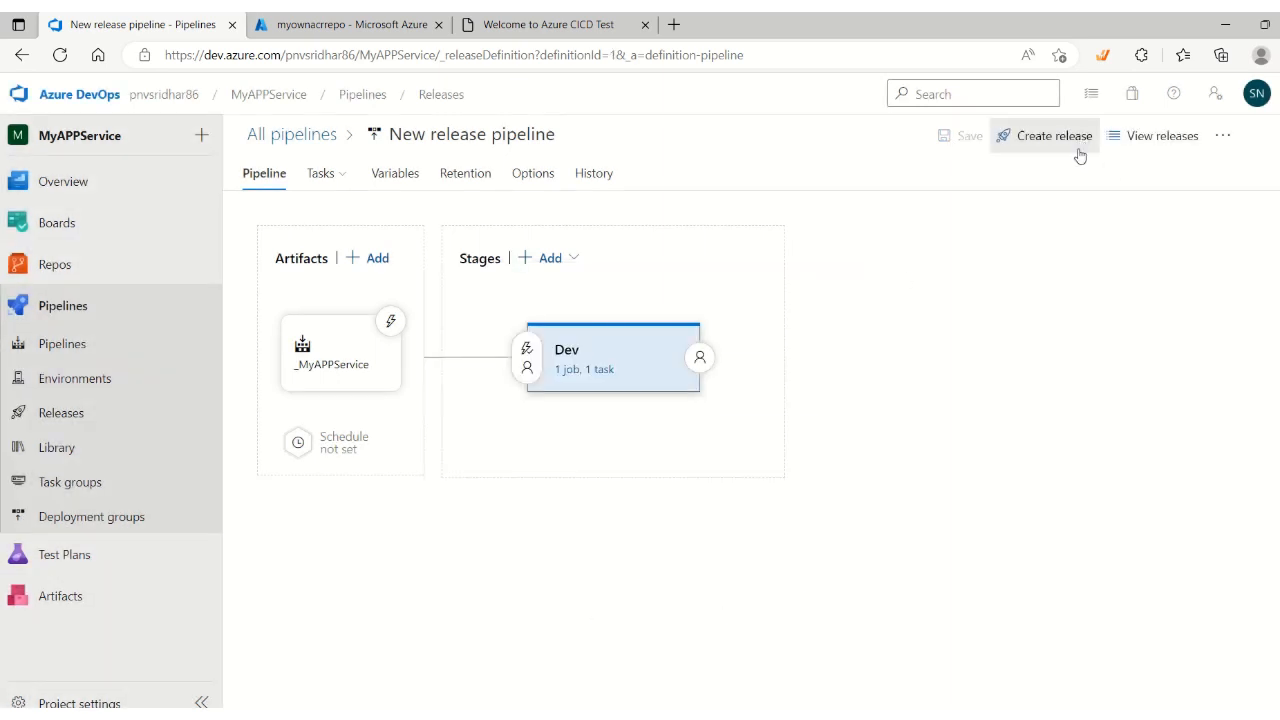
Enable the continuous deployment and pull request triggers on the _MyAPPService artifact, filtering both to the master branch
click(392, 322)
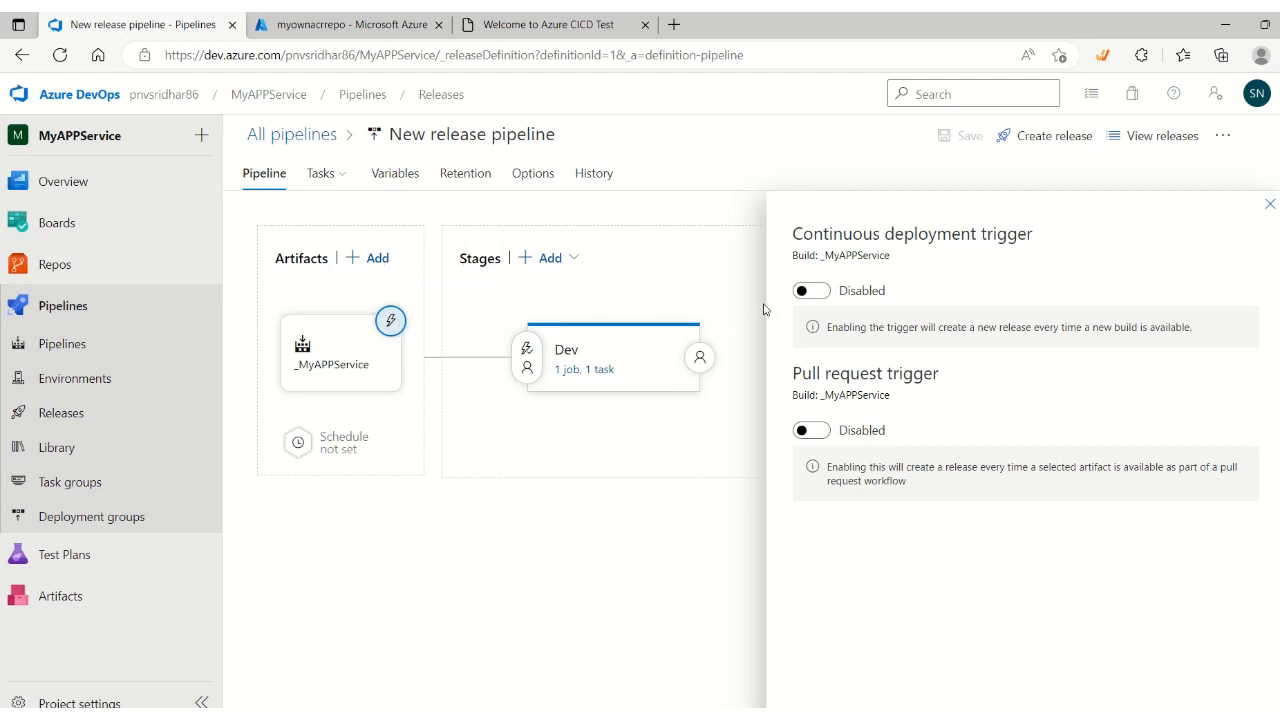
click(818, 291)
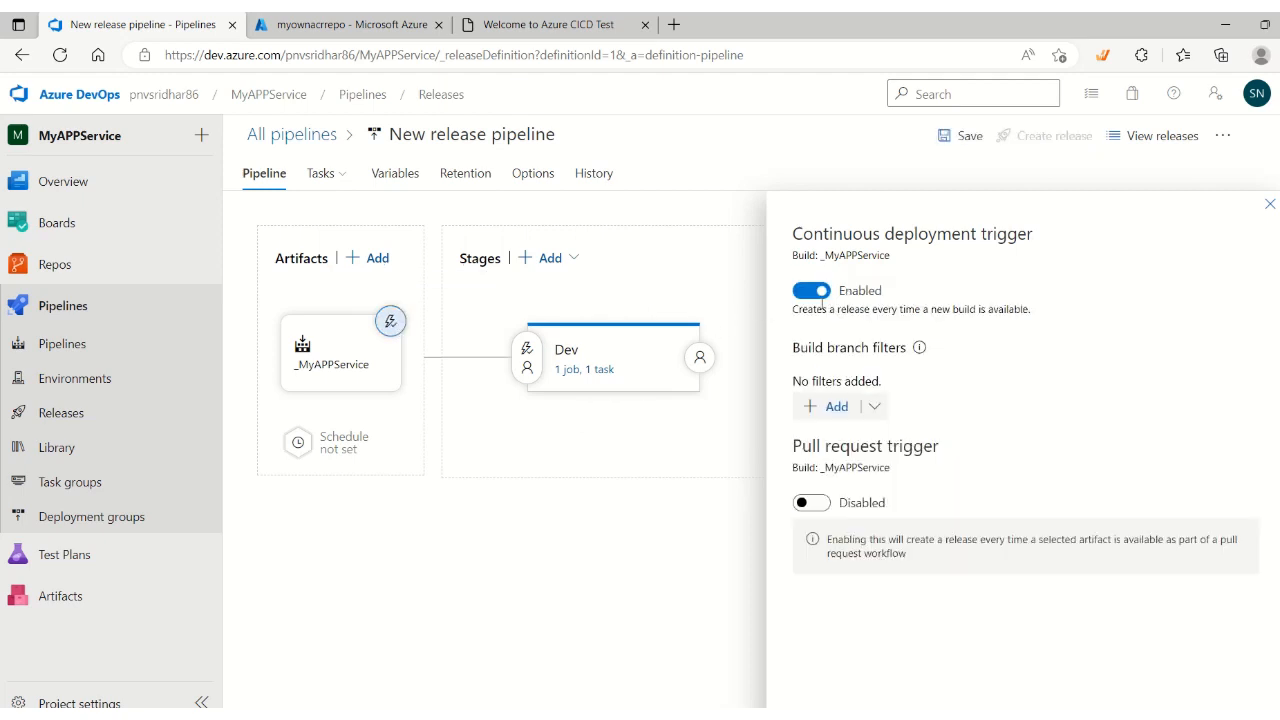
click(811, 503)
click(850, 414)
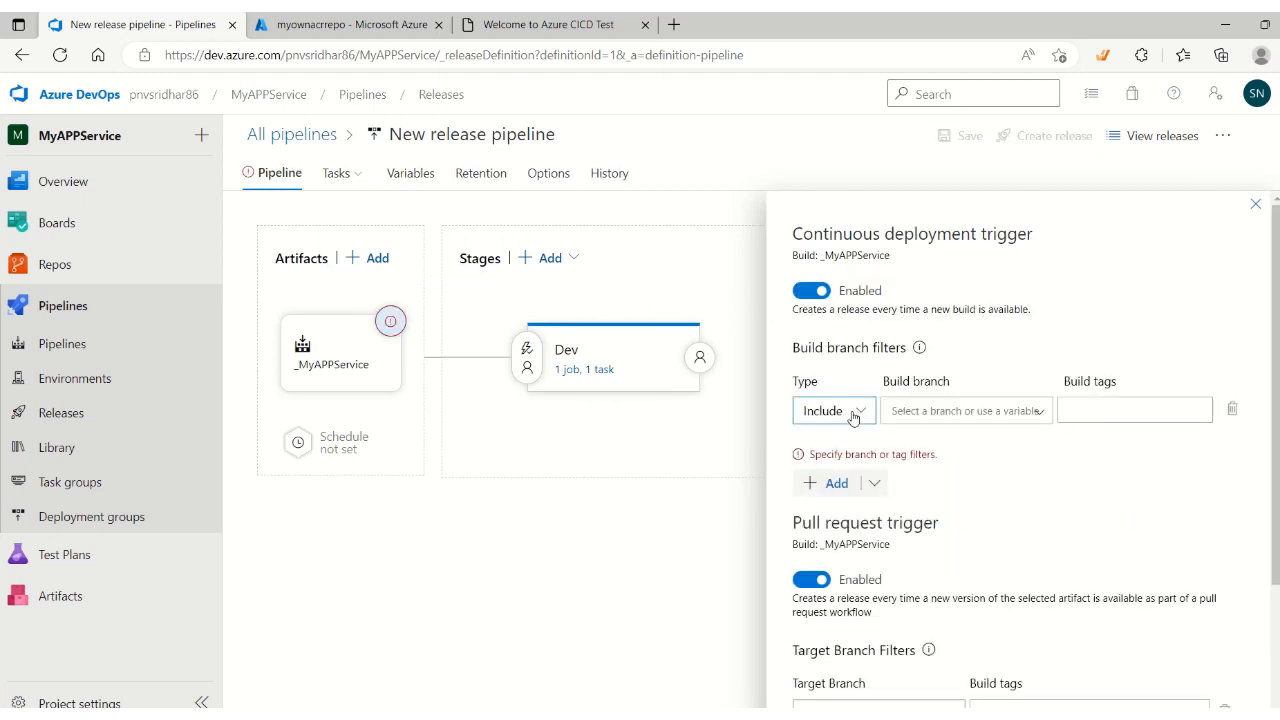
click(1043, 414)
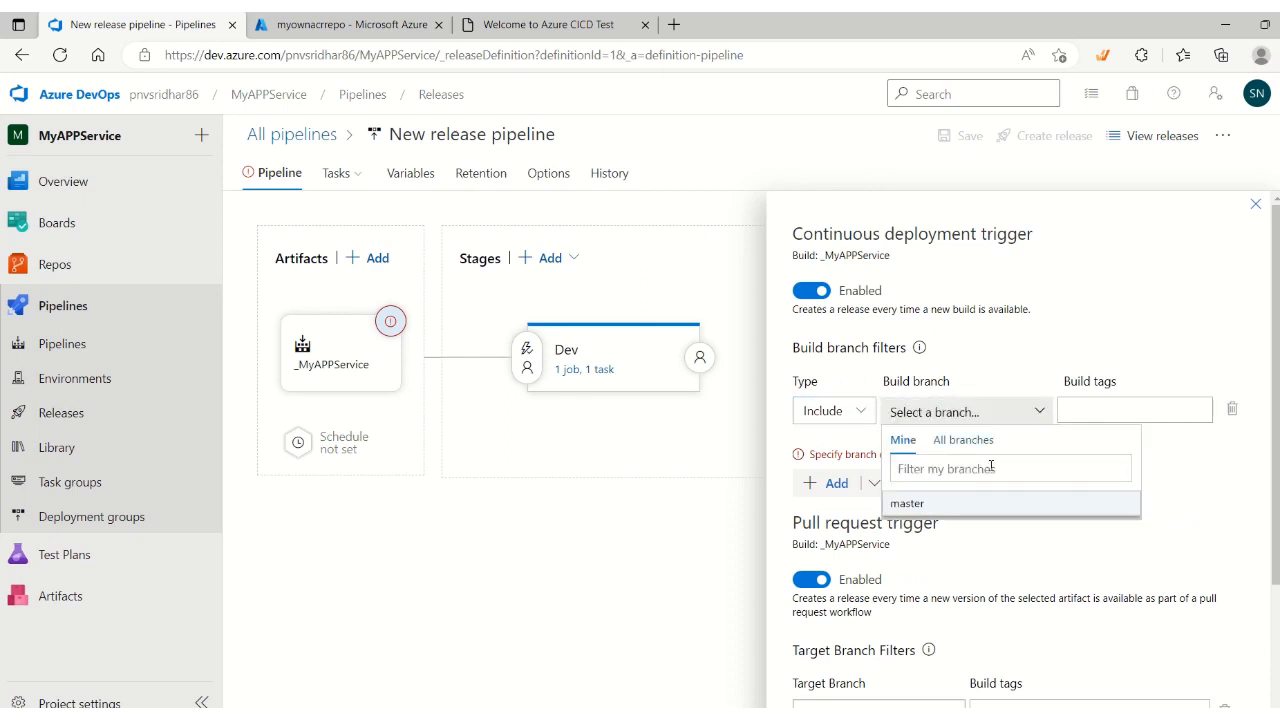
click(907, 503)
scroll(908, 600, down, 3)
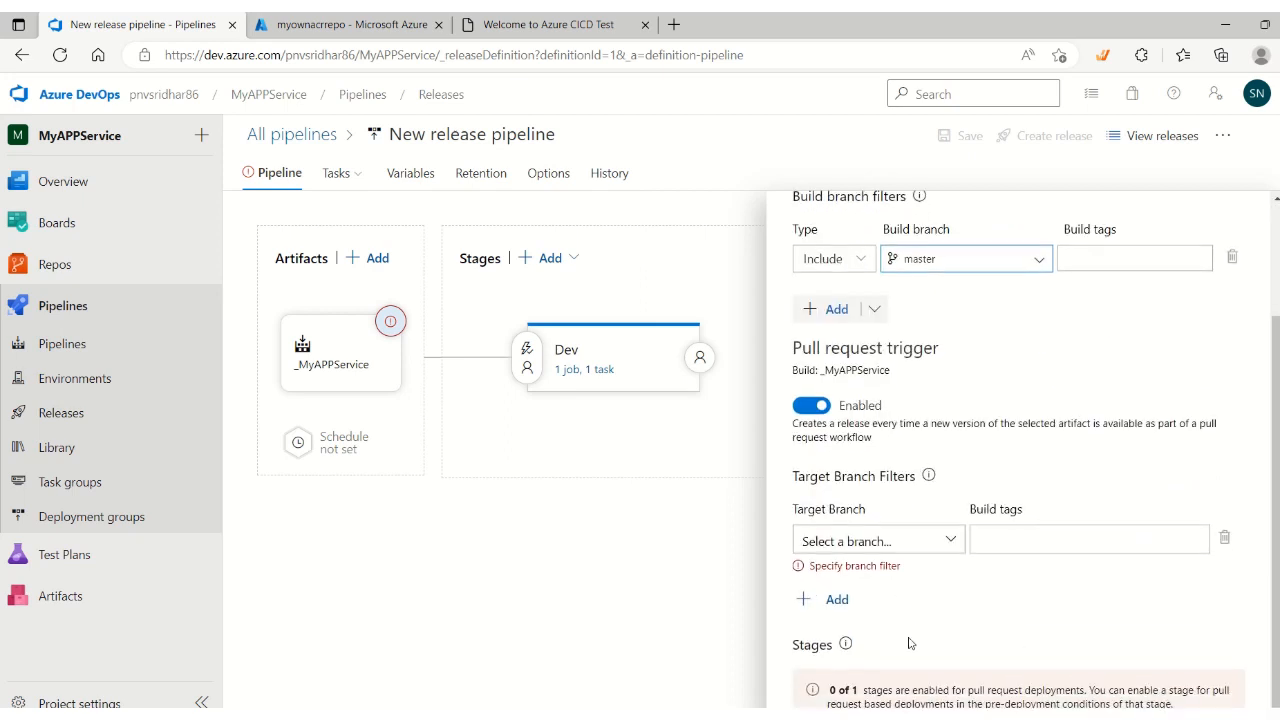
click(935, 541)
click(826, 634)
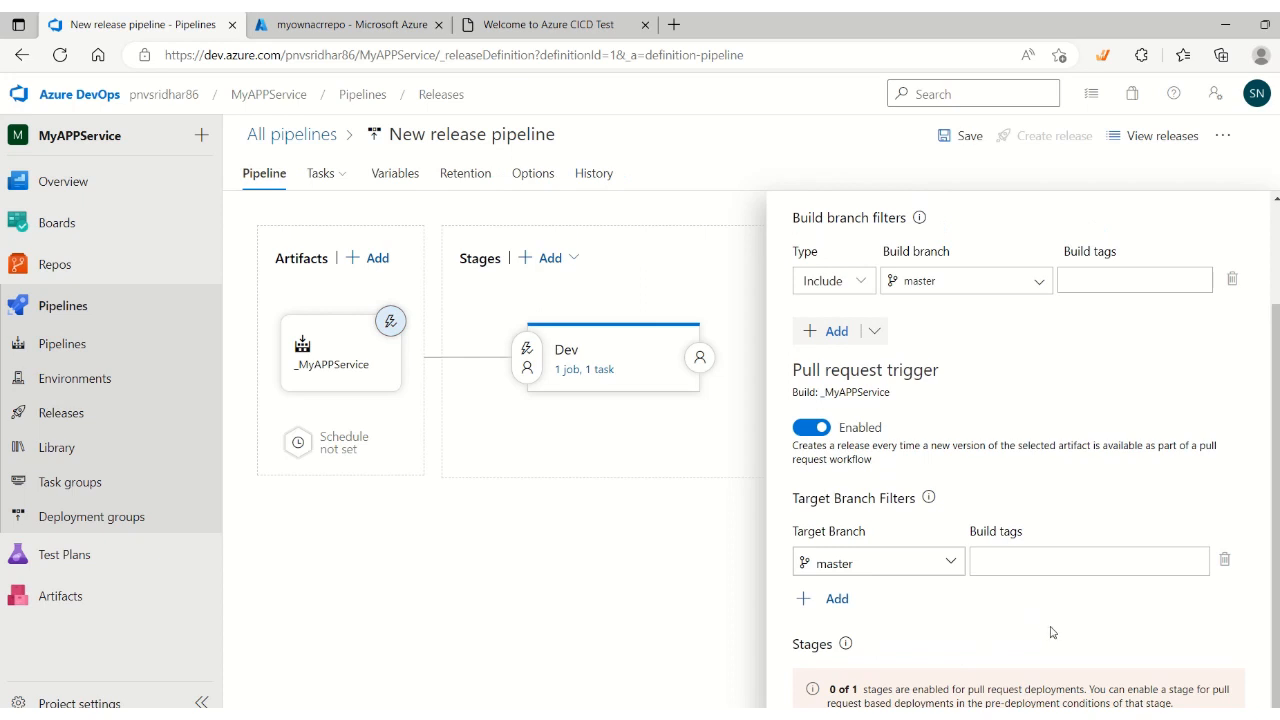
scroll(1100, 502, up, 3)
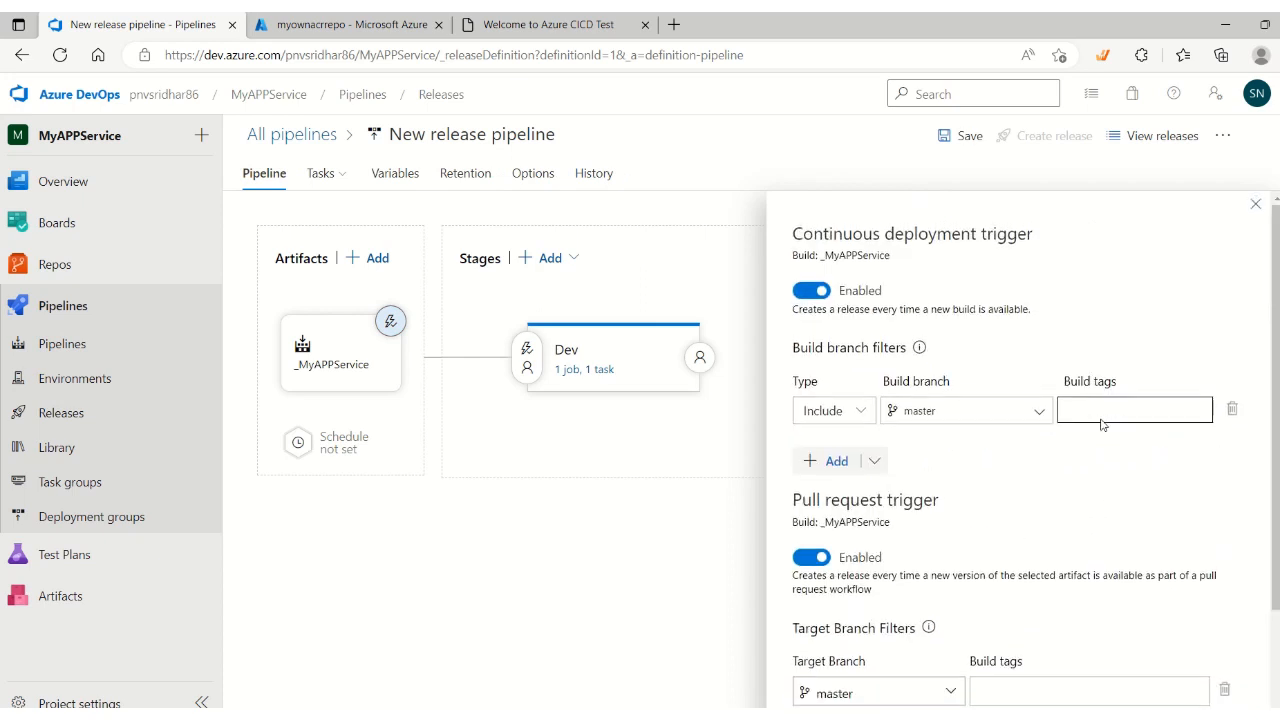
click(1256, 205)
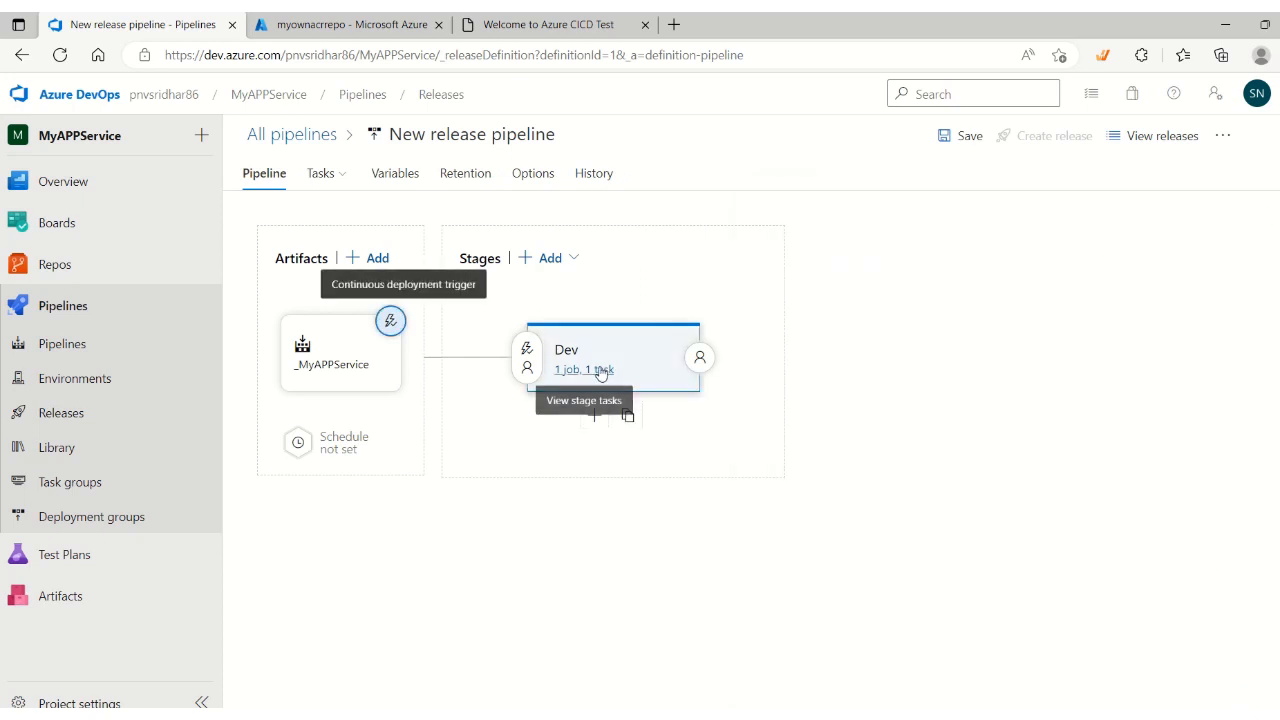
Review the Dev stage's pre-deployment conditions and enable pre-deployment approvals
click(527, 369)
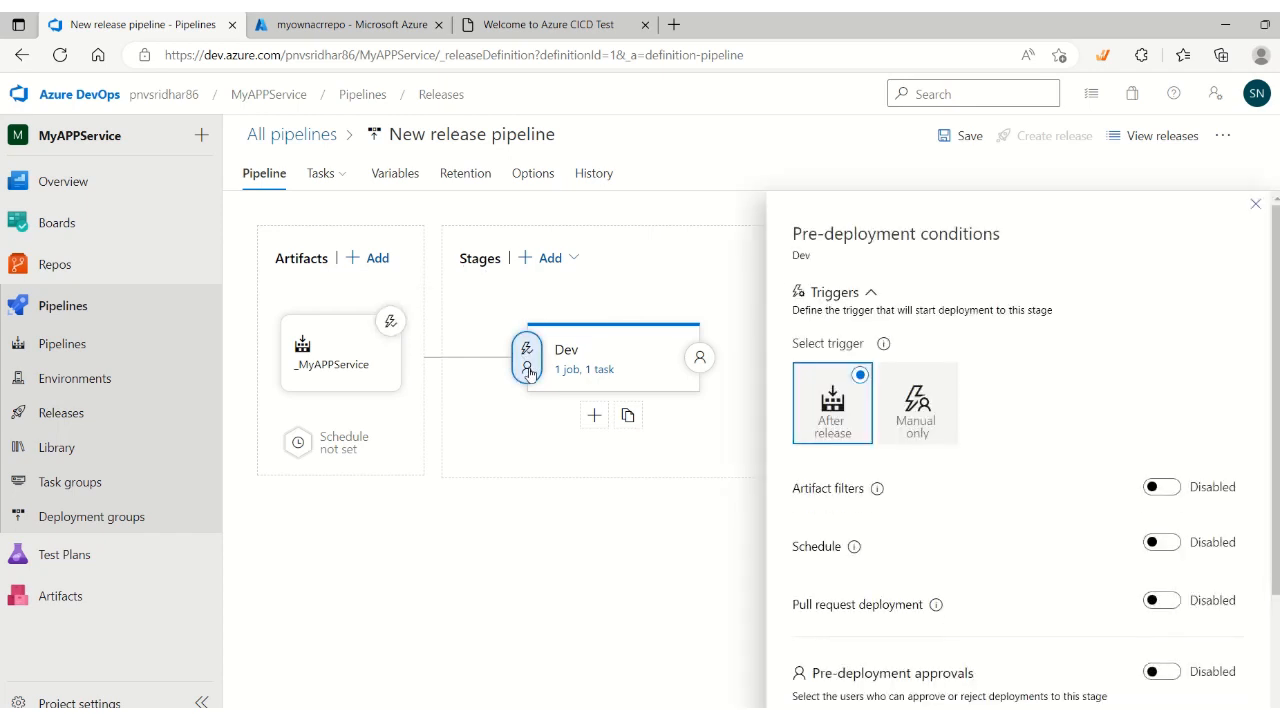
click(1256, 207)
click(526, 348)
scroll(960, 514, down, 1)
scroll(906, 474, down, 1)
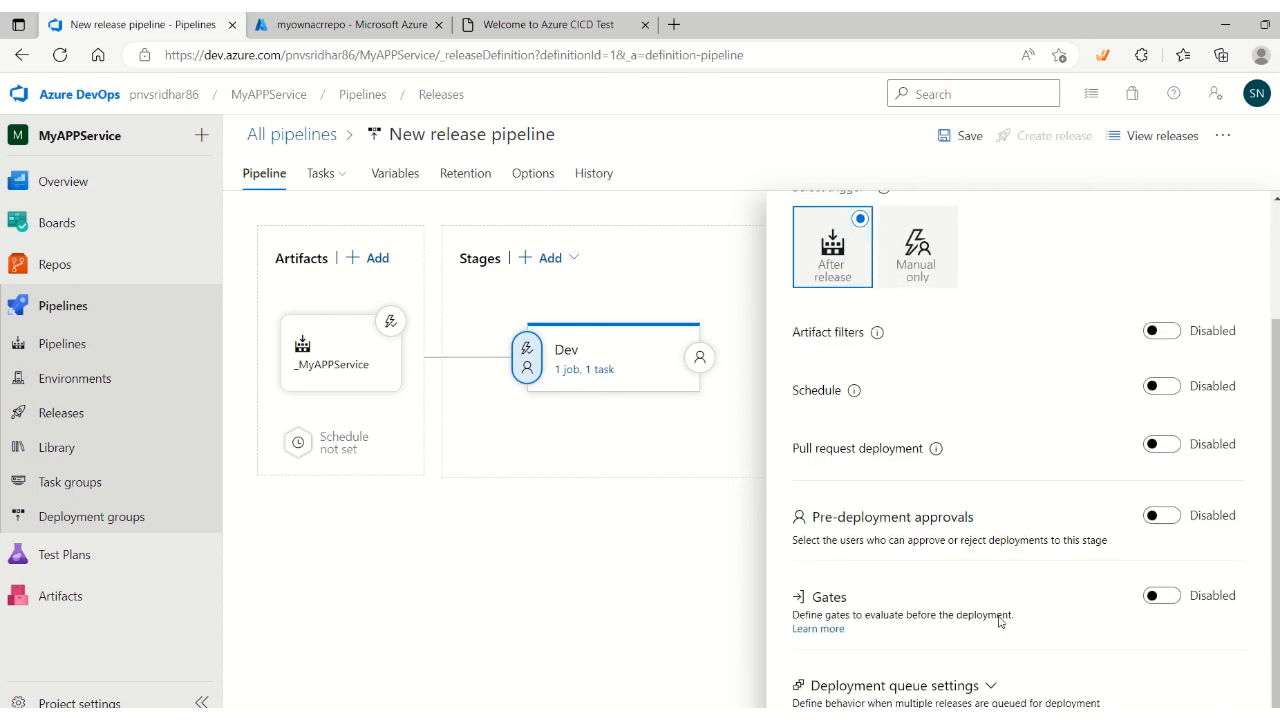
click(1163, 516)
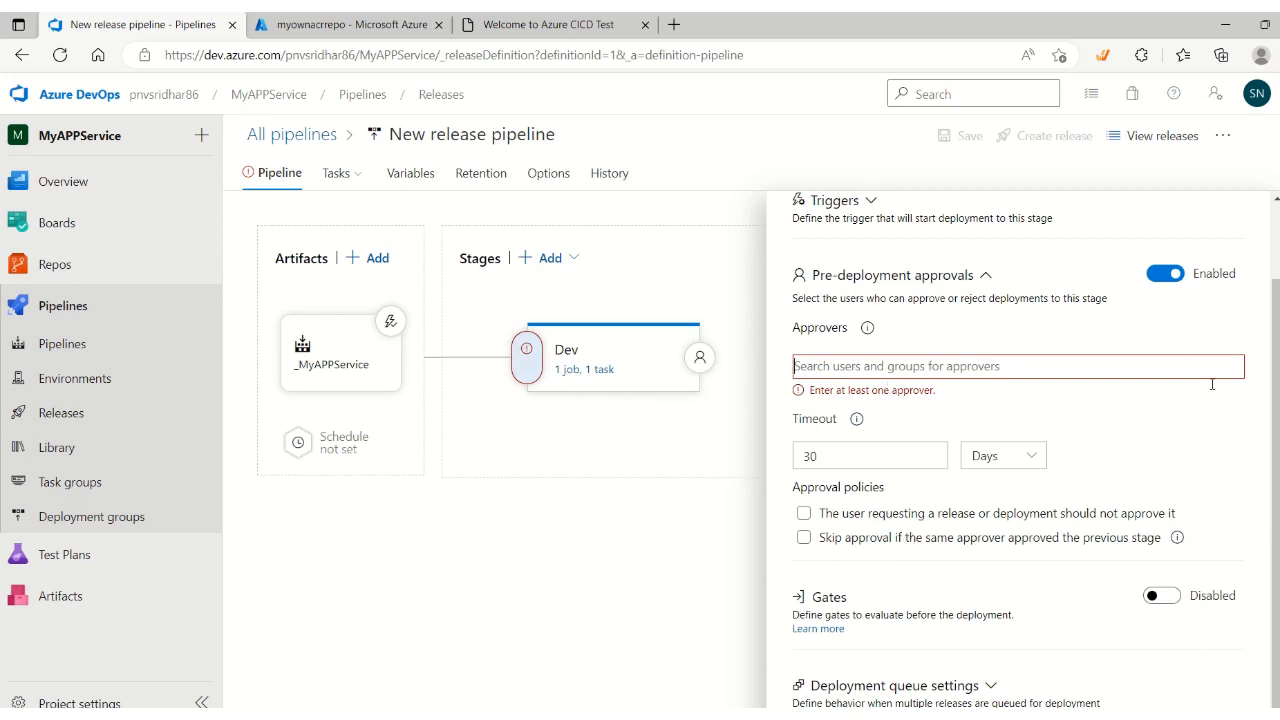
scroll(1229, 563, up, 1)
click(1256, 206)
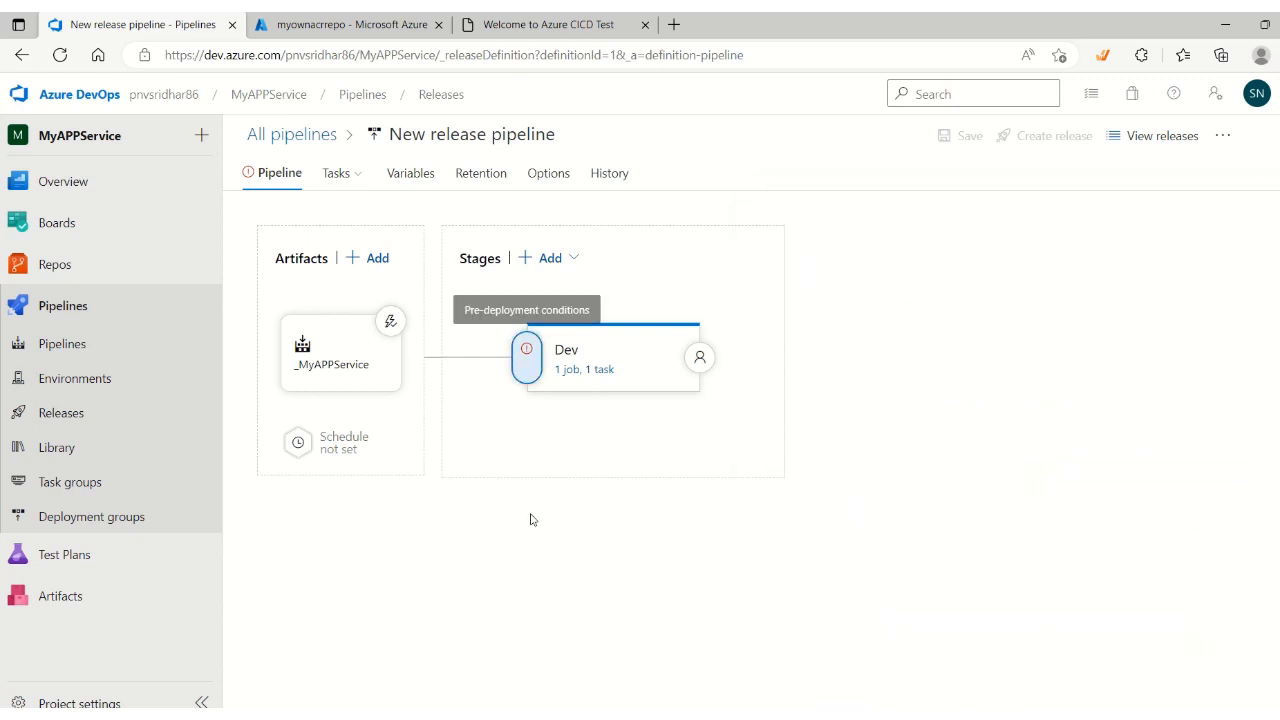
Disable pre-deployment approvals in the Dev stage's pre-deployment conditions
click(526, 356)
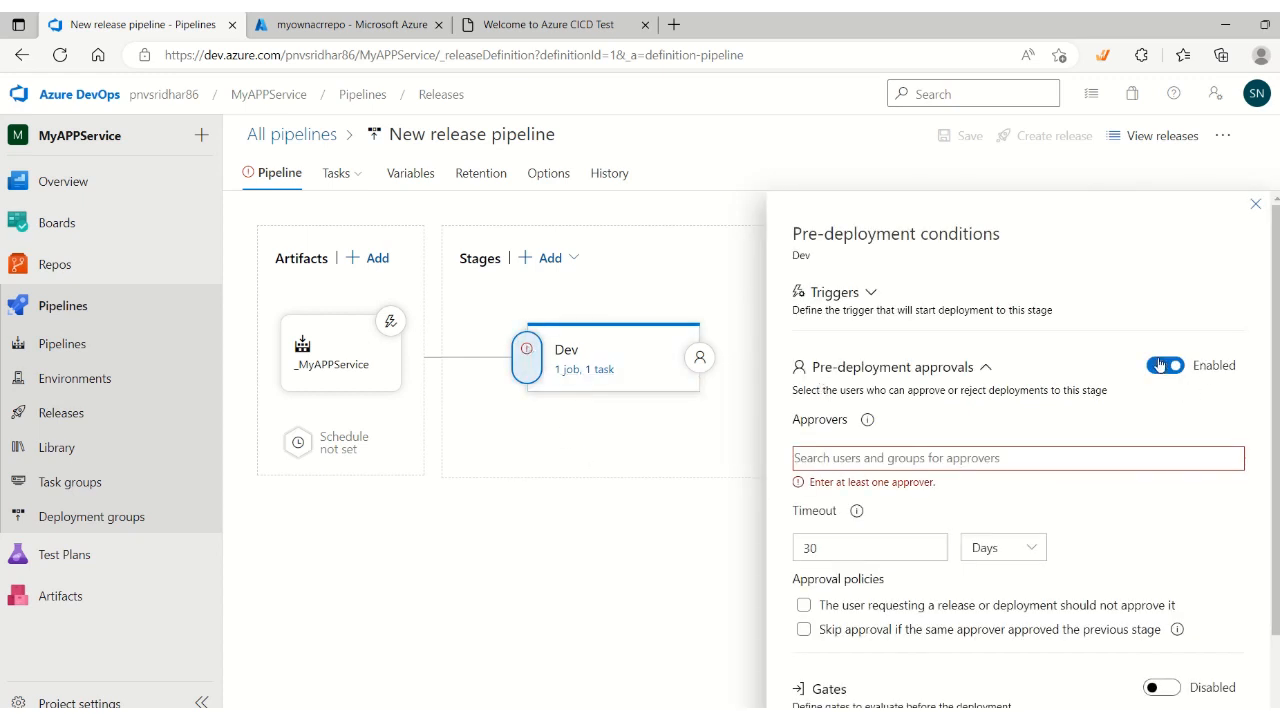
click(1164, 366)
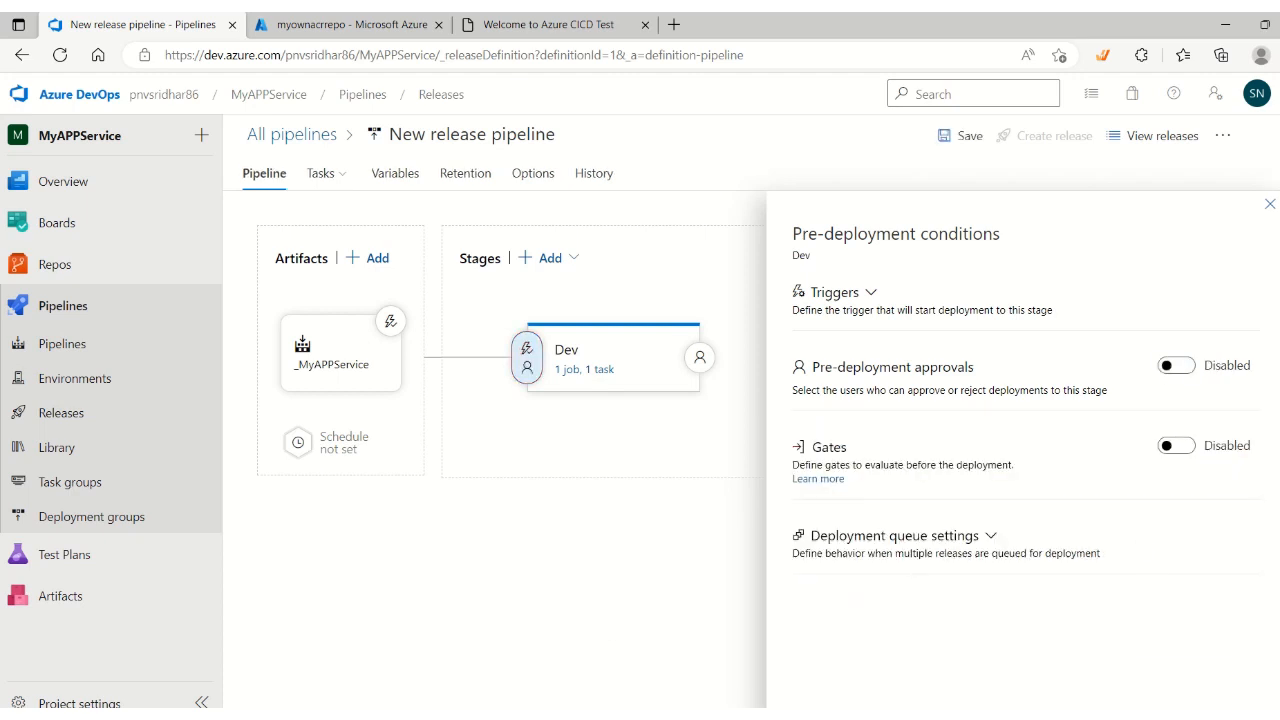
click(1270, 206)
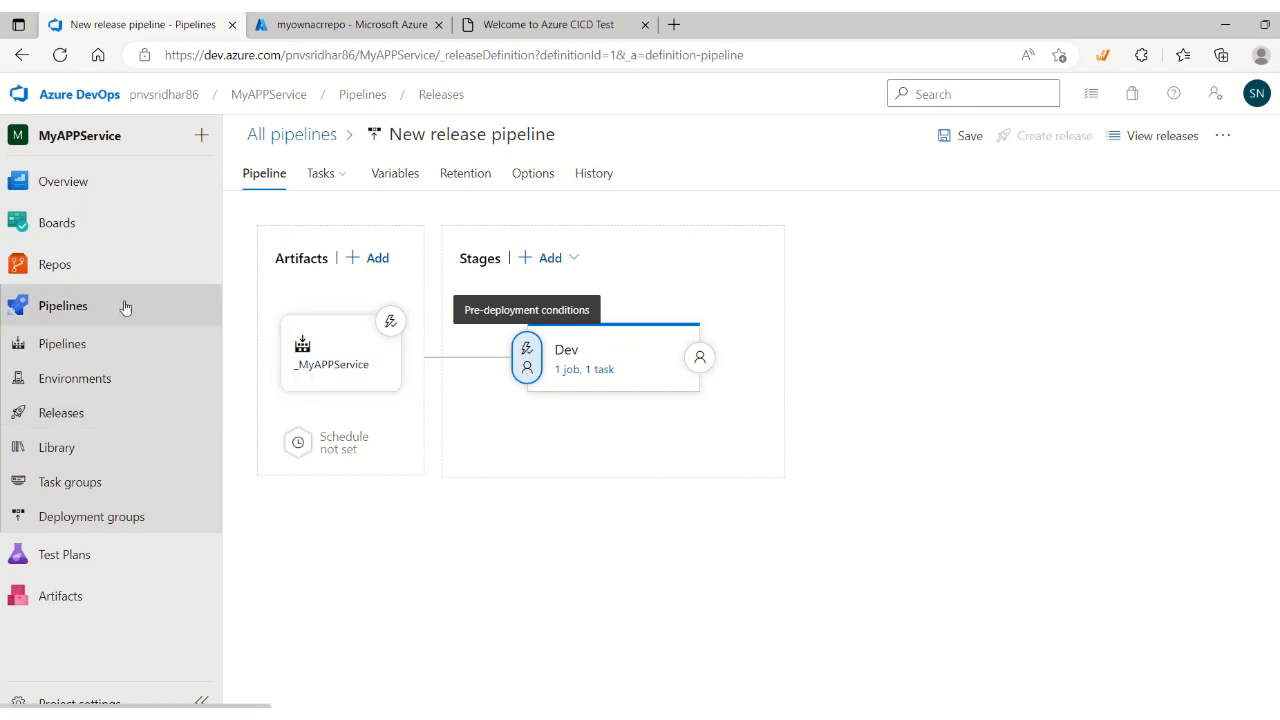
Leave the release pipeline without saving its changes and reopen it for editing from the project's releases
click(94, 314)
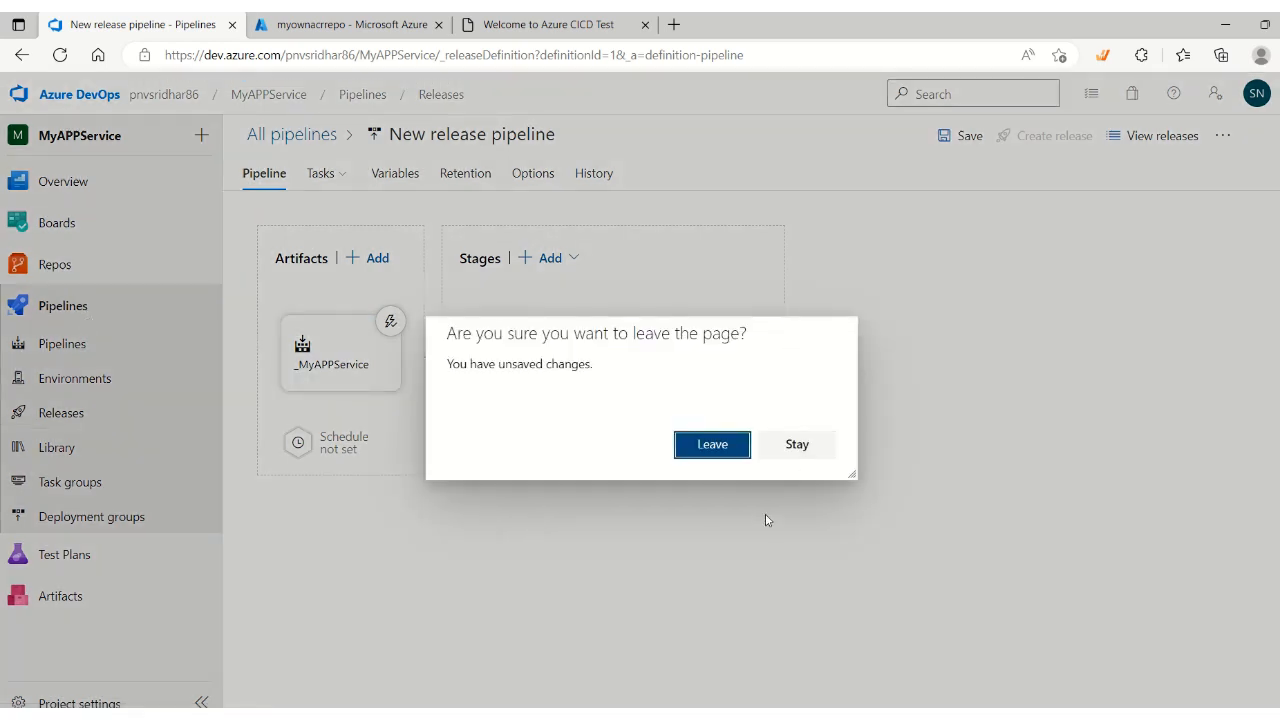
click(688, 449)
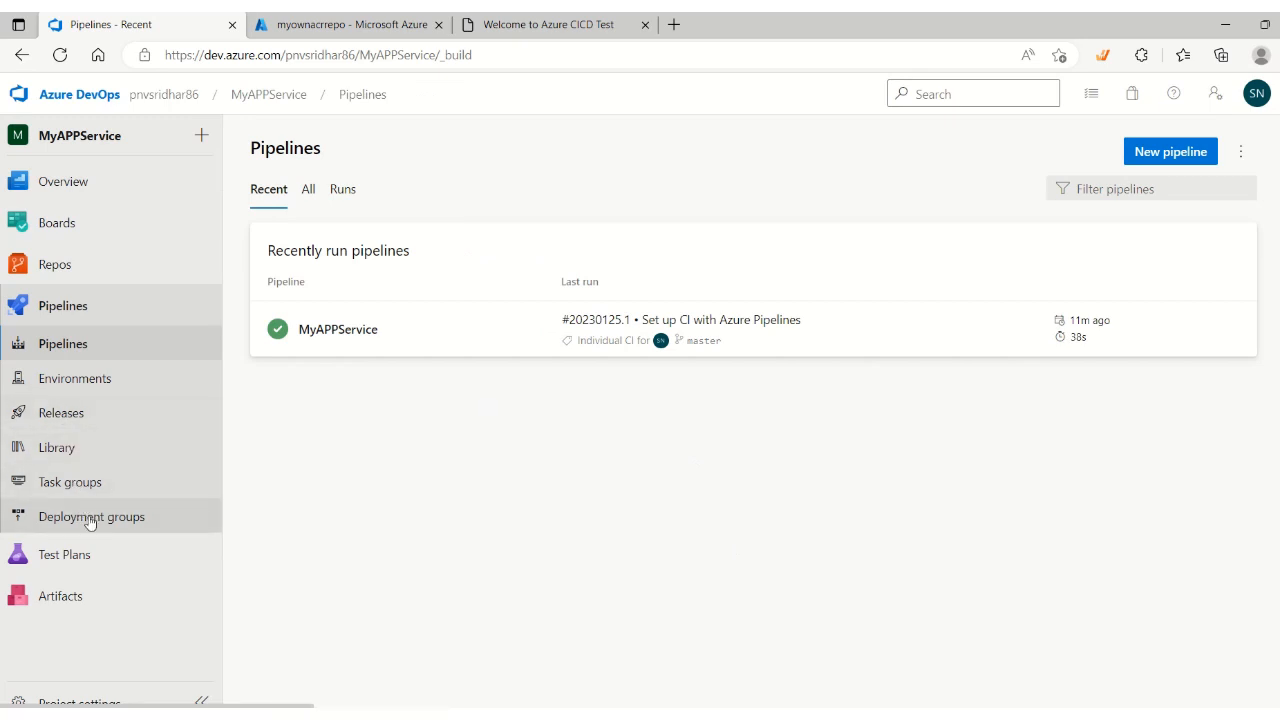
click(60, 412)
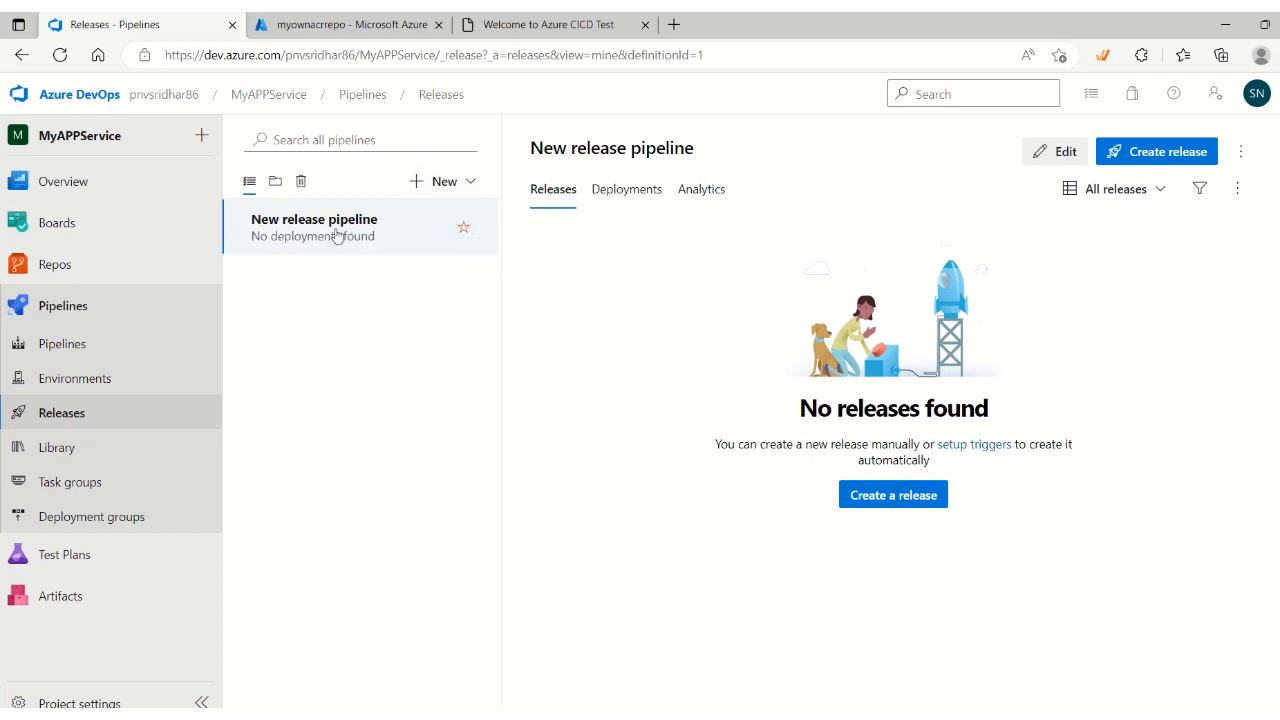
click(1067, 156)
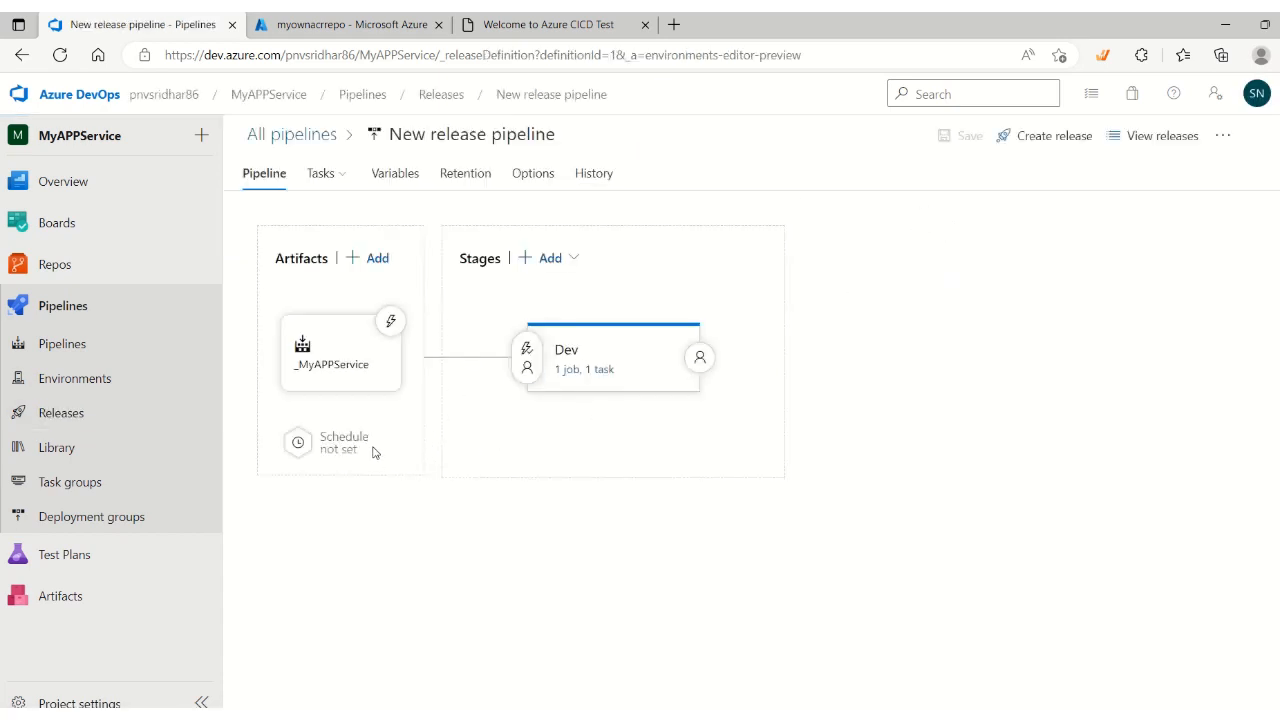
Create a new release from the release pipeline with _MyAPPService artifact version 20230125.1
click(1051, 140)
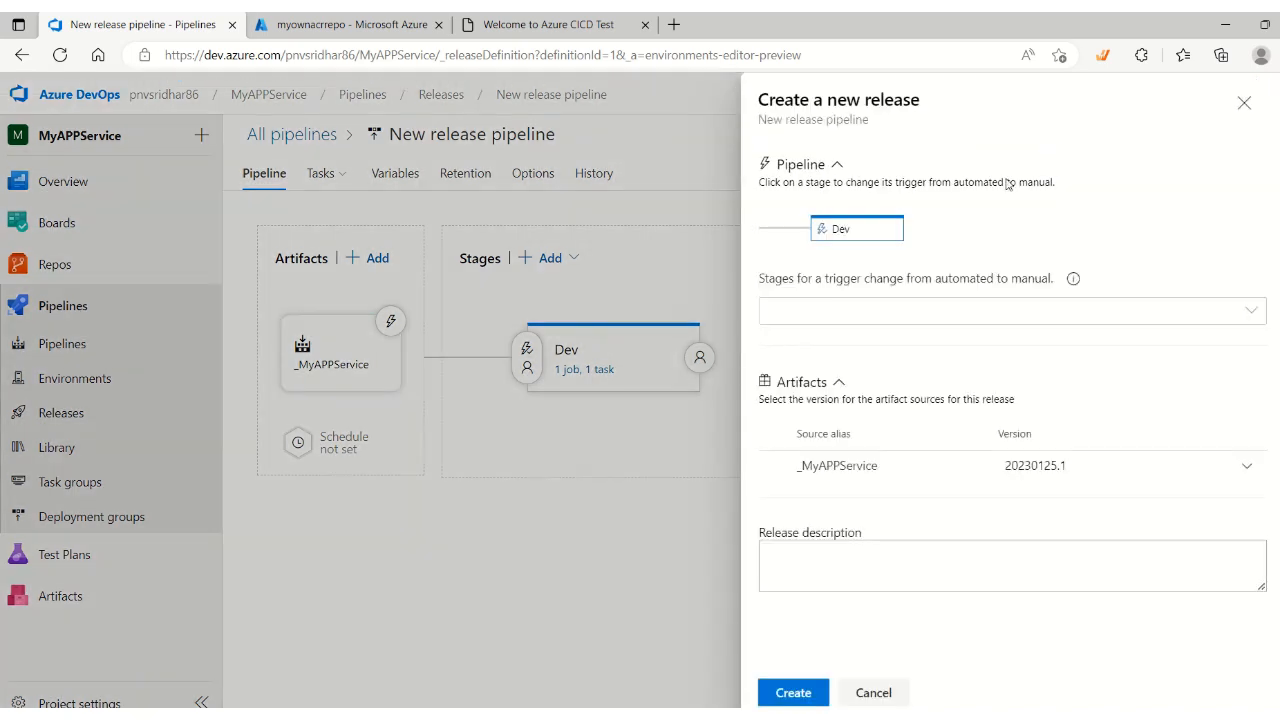
click(794, 691)
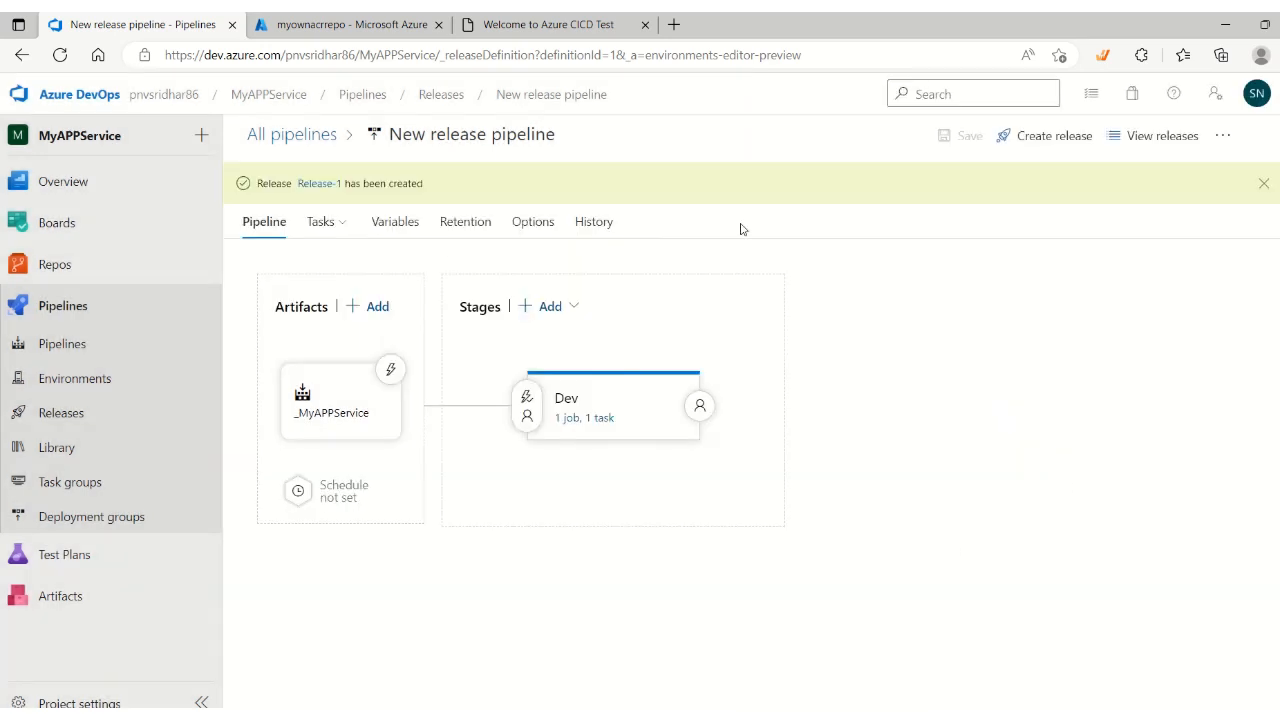
click(1263, 184)
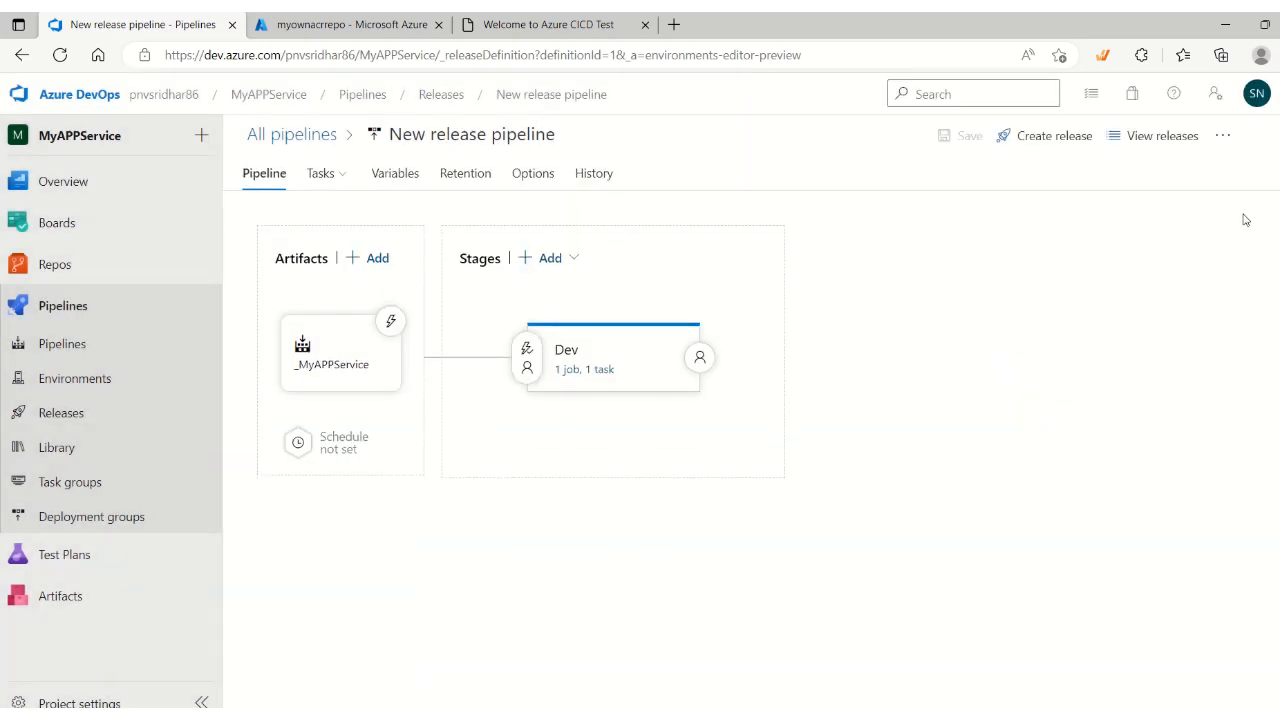
Review the MyAPPService build pipeline's settings and open its azure-pipelines.yml file for editing
click(66, 308)
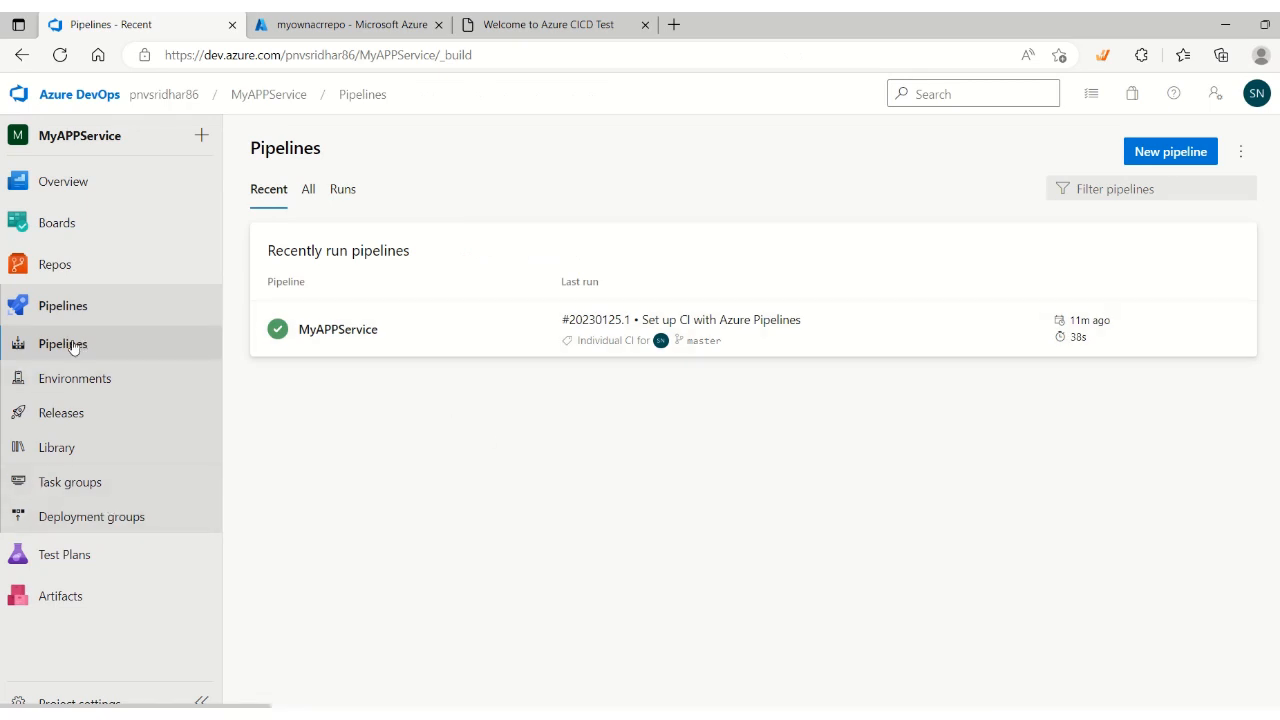
click(1241, 152)
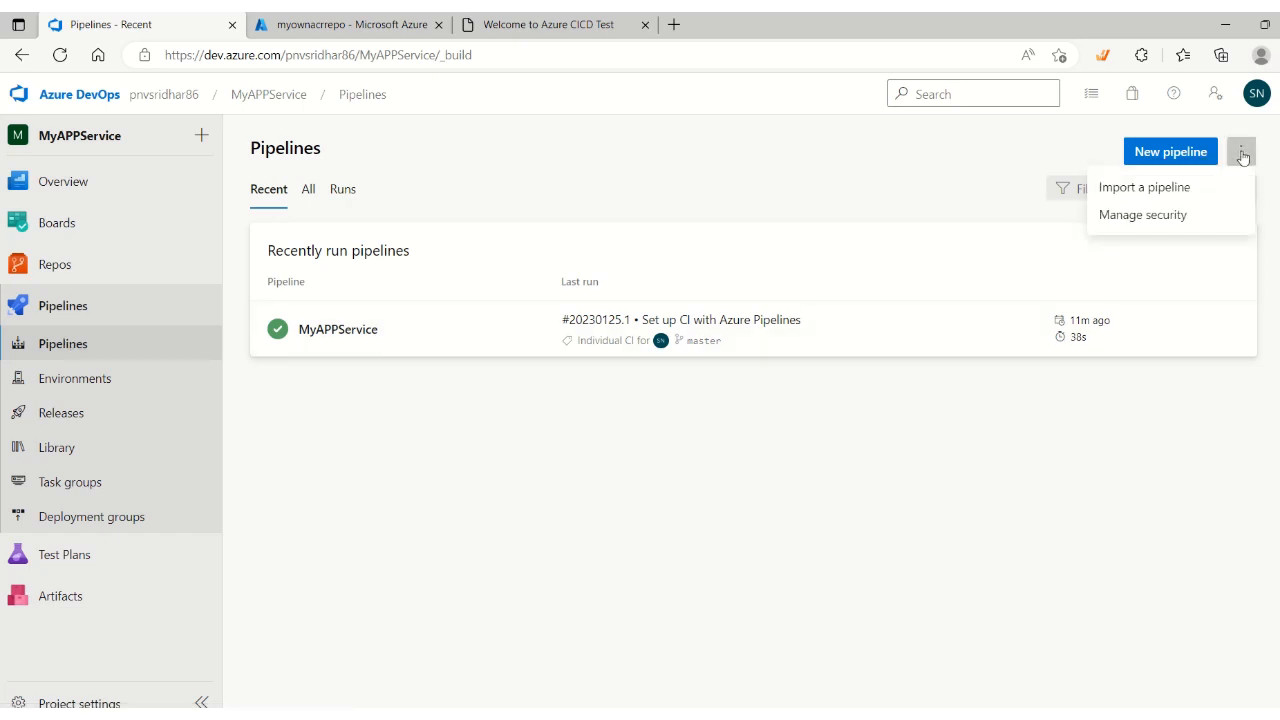
click(381, 336)
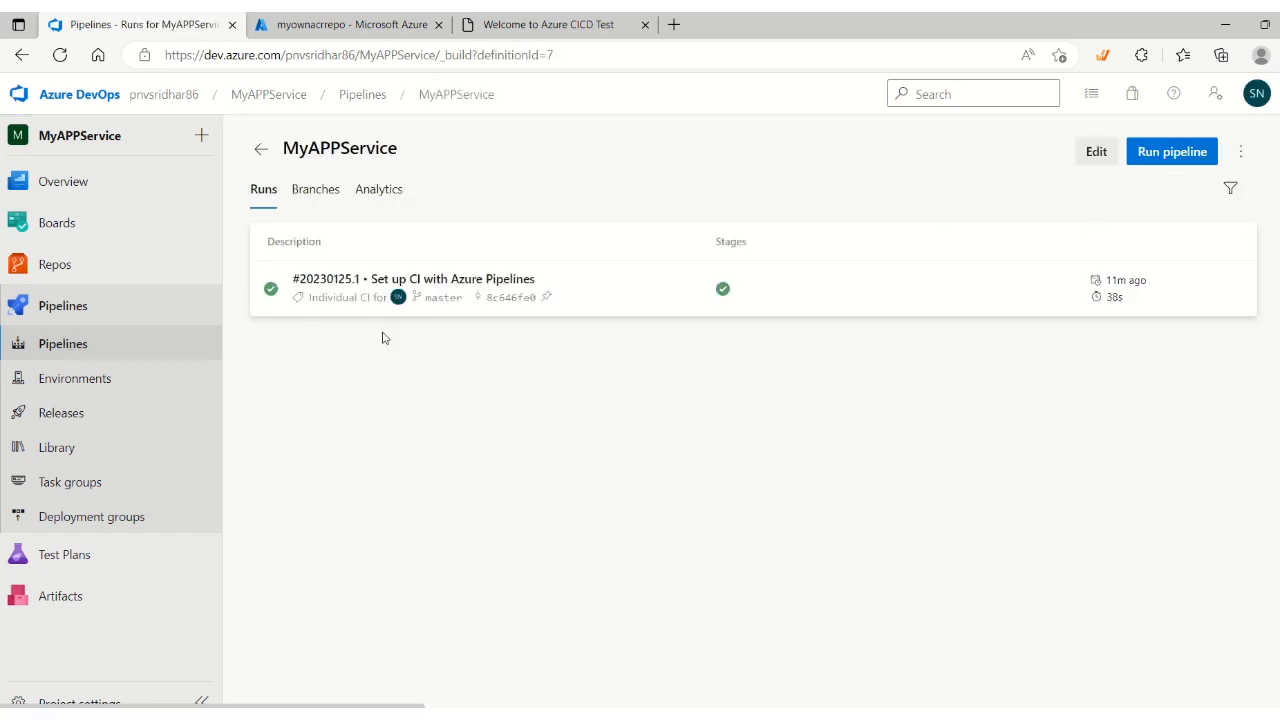
click(1241, 152)
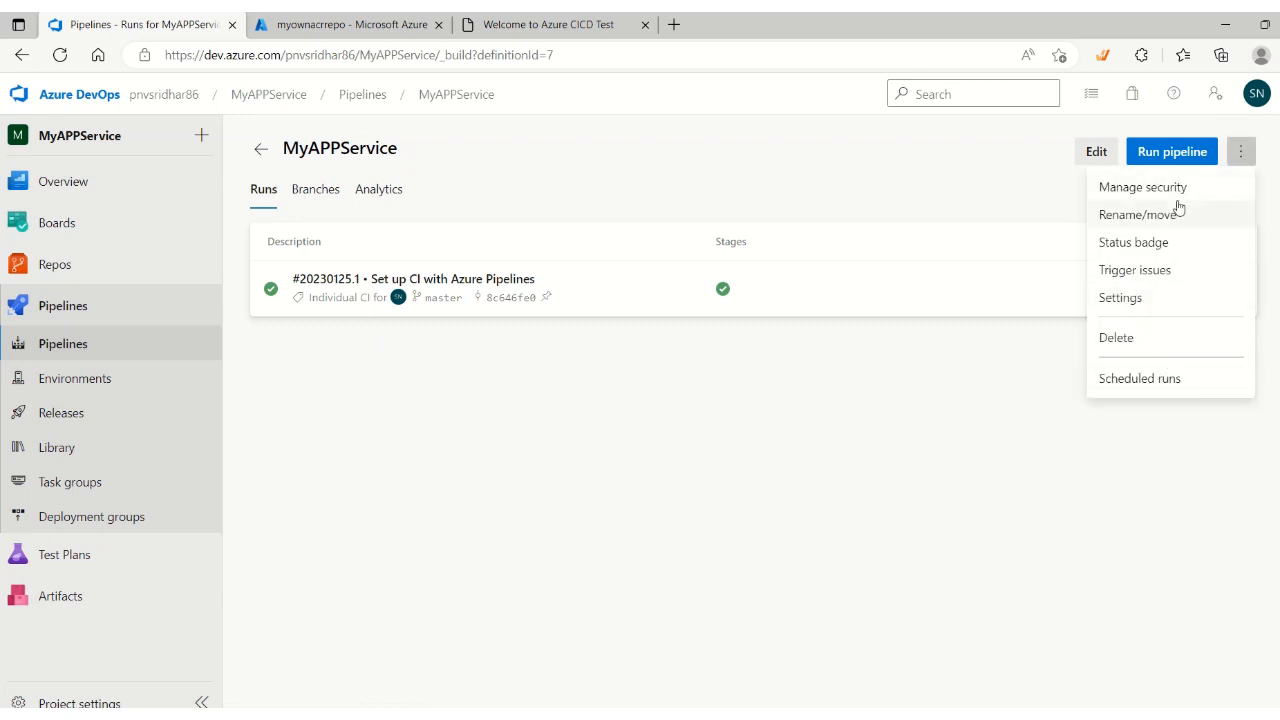
click(1128, 297)
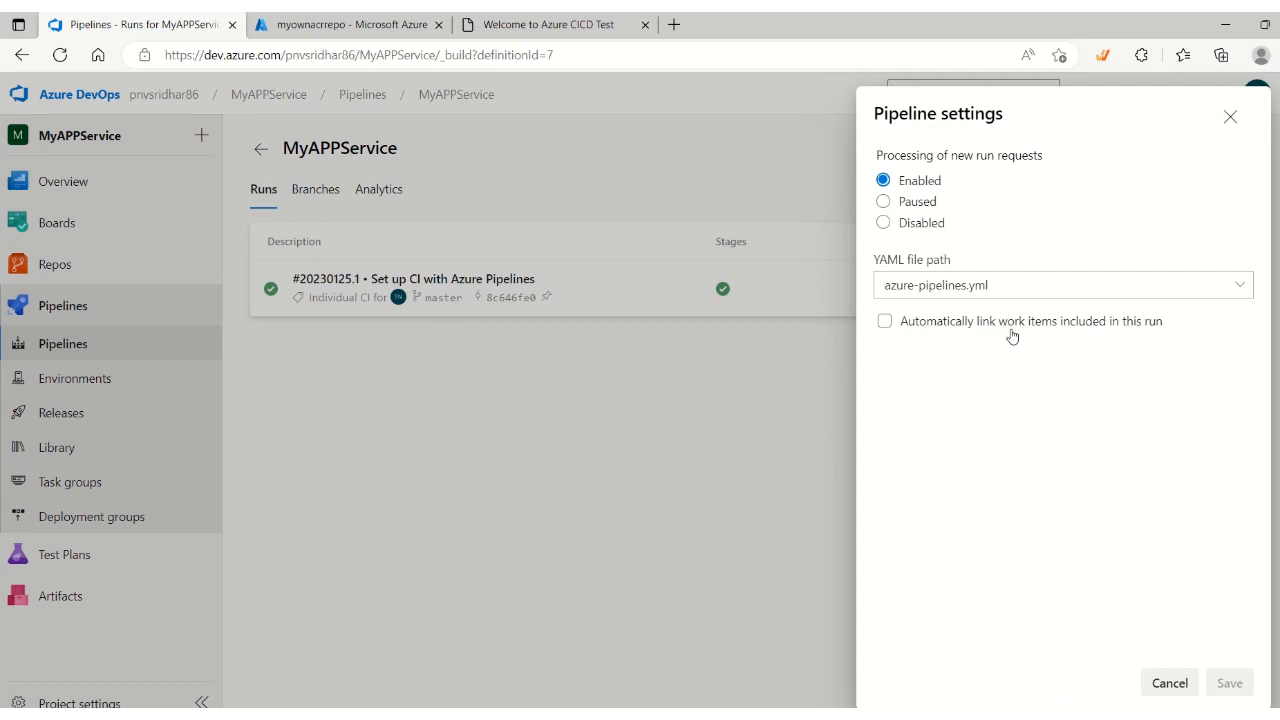
click(1230, 117)
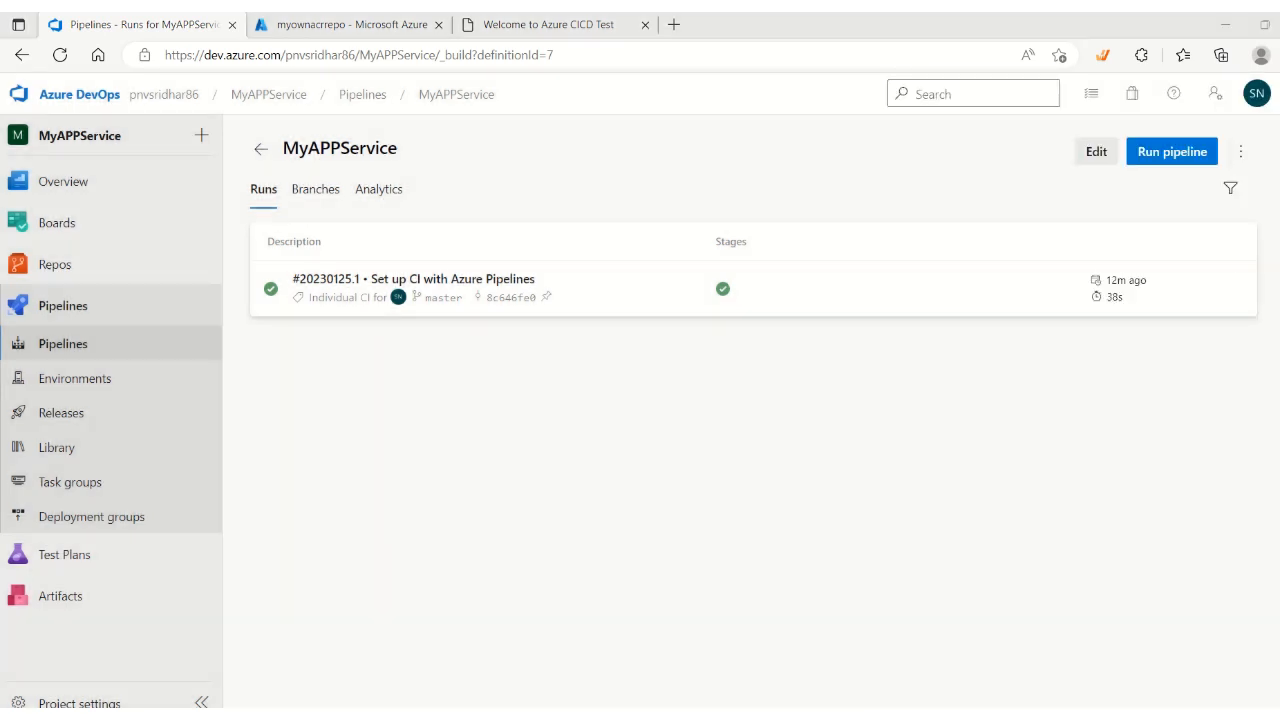
click(1100, 155)
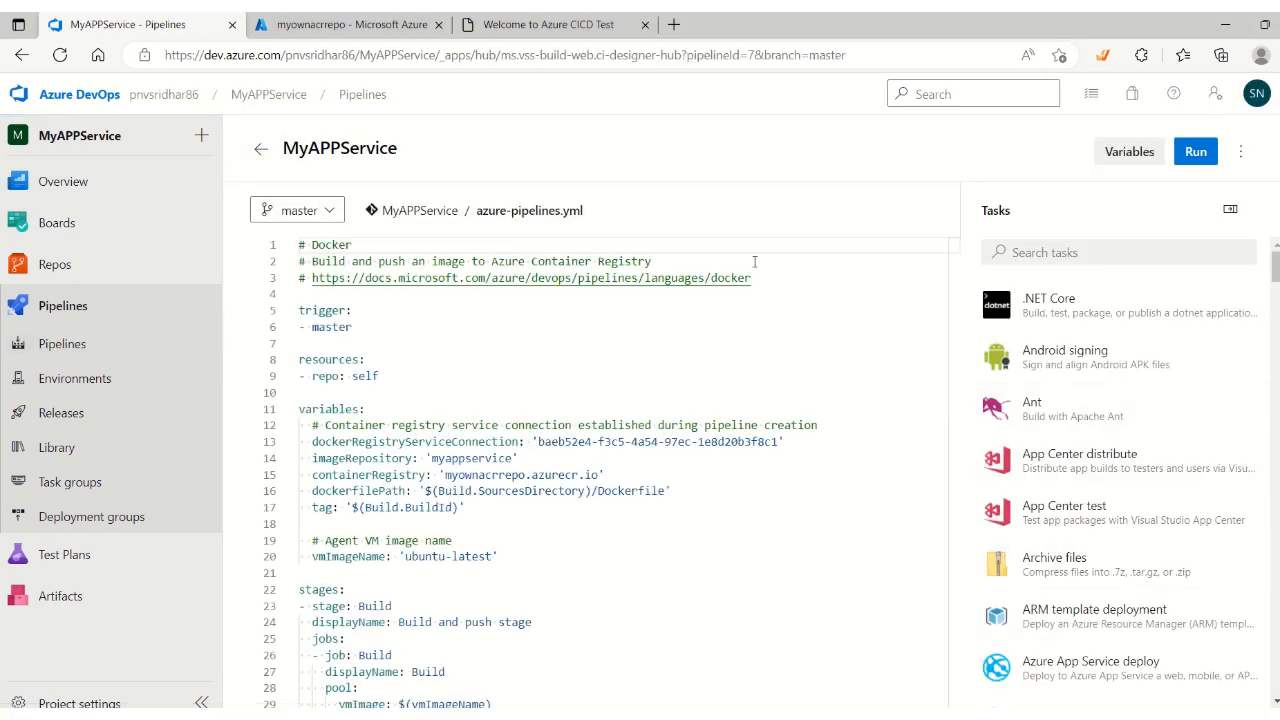
Review the MyAPPService build pipeline's trigger settings and return to the pipelines list
click(1240, 158)
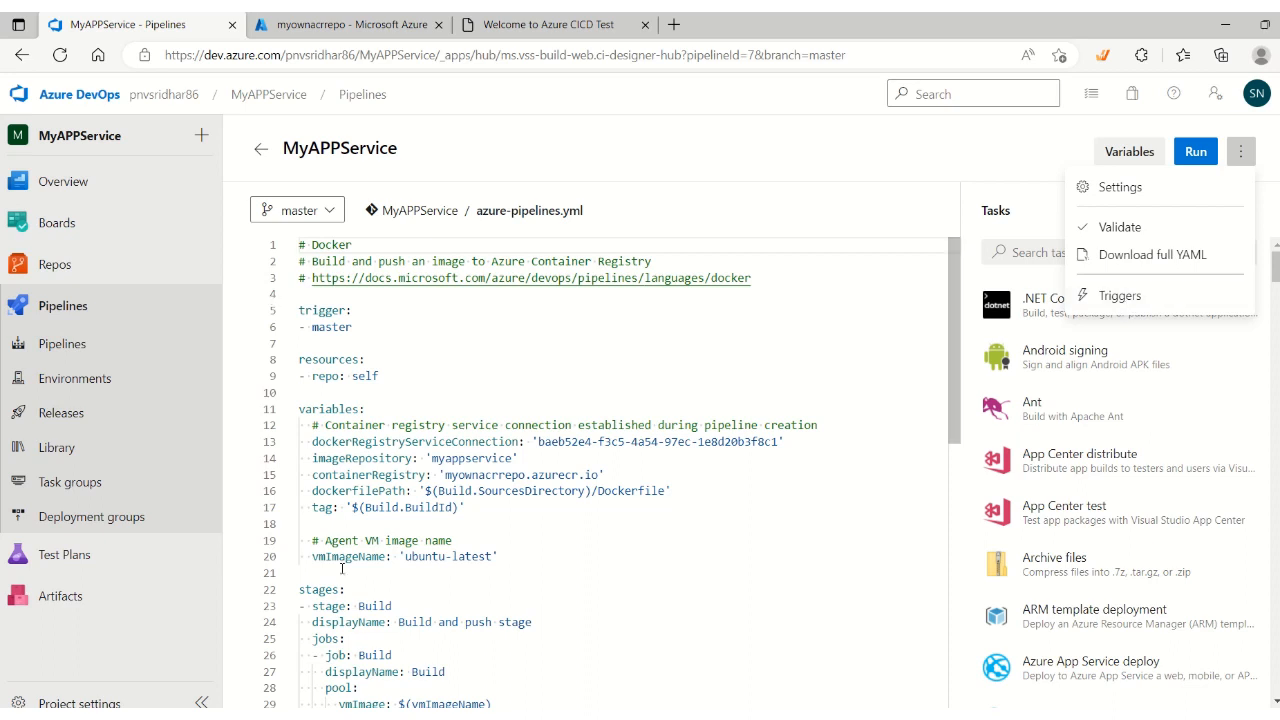
click(1130, 298)
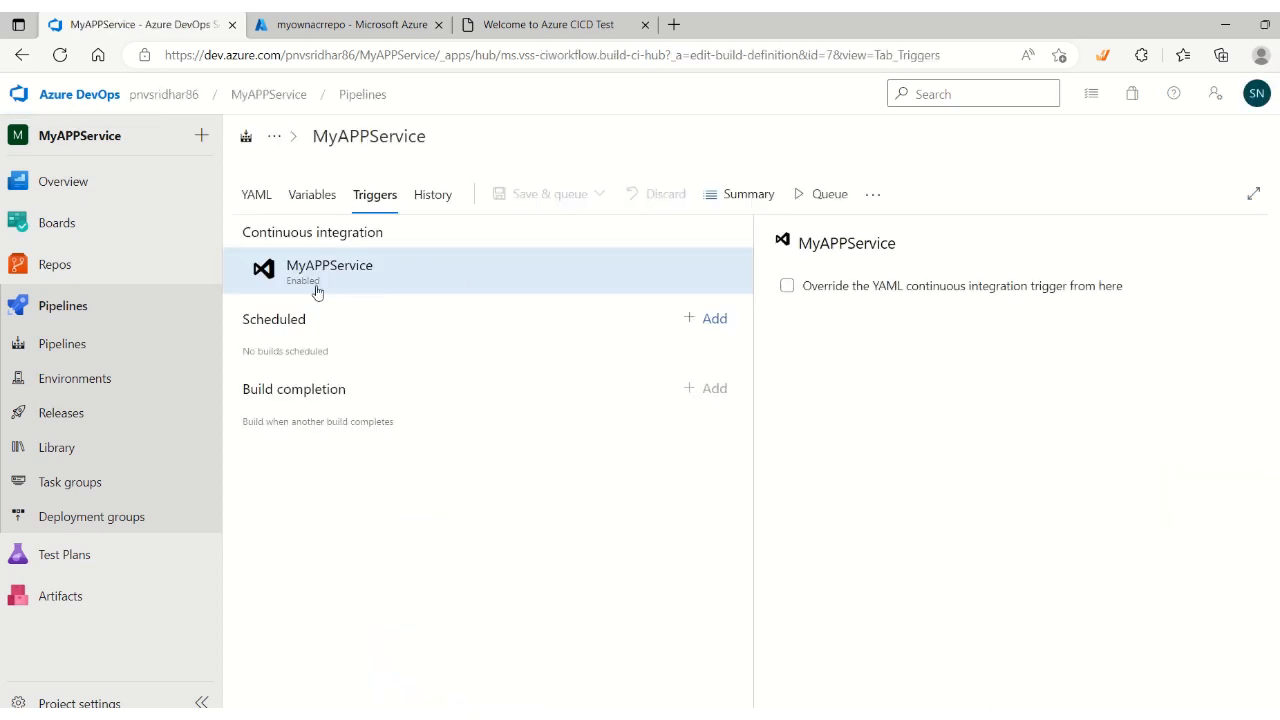
click(62, 308)
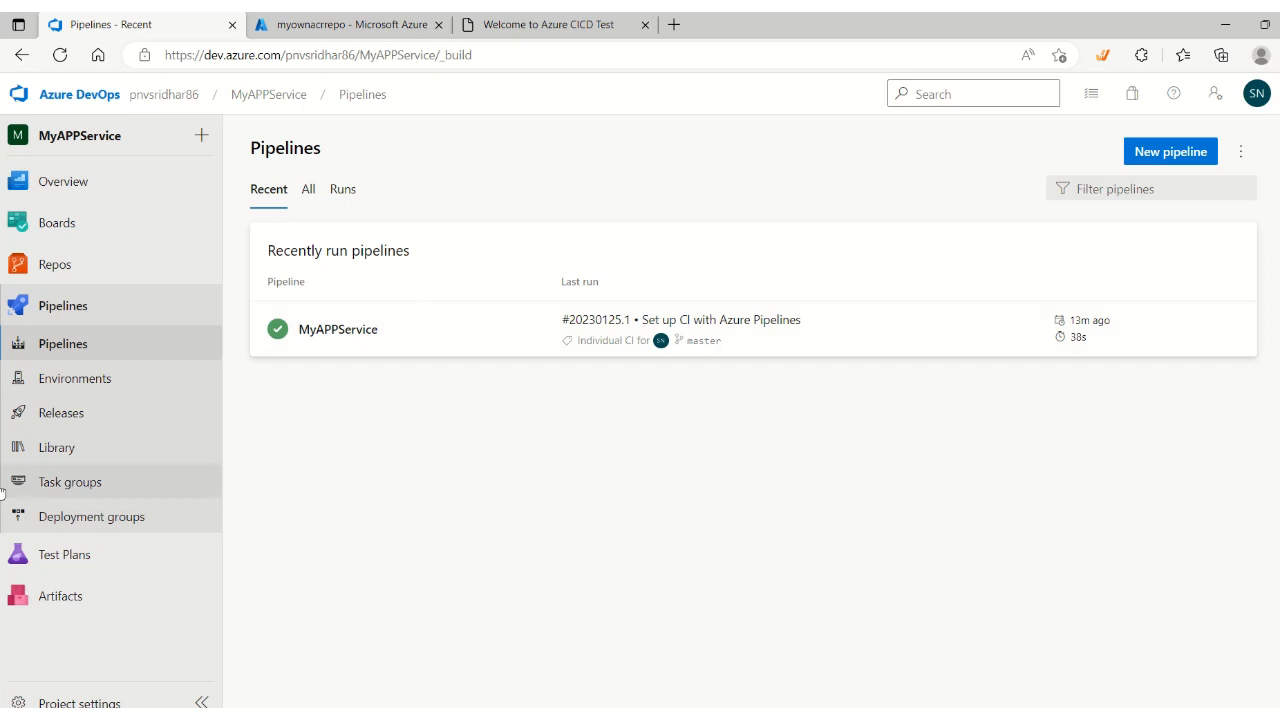
Open the release pipeline from the project's releases for editing to review its artifact and Dev stage
click(62, 412)
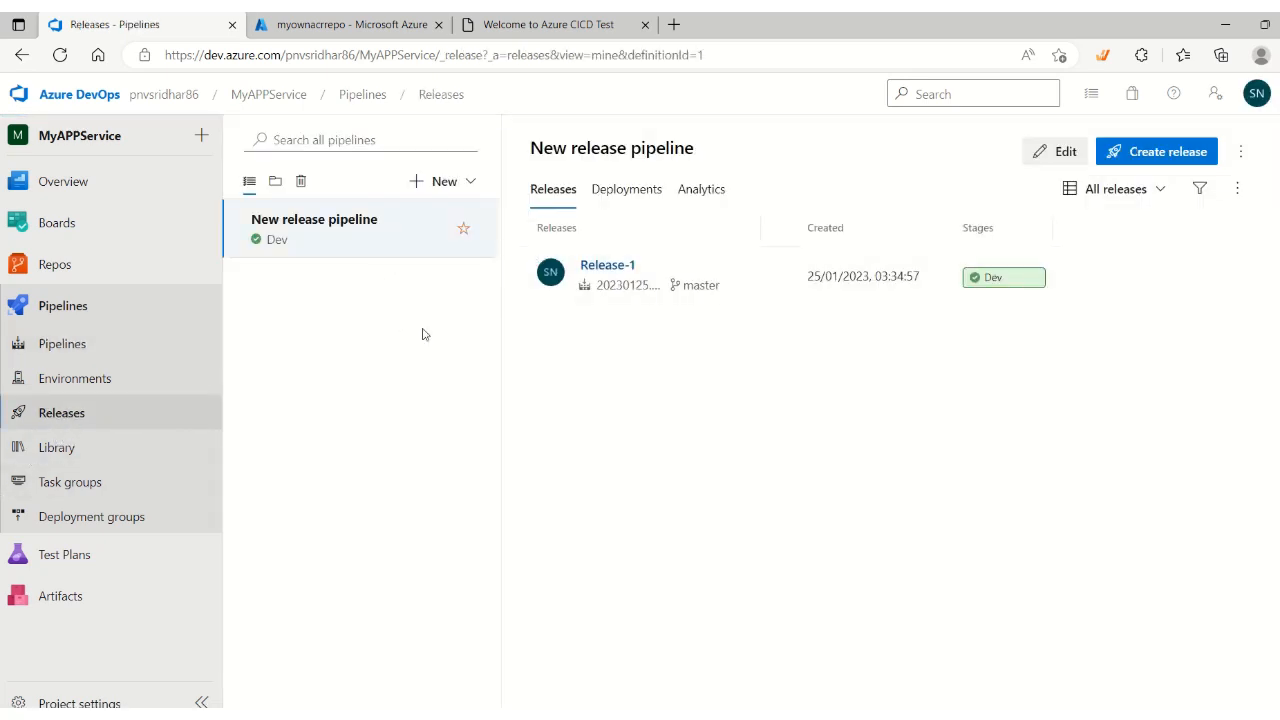
click(1064, 151)
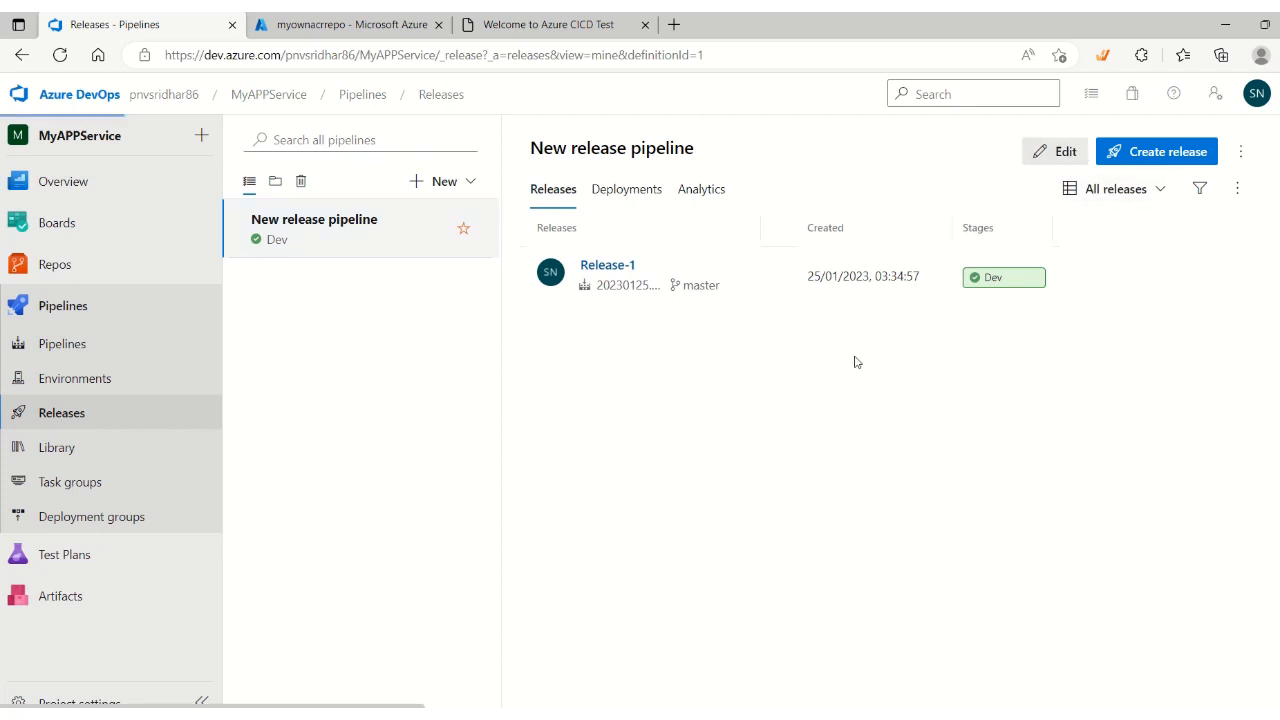
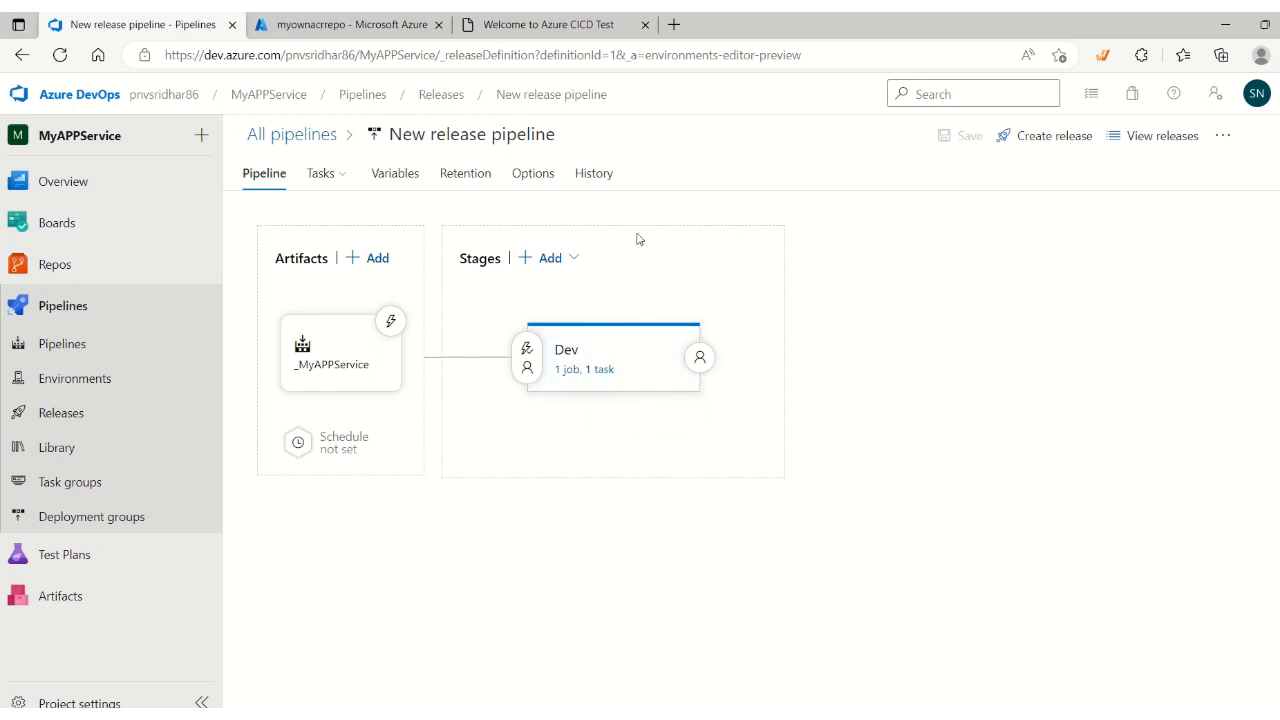
mouse_move(600, 374)
Reload the deployed web app page at mysriserviceapp.azurewebsites.net
click(550, 22)
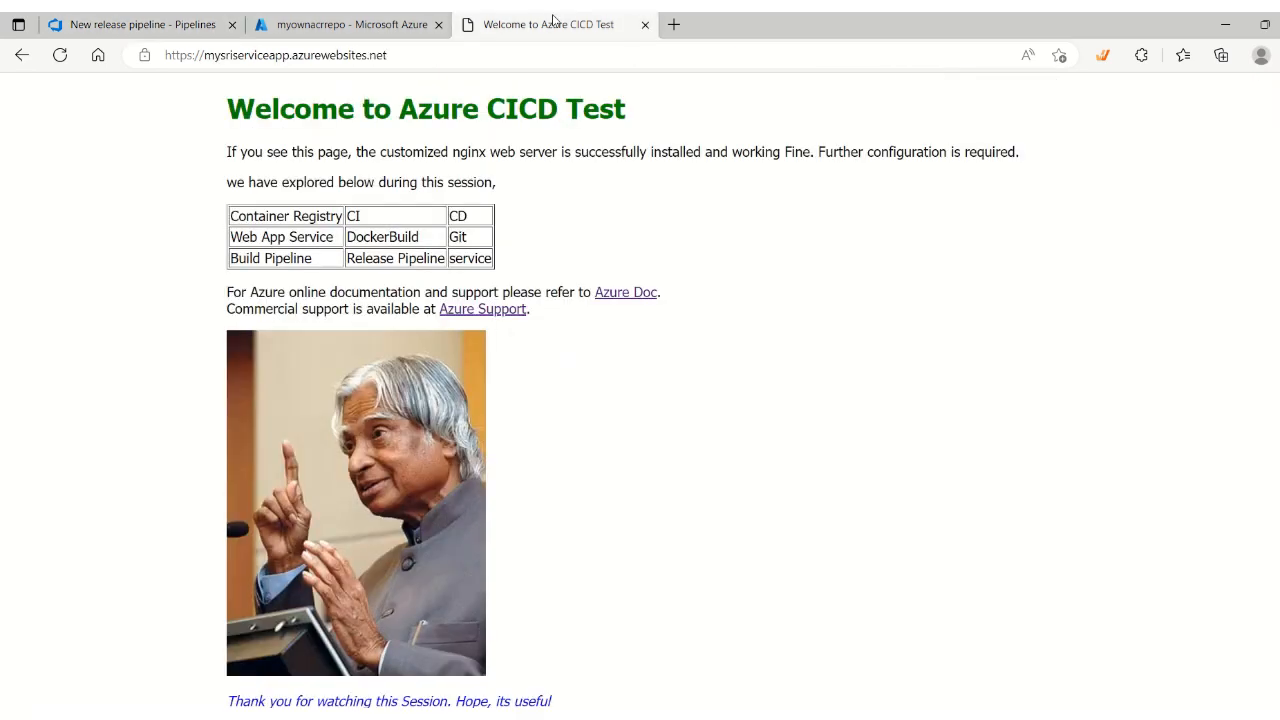
click(509, 60)
key(Return)
mouse_move(459, 668)
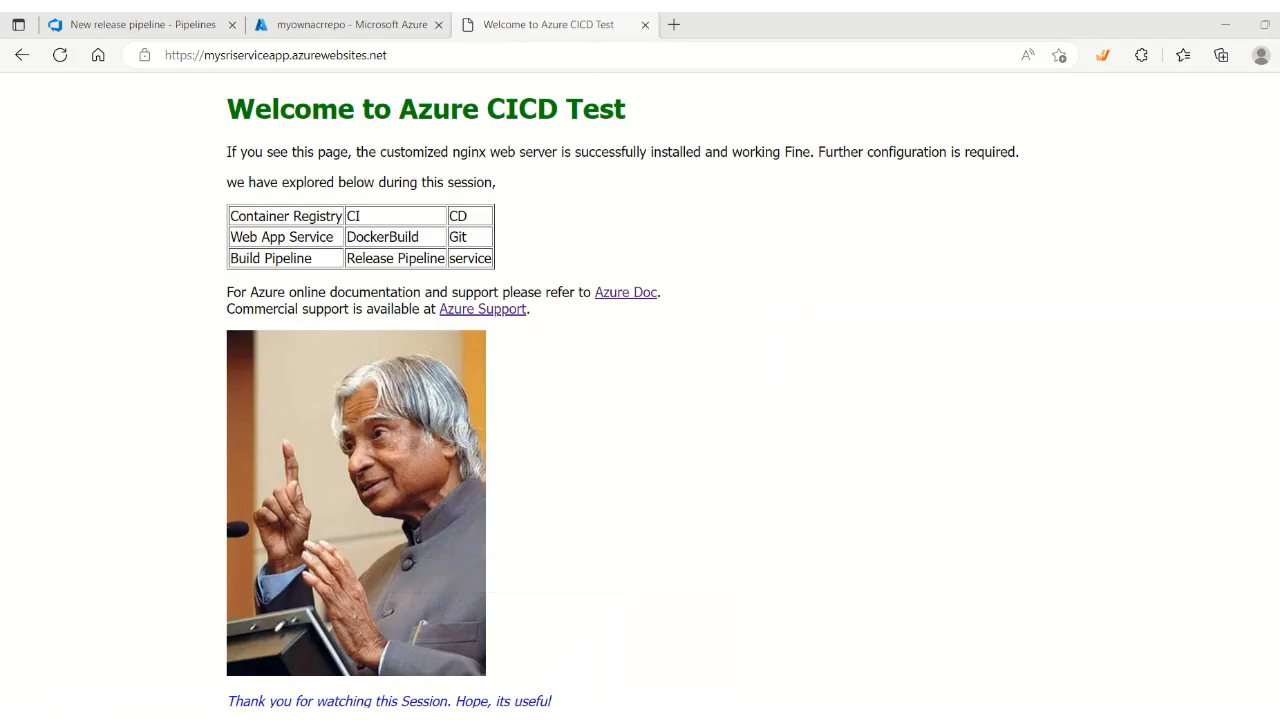
Switch to Visual Studio Code and list the MyAPPService folder's contents in the terminal with ls
key(alt+Tab)
key(Return)
key(Return)
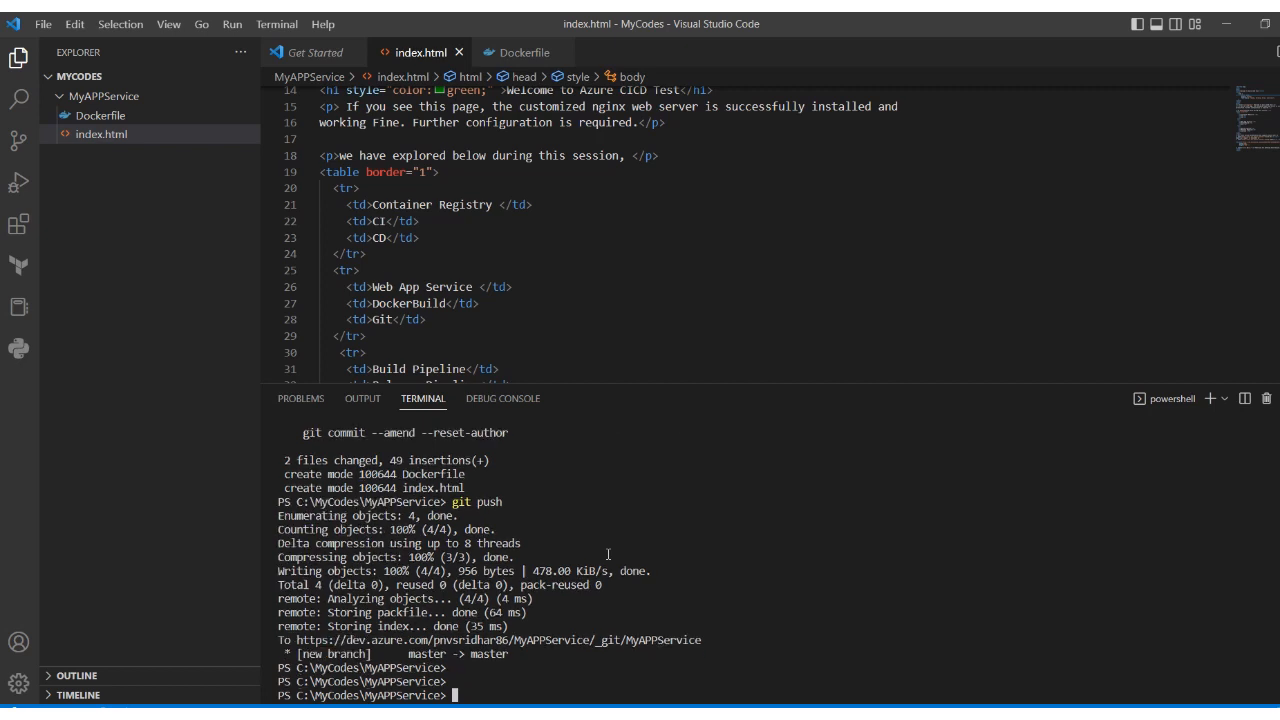
text(l s)
key(BackSpace)
key(BackSpace)
key(BackSpace)
text(ls)
key(Return)
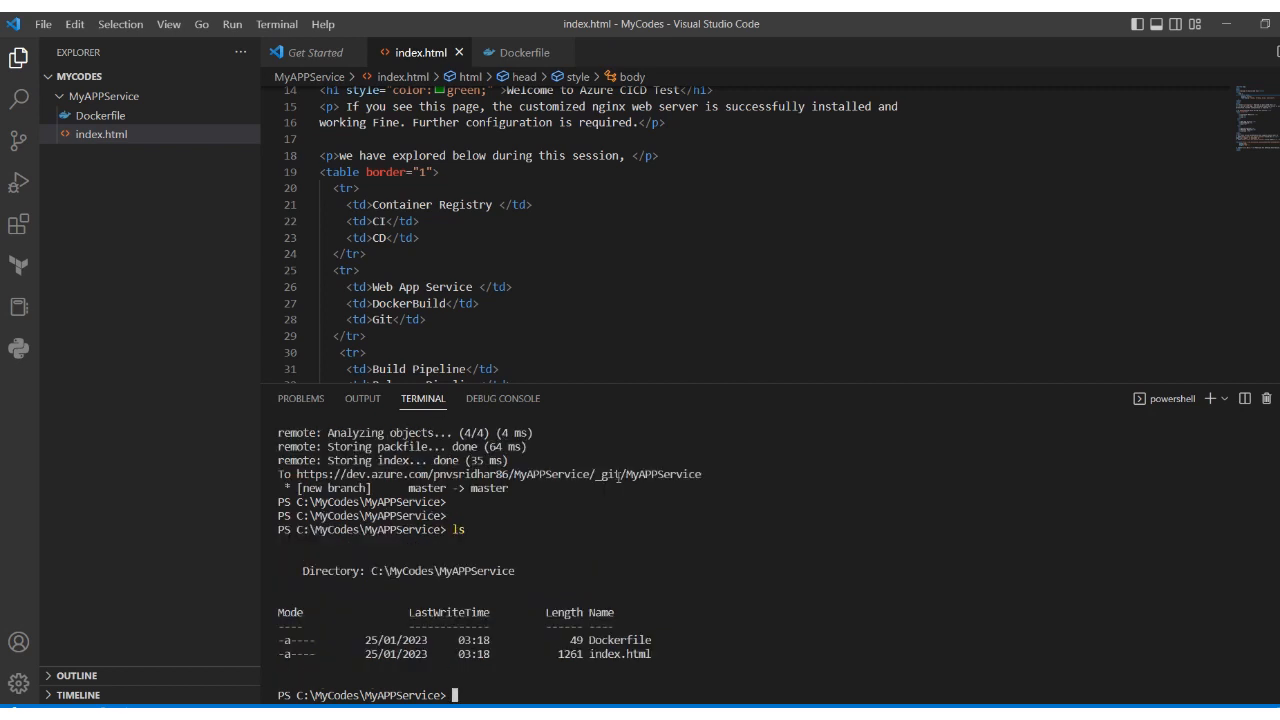
key(Return)
key(Return)
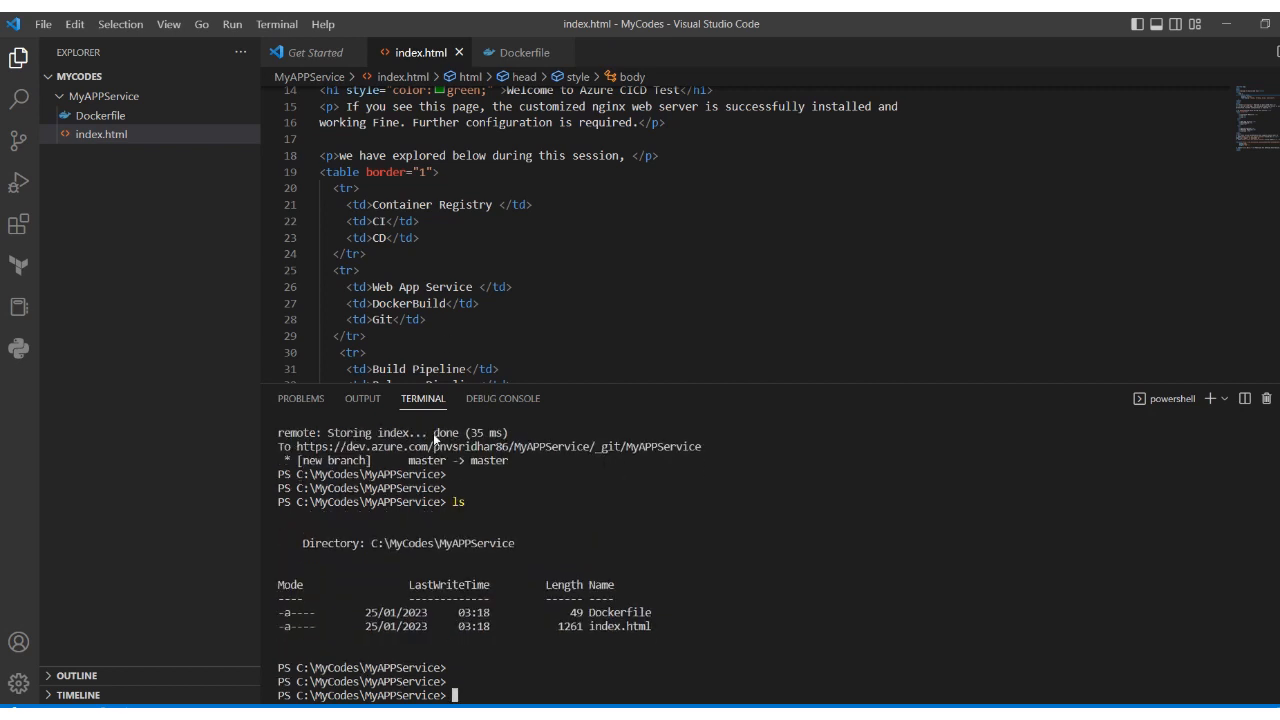
Look at the Dockerfile and change both the title and the h1 heading in index.html to "Welcome to Azure CICD Test 1"
click(108, 116)
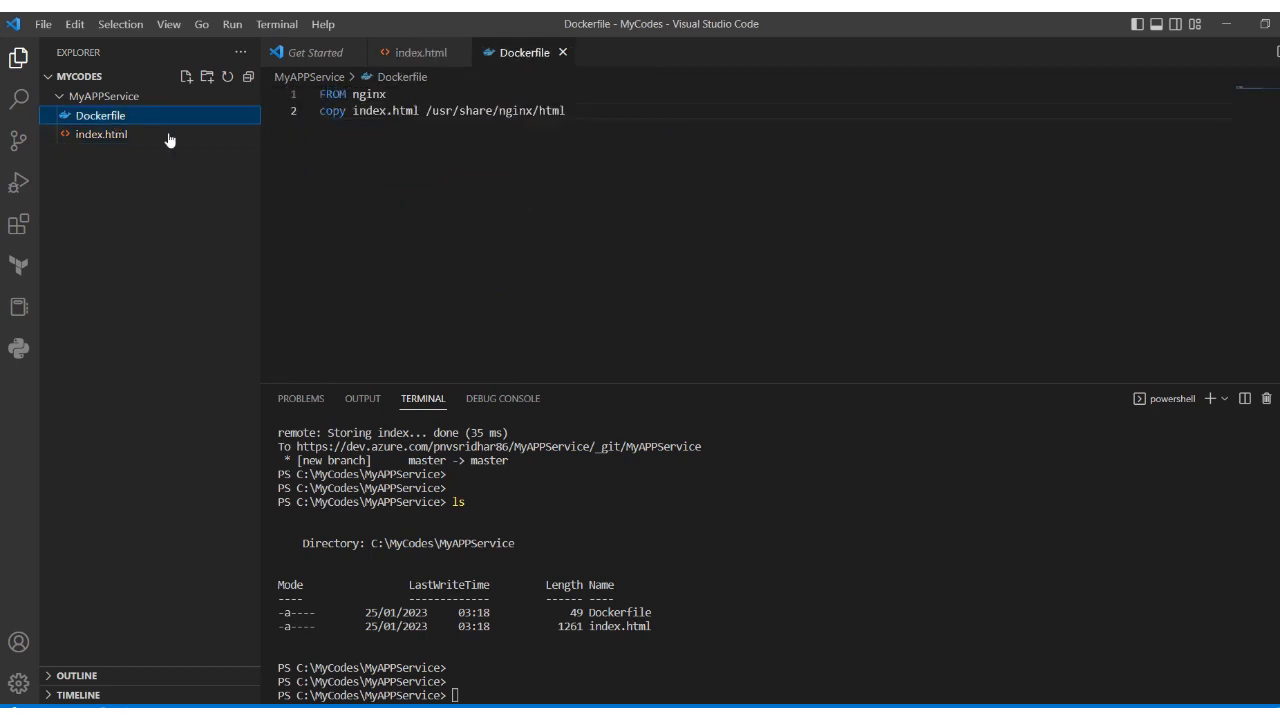
click(88, 134)
scroll(555, 224, up, 5)
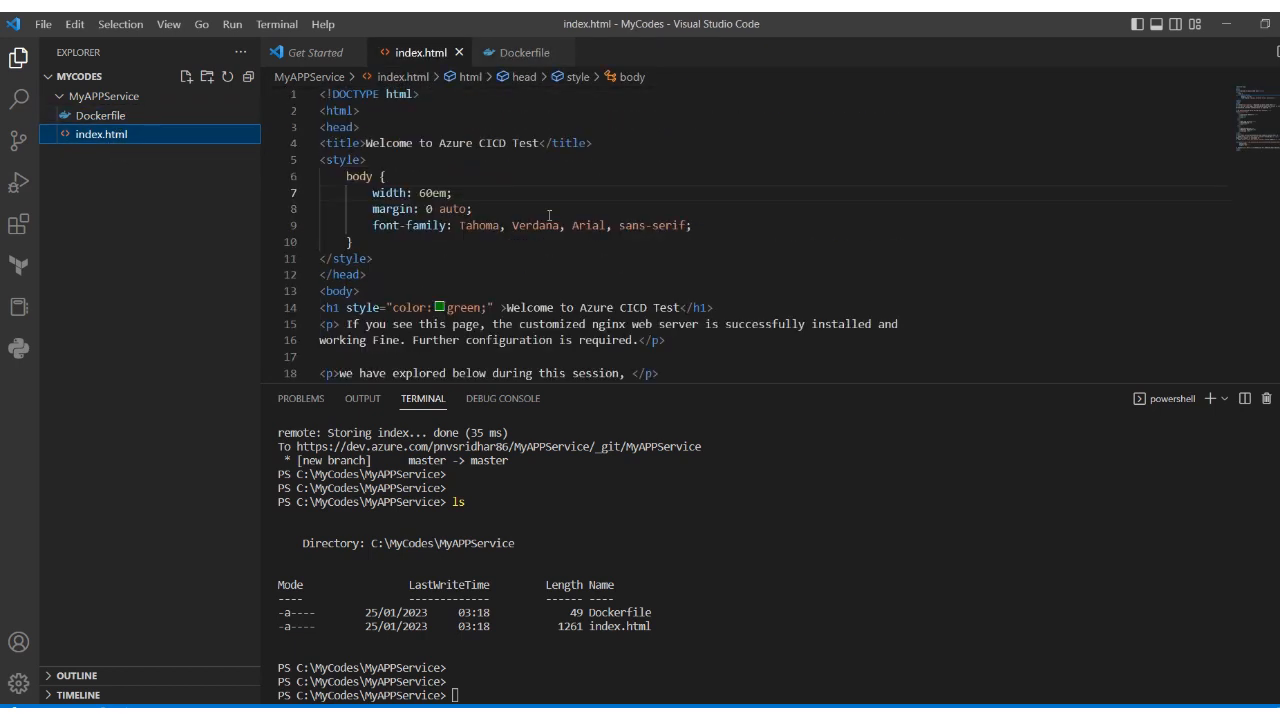
click(539, 143)
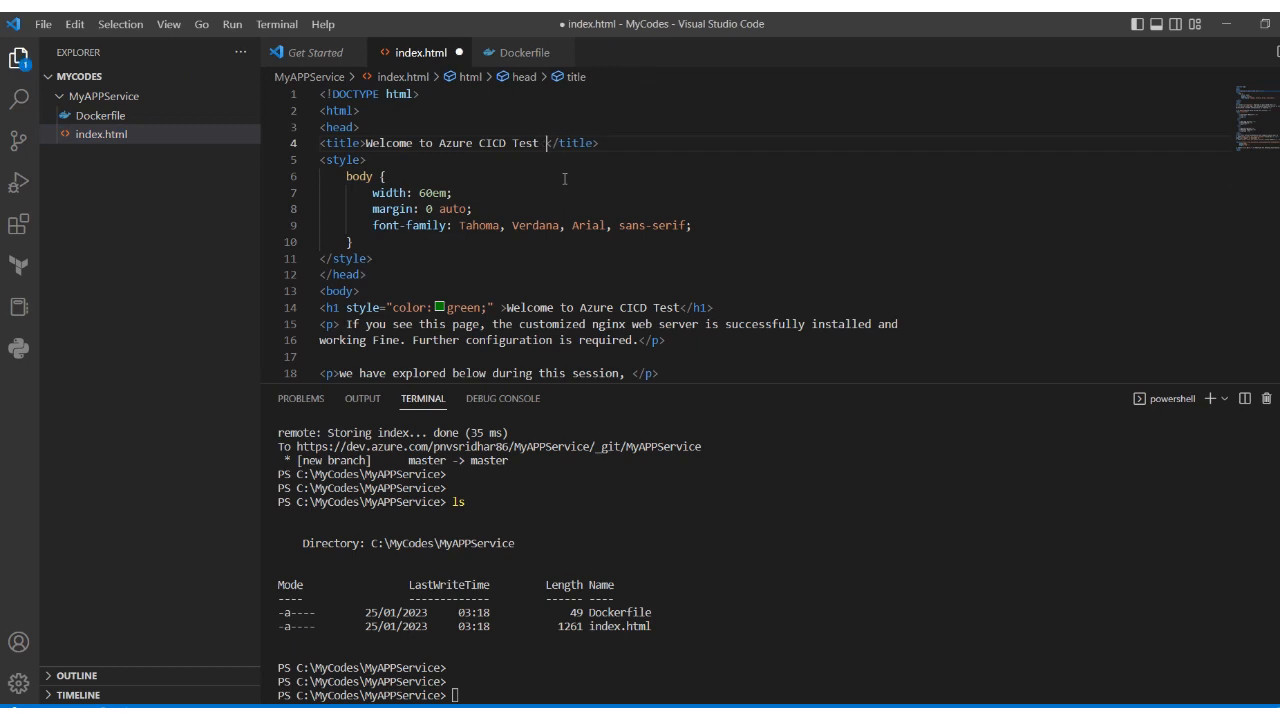
text(1)
click(679, 309)
text(1)
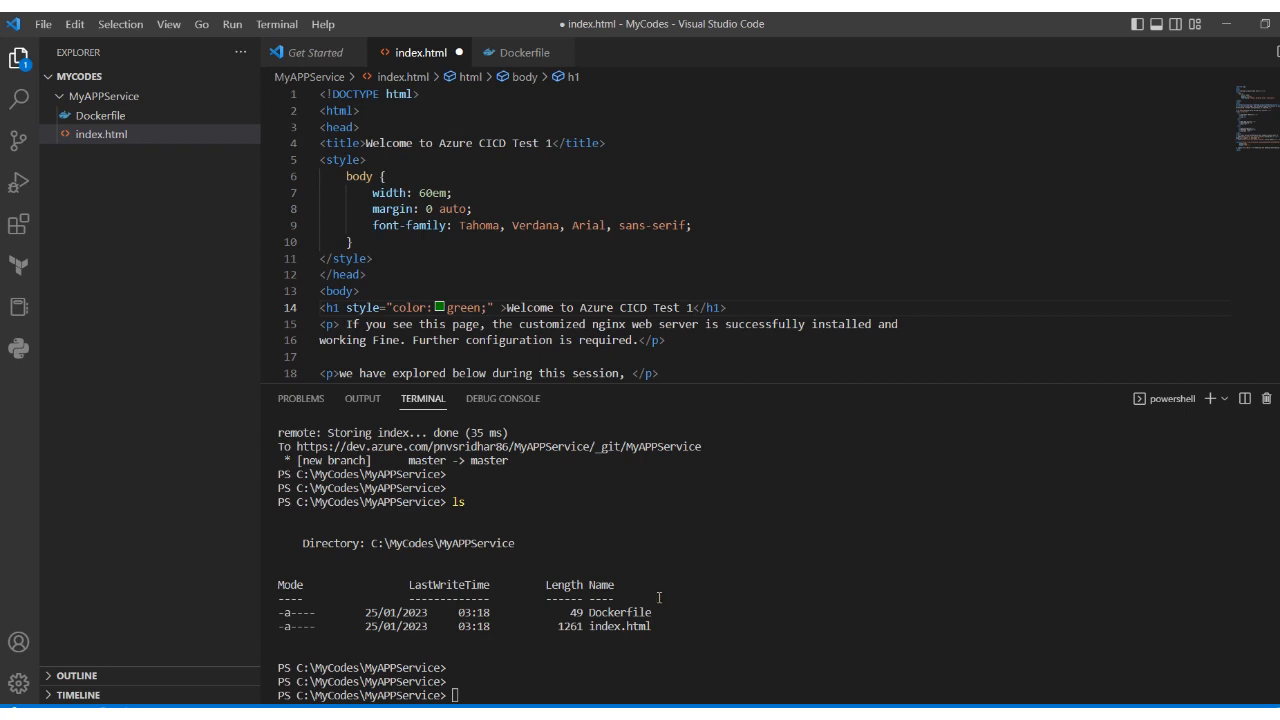
click(685, 630)
text(git add .)
key(BackSpace)
key(BackSpace)
key(BackSpace)
key(BackSpace)
key(BackSpace)
key(BackSpace)
key(BackSpace)
key(BackSpace)
key(BackSpace)
Save index.html and stage all changes in the repository with git add
click(687, 372)
key(ctrl+s)
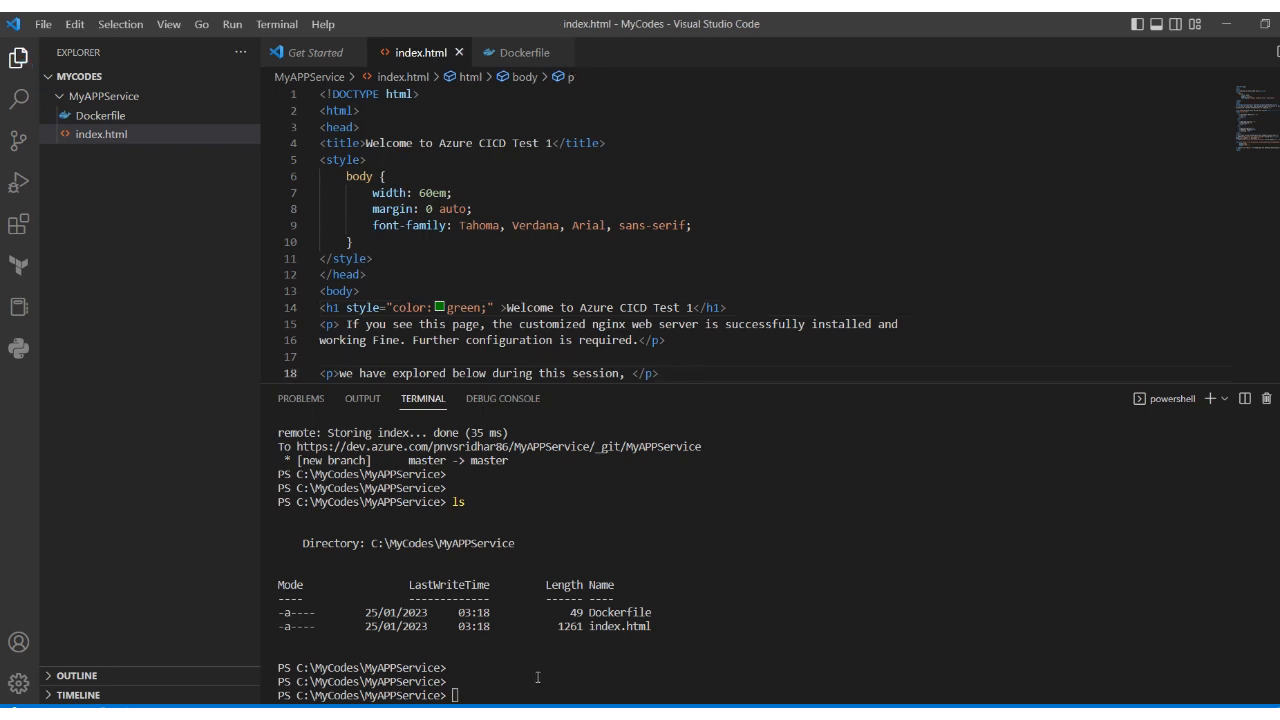
click(537, 678)
text(git add .)
key(Return)
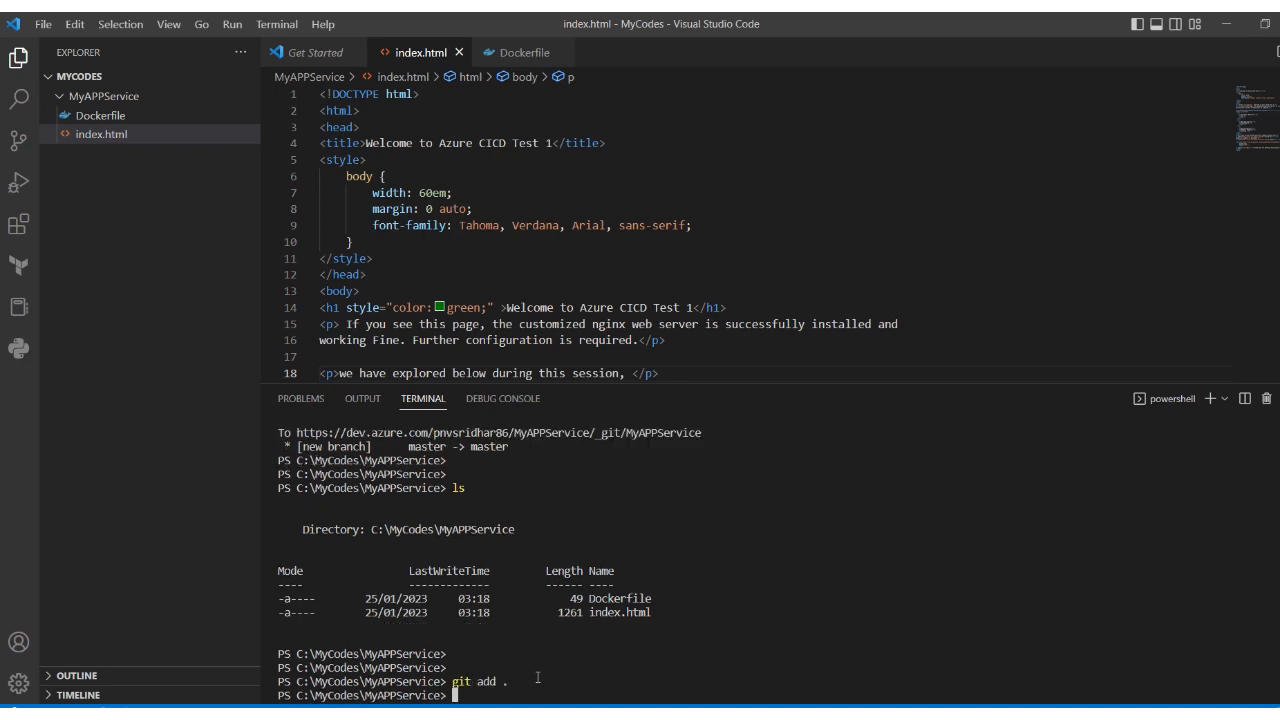
Commit the staged changes with the message "first CICD start"
text(git commit -m "first CICD start)
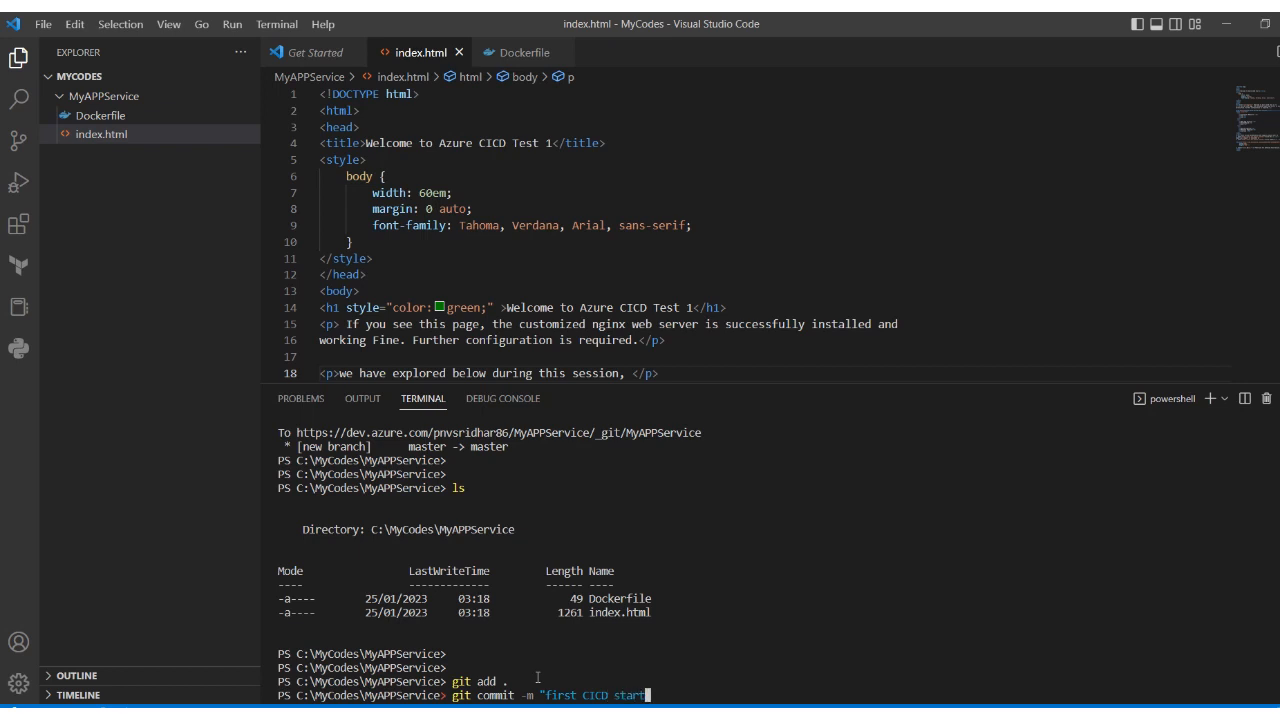
text(")
key(Return)
key(Return)
key(Return)
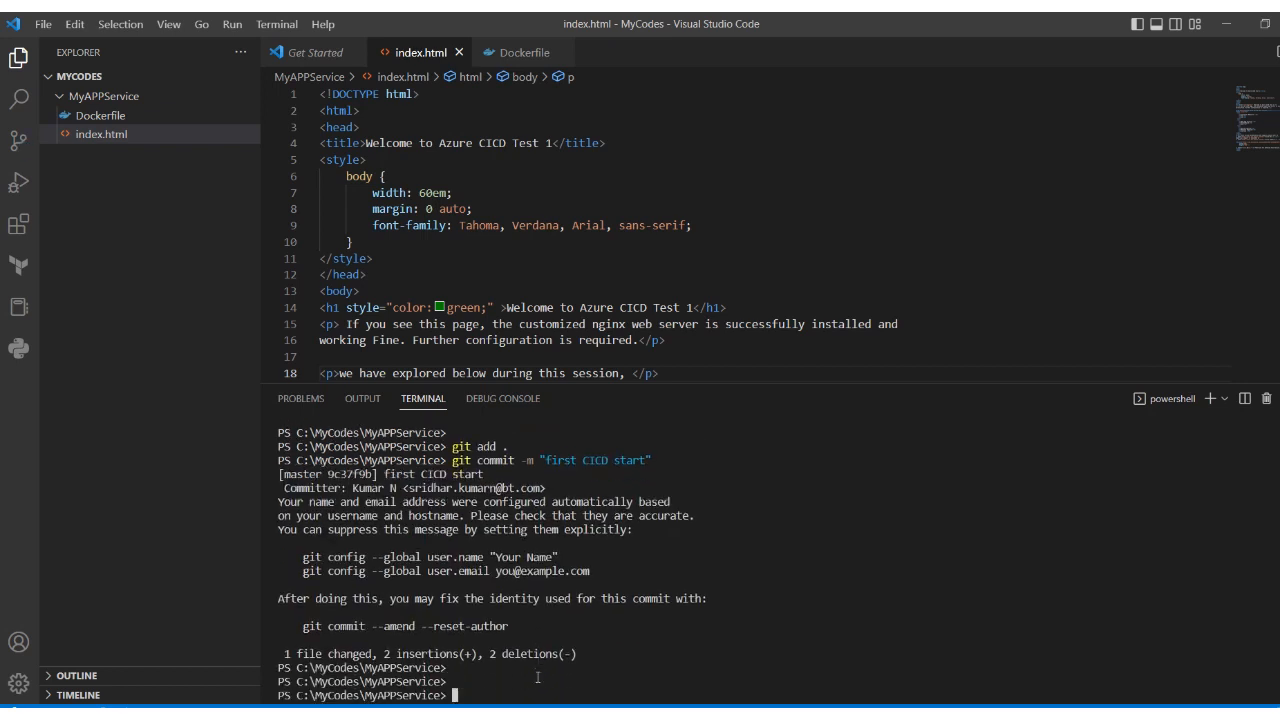
Try to push the commit to the remote repository and pull the remote changes into the local branch
text(git push)
key(Return)
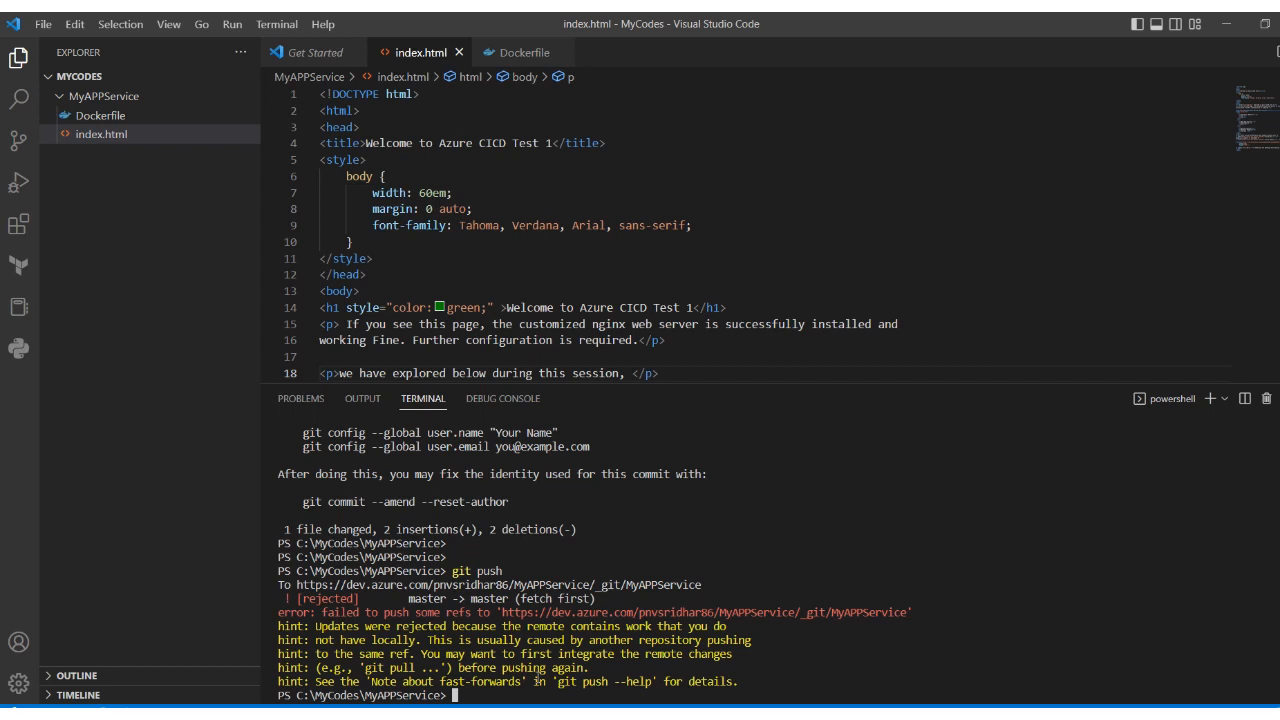
text(git pull)
key(Return)
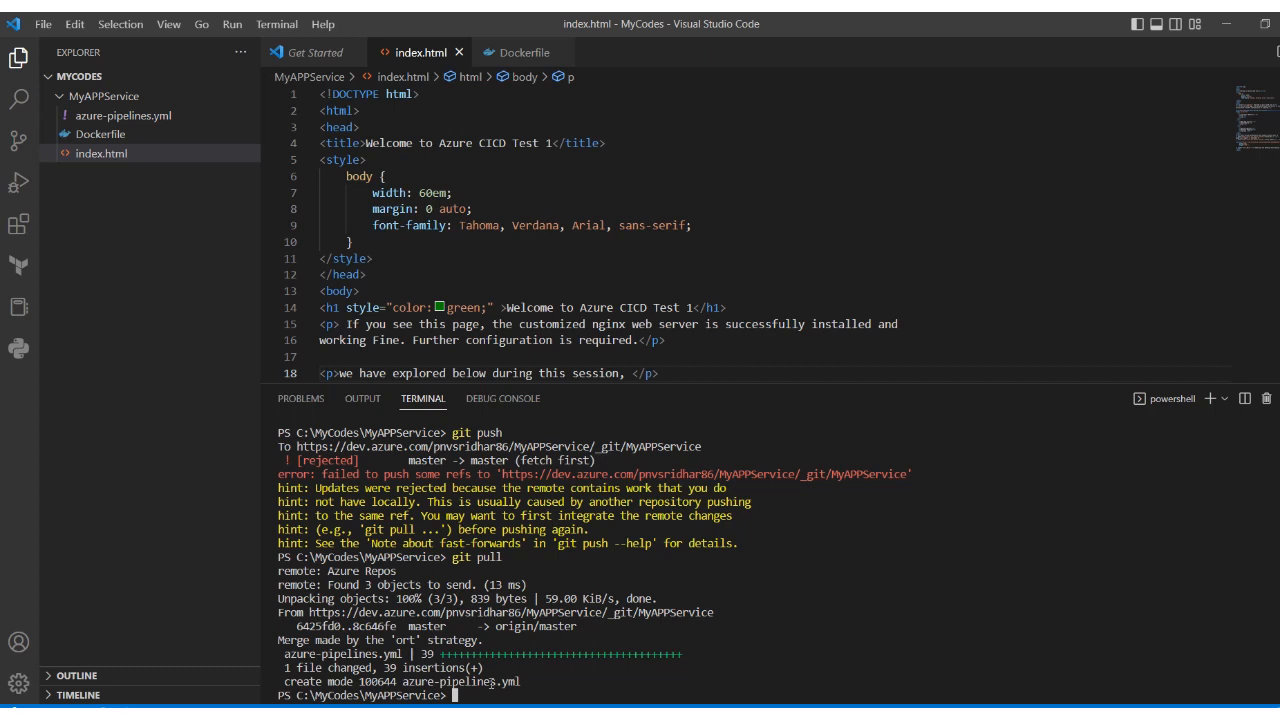
Stage all files again and try to commit them with the message "my first cicd"
text(git add .)
key(Return)
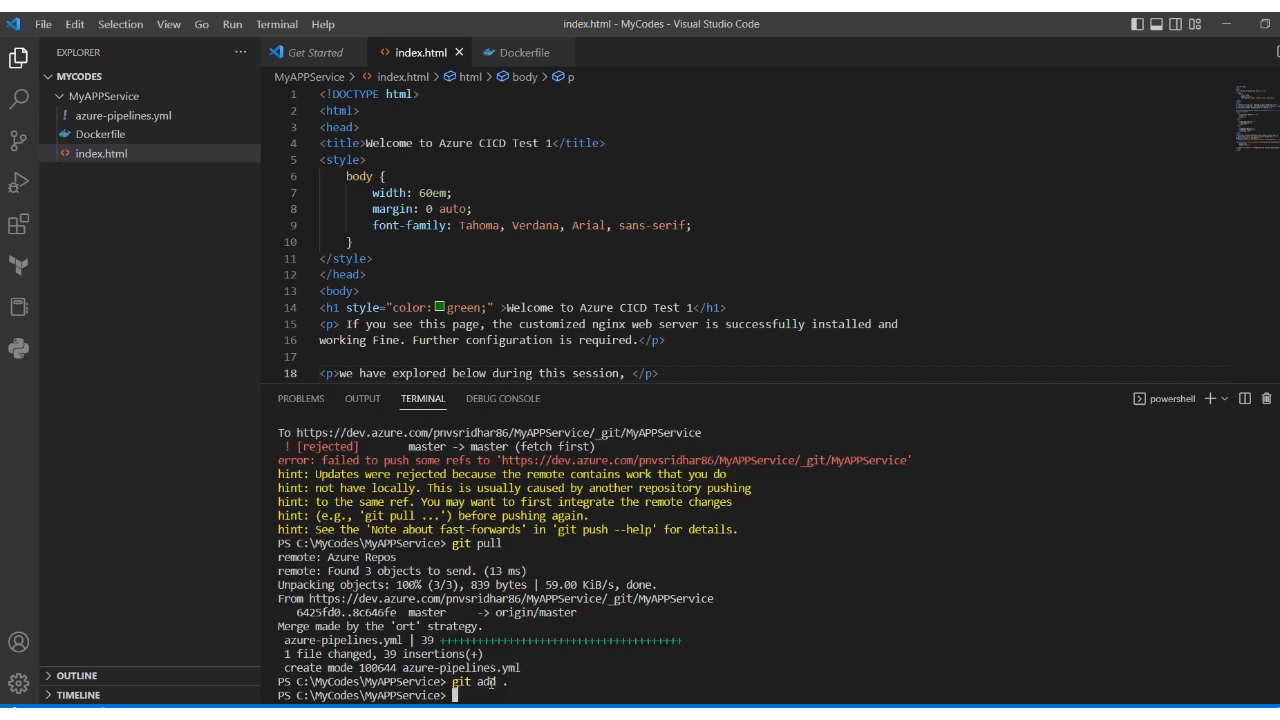
text(git commit -m "my first cicd")
key(Return)
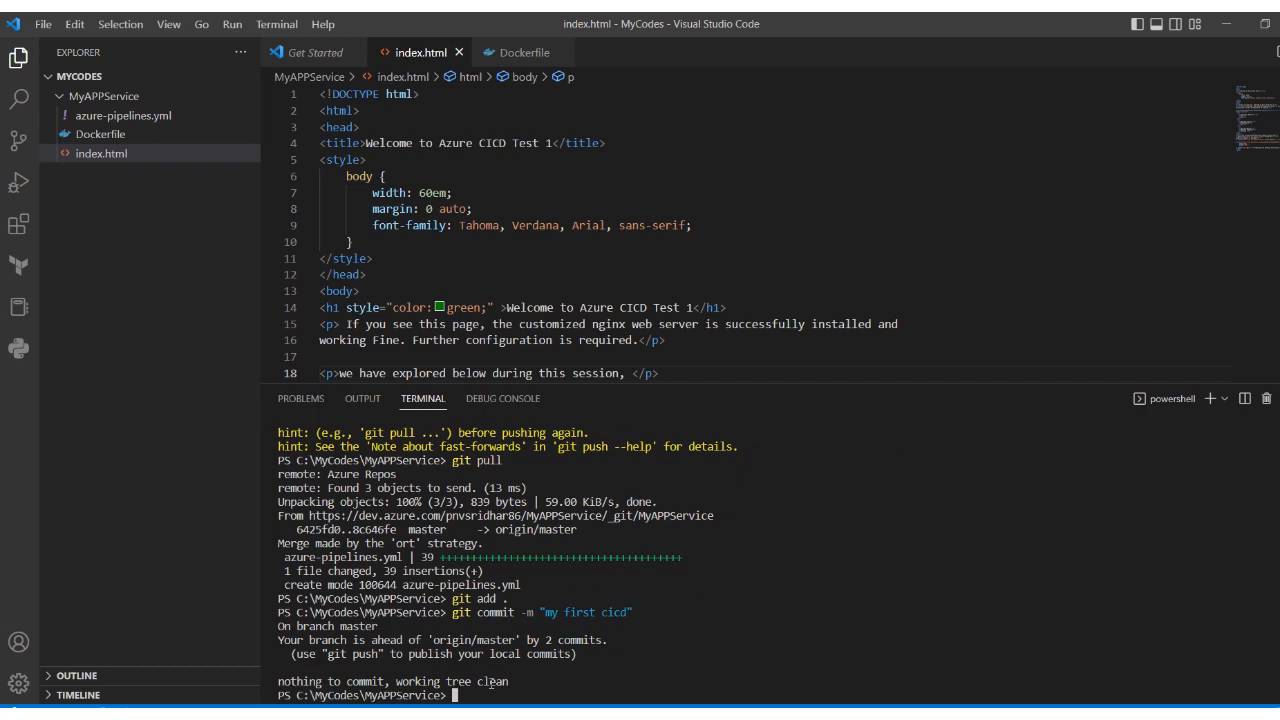
key(Return)
key(Return)
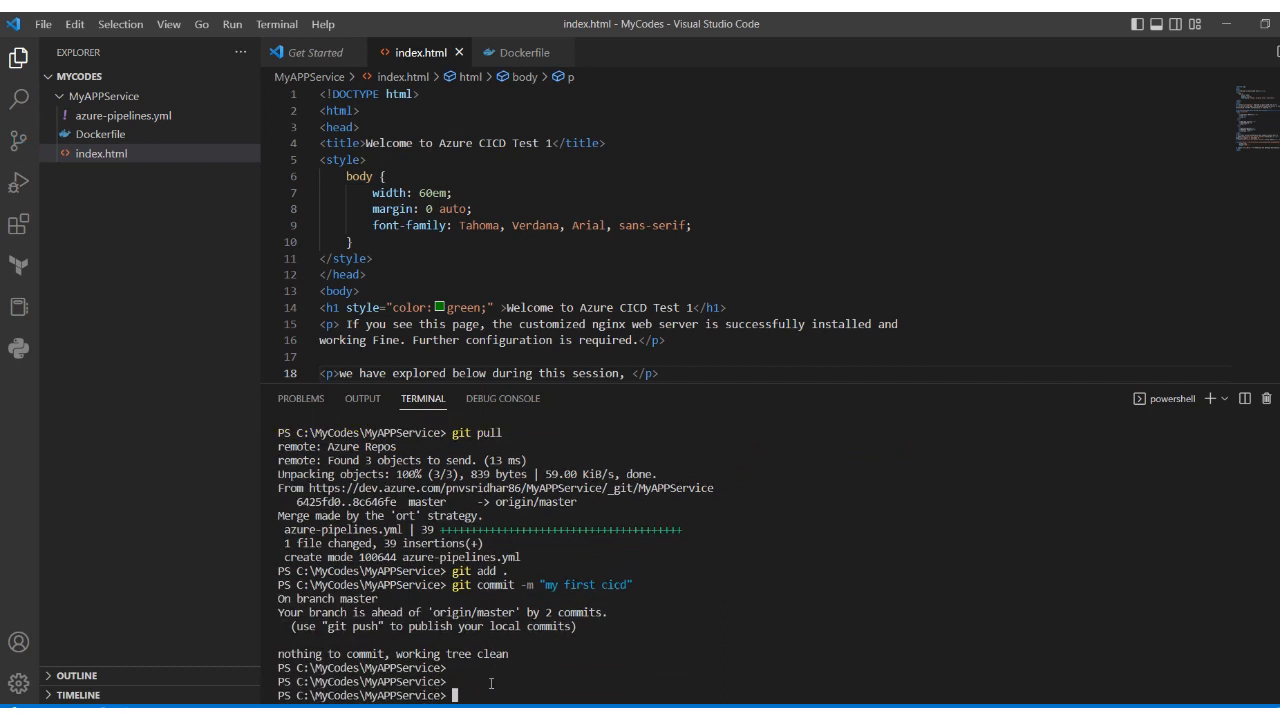
Push the local commits to the remote master branch with git push
text(git push)
key(Return)
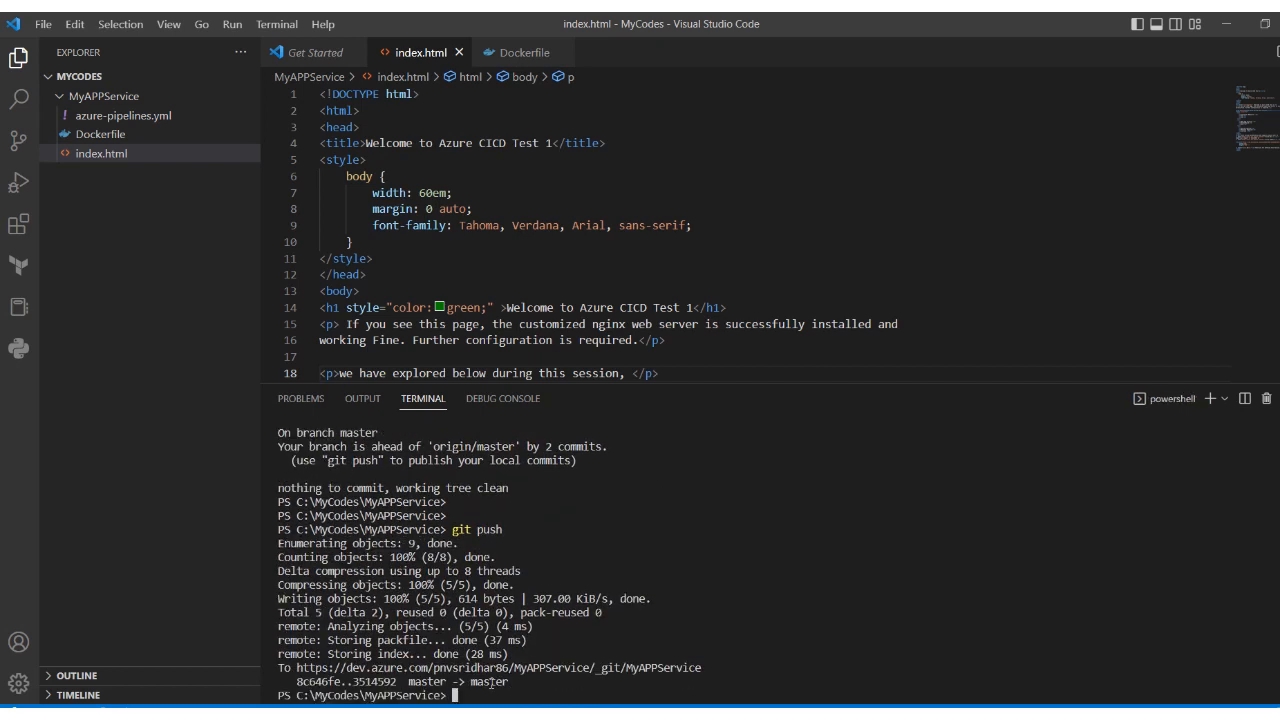
key(Return)
key(Return)
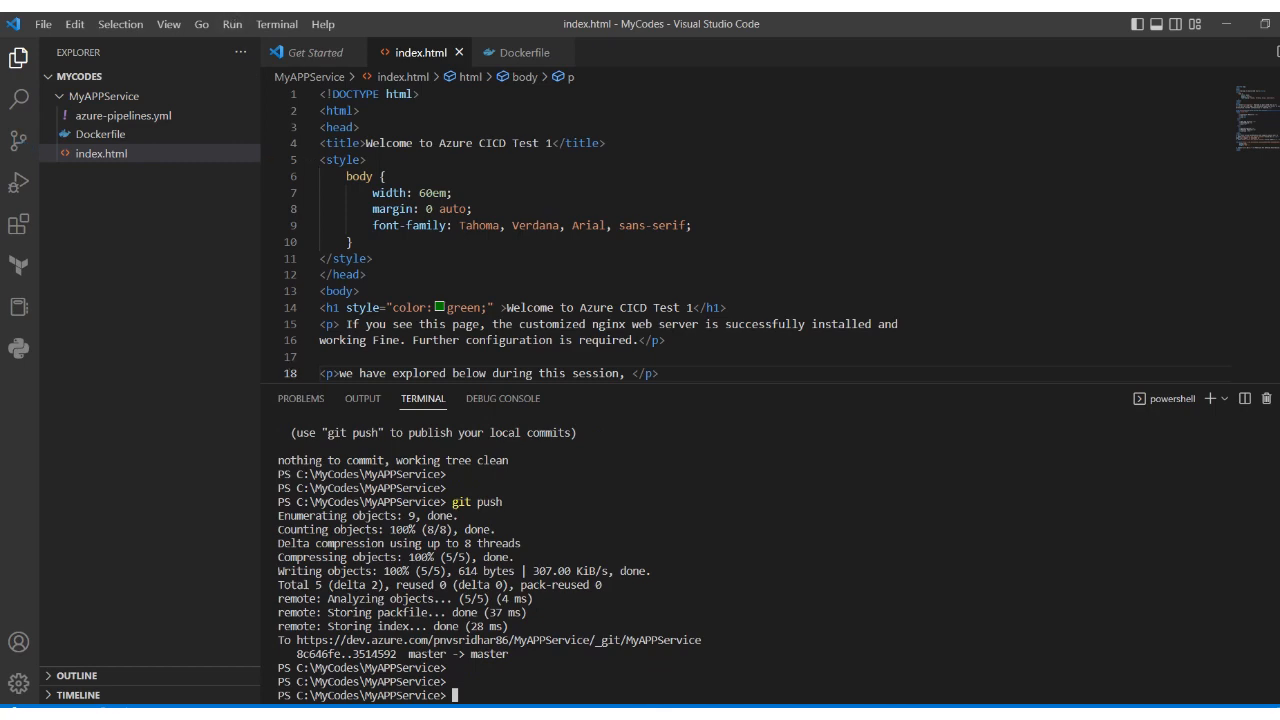
Switch to Azure DevOps in the browser and review the MyAPPService repository's files, commits and pushes
mouse_move(318, 714)
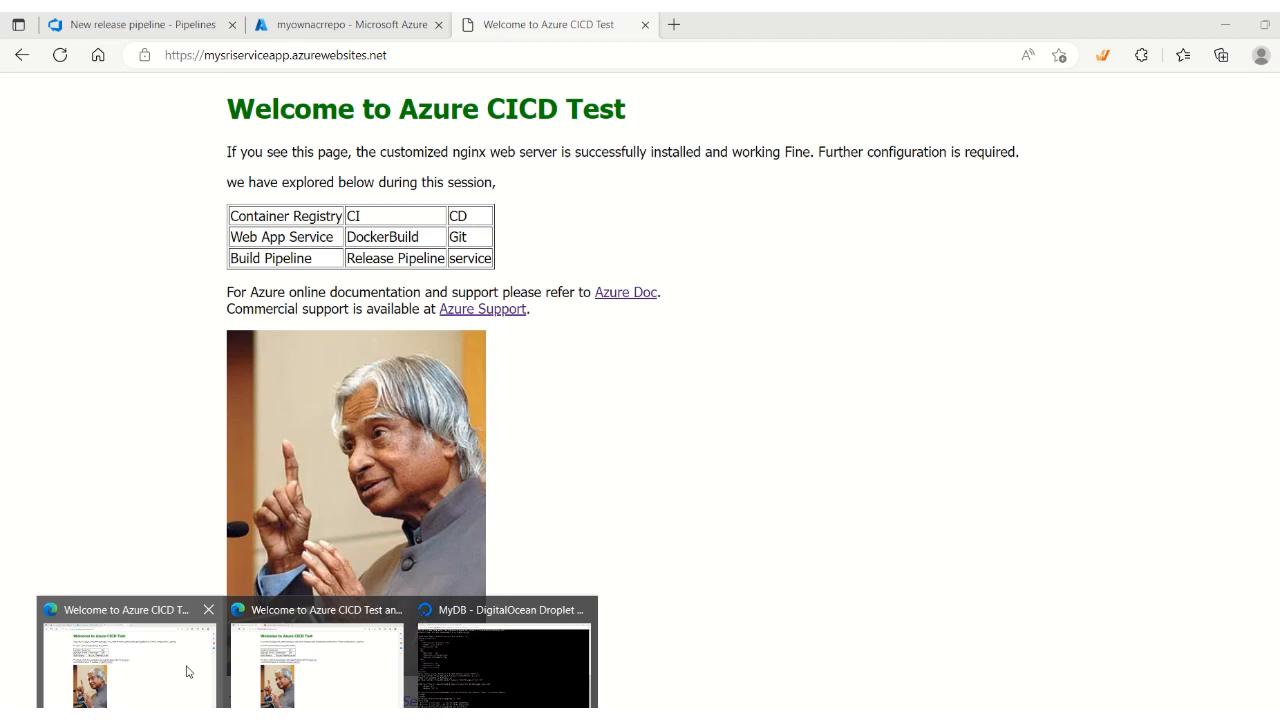
click(186, 671)
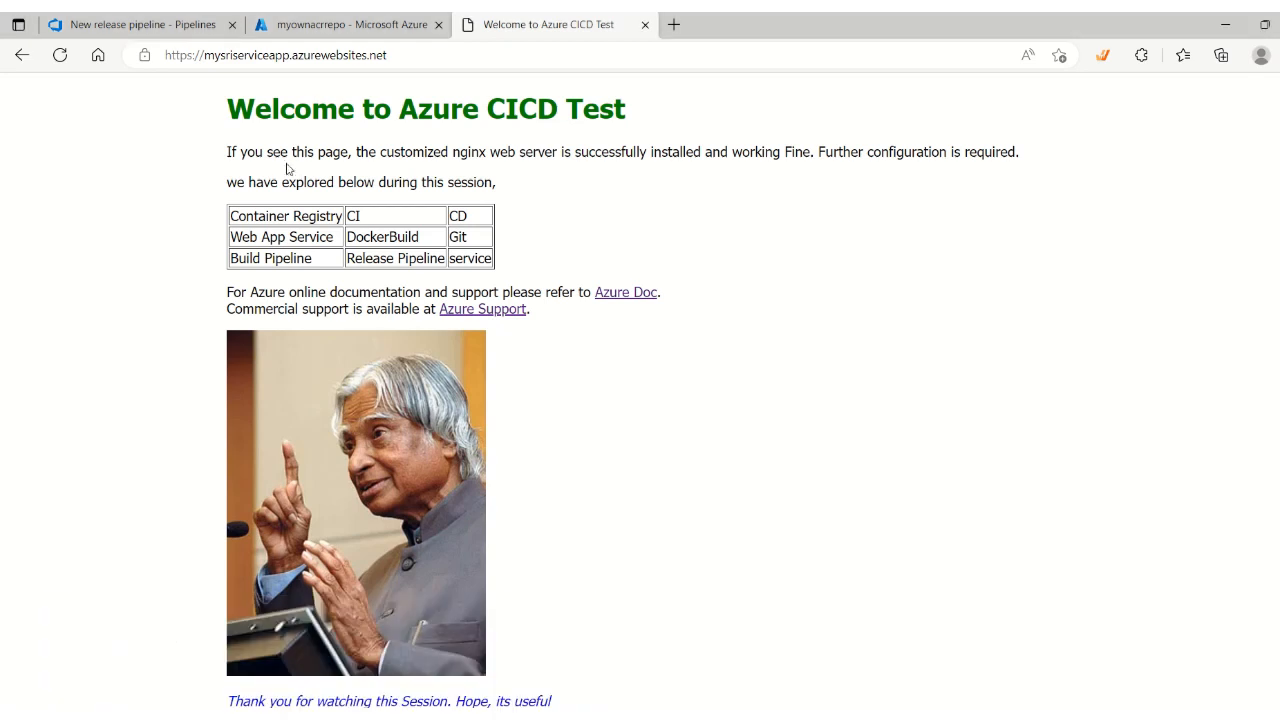
click(197, 24)
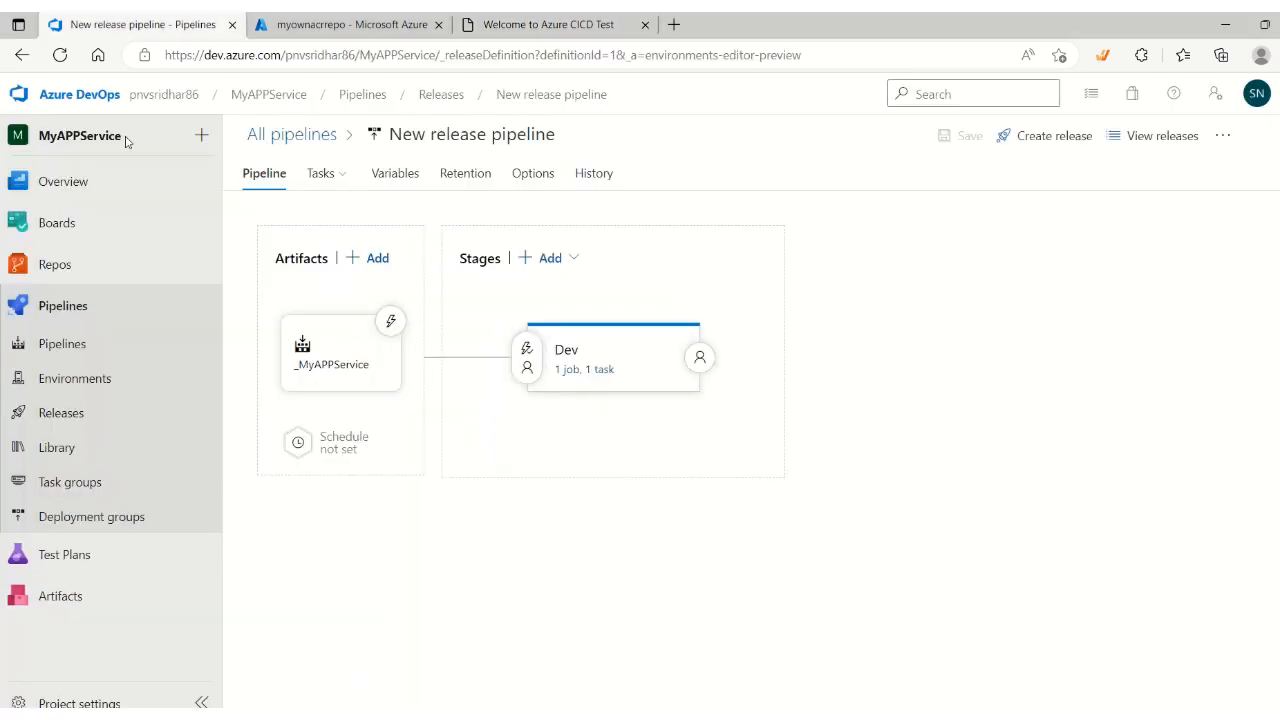
click(60, 264)
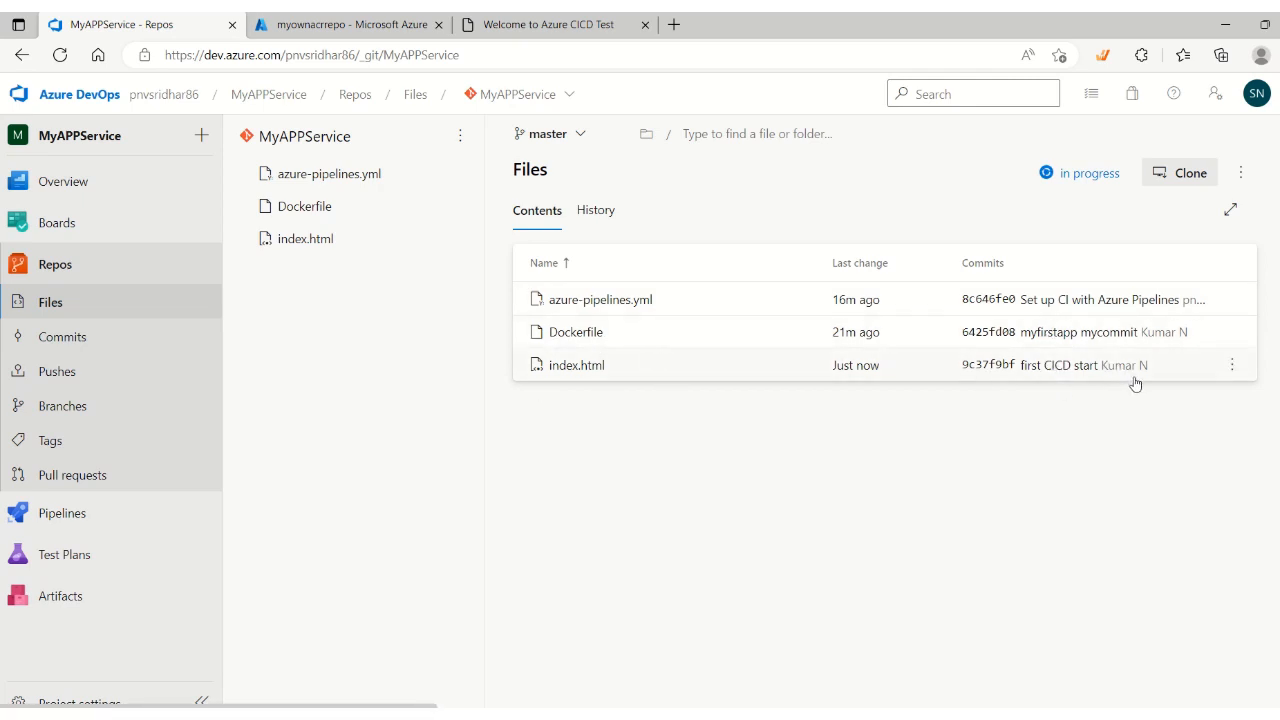
click(52, 338)
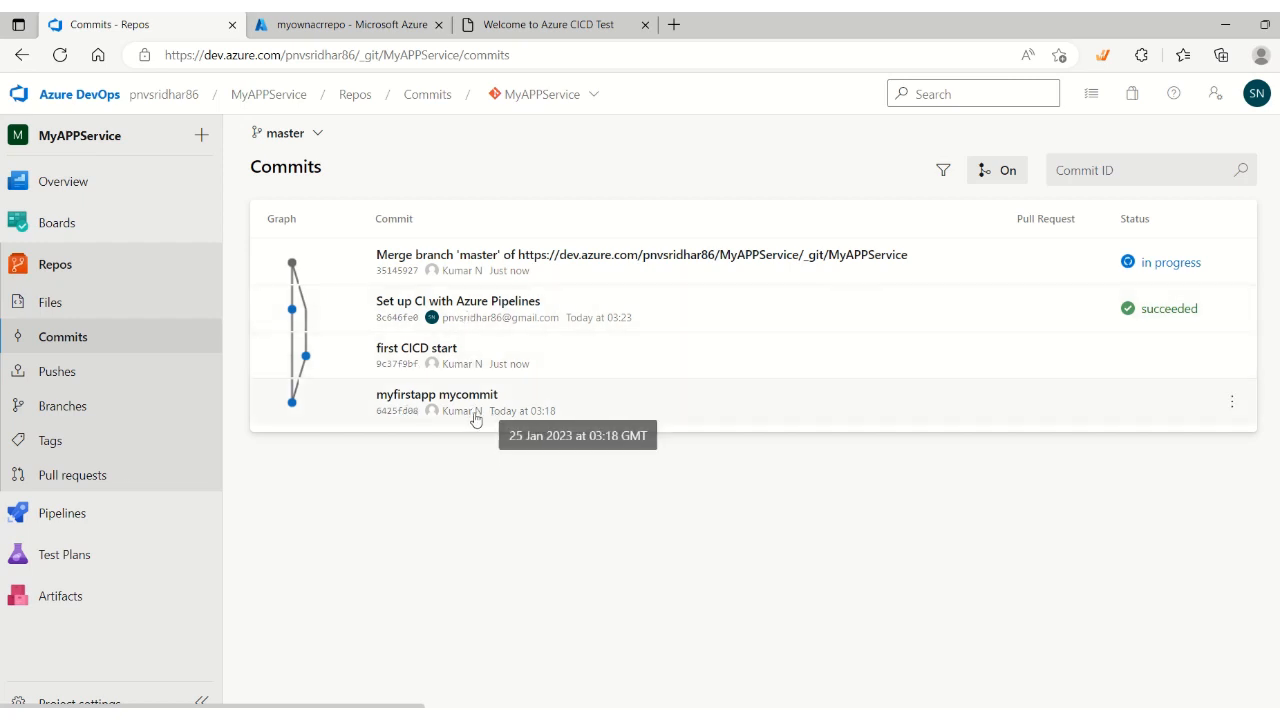
click(73, 375)
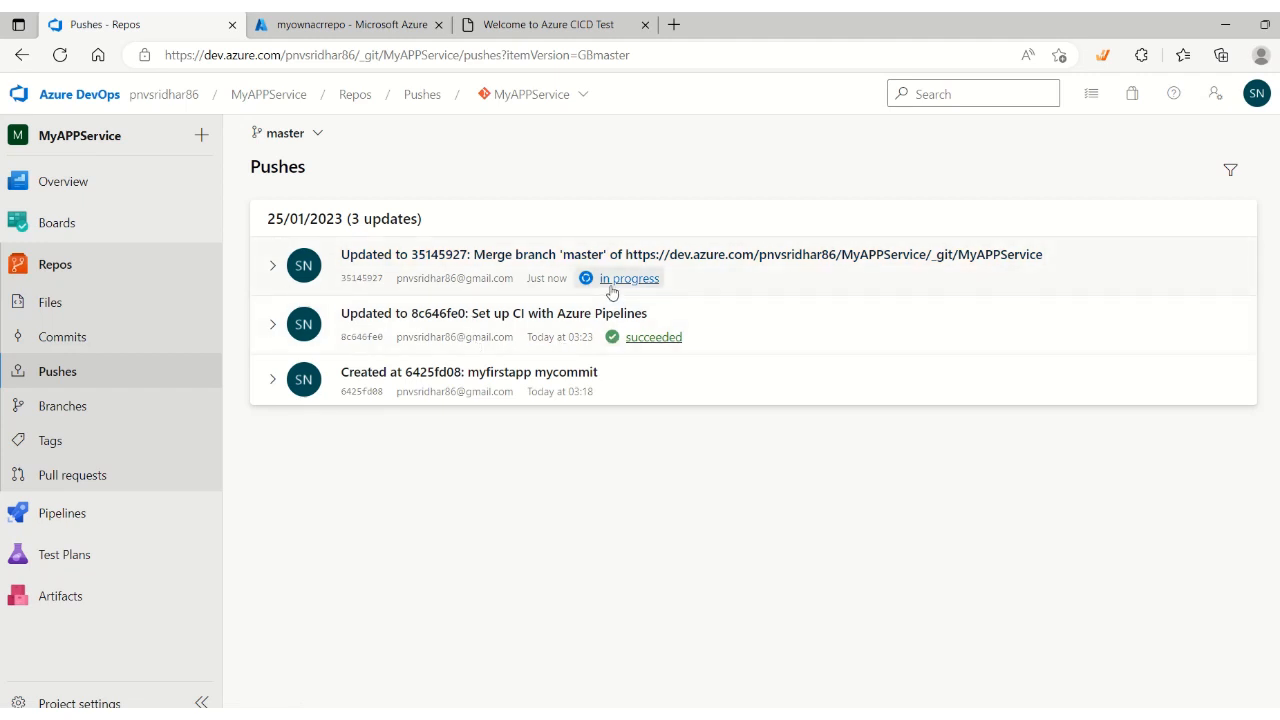
Open run #20230125.2 of the MyAPPService build pipeline to check its progress
click(60, 515)
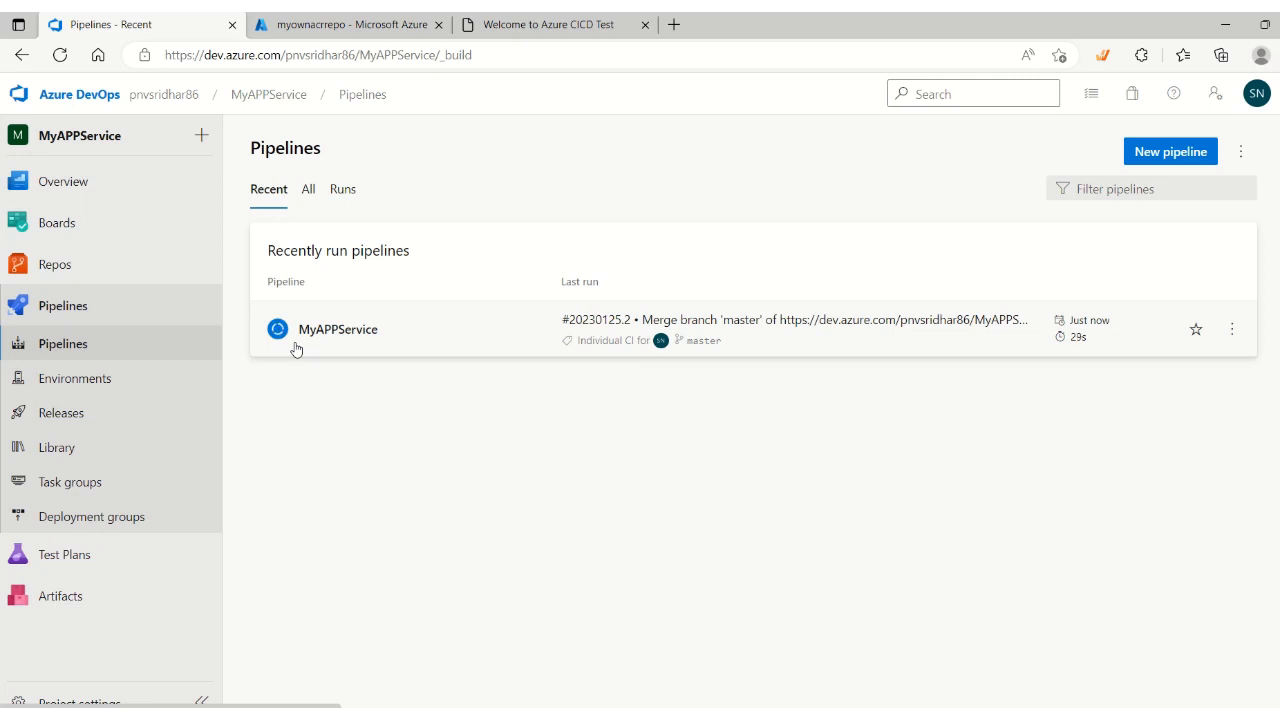
click(358, 331)
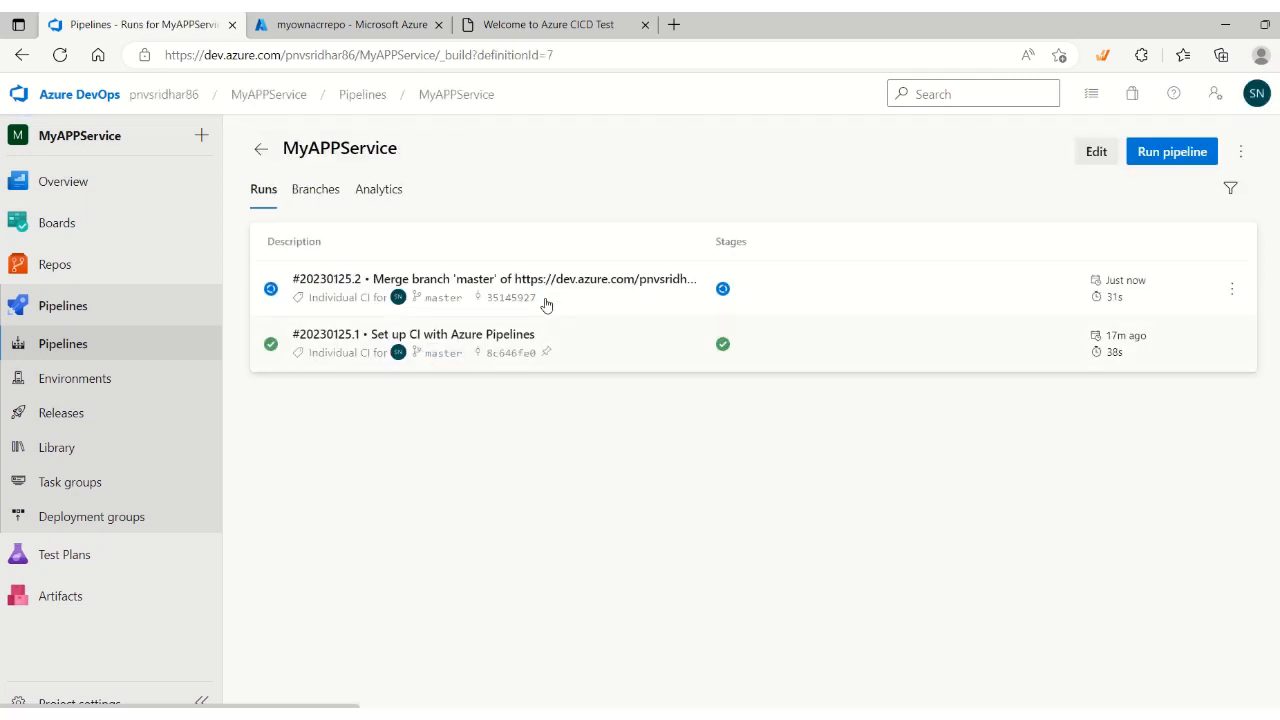
click(486, 290)
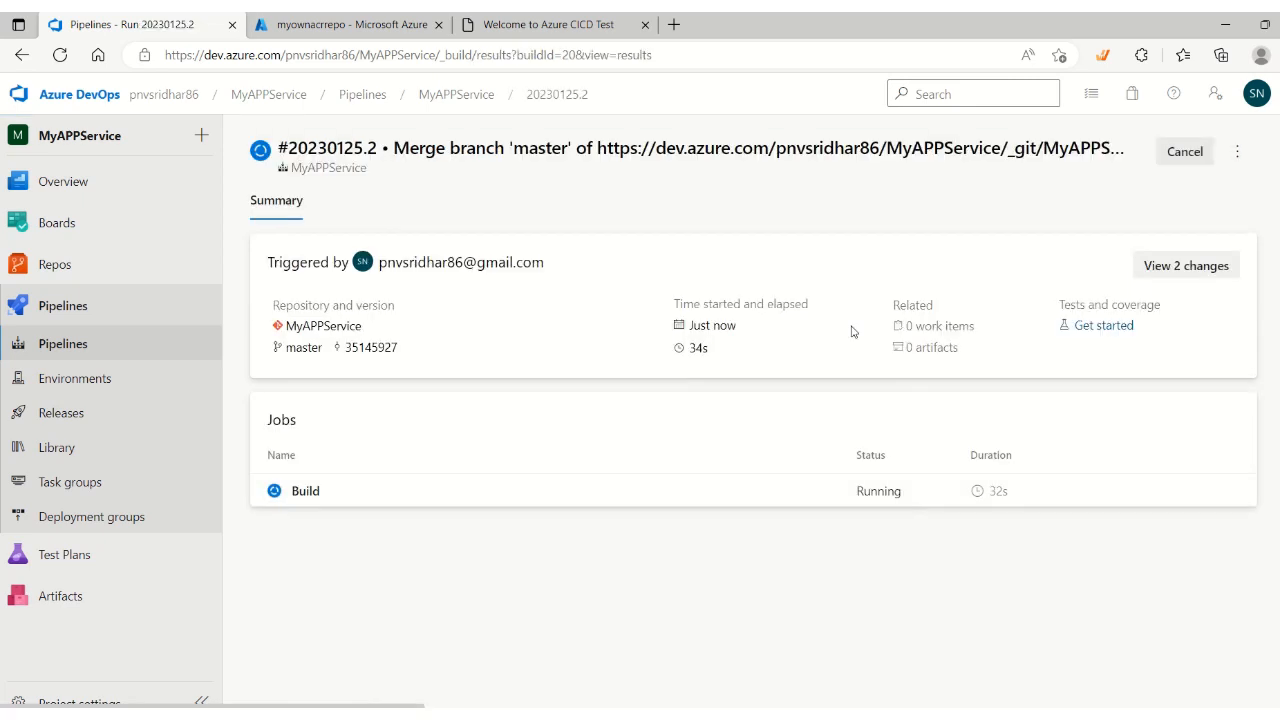
Examine the Build job's log and job preparation parameters for run #20230125.2, and check the myownacrrepo repositories list
click(312, 492)
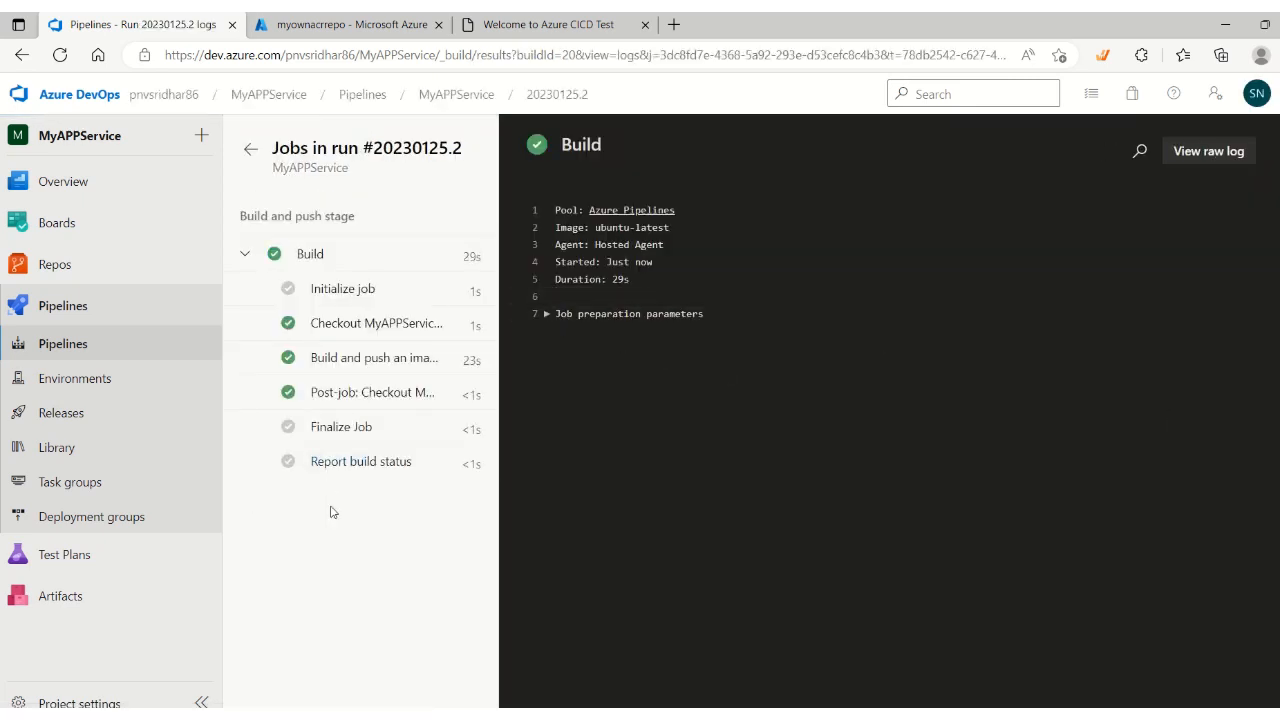
click(408, 26)
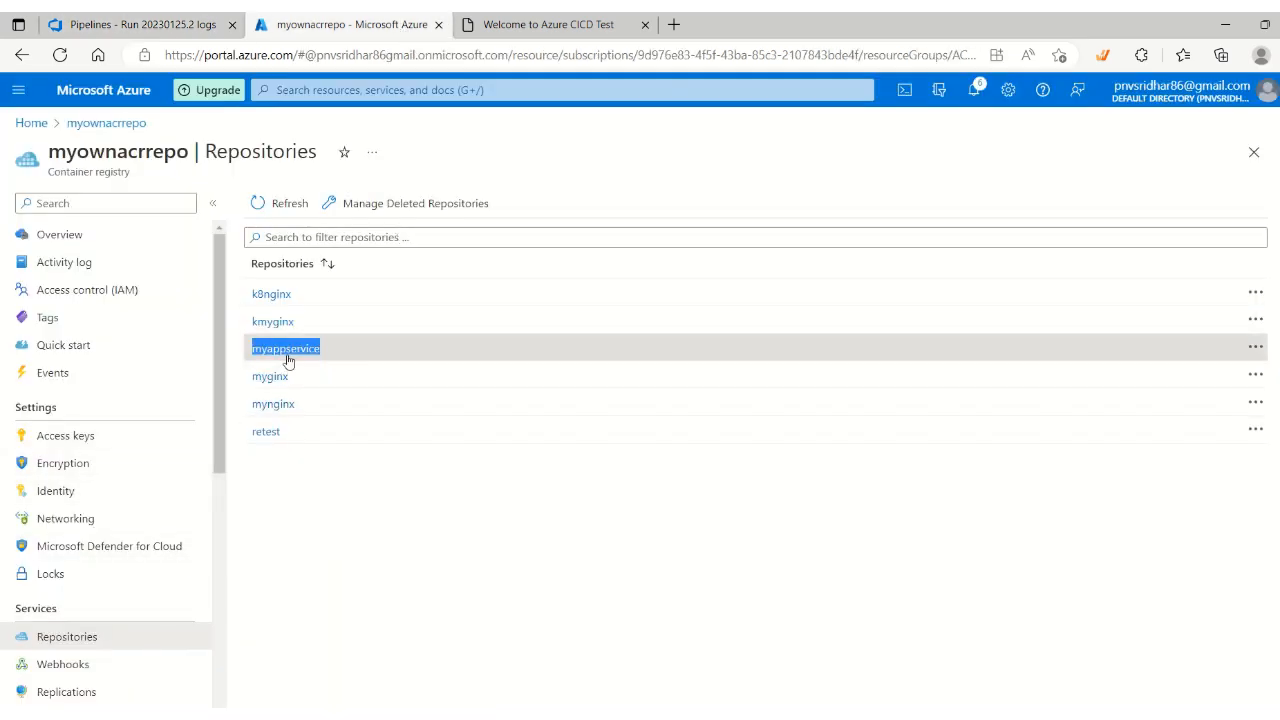
click(267, 205)
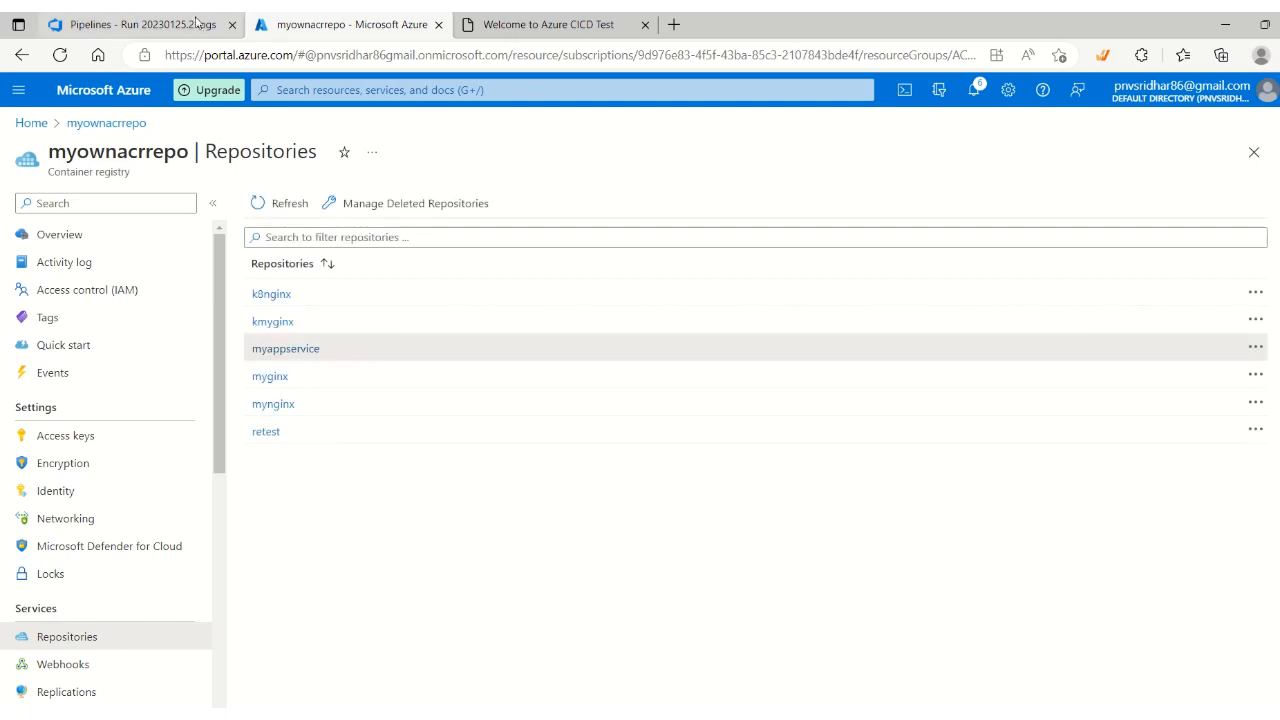
click(190, 24)
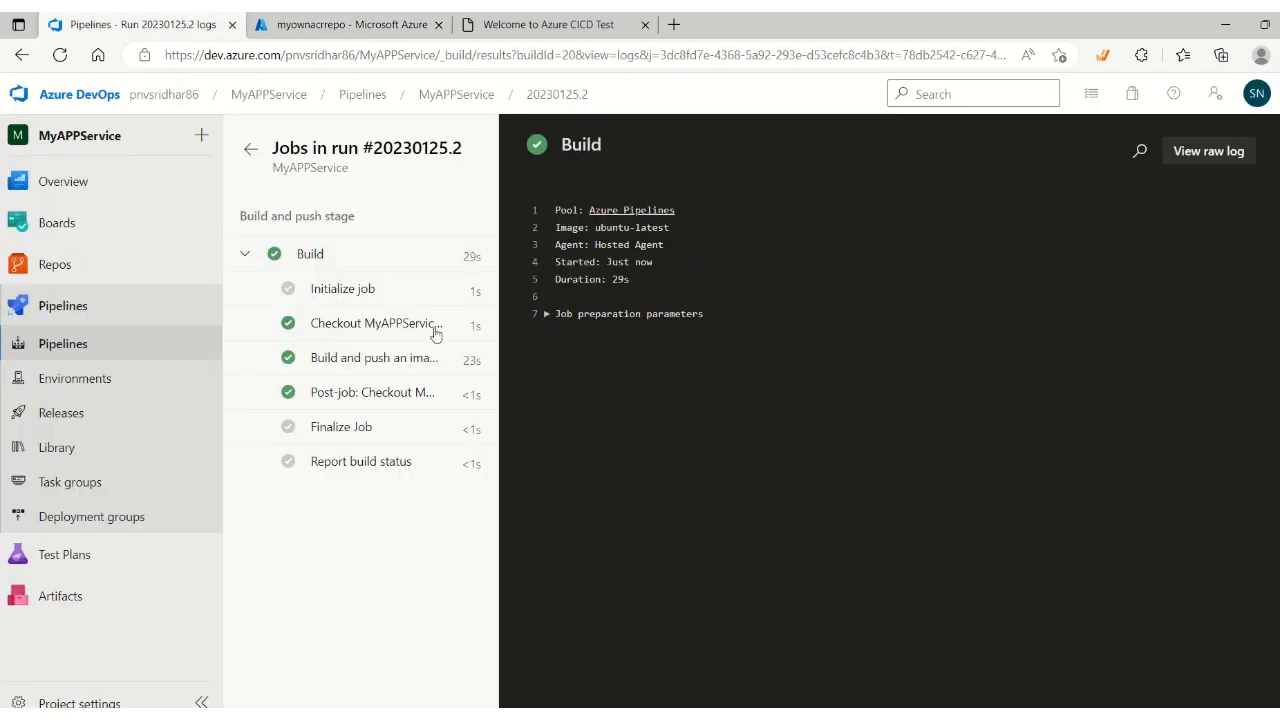
click(546, 316)
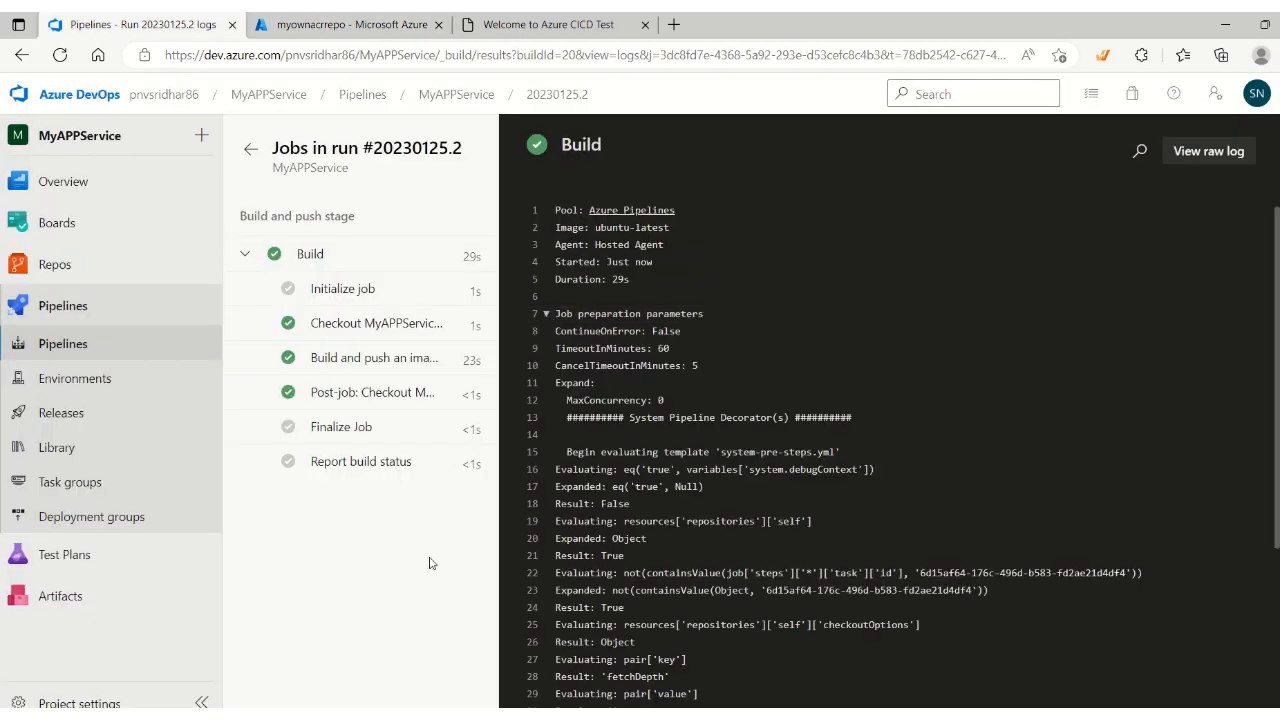
scroll(837, 573, down, 2)
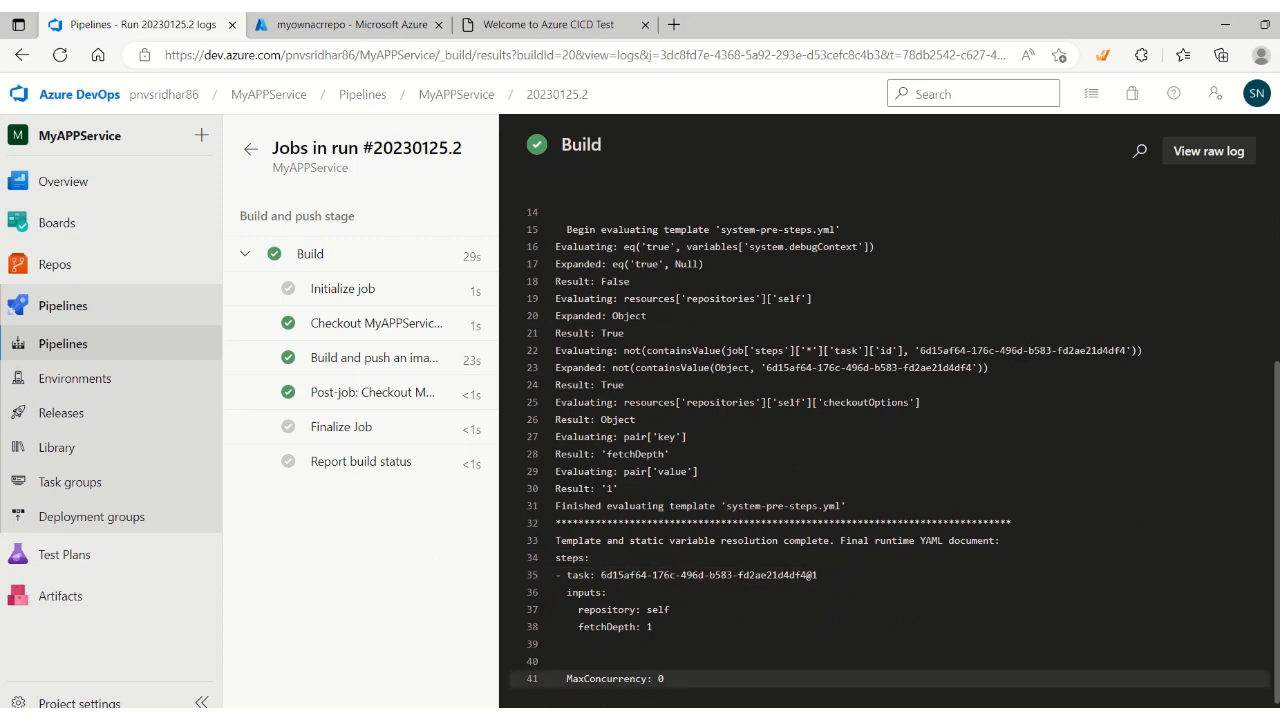
click(251, 149)
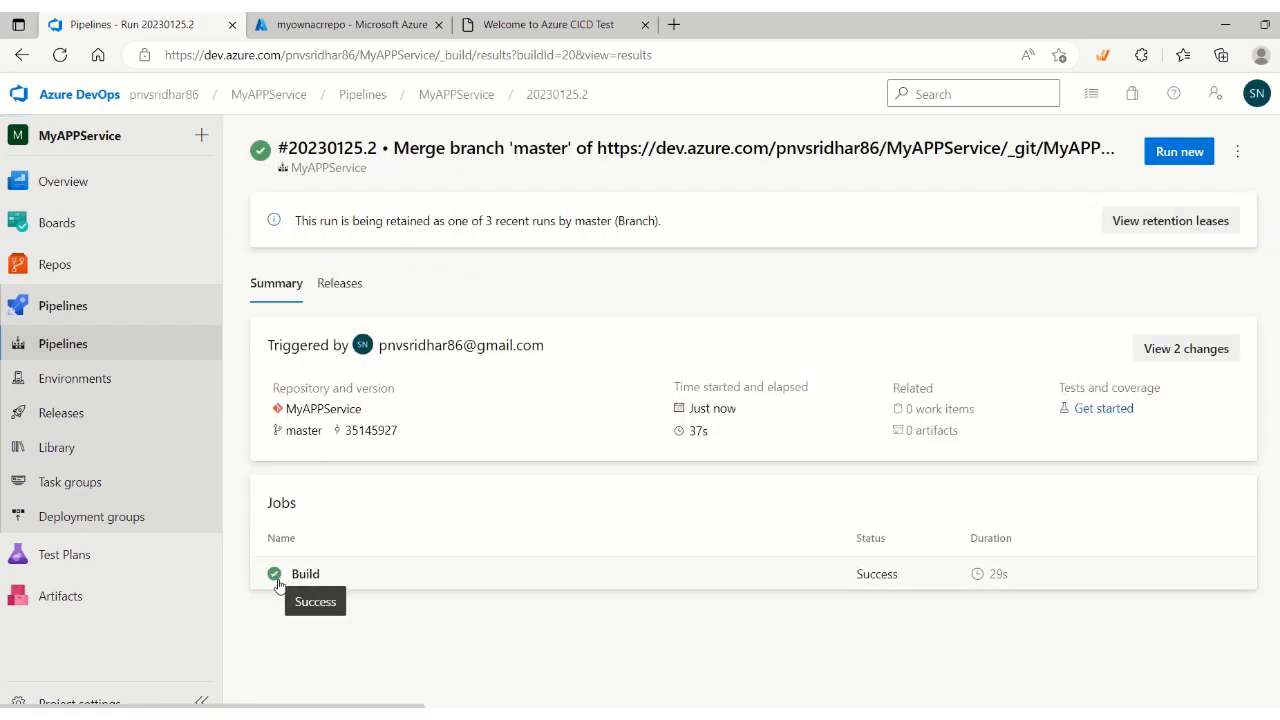
Refresh the myownacrrepo repositories in the Azure portal and check the image tags of the myappservice repository
click(350, 24)
click(290, 206)
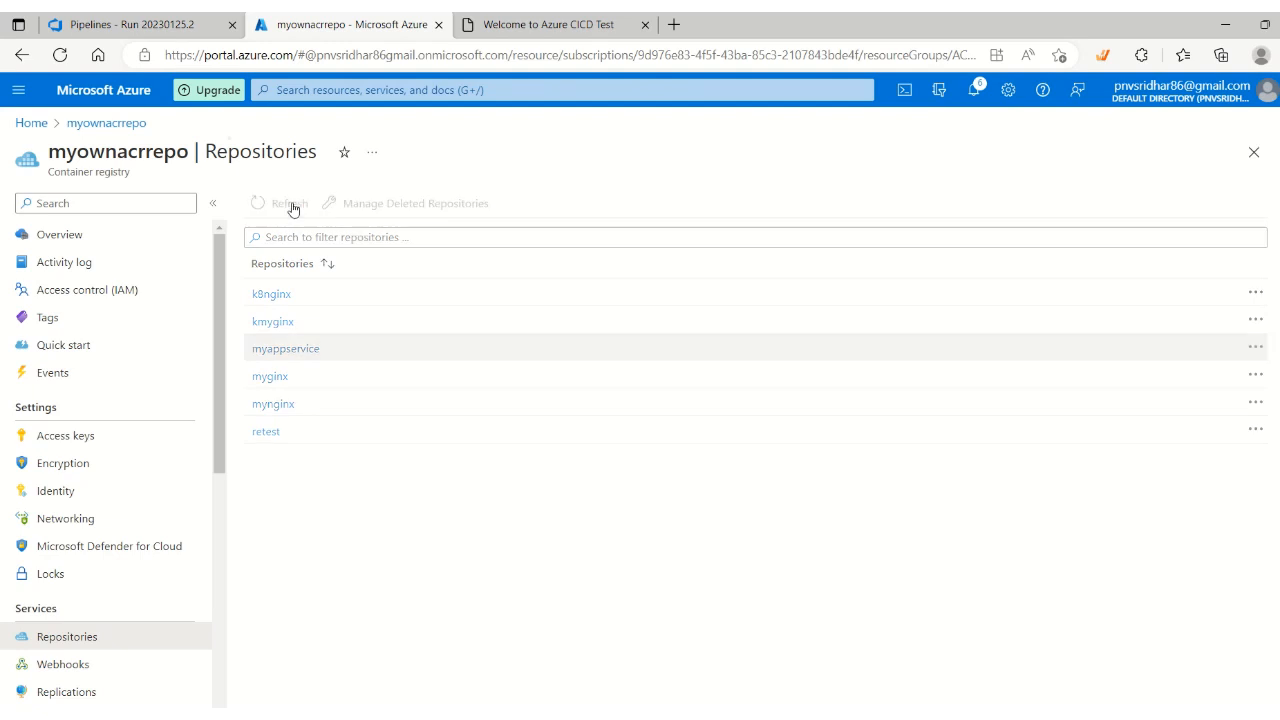
click(290, 350)
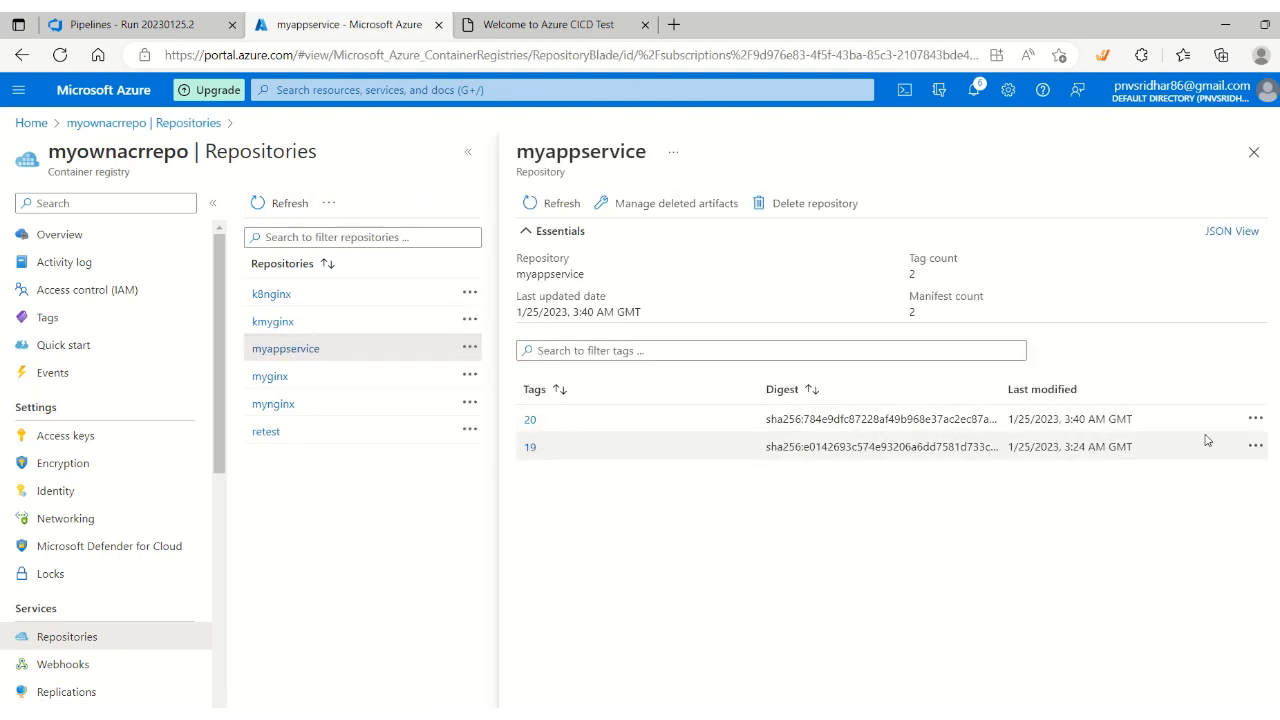
Return to Azure DevOps and review the trigger and artifact details of Release-1 in the New release pipeline
click(156, 22)
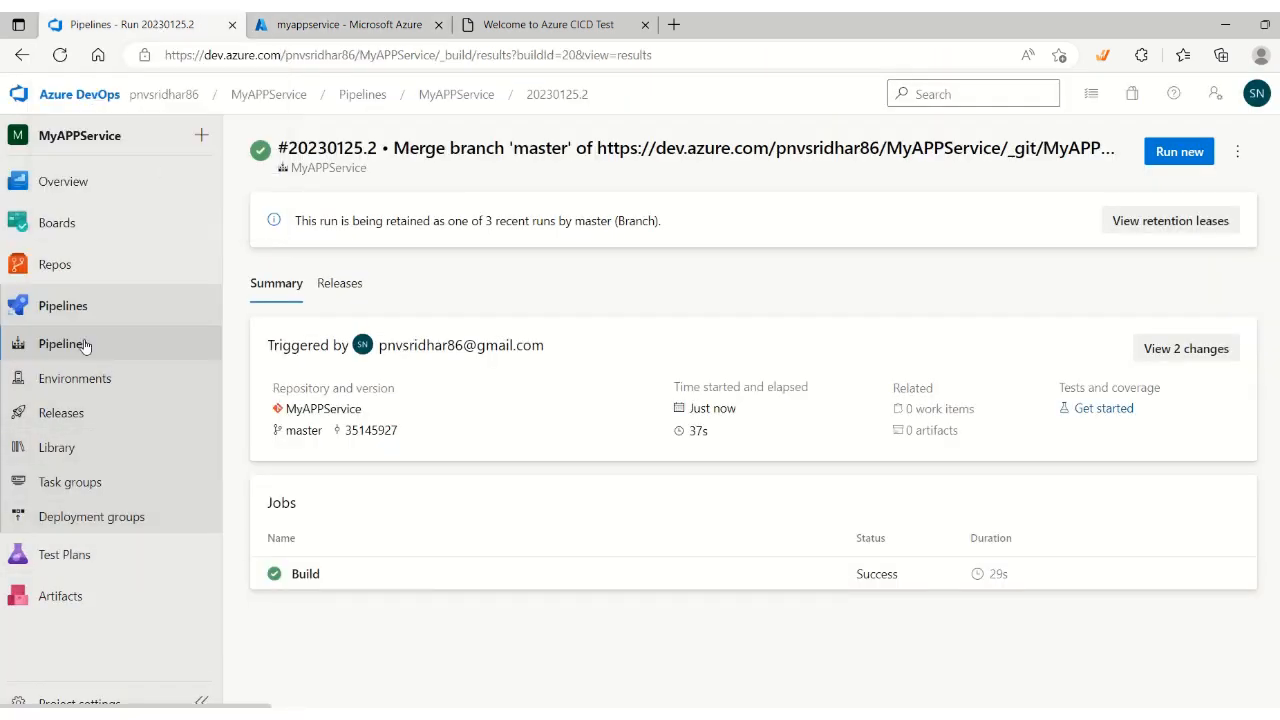
click(68, 414)
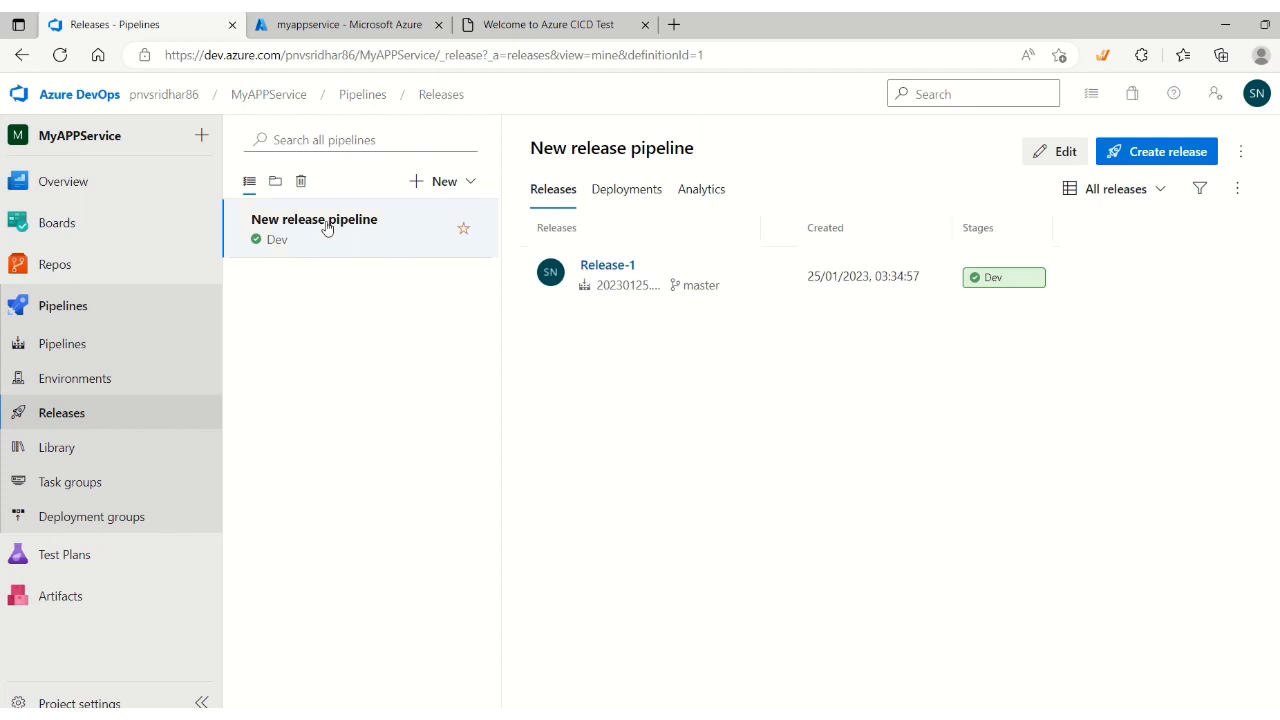
click(610, 266)
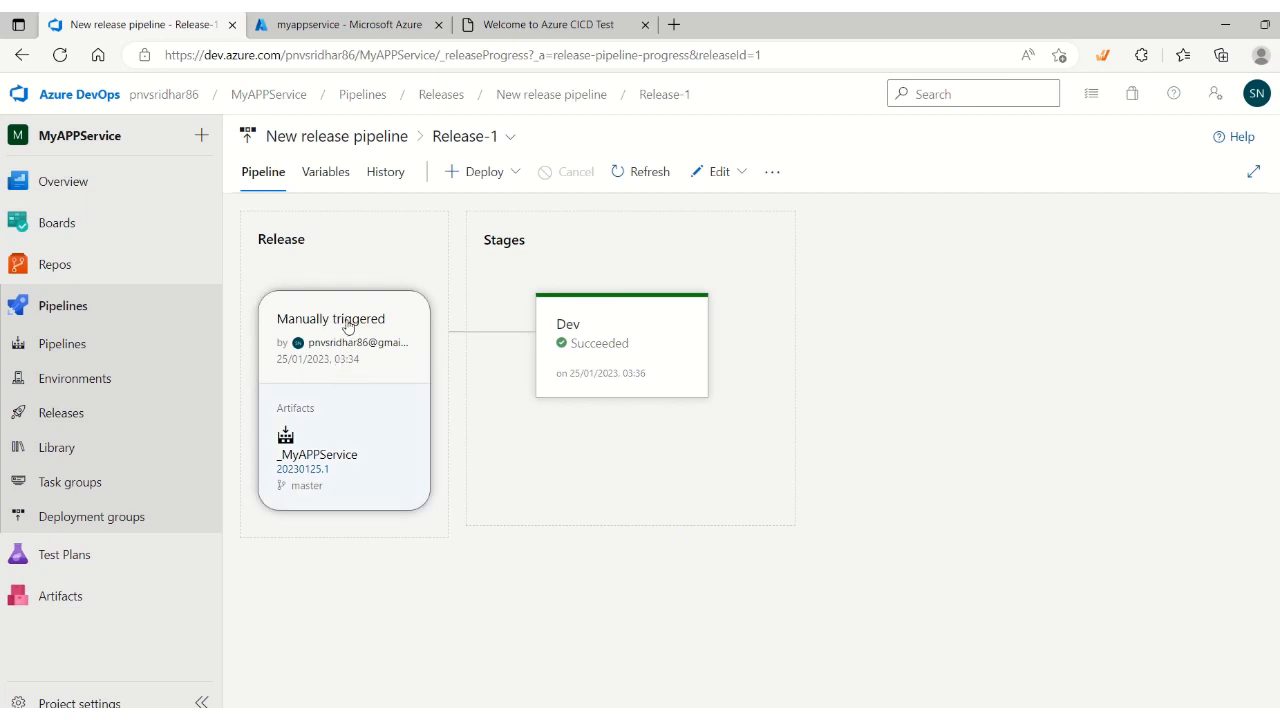
click(389, 479)
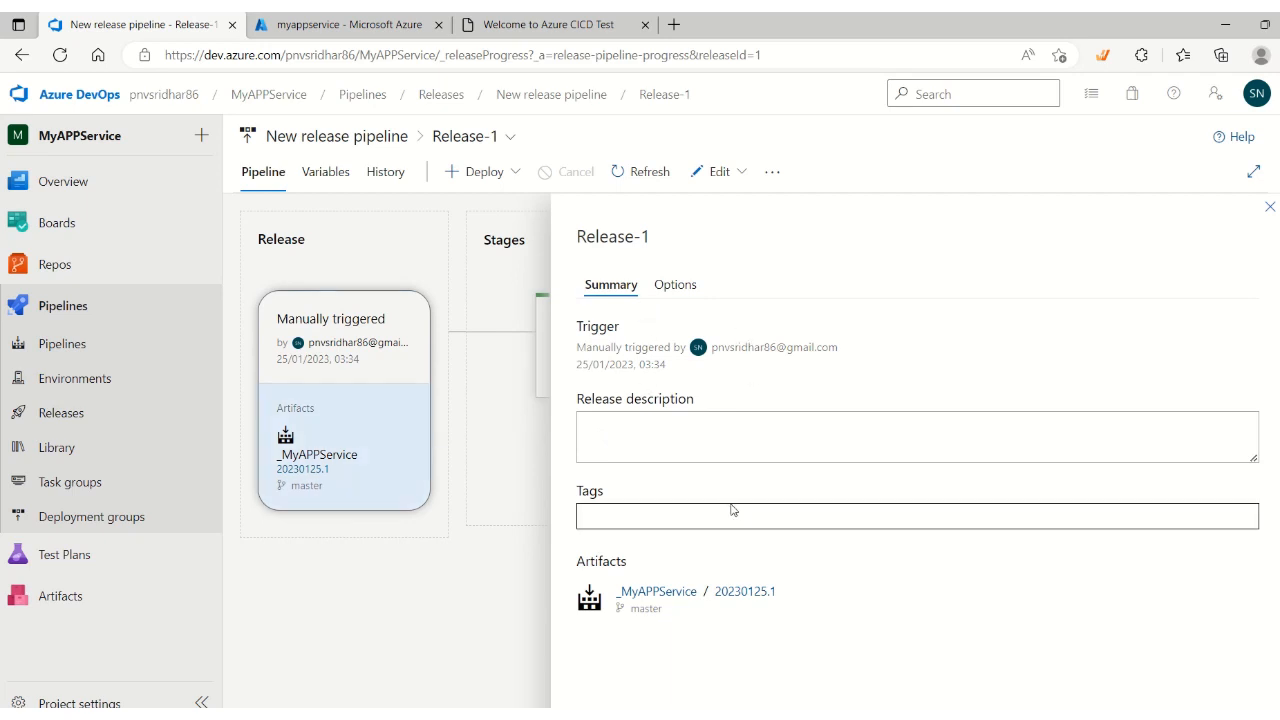
click(1268, 207)
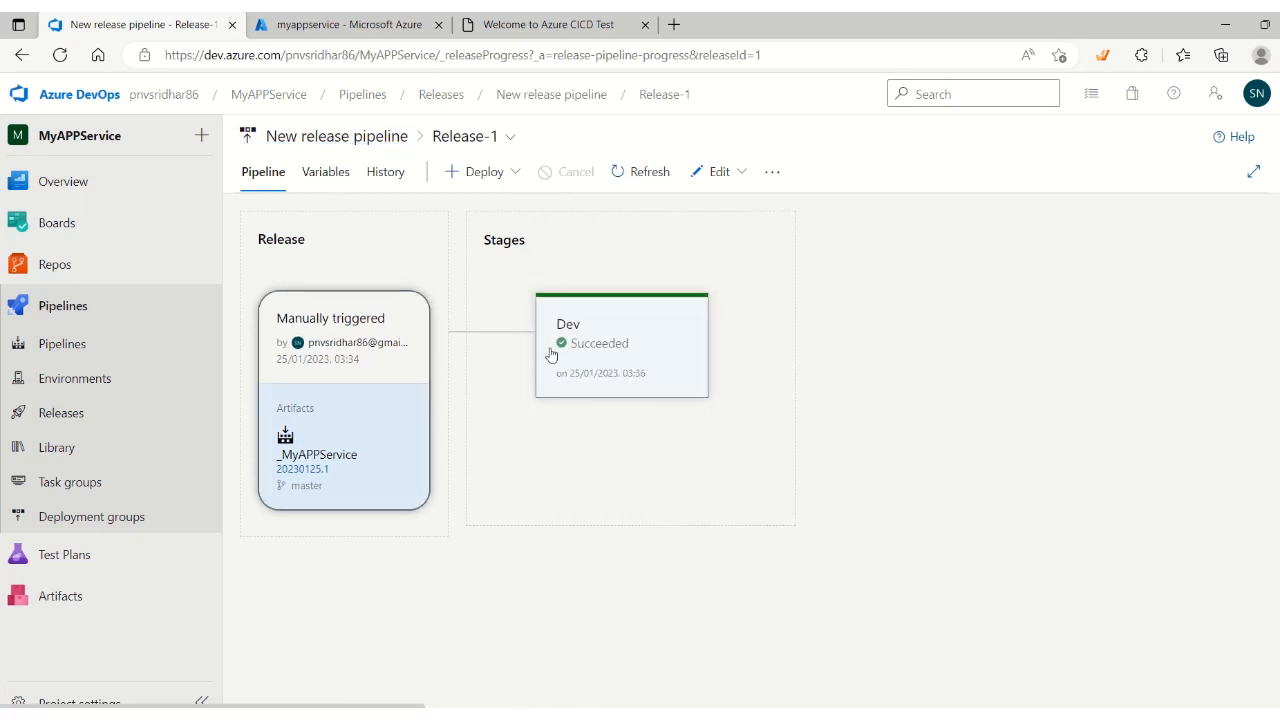
click(340, 462)
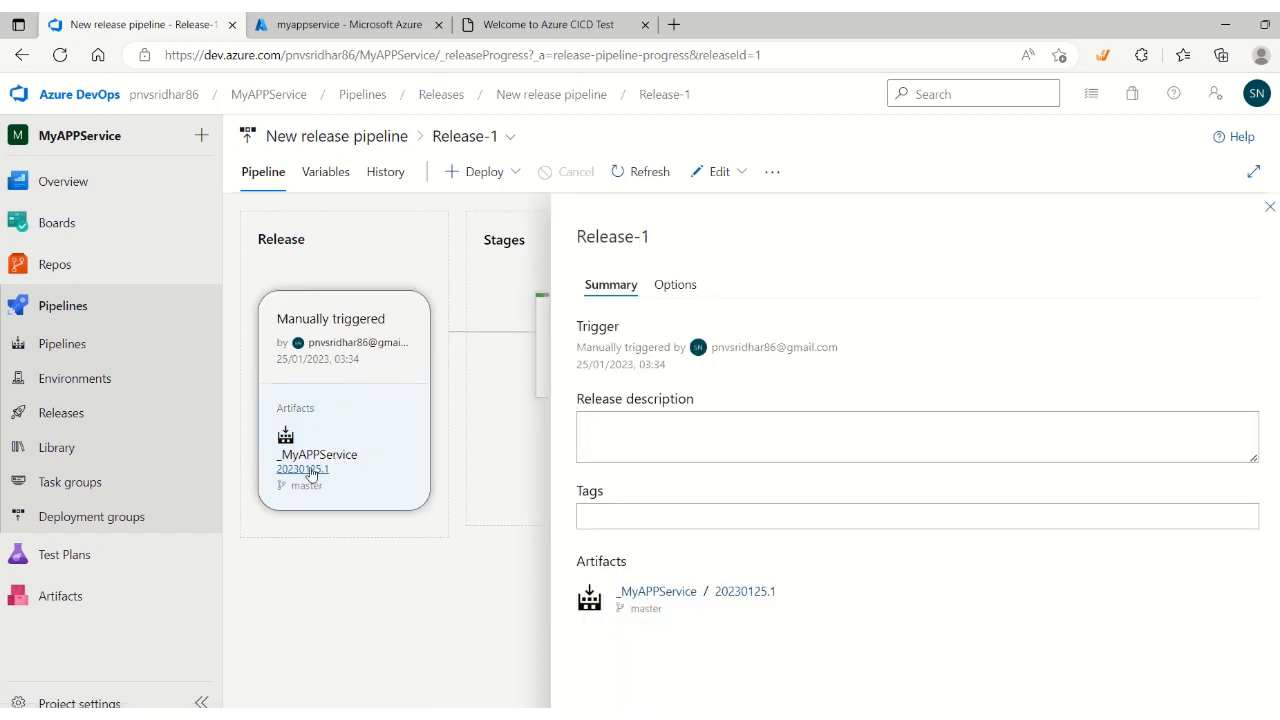
Inspect the Build job of artifact run 20230125.1, which is linked from Release-1
click(308, 469)
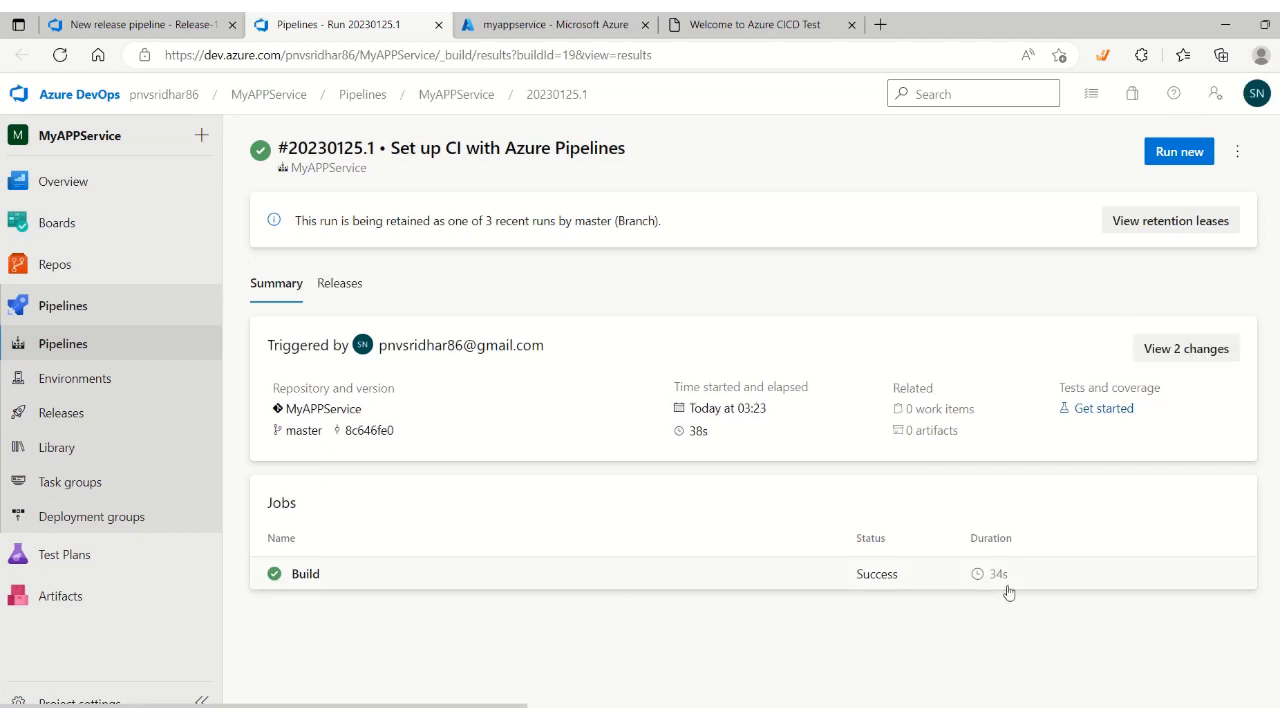
click(308, 585)
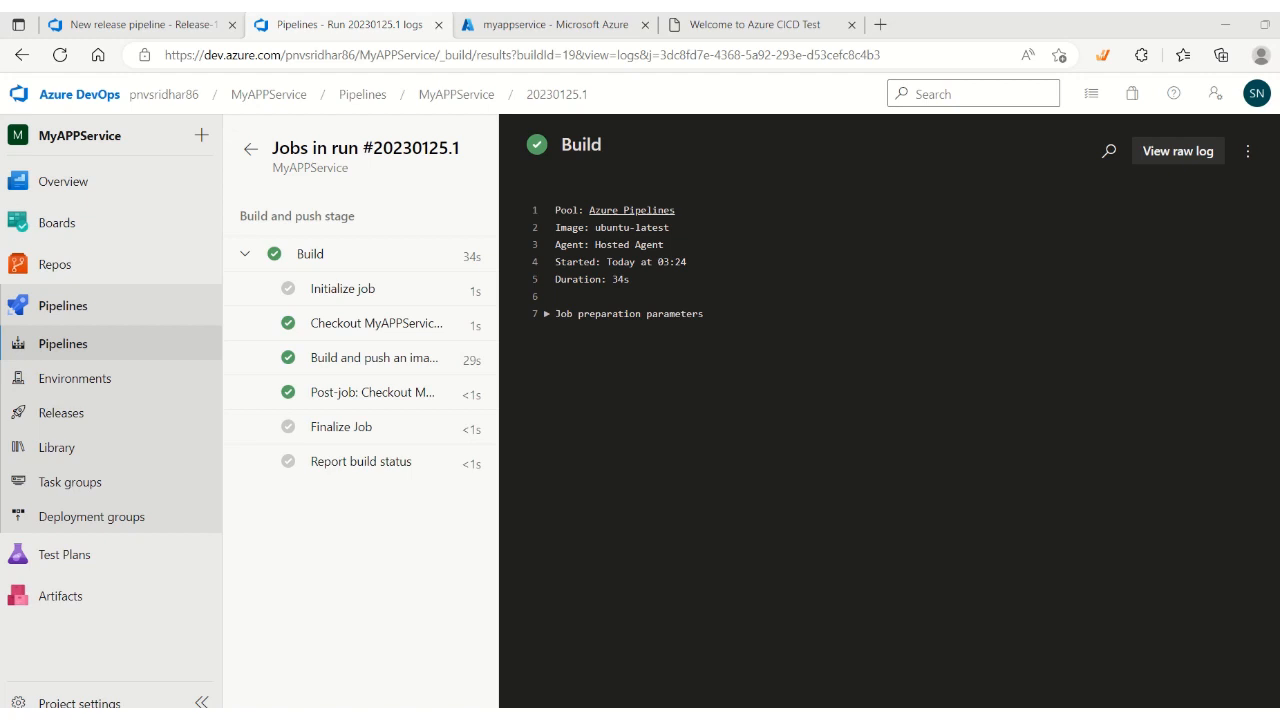
Edit the New release pipeline and enable the continuous deployment and pull request triggers for the _MyAPPService artifact
click(61, 412)
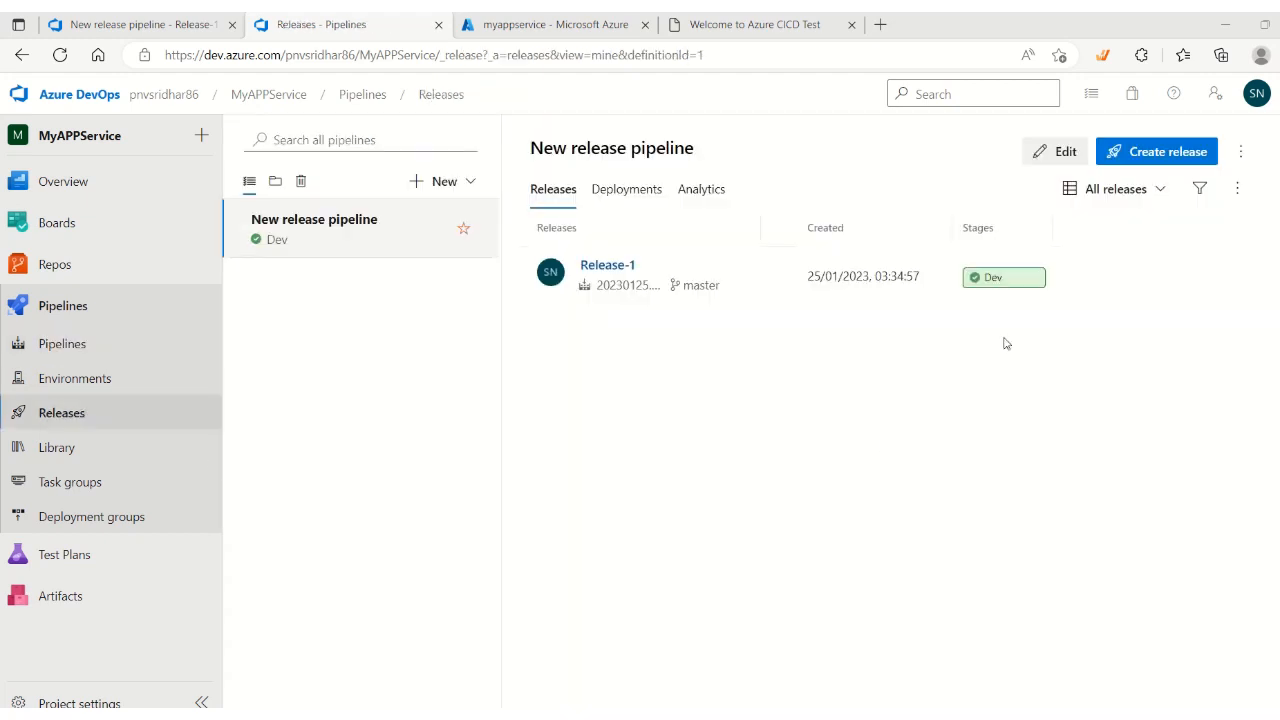
click(1055, 151)
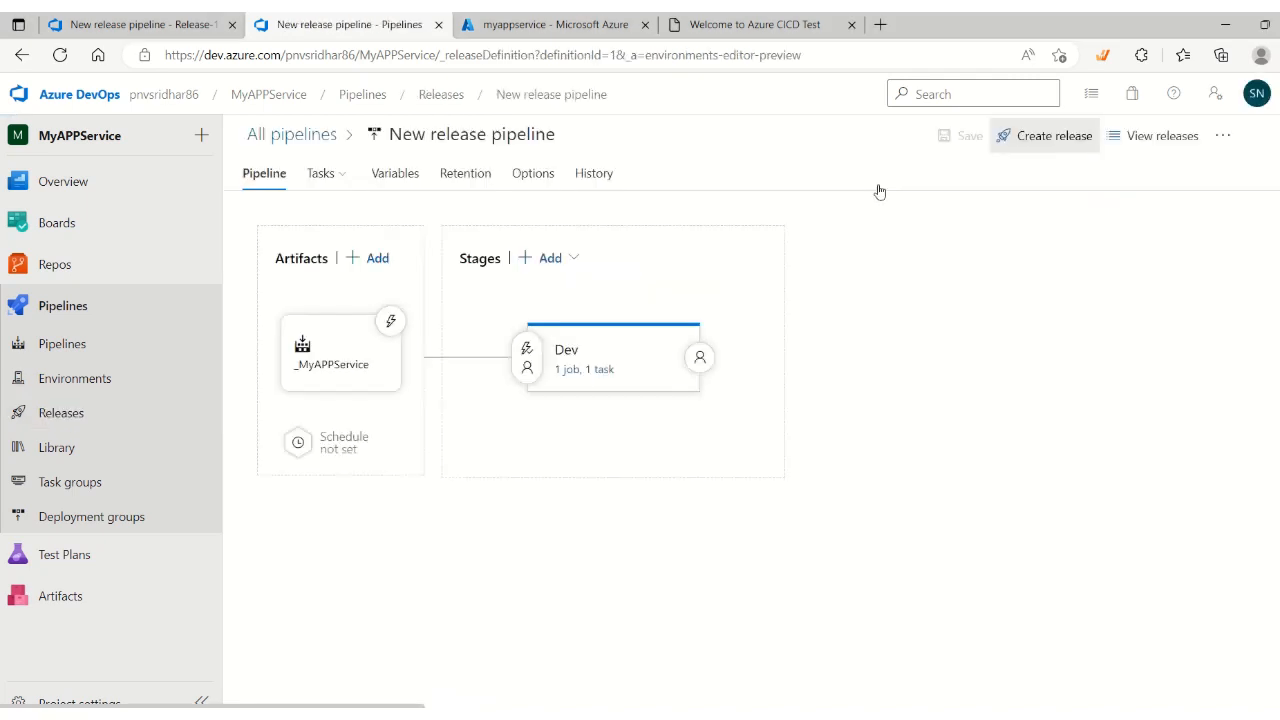
click(391, 321)
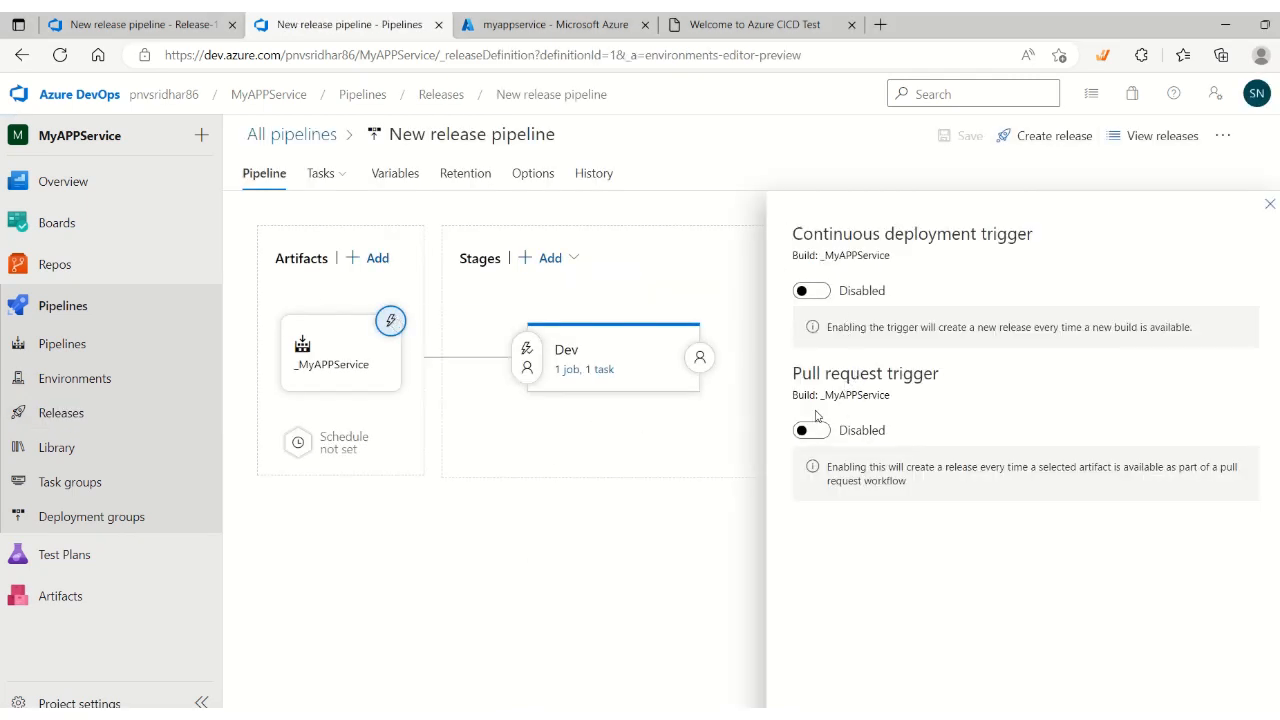
click(811, 290)
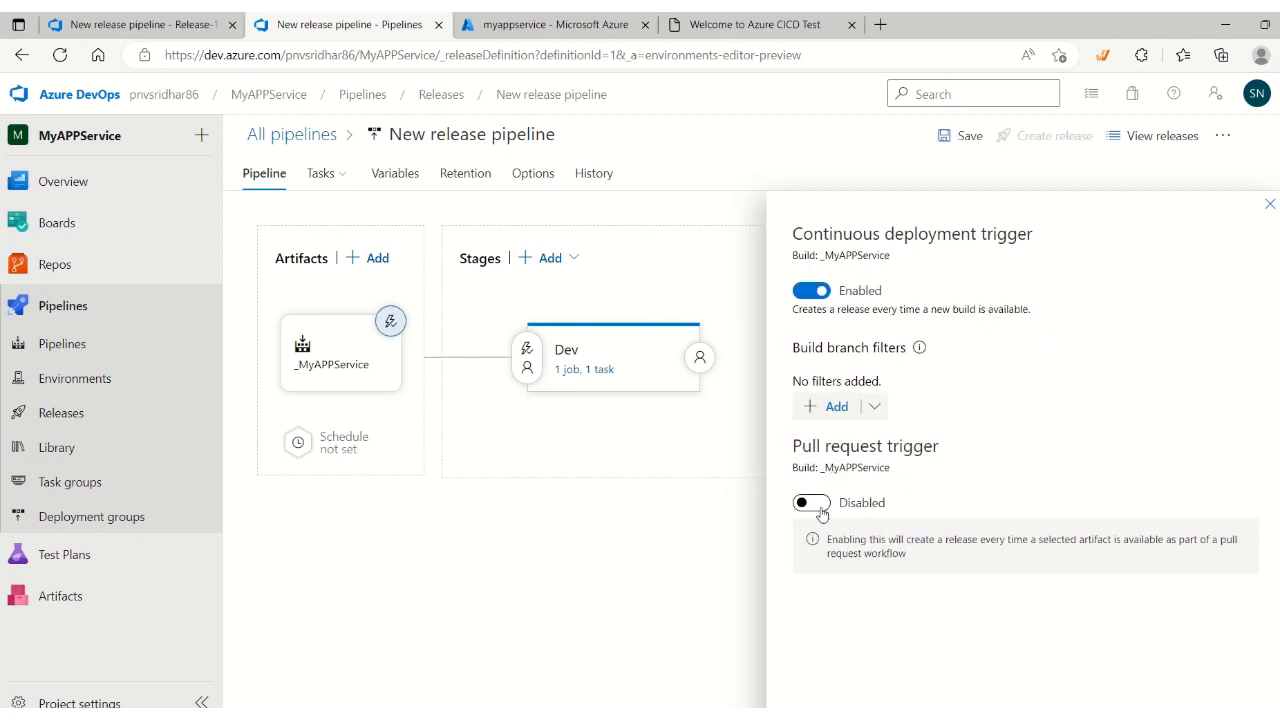
click(811, 502)
Add an Include build branch filter for master and set master as the pull request trigger's target branch
click(830, 406)
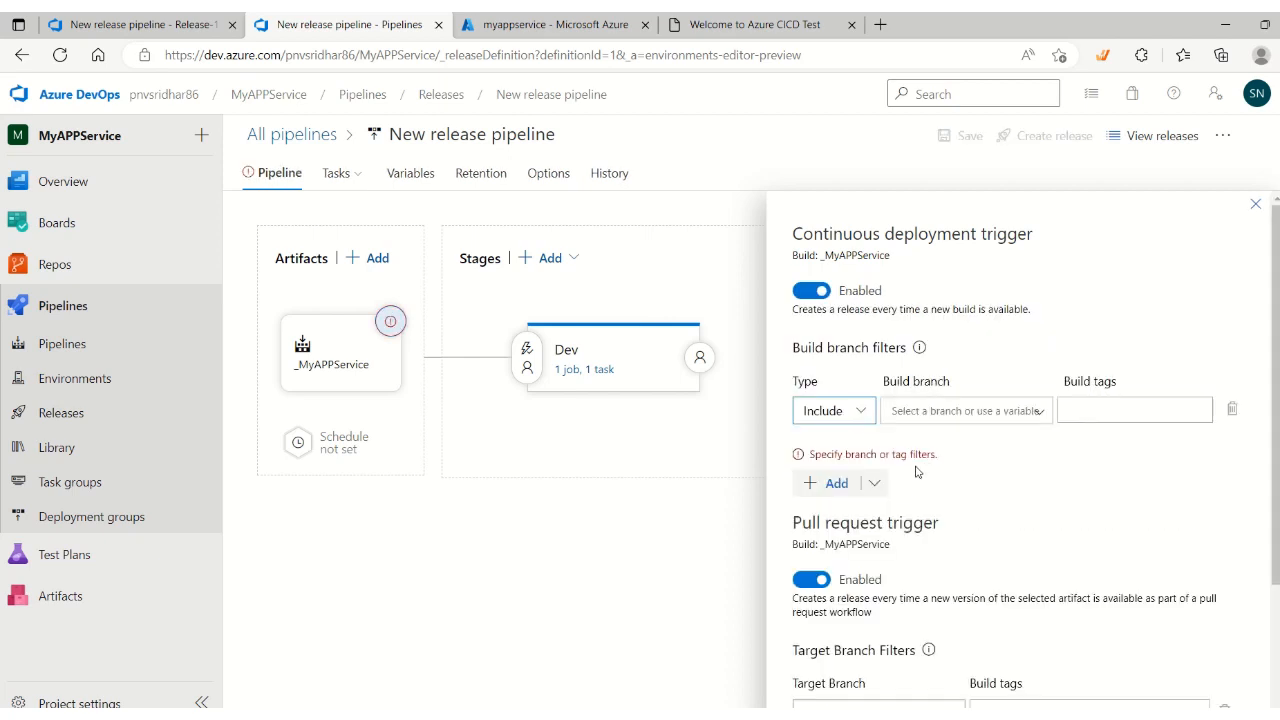
click(855, 412)
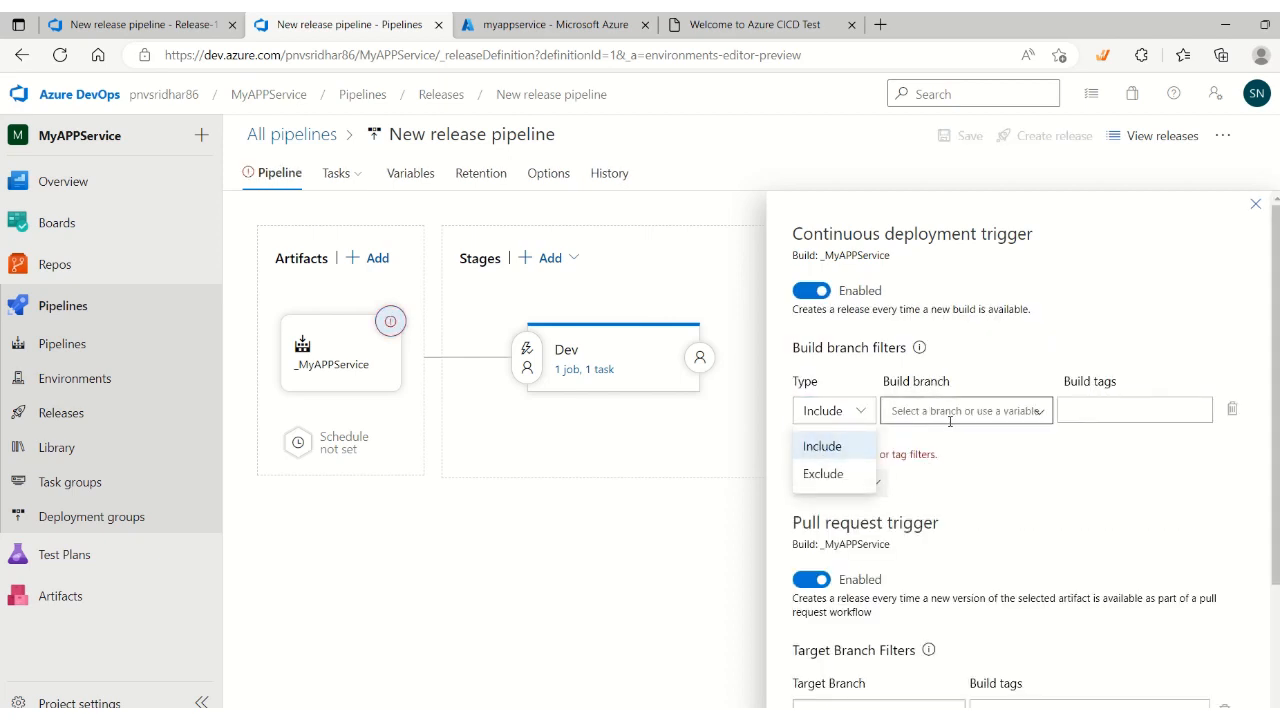
click(1040, 412)
click(943, 505)
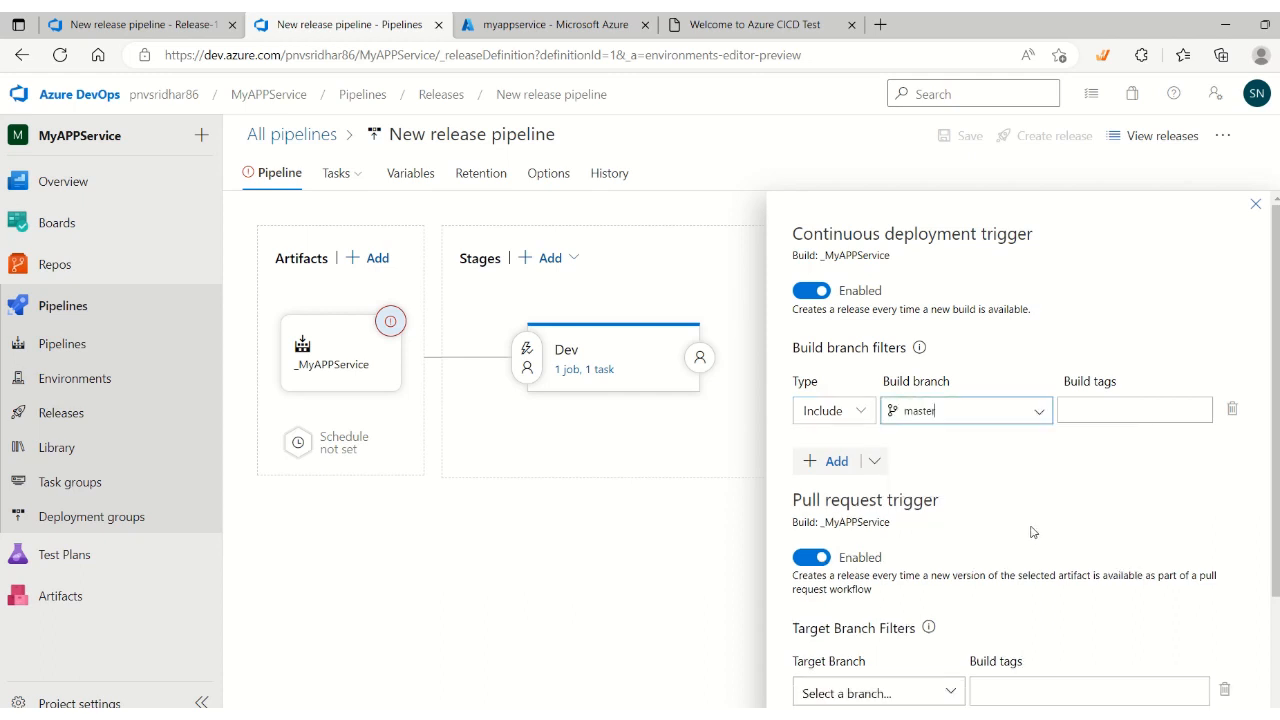
scroll(1031, 529, down, 3)
click(922, 541)
click(842, 633)
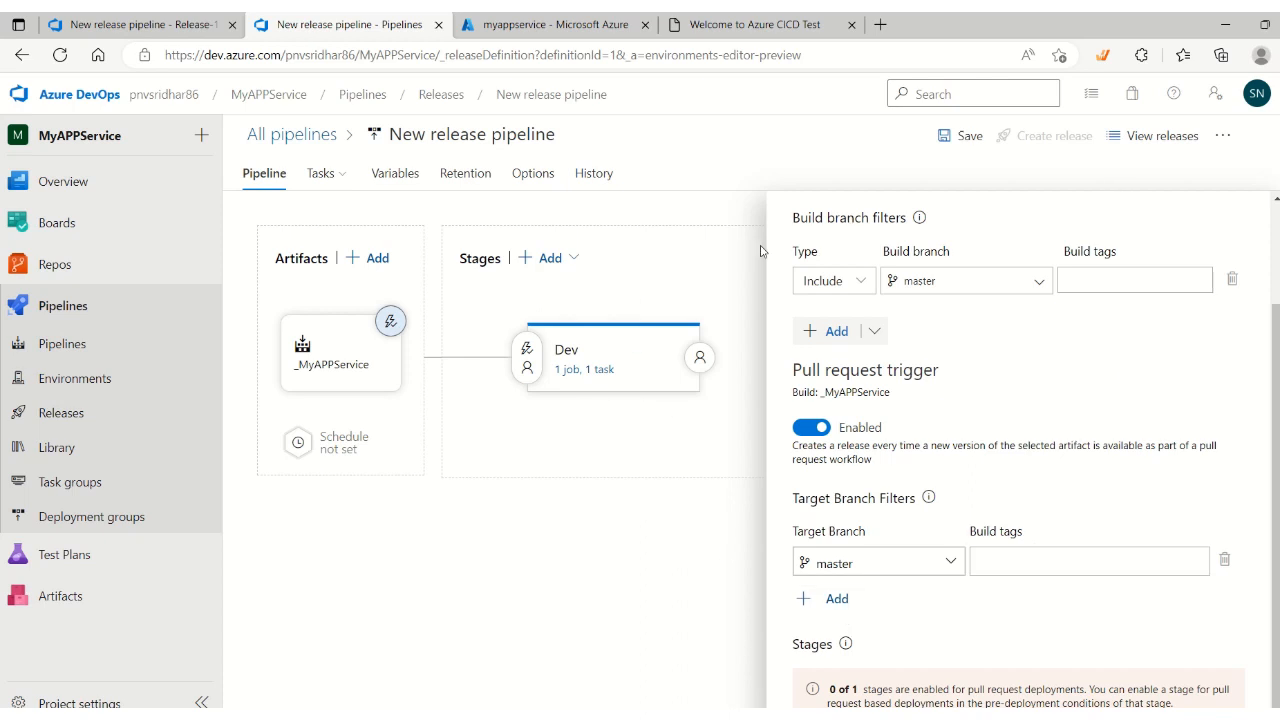
Save the release pipeline with its new triggers and close the trigger settings
click(966, 136)
click(722, 469)
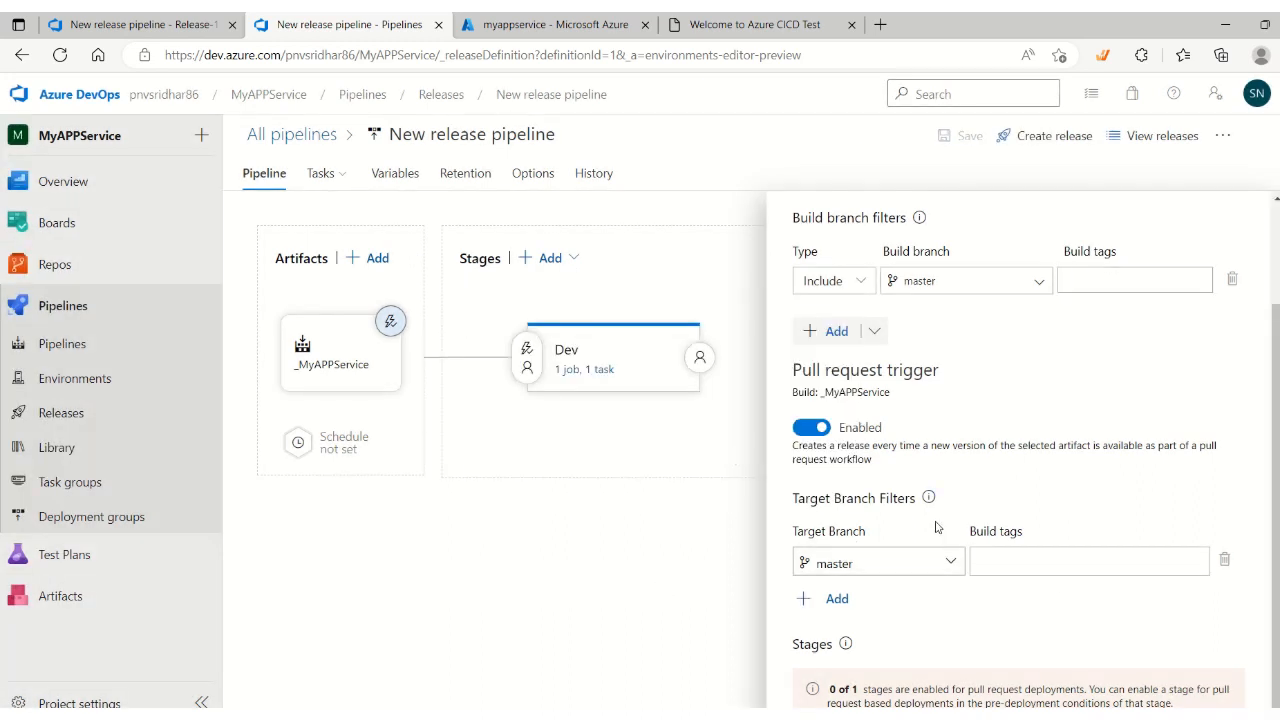
scroll(1211, 495, up, 2)
click(1258, 210)
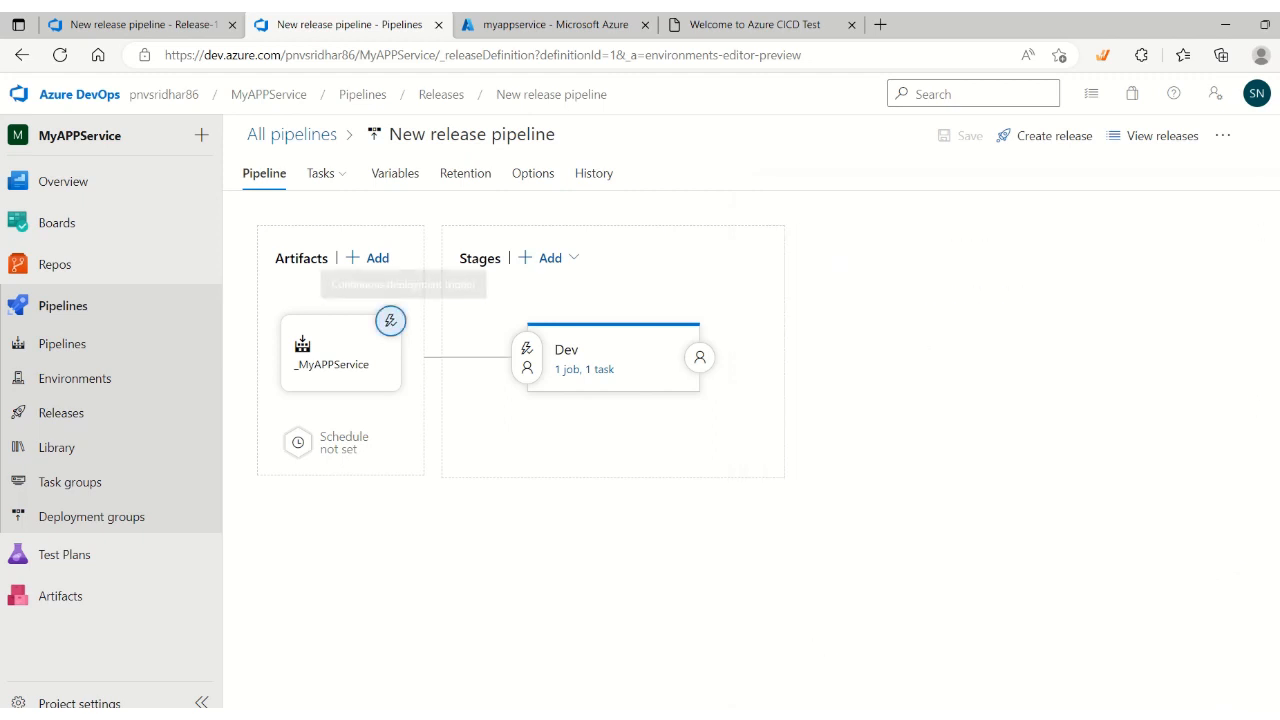
Check the project's build pipelines and releases for the Dev deployment of Release-2
click(88, 416)
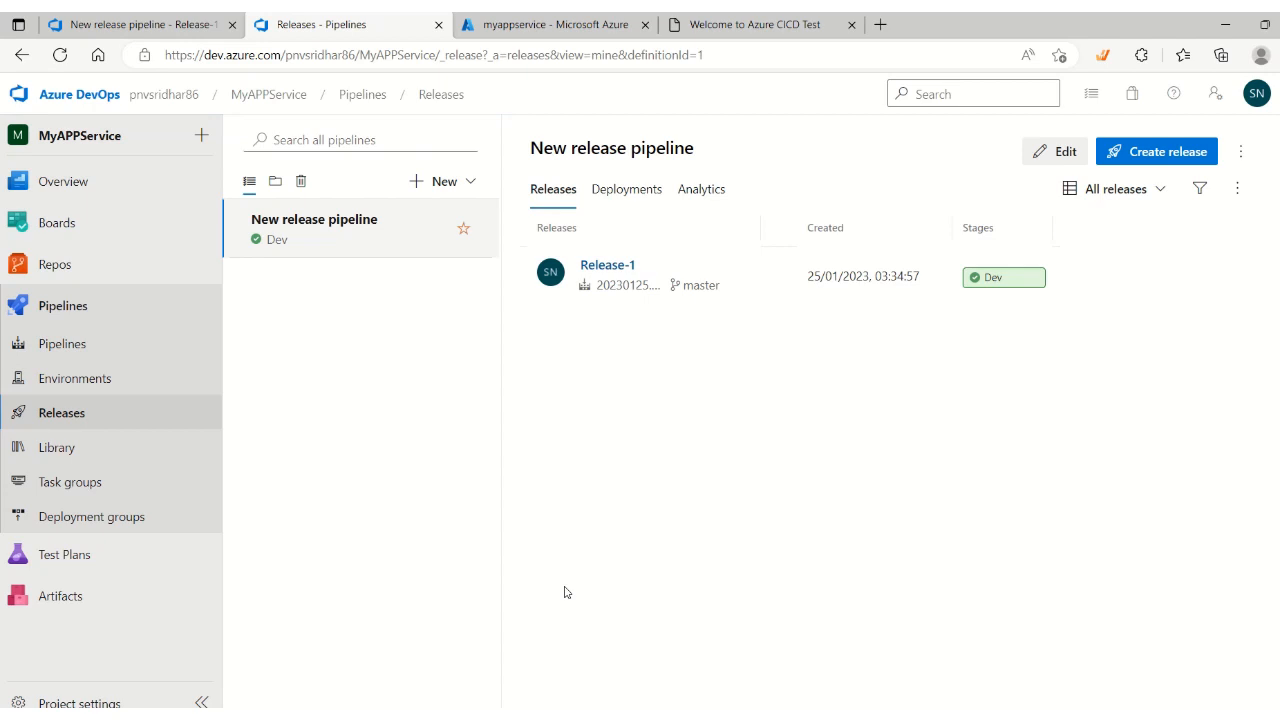
click(75, 350)
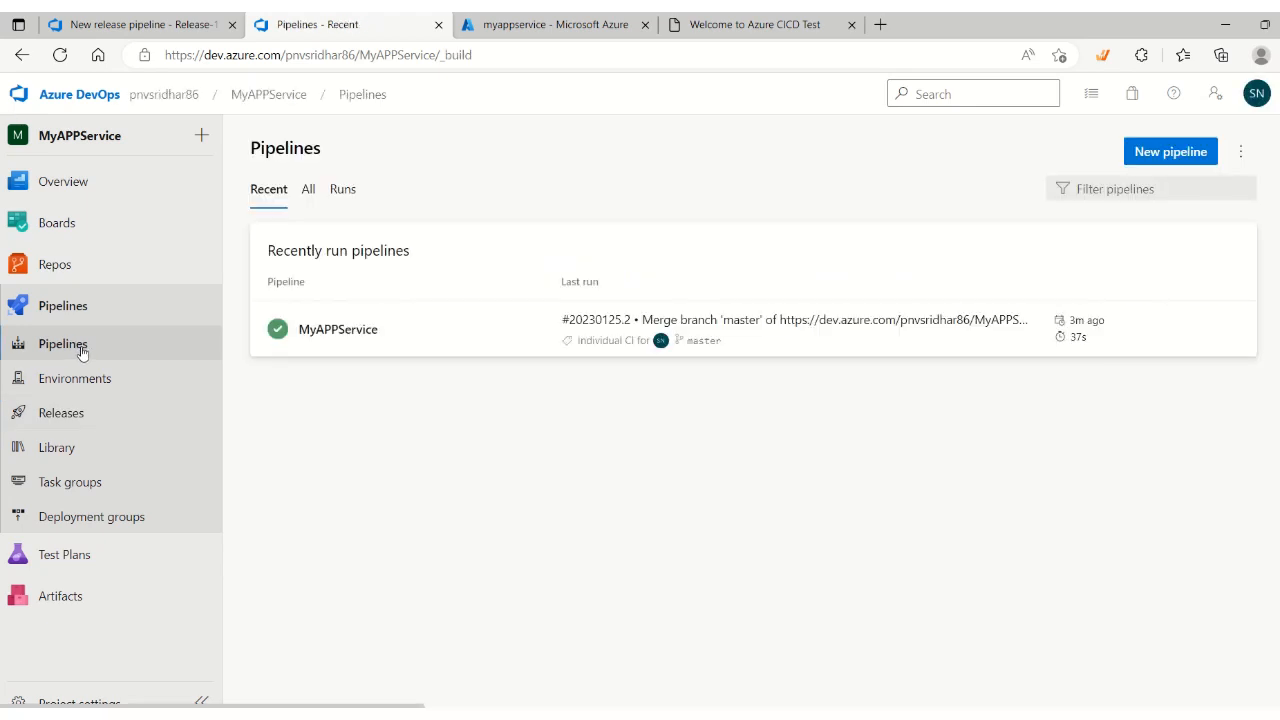
click(66, 413)
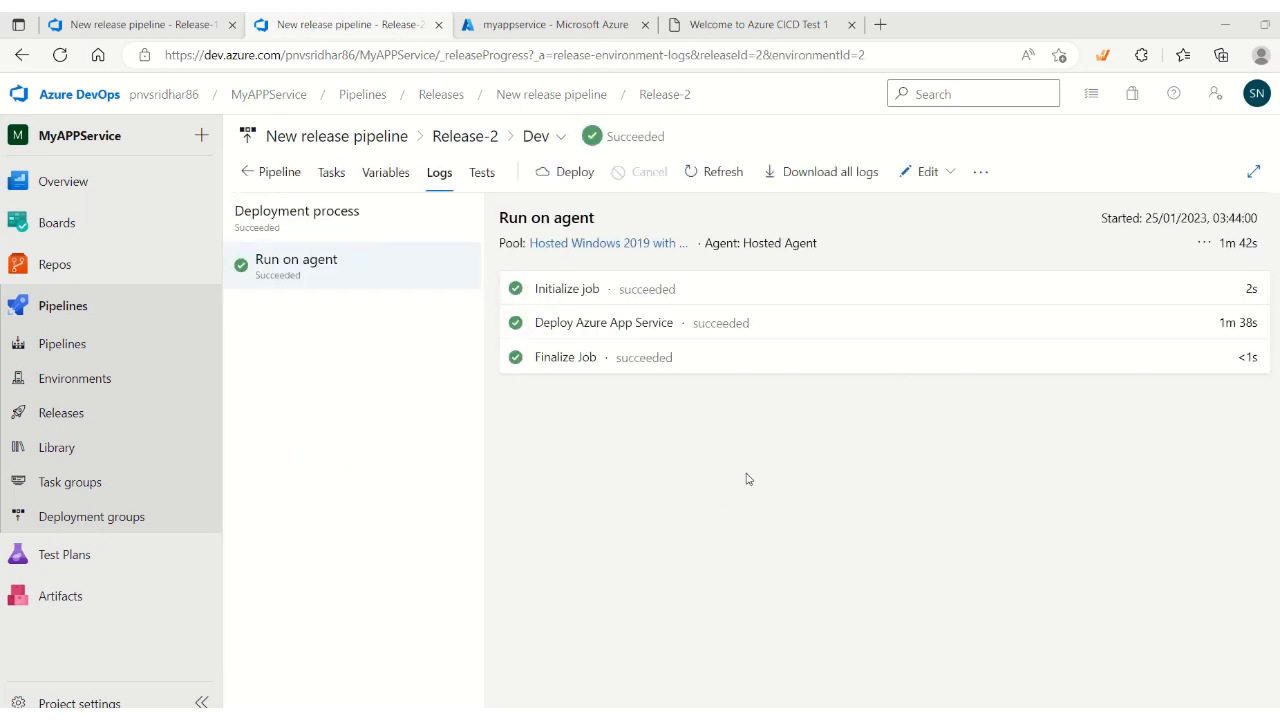
Reload mysriserviceapp.azurewebsites.net and check the deployed page's heading for the index.html change
click(740, 24)
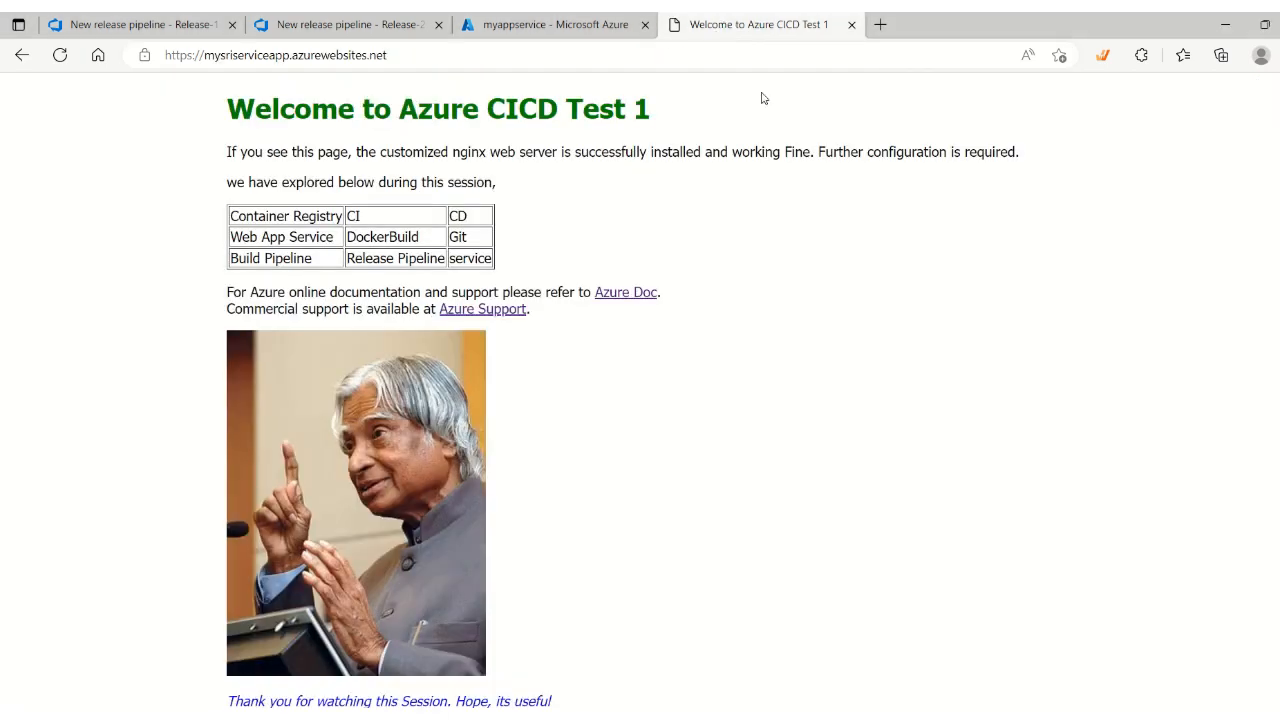
click(423, 52)
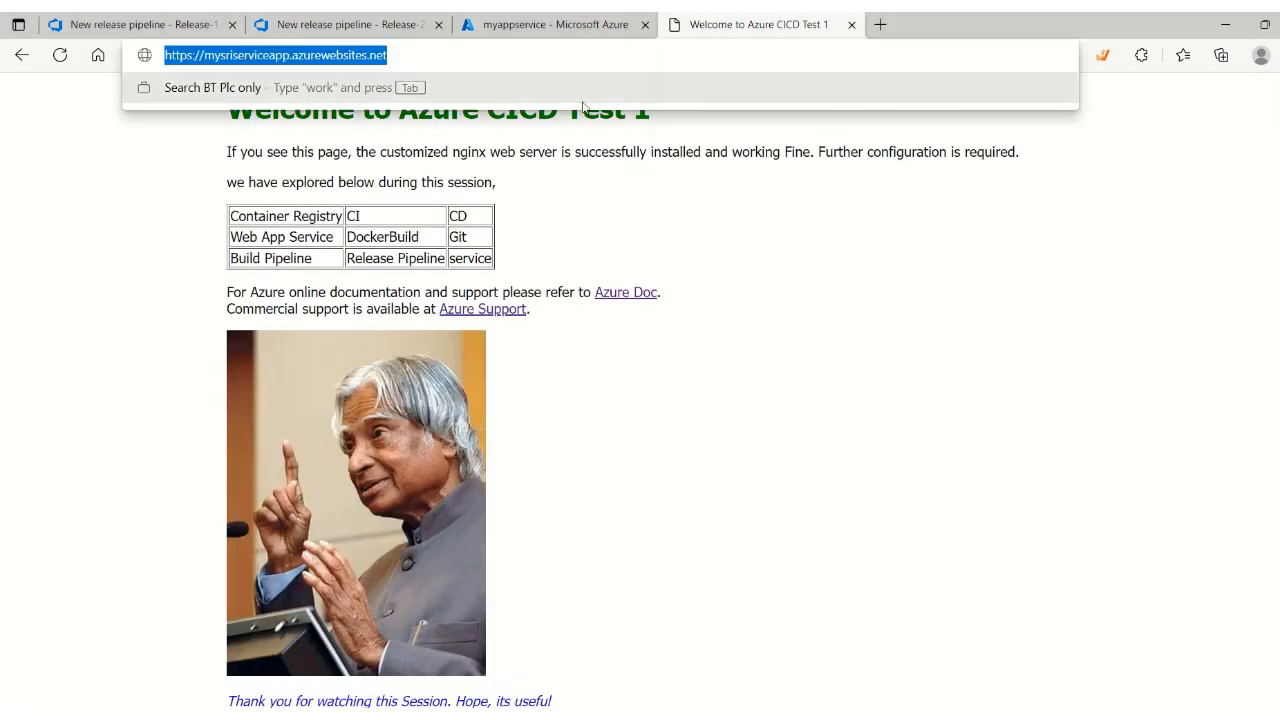
key(Return)
double_click(642, 110)
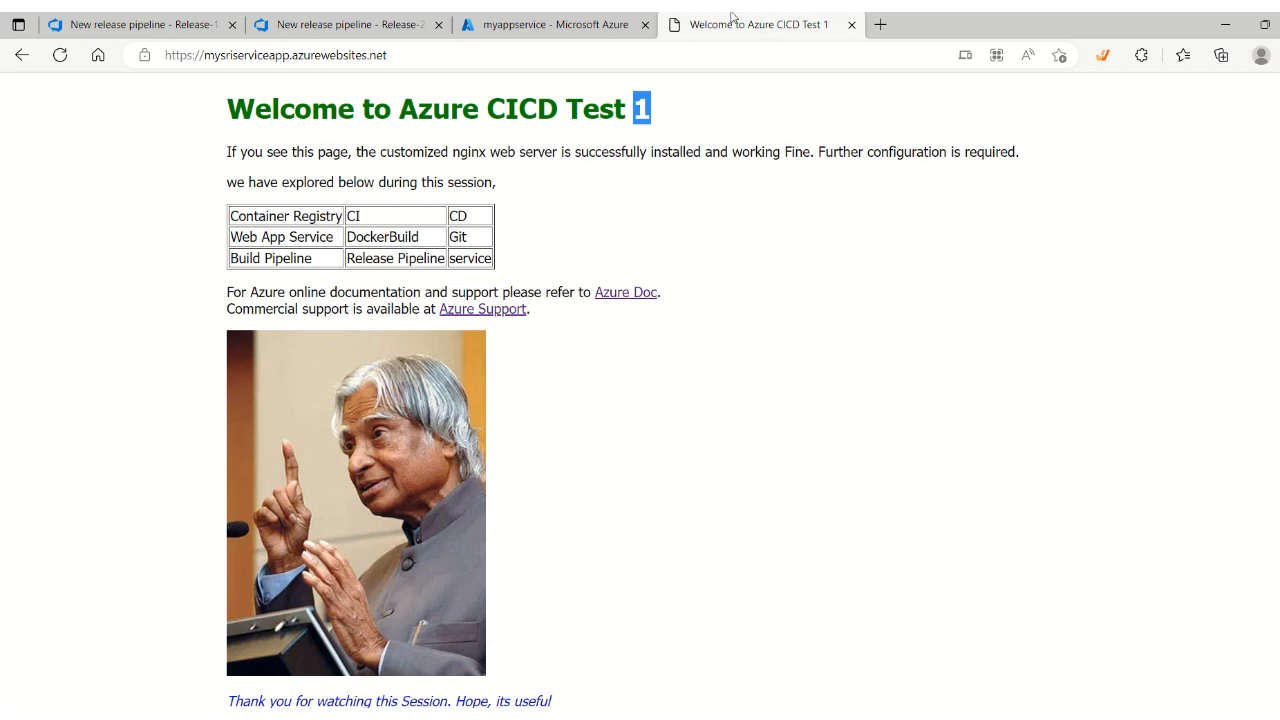
Look at the Release-2 Dev deployment logs again, then switch to index.html in Visual Studio Code
click(378, 19)
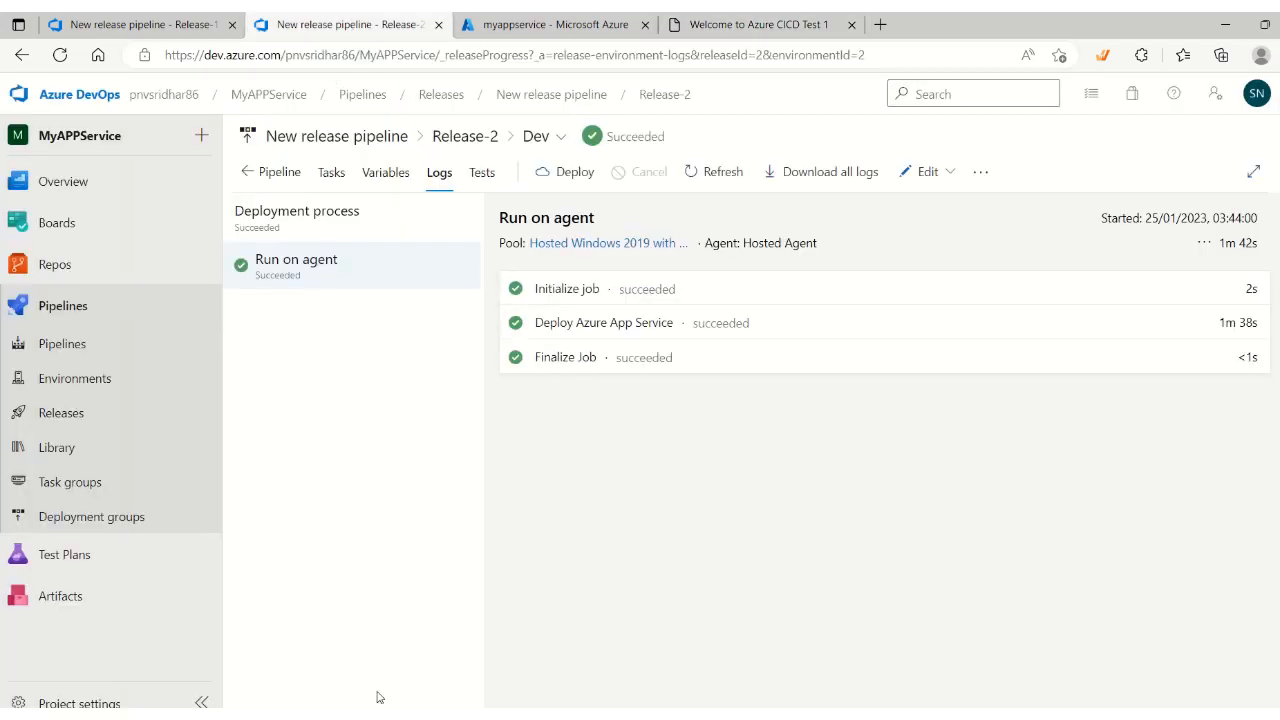
key(alt+Tab)
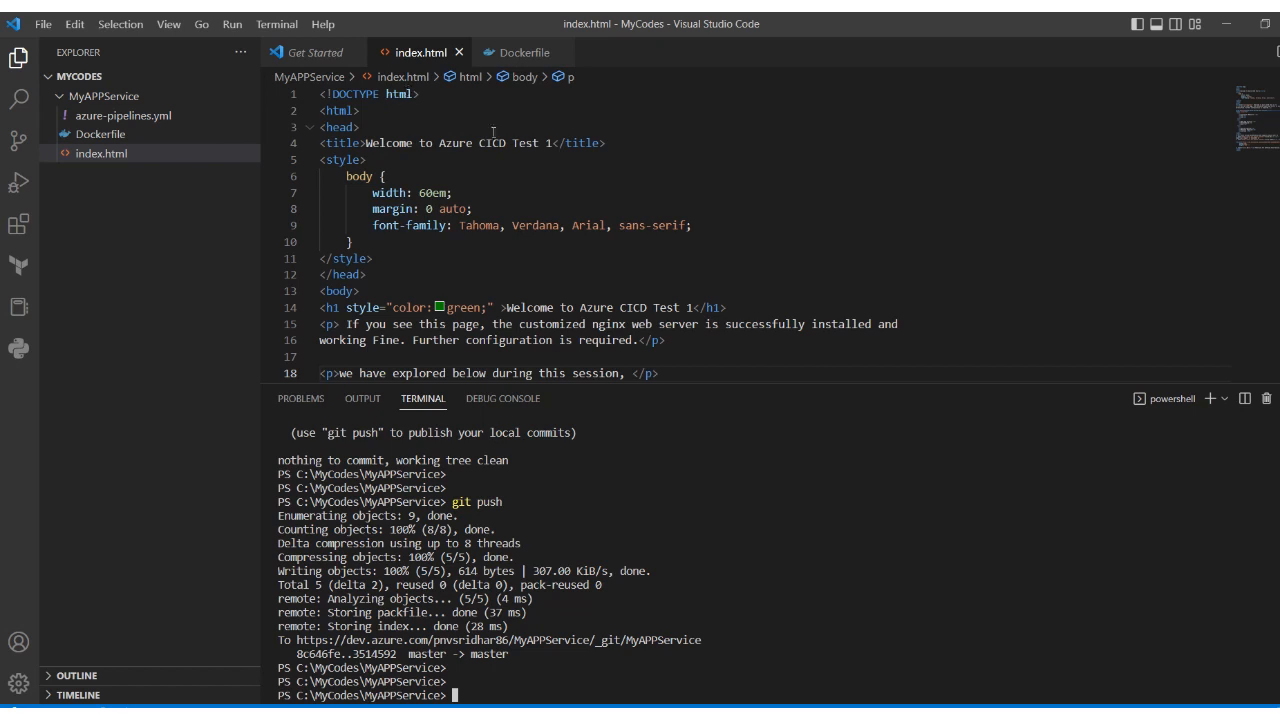
Change the page title and the h1 heading in index.html to "Welcome to Azure CICD Test 2" and save the file
click(553, 147)
key(BackSpace)
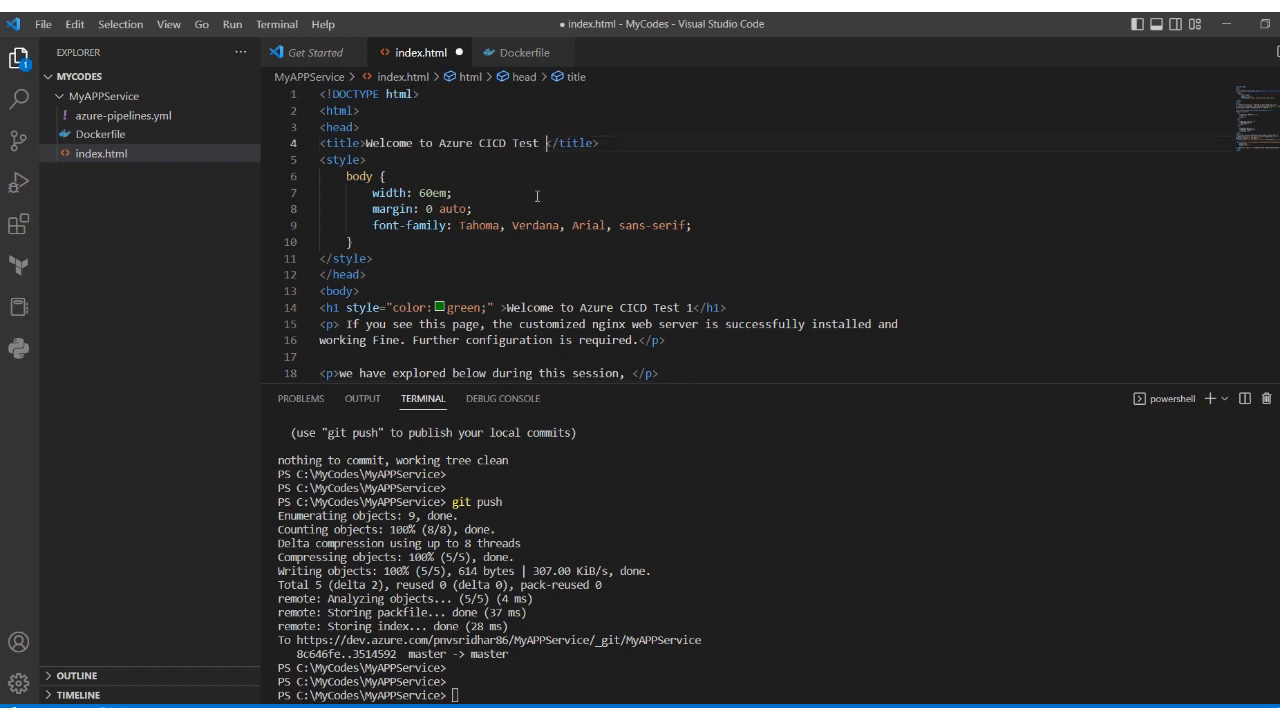
text(2)
click(695, 307)
click(712, 337)
key(ctrl+s)
Stage all changes with git in the terminal and commit them with the message "my second CICD test"
click(640, 632)
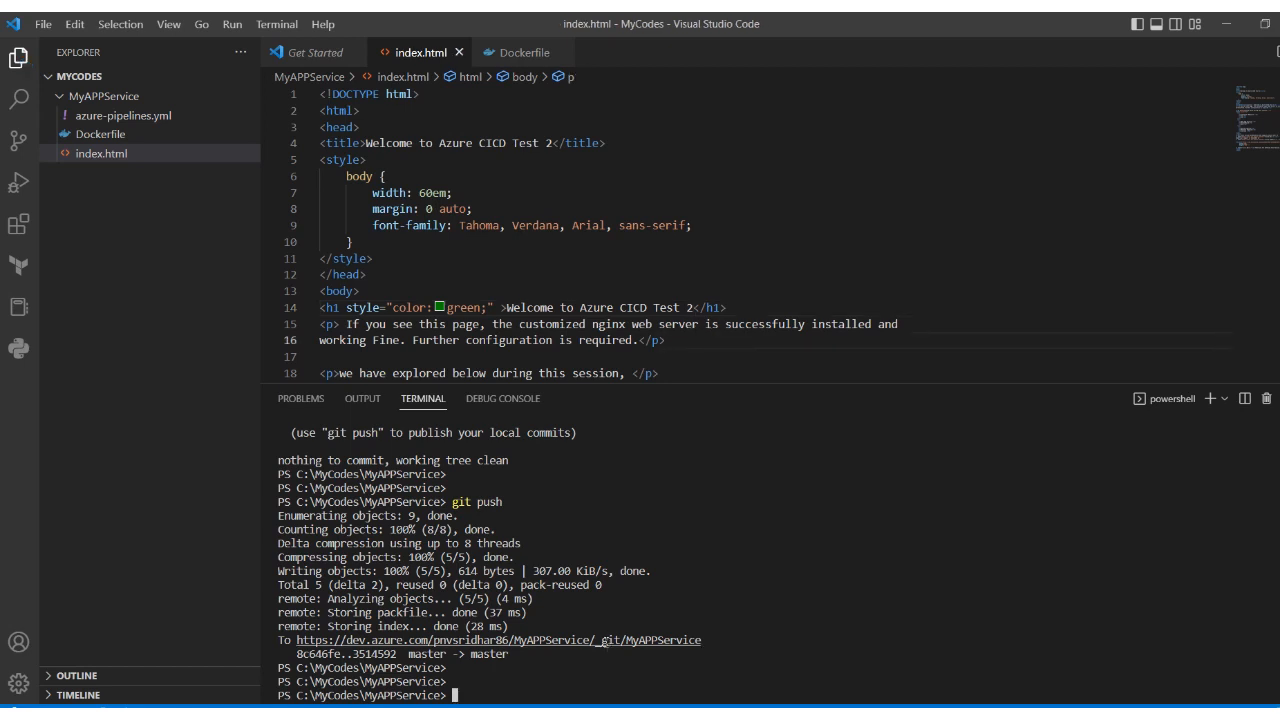
text(git add .)
key(Return)
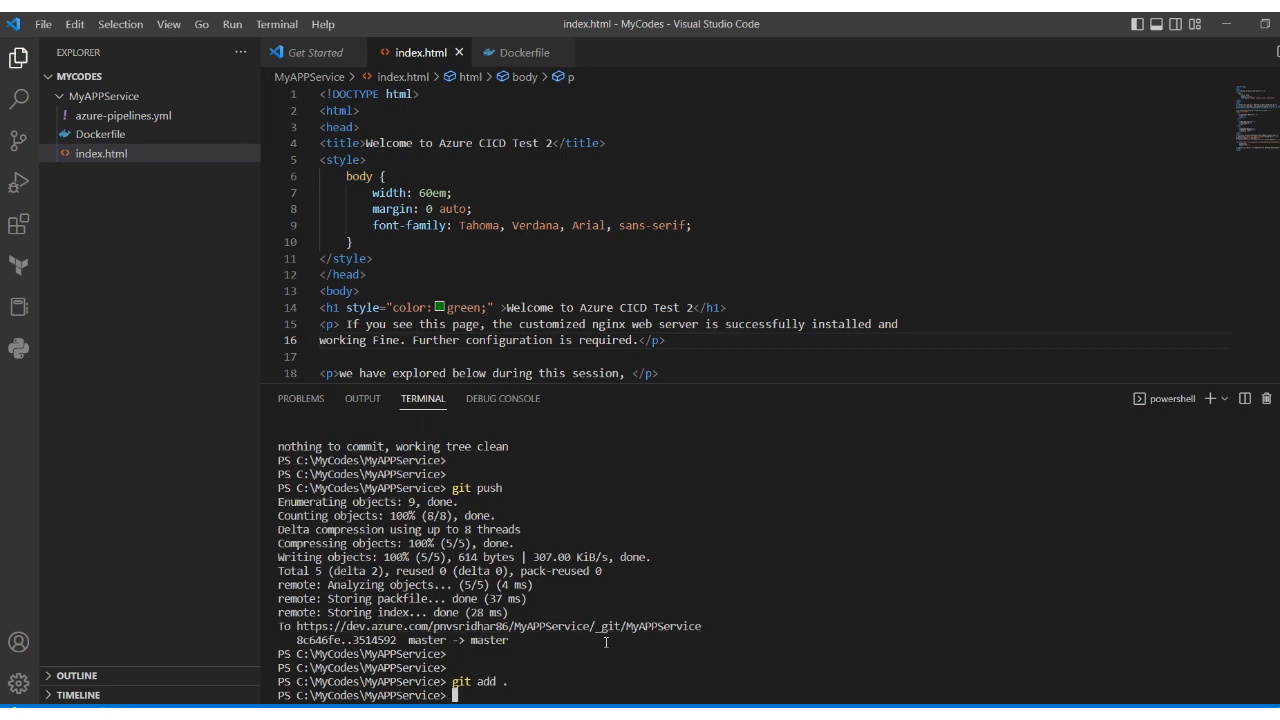
text(git commit)
text(-m "my second)
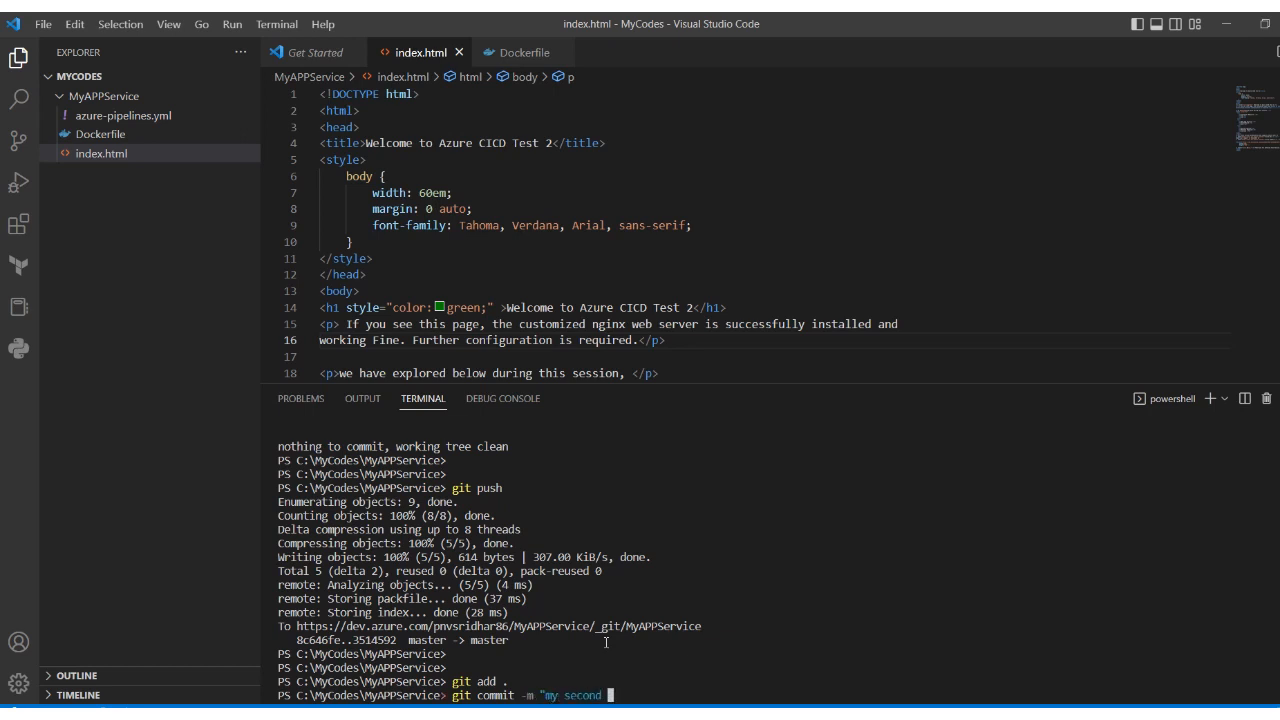
text( CICD test")
key(Return)
Push the new commit to the remote repository with git push and review the terminal output
text(g)
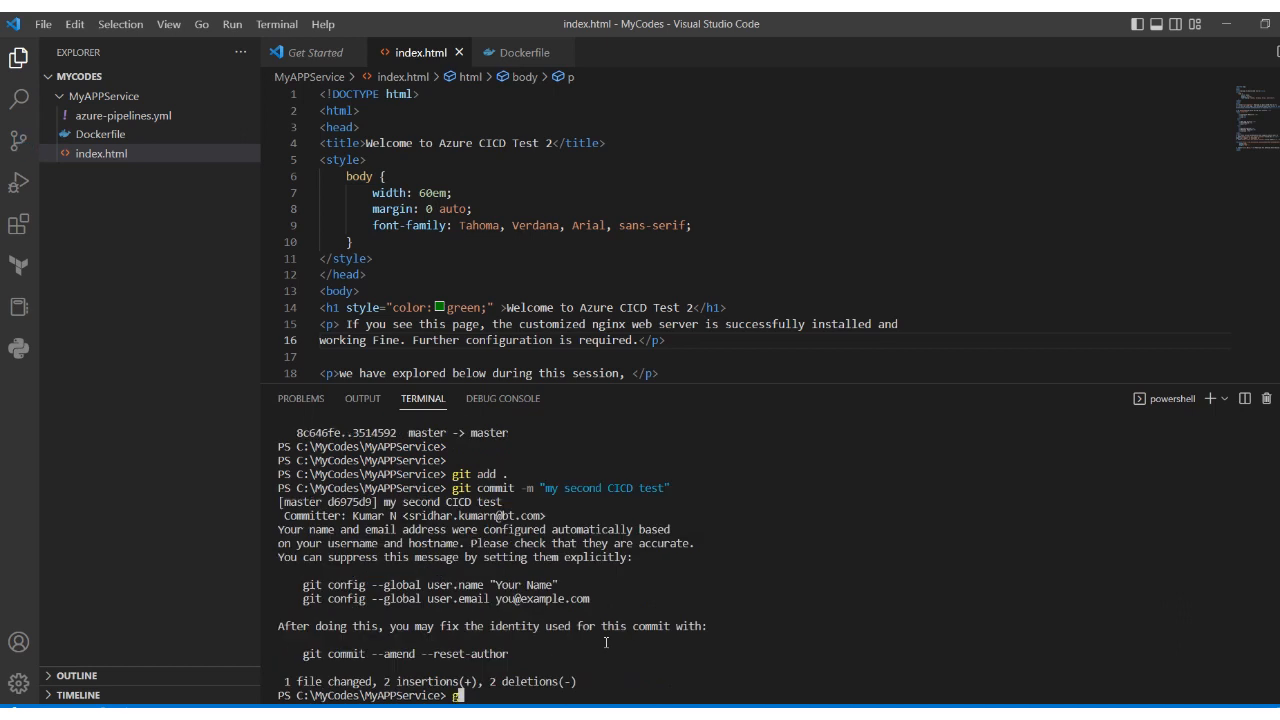
text(it push)
key(Return)
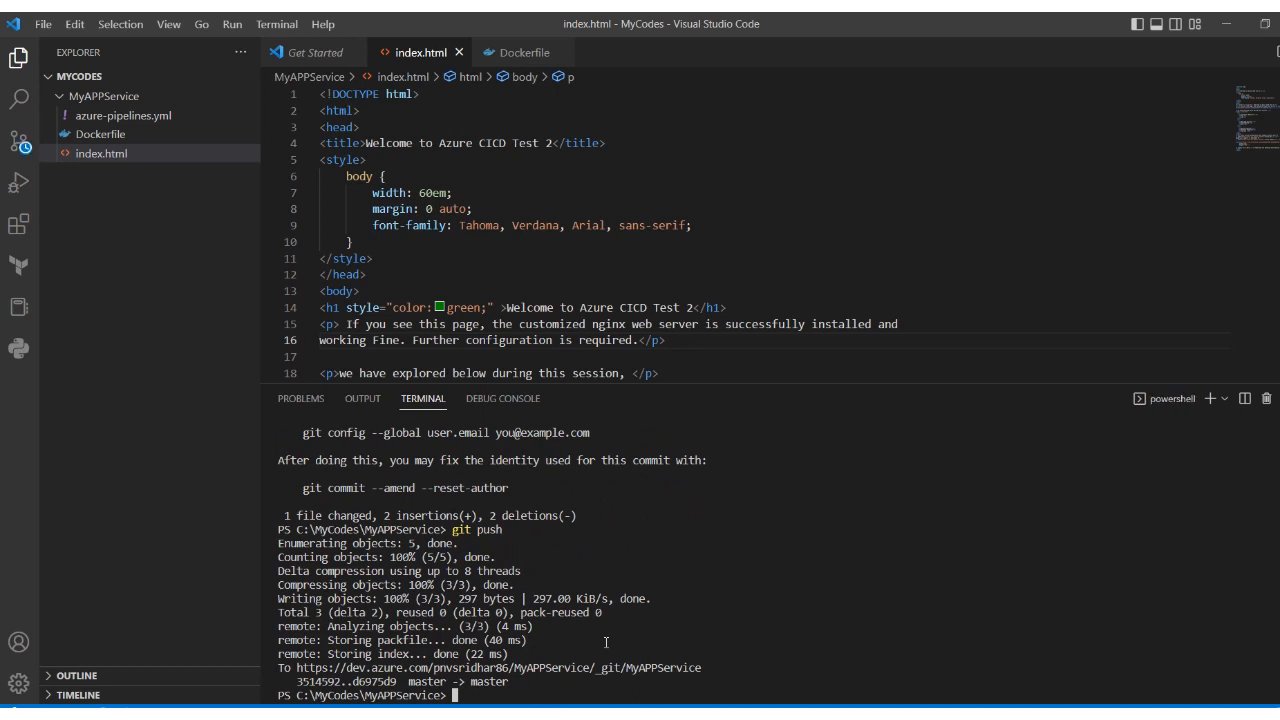
scroll(675, 598, up, 3)
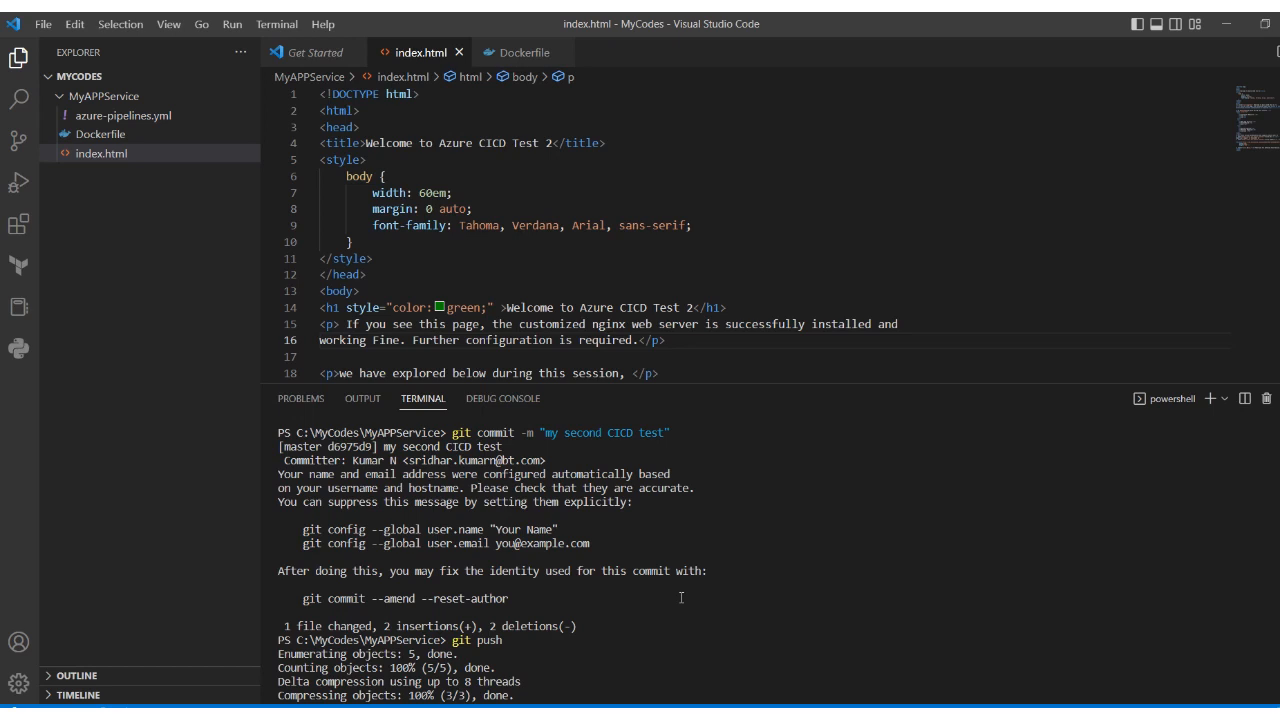
scroll(681, 598, down, 3)
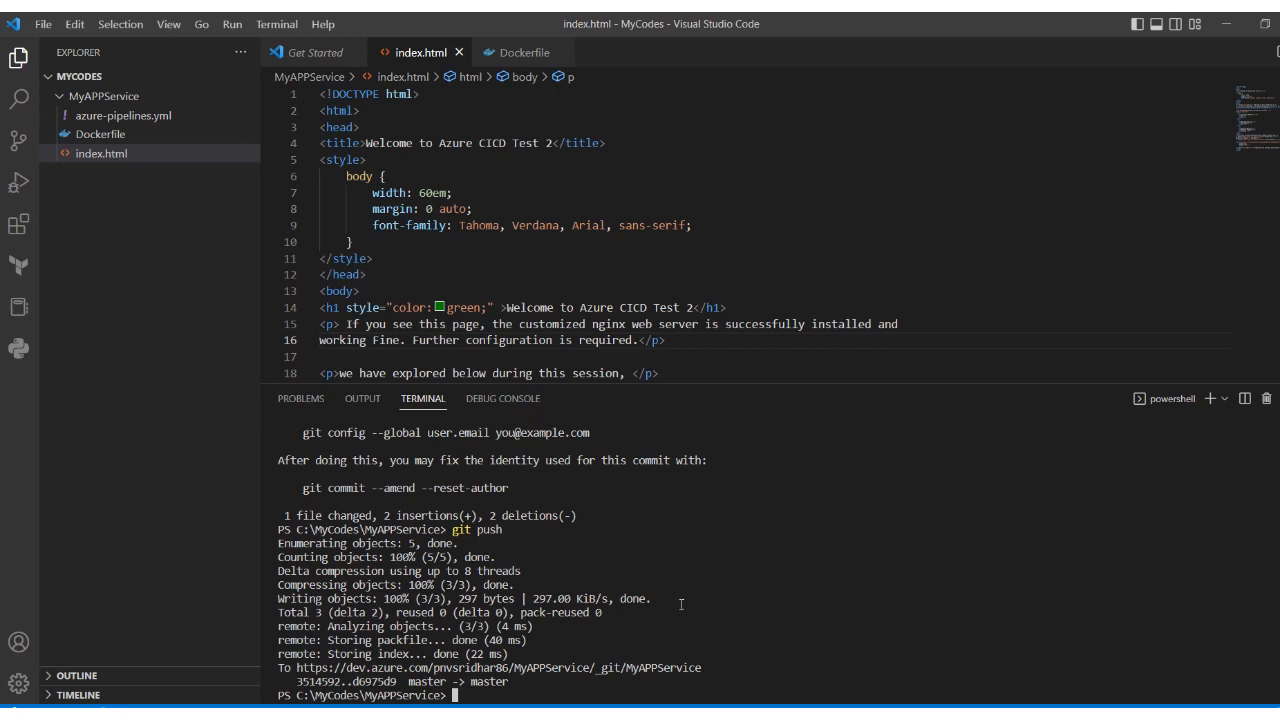
key(Return)
key(Return)
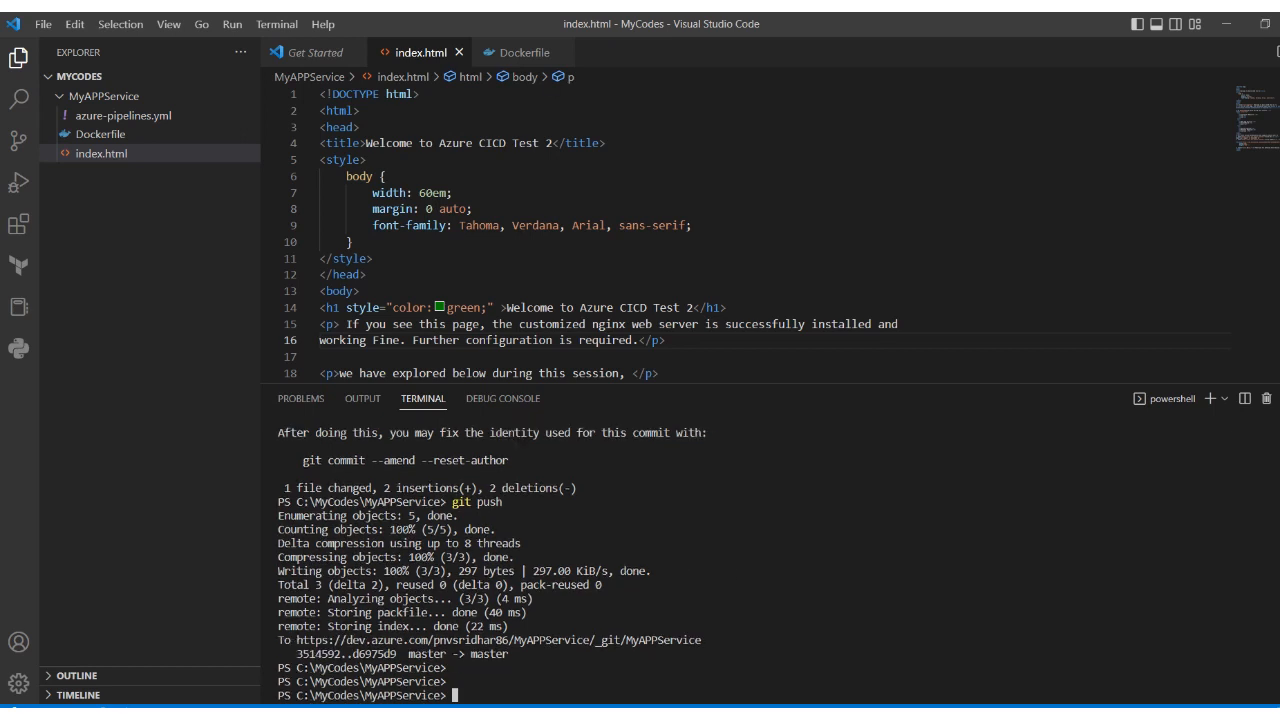
Switch to Azure DevOps in the browser and check the pushed index.html contents in the MyAPPService repository
click(183, 676)
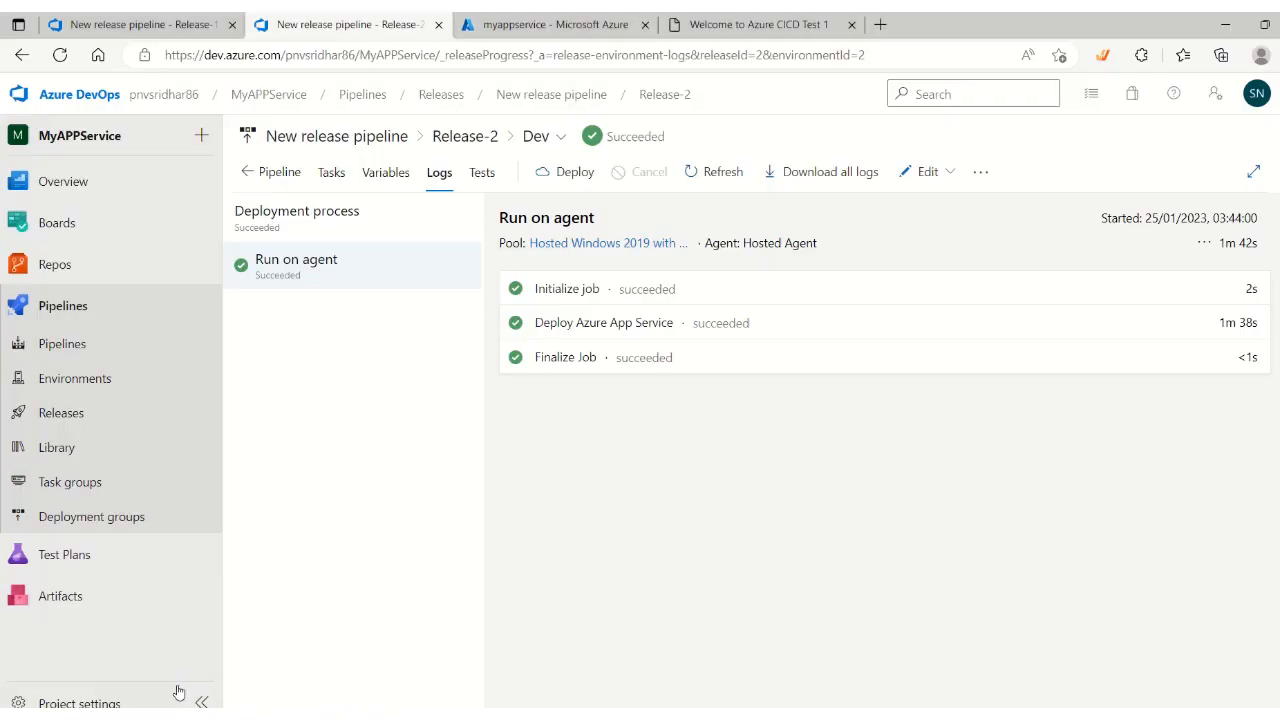
click(84, 265)
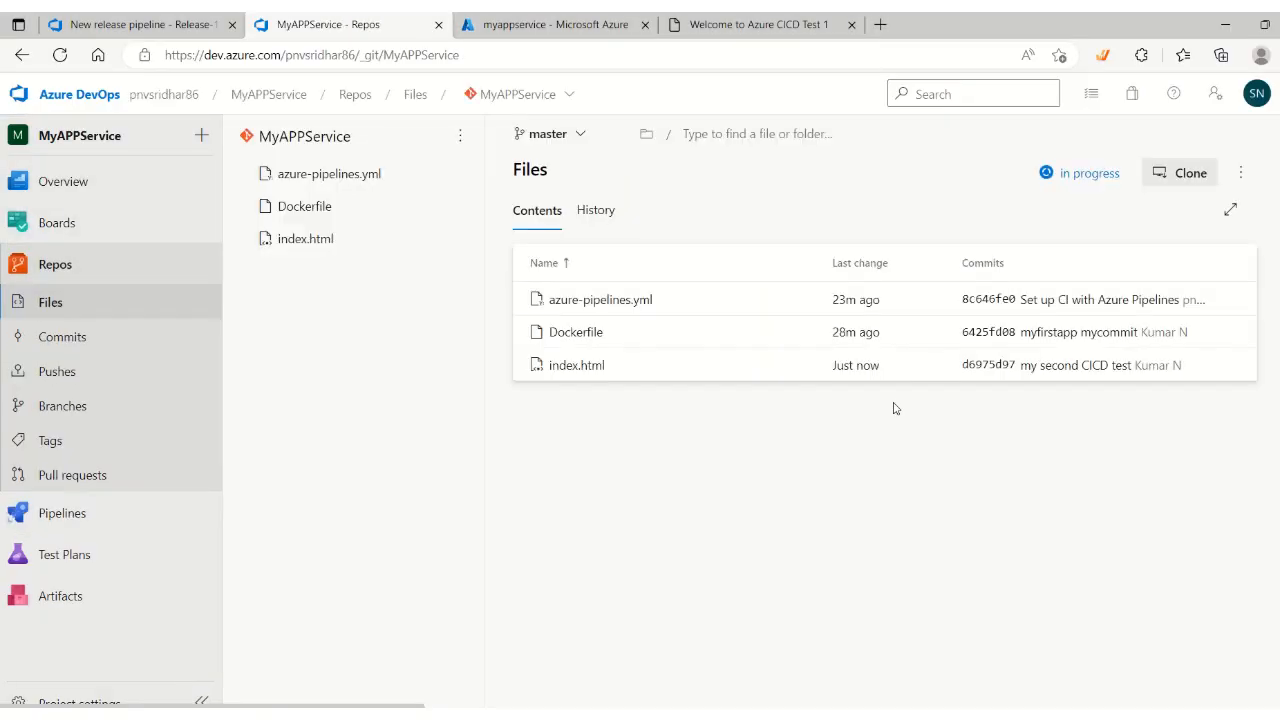
click(586, 369)
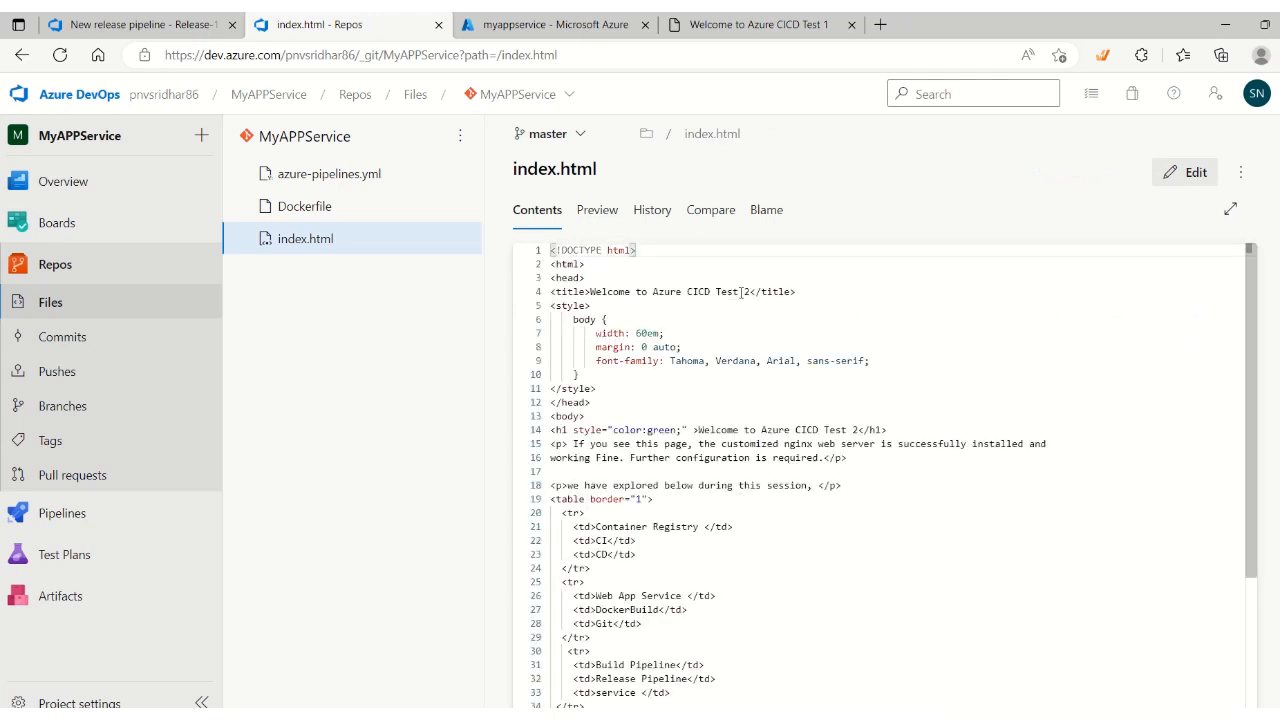
click(745, 291)
scroll(780, 489, down, 3)
scroll(729, 493, up, 3)
click(50, 264)
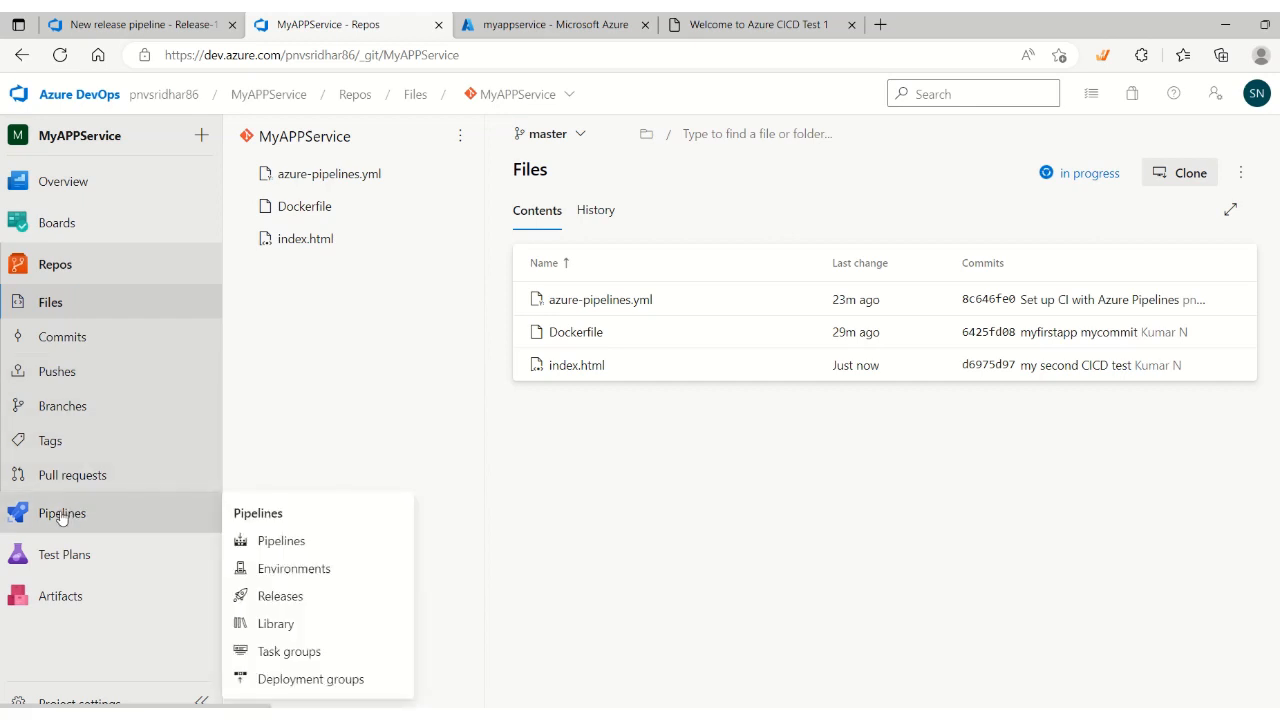
Check the MyAPPService build run, then open the newest release and watch its Dev deployment logs
click(62, 514)
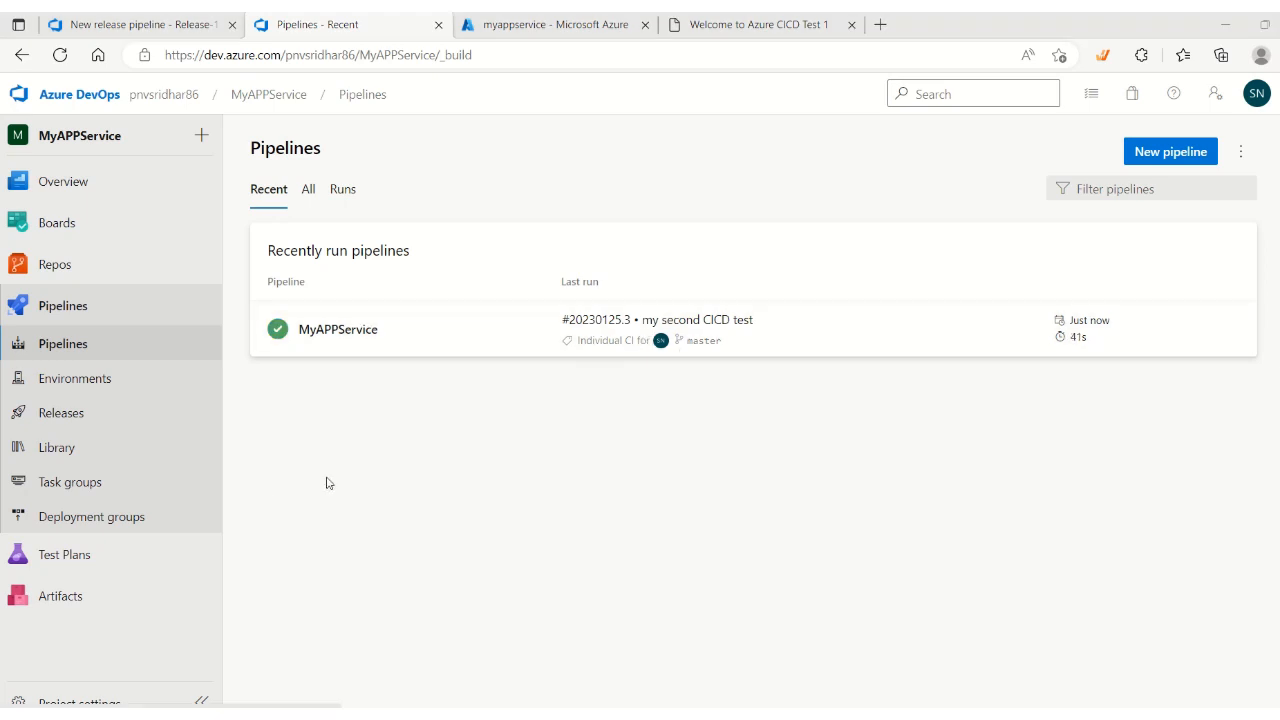
click(61, 416)
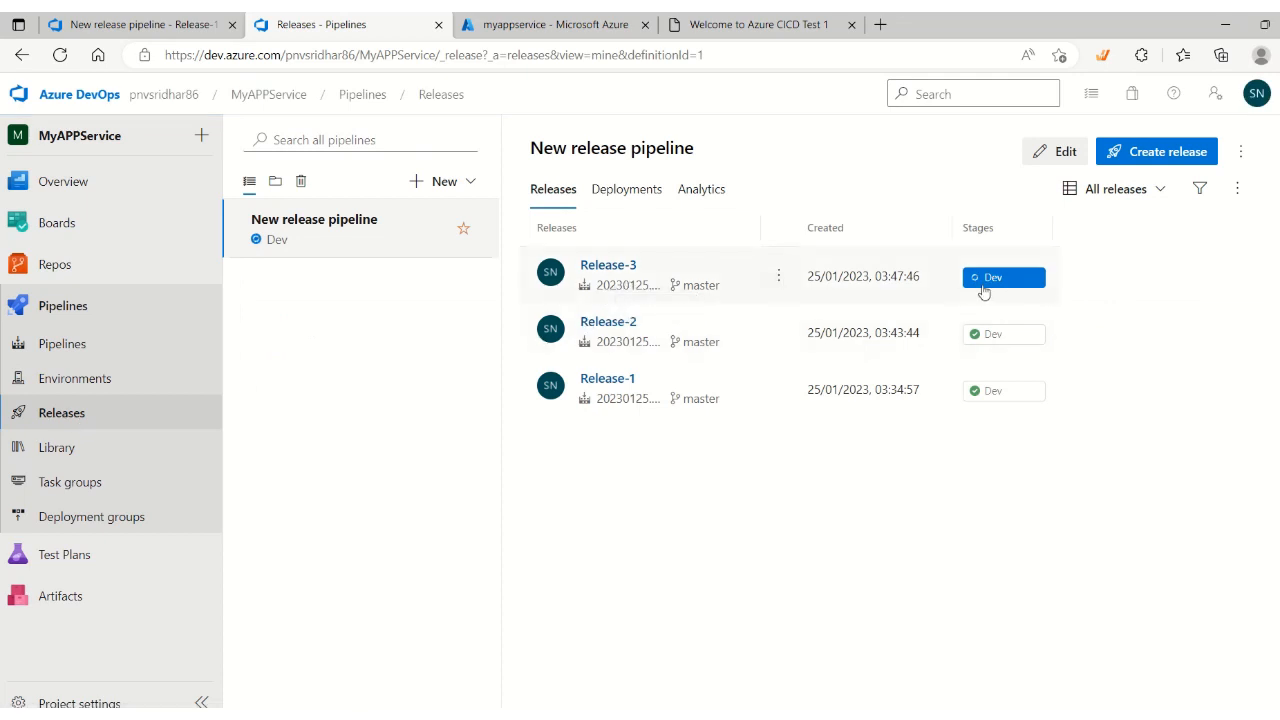
click(612, 266)
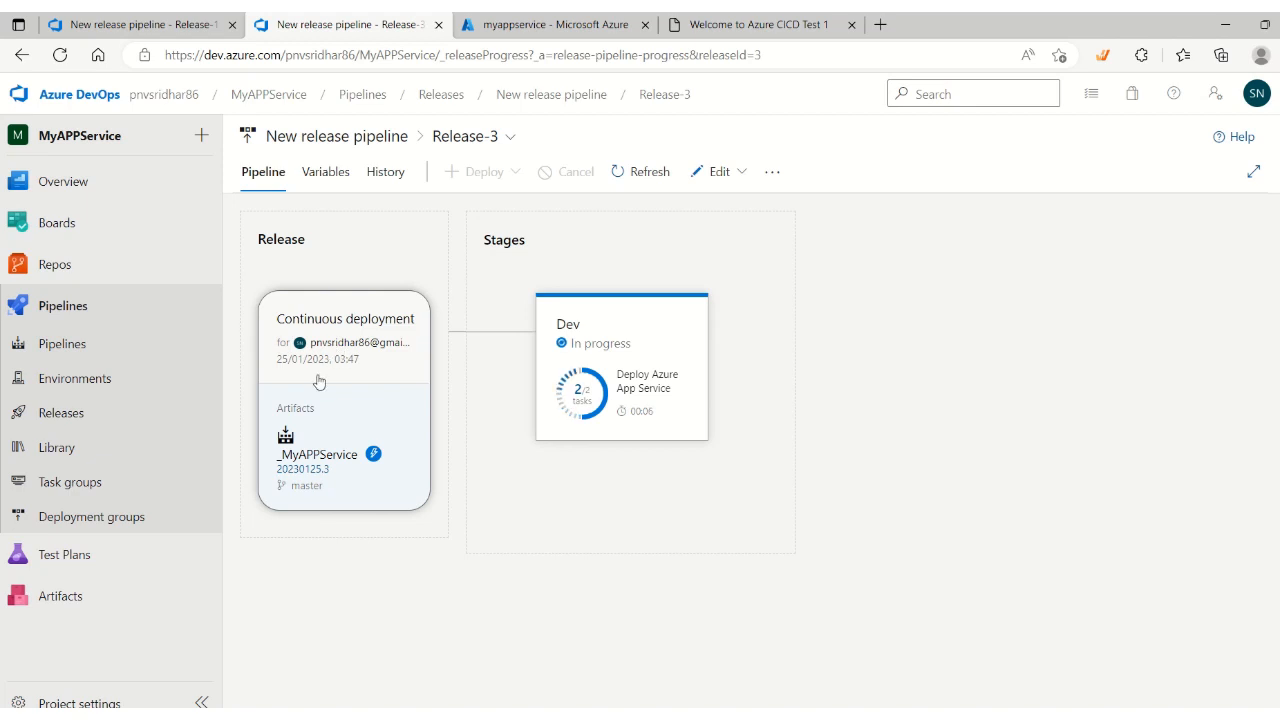
mouse_move(628, 451)
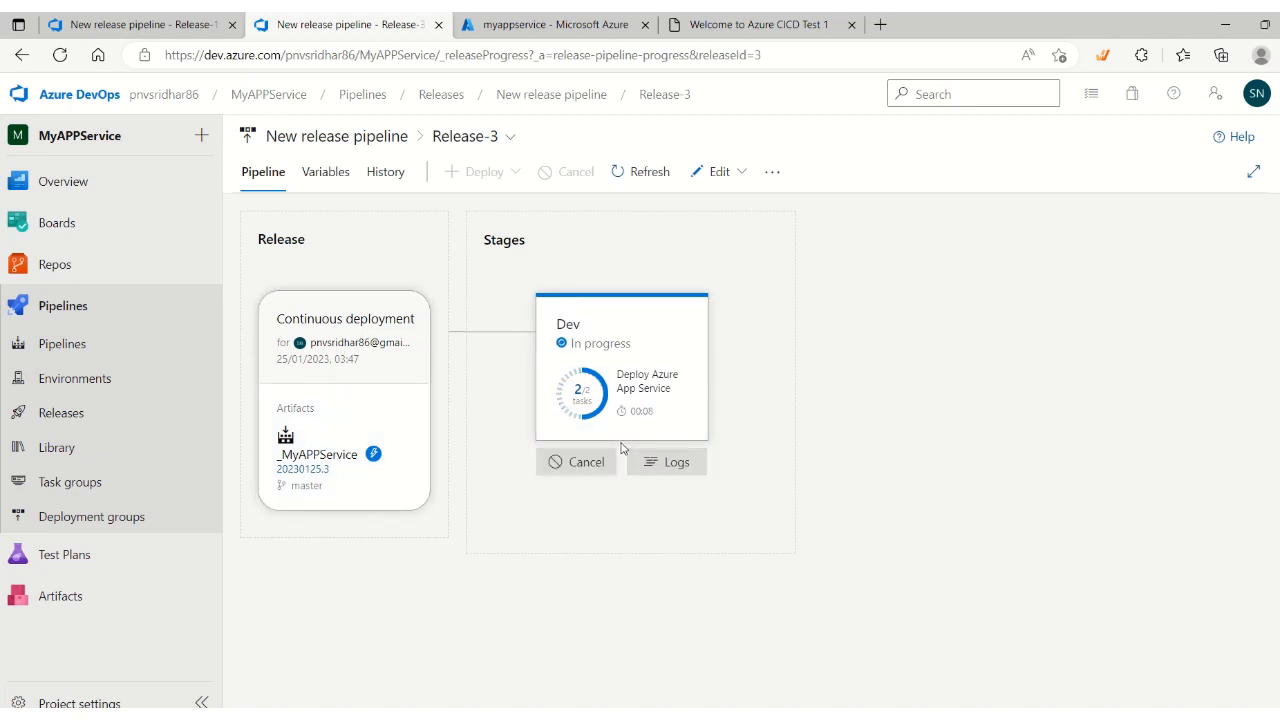
click(658, 462)
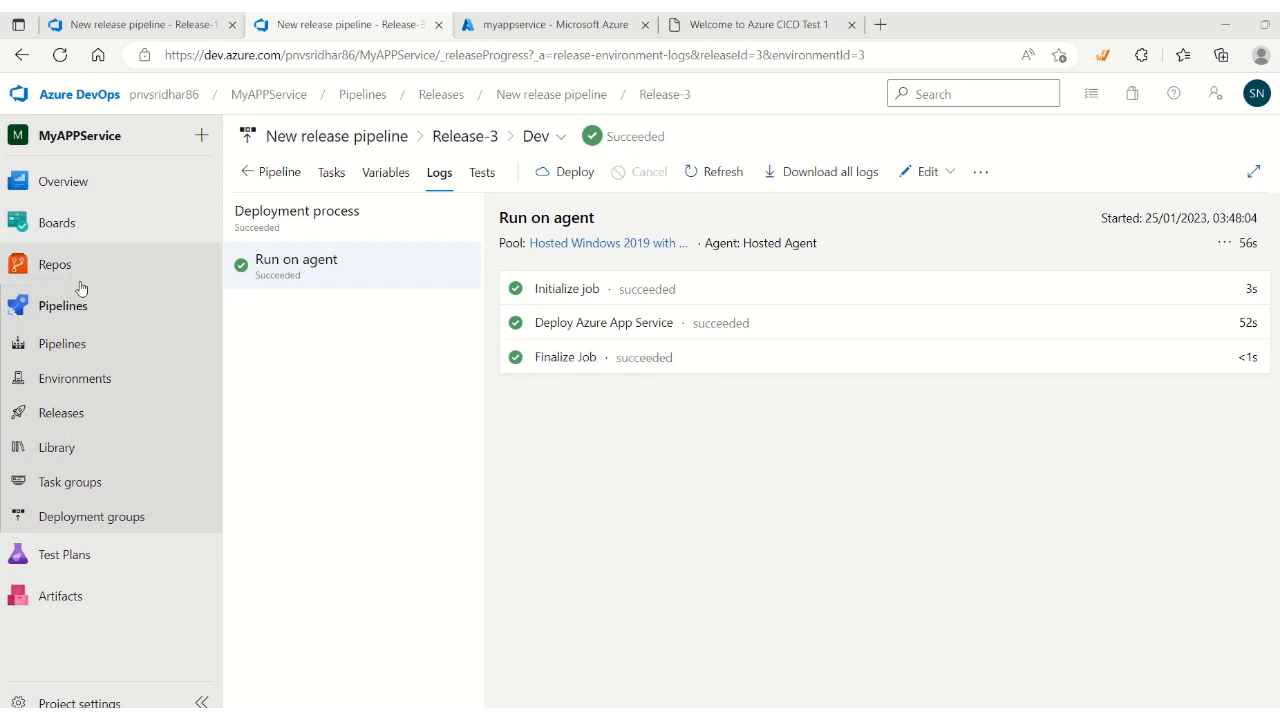
mouse_move(92, 543)
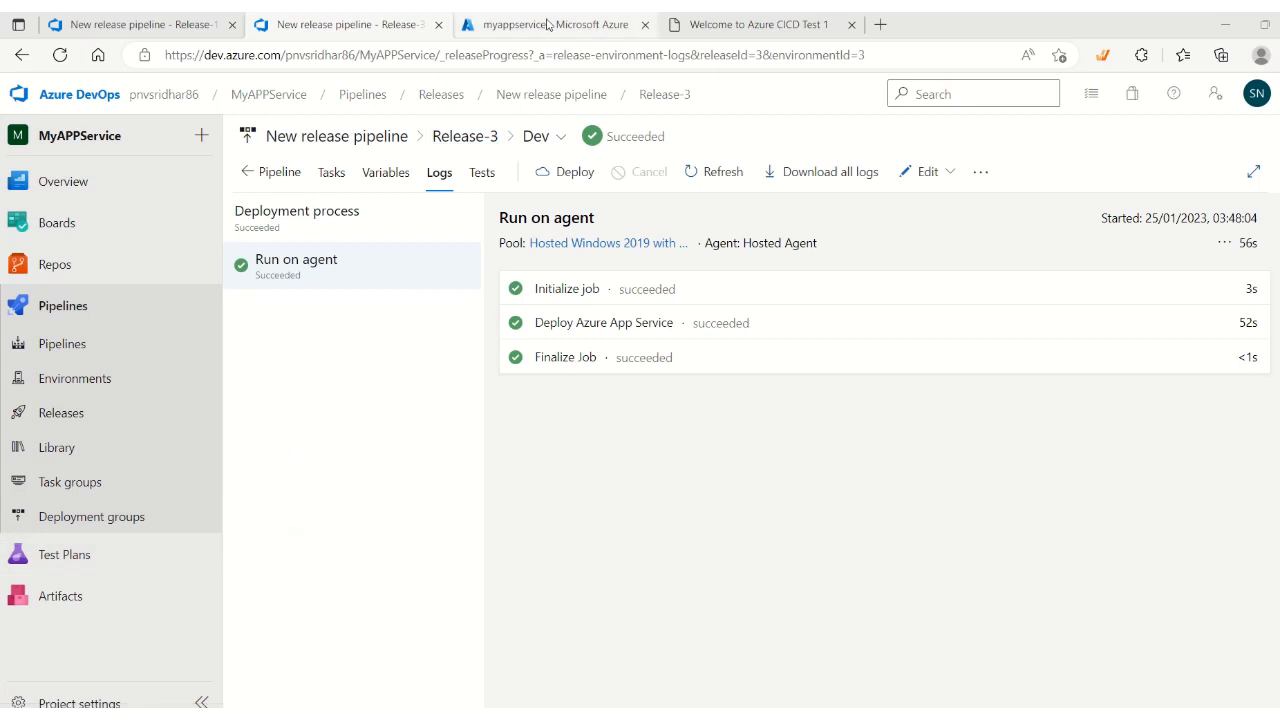
Reload mysriserviceapp.azurewebsites.net and check the test number in the page heading
click(748, 24)
click(506, 64)
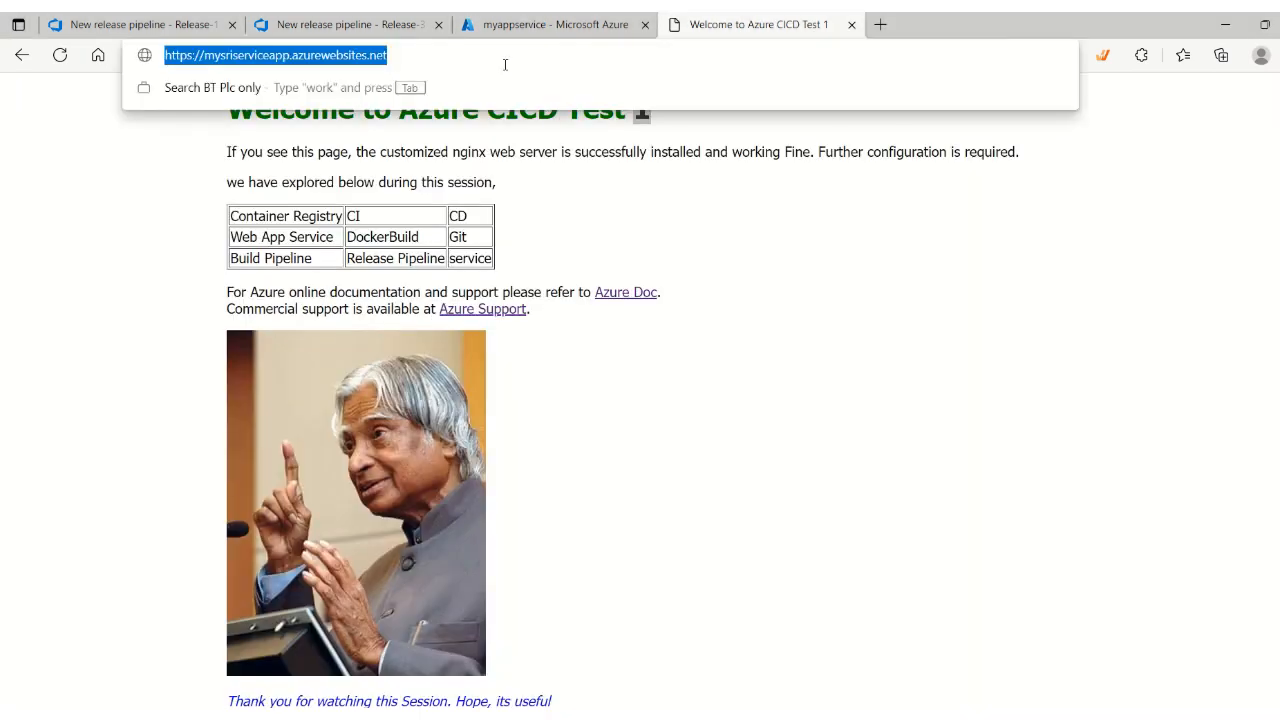
key(Return)
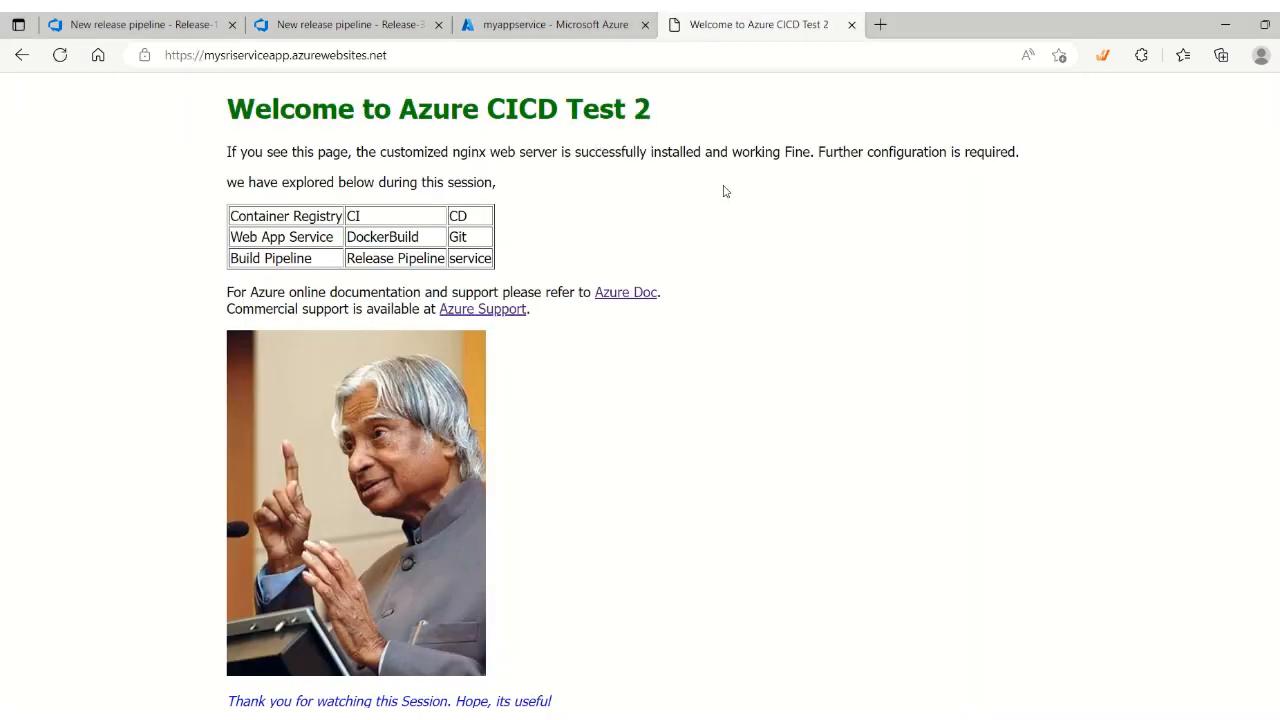
double_click(649, 111)
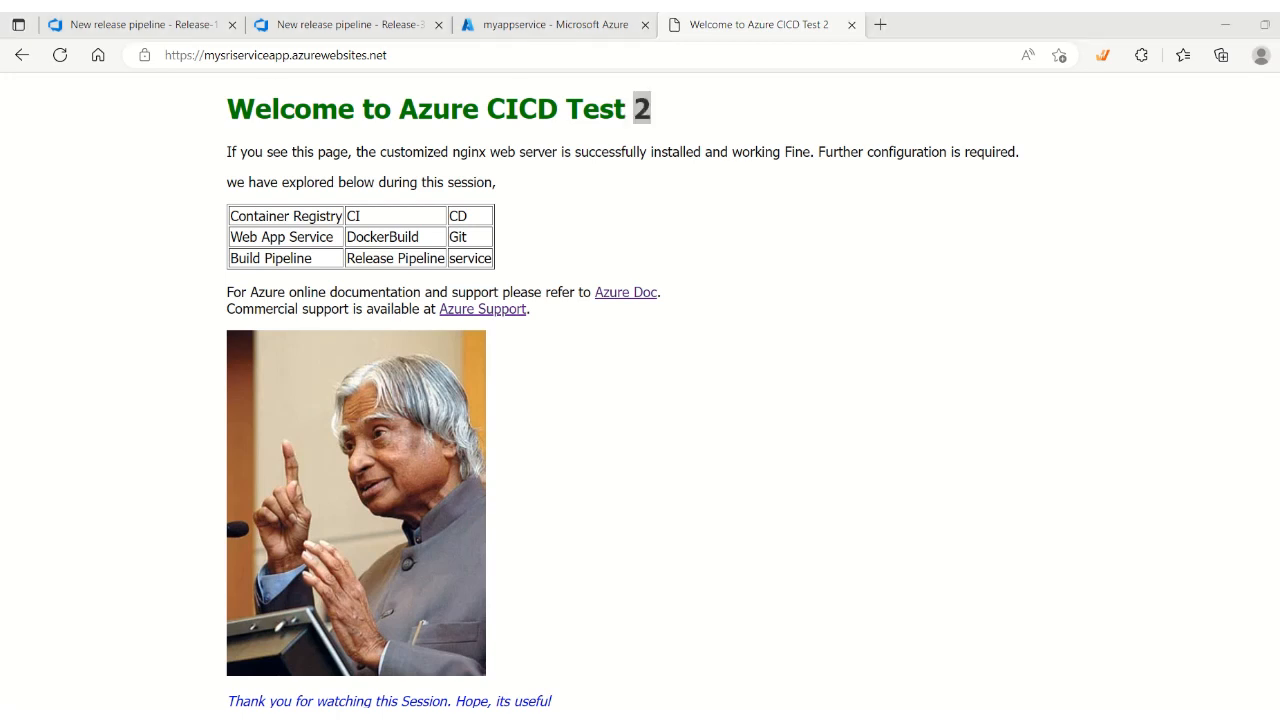
Open the release pipeline for editing, rename it "MyService CICD" and save it
click(60, 30)
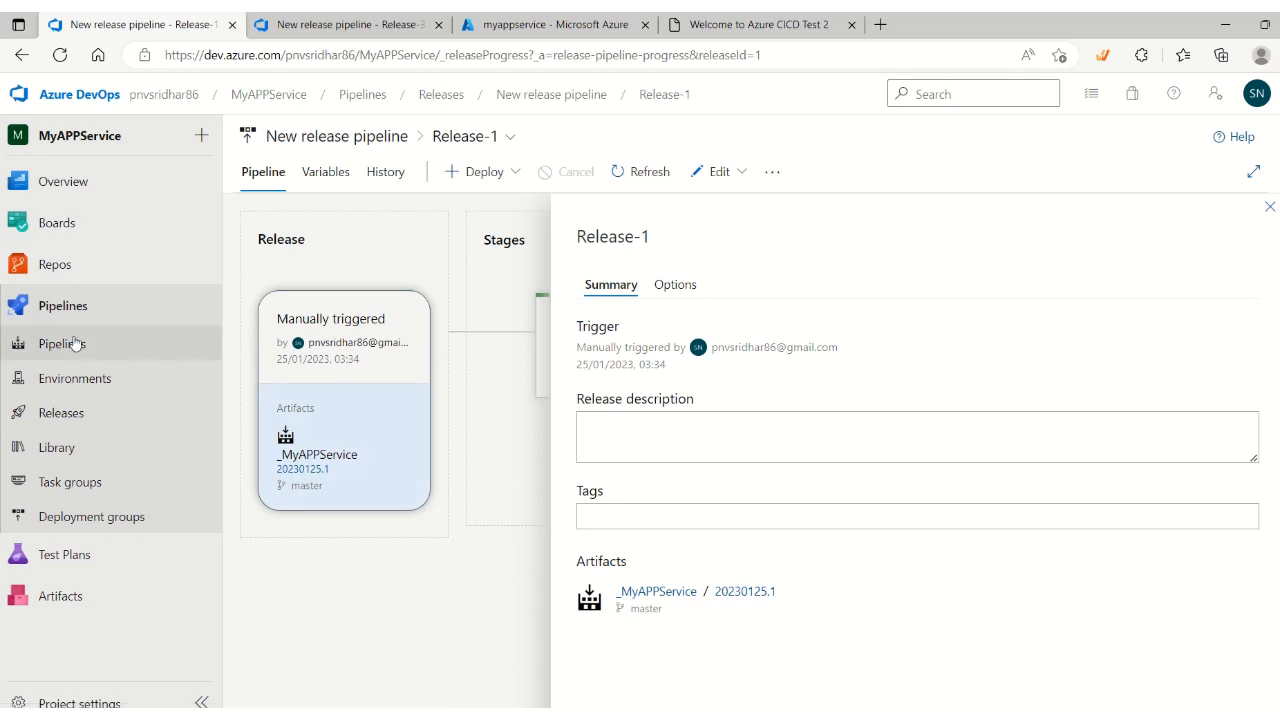
mouse_move(79, 571)
click(66, 413)
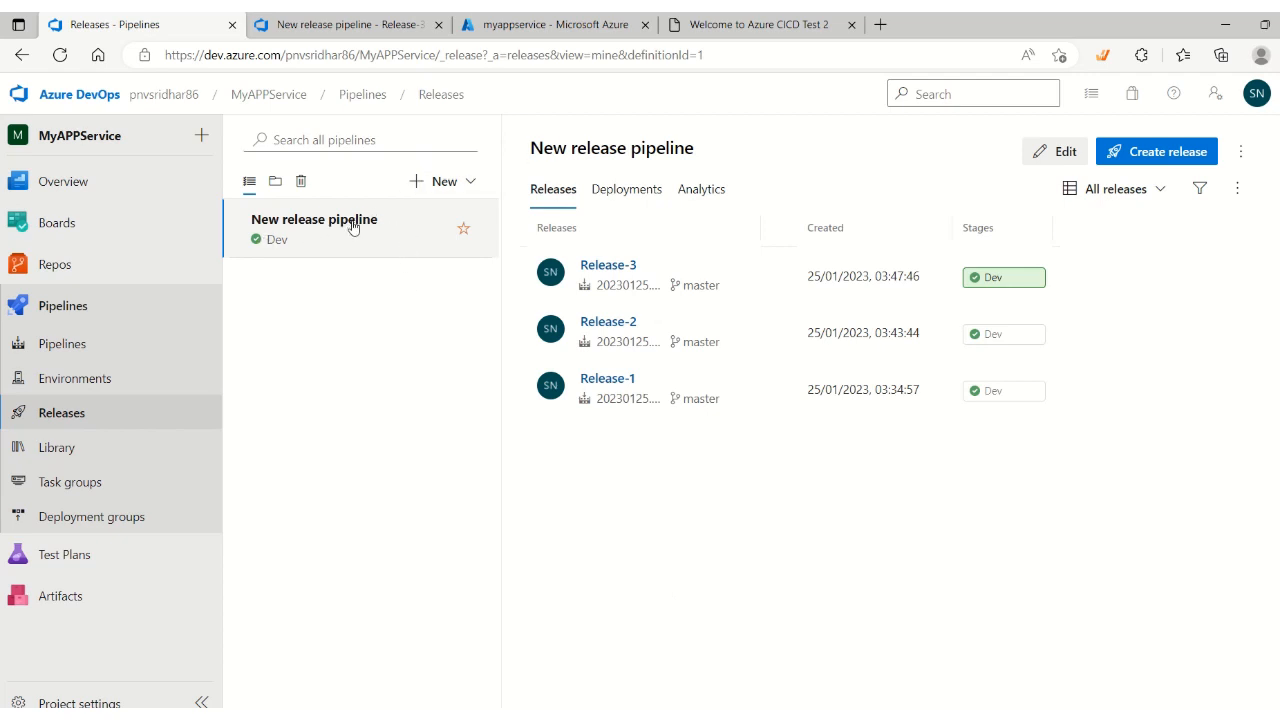
click(1066, 152)
click(441, 134)
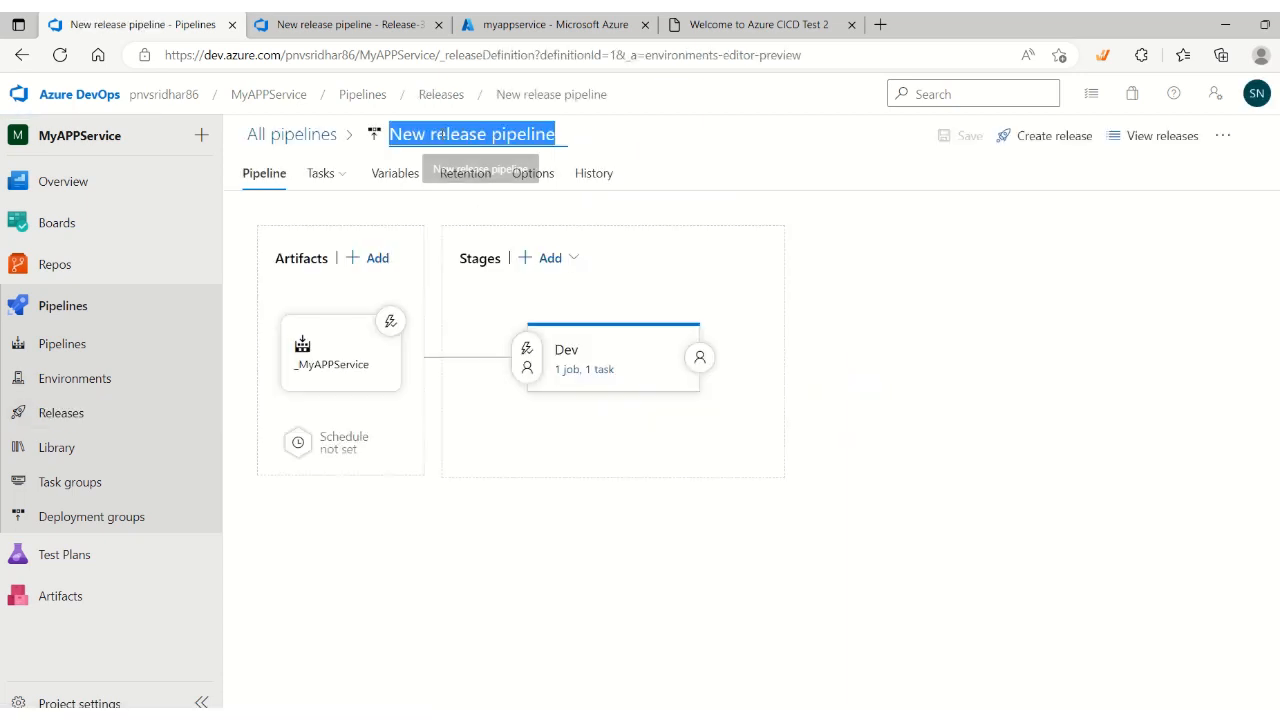
text(MyS)
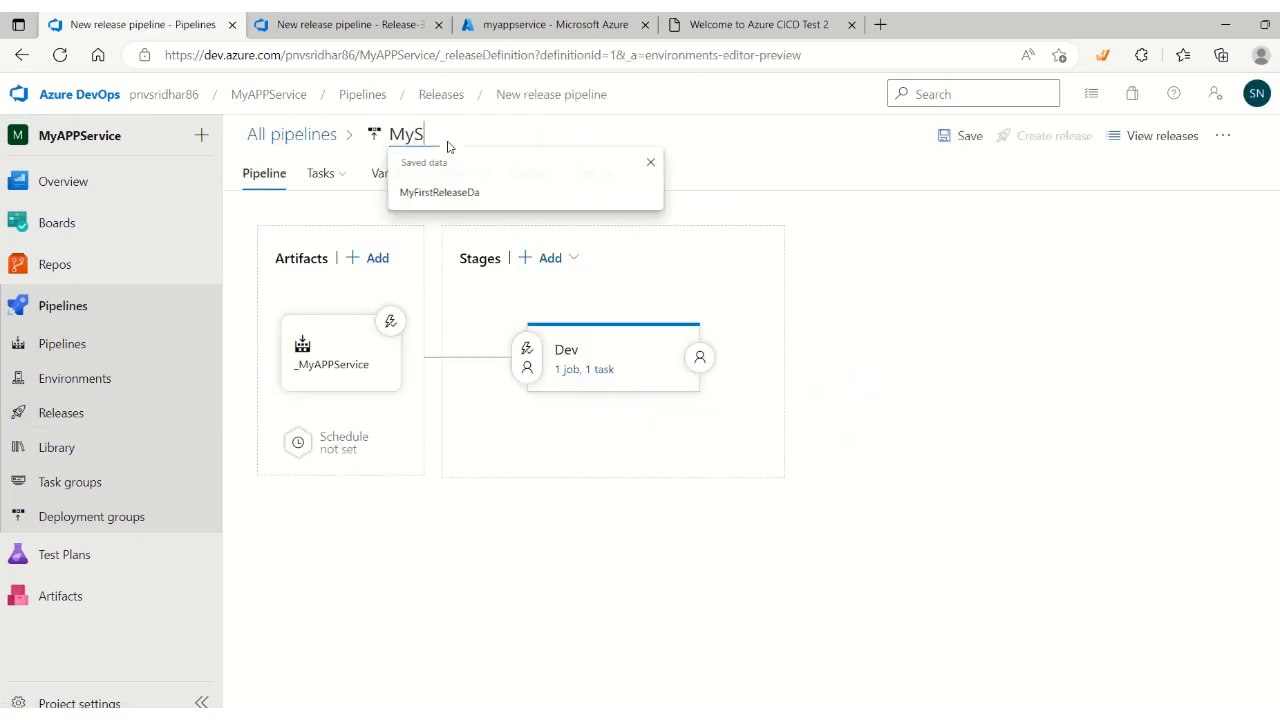
text(ervice CICD)
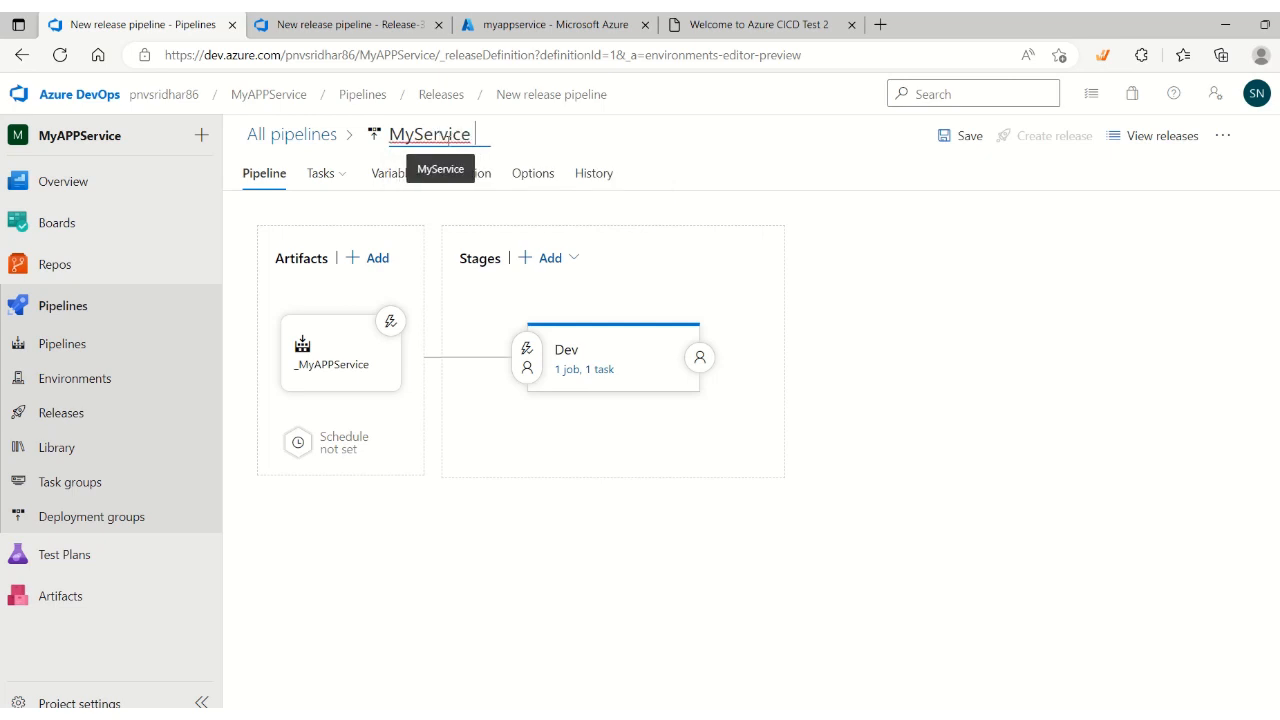
click(964, 141)
click(720, 468)
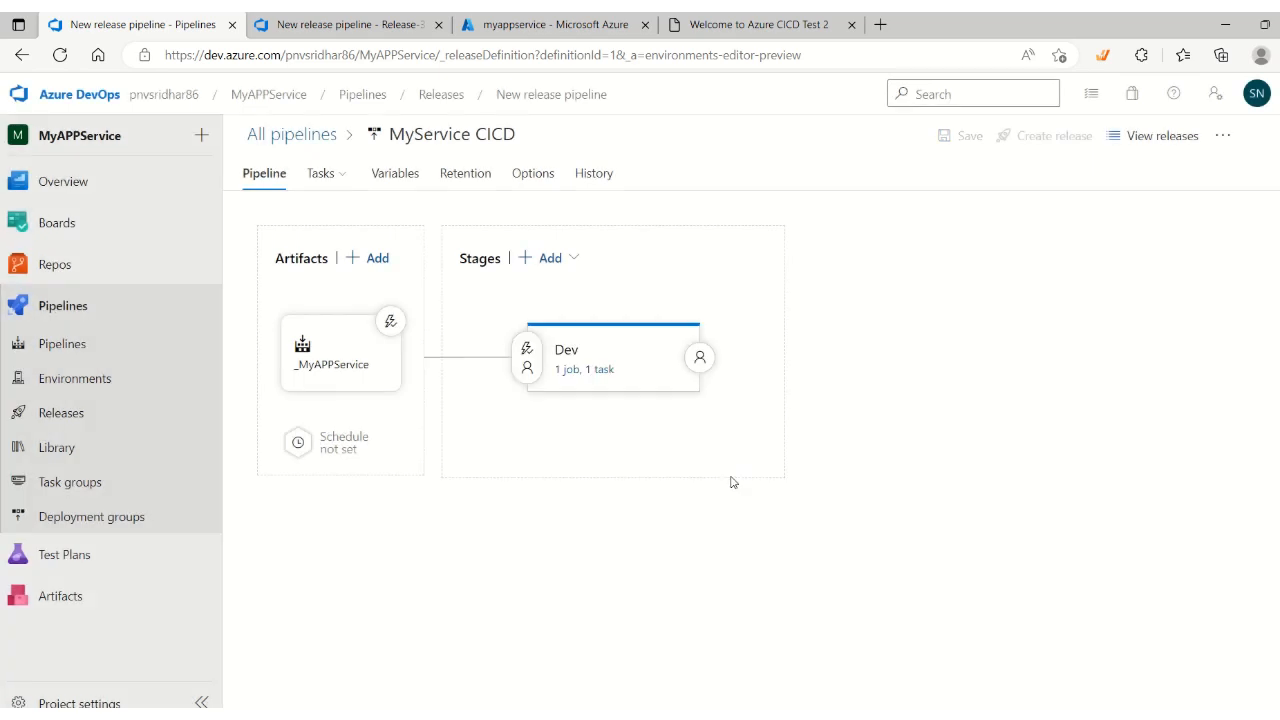
Enable pre-deployment approvals on the Dev stage, add the account owner as approver, and save the pipeline
click(524, 355)
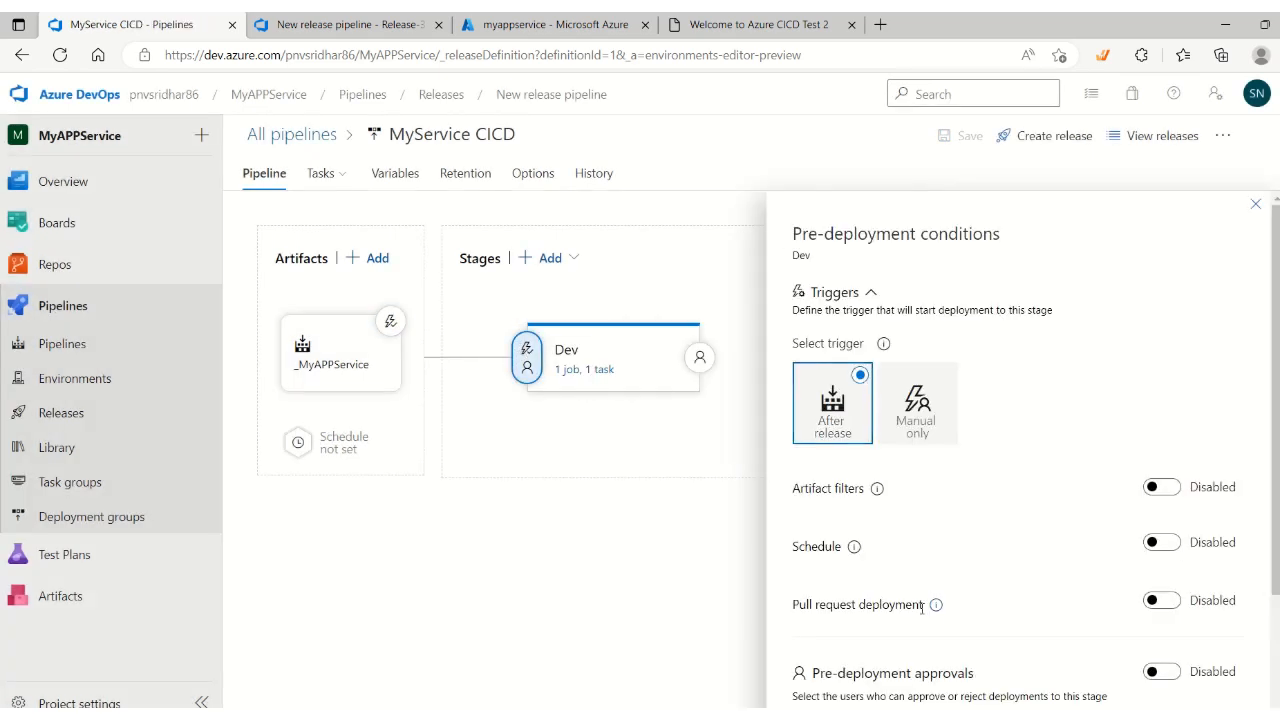
scroll(1034, 612, down, 1)
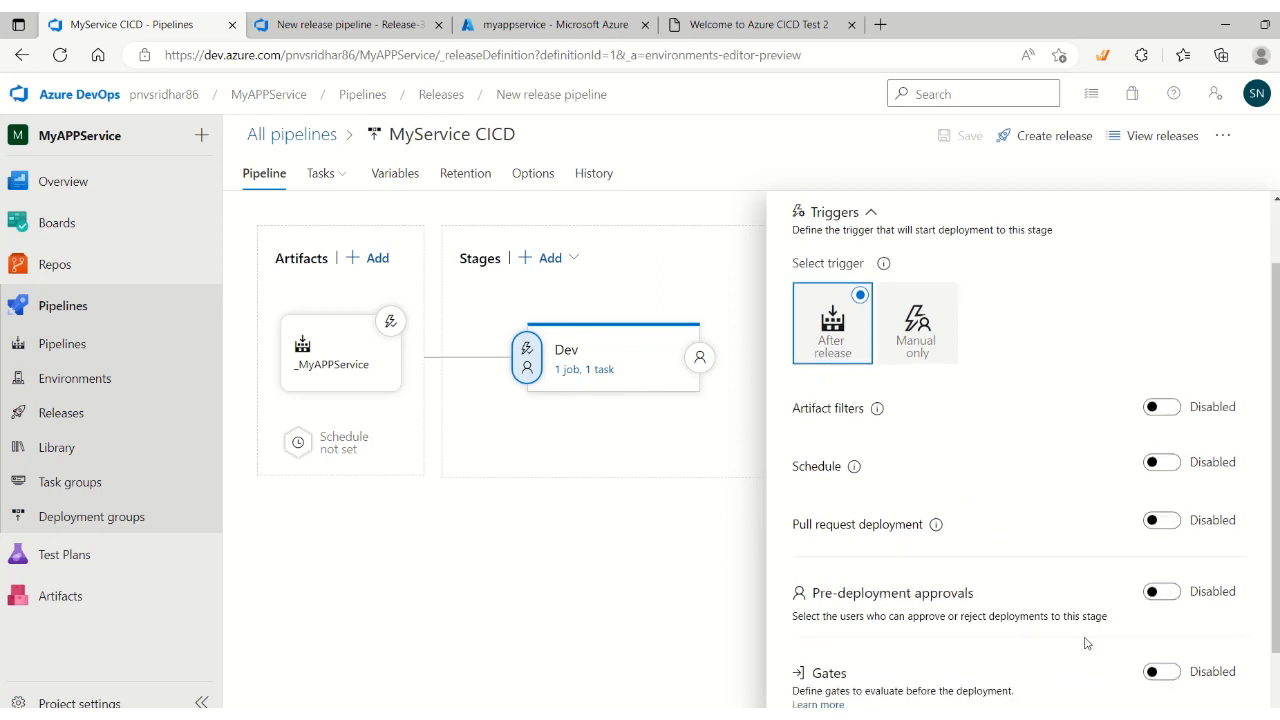
click(1162, 594)
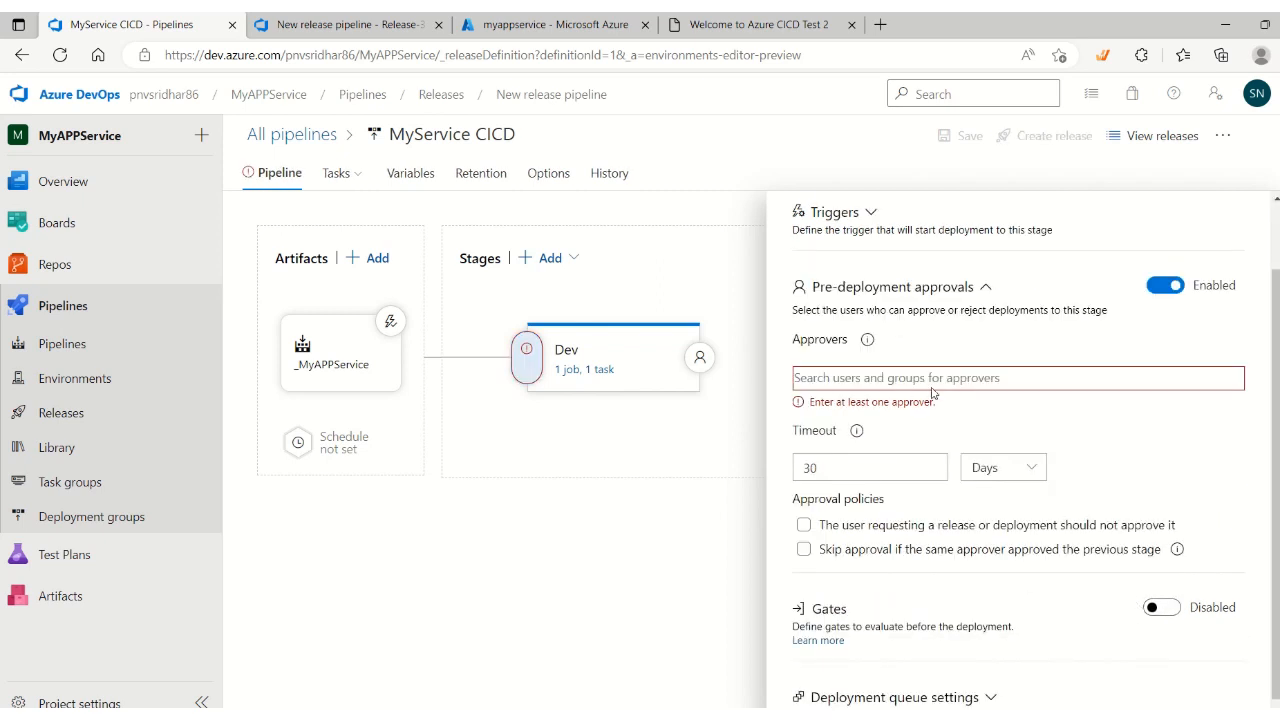
text(pnv)
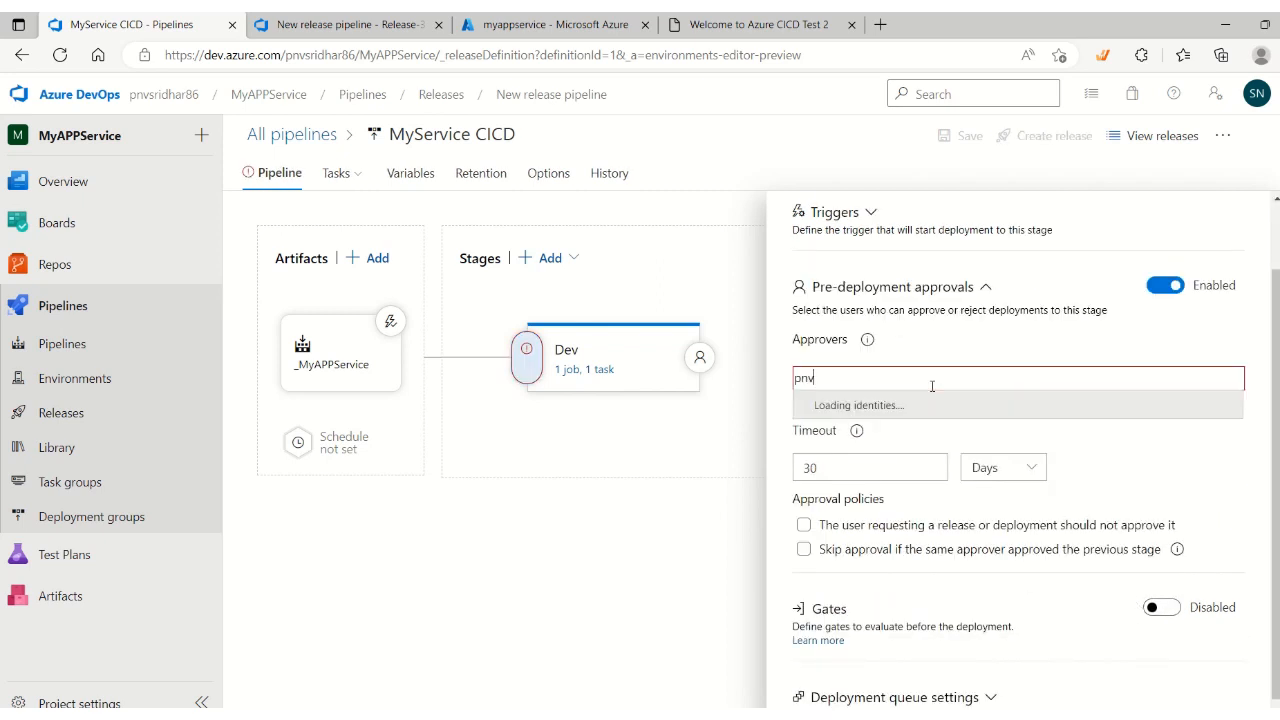
click(921, 404)
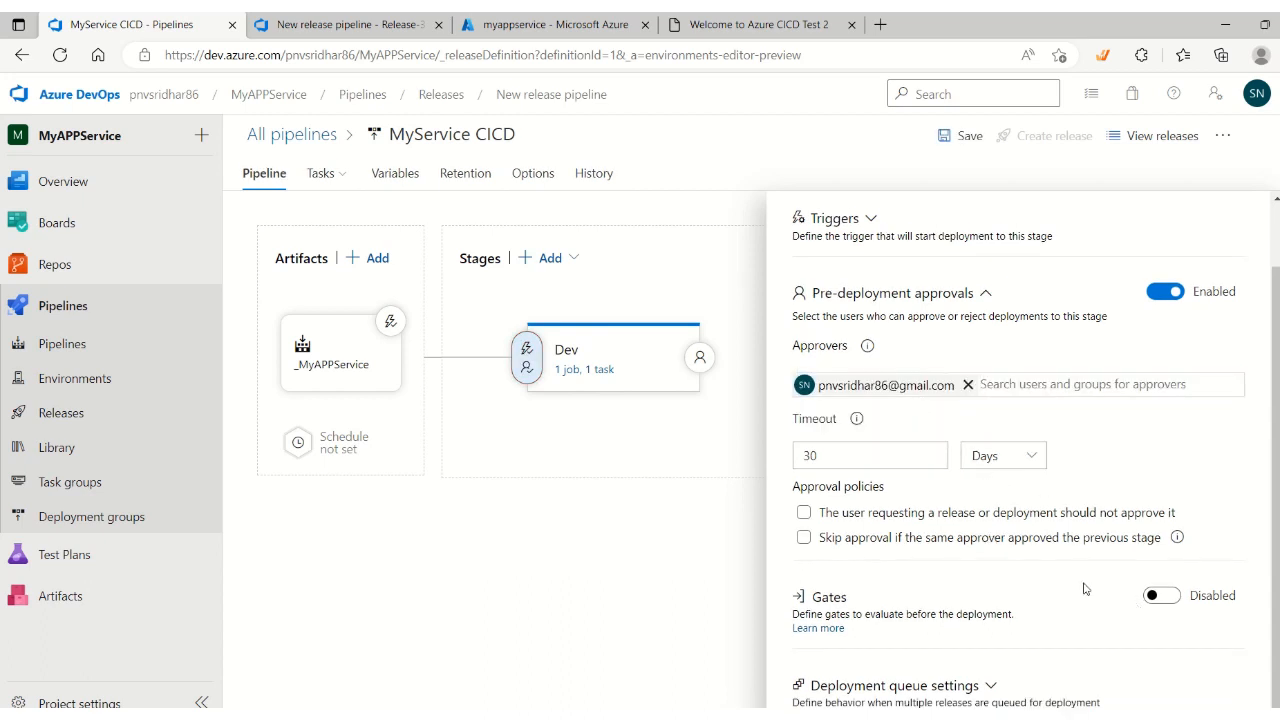
scroll(1092, 575, up, 1)
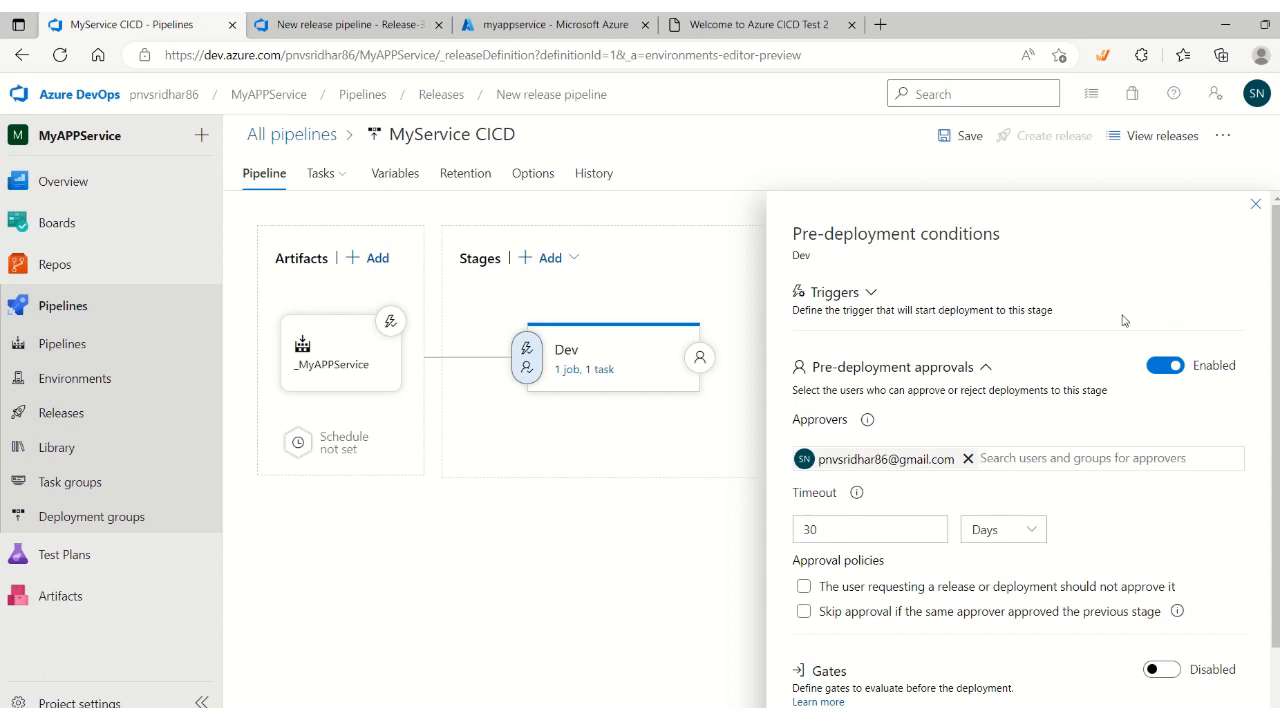
click(1257, 210)
click(968, 137)
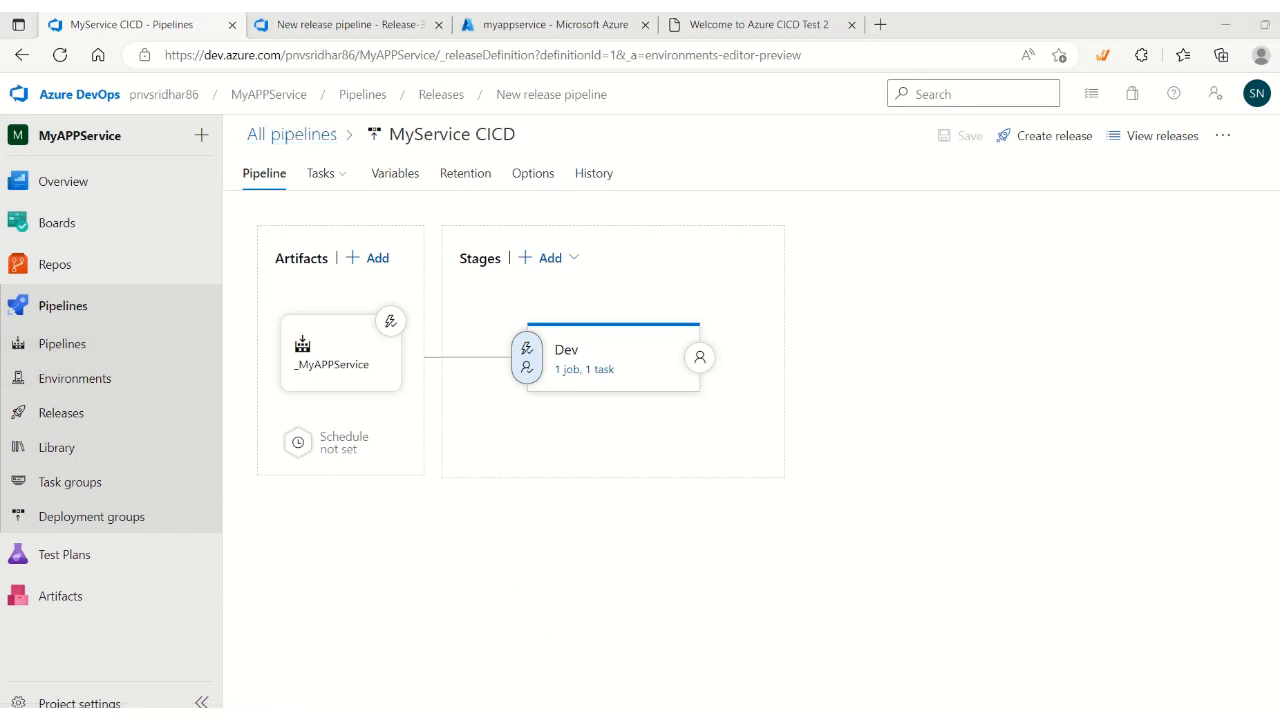
Switch to Visual Studio Code, change the title and h1 heading in index.html to "Welcome to Azure CICD Test 3", and save the file
click(572, 714)
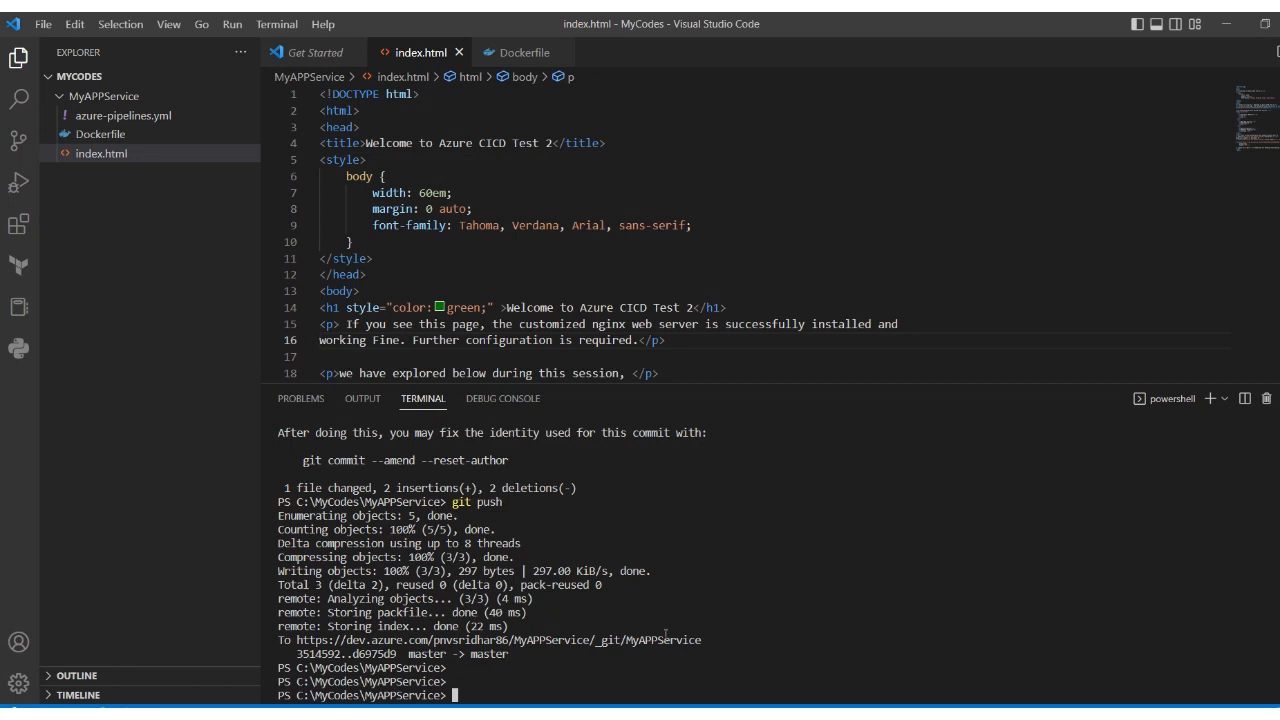
click(556, 142)
key(BackSpace)
text(3)
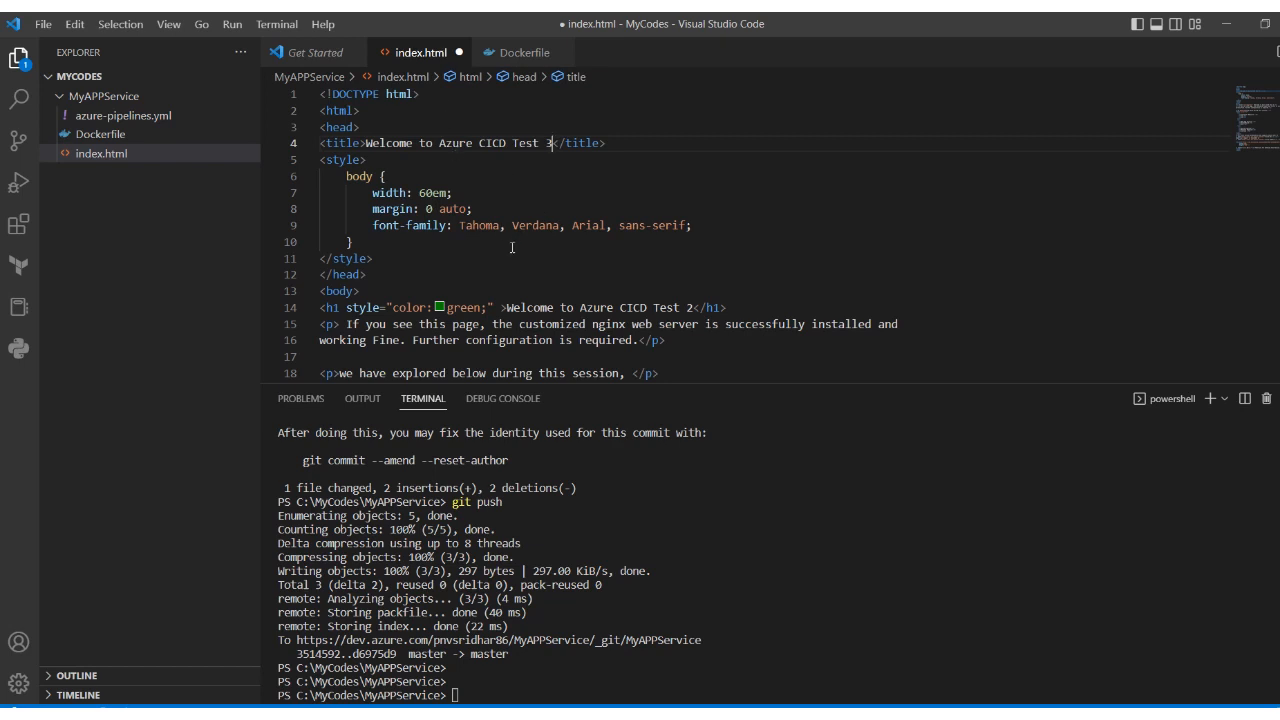
click(690, 307)
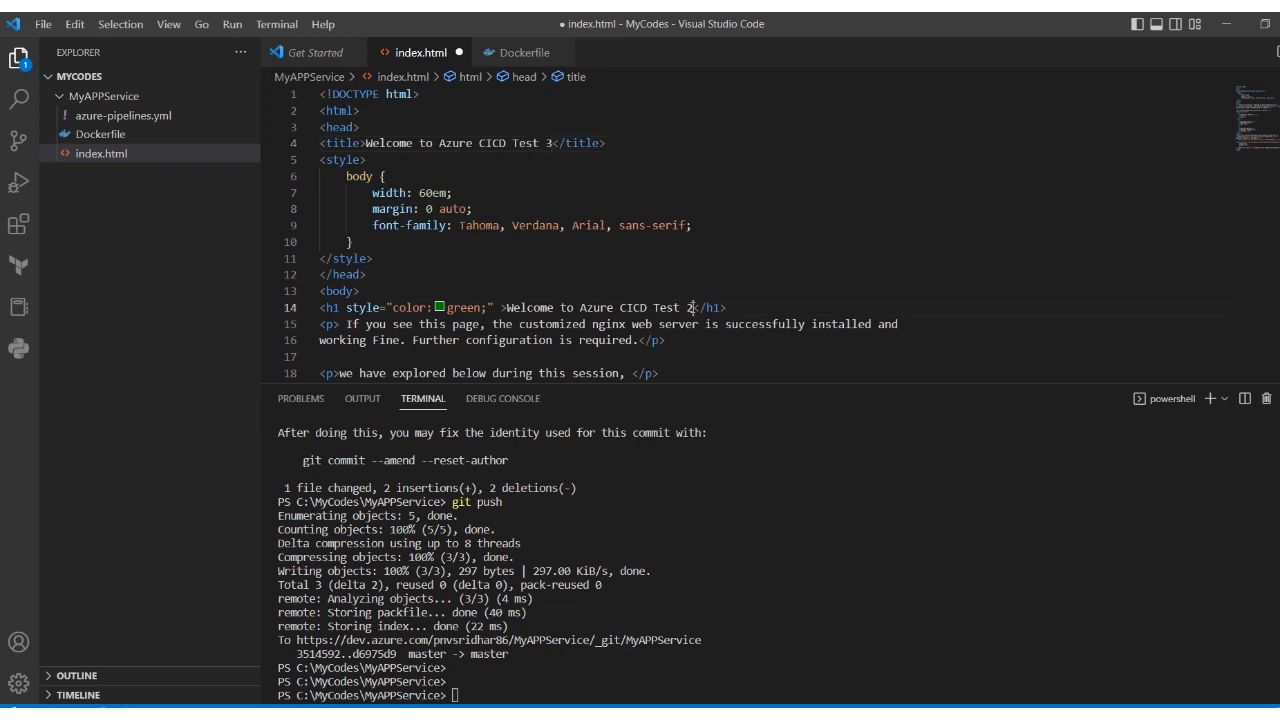
click(685, 360)
key(ctrl+s)
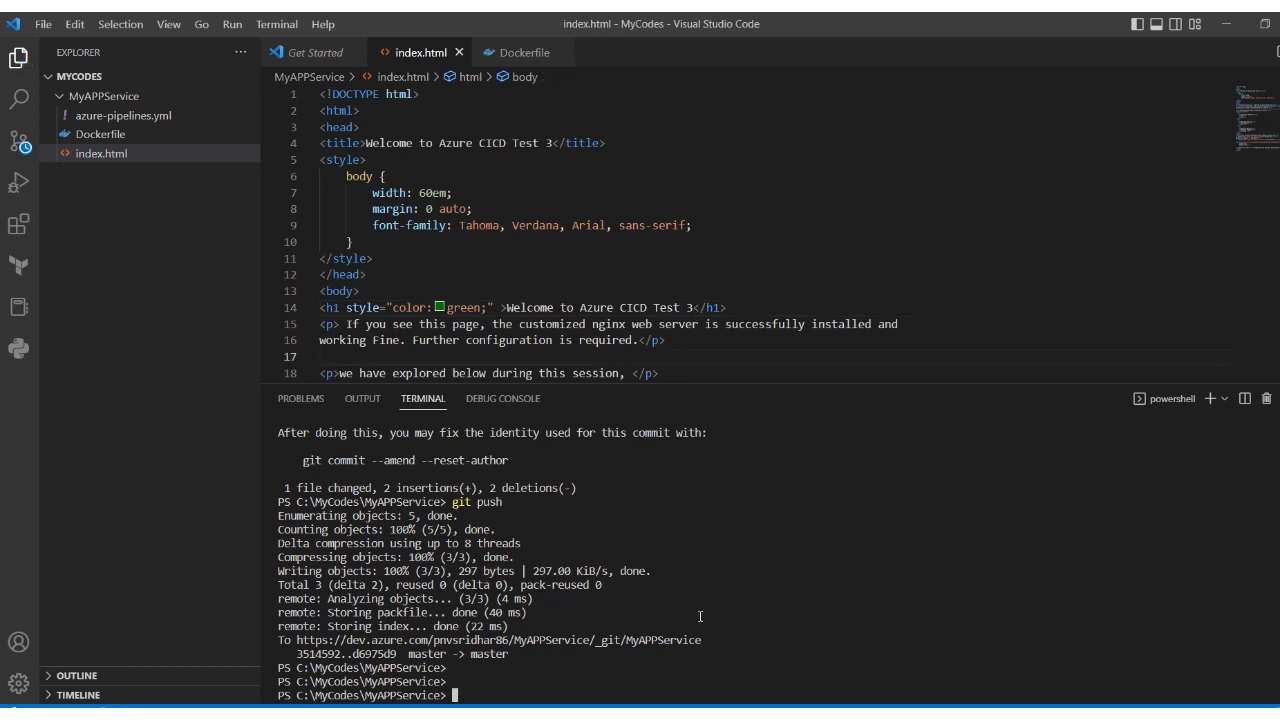
Create and switch to a new Git branch named "feature/mycicd3" in the terminal
key(Return)
key(Return)
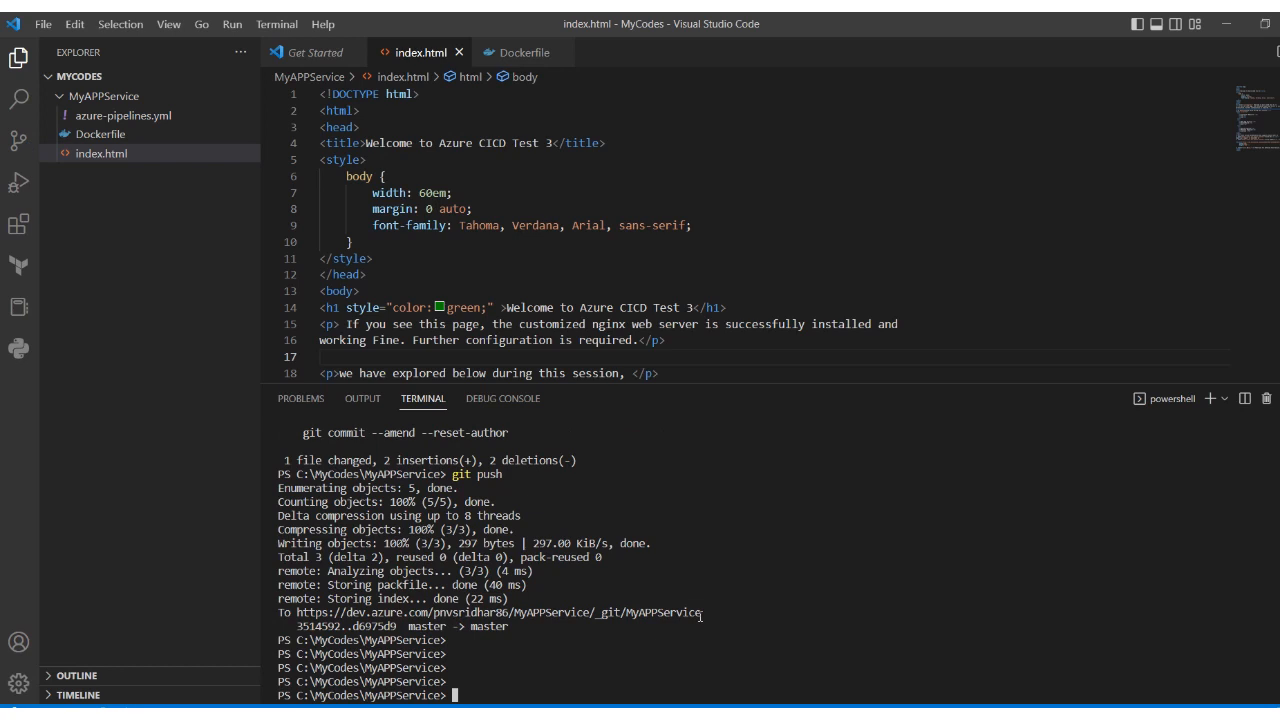
text(git add)
key(BackSpace)
key(BackSpace)
key(BackSpace)
key(BackSpace)
key(BackSpace)
text(git checkout -b "feature/)
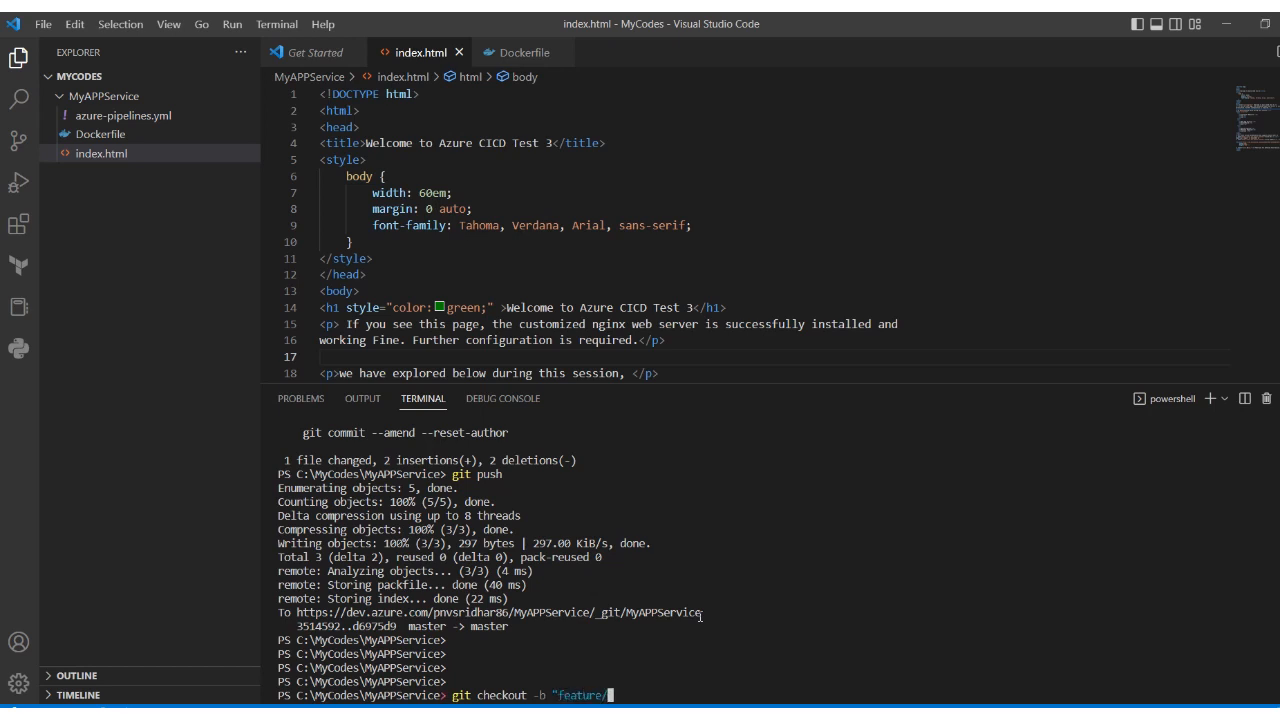
text(mycicd3")
key(Return)
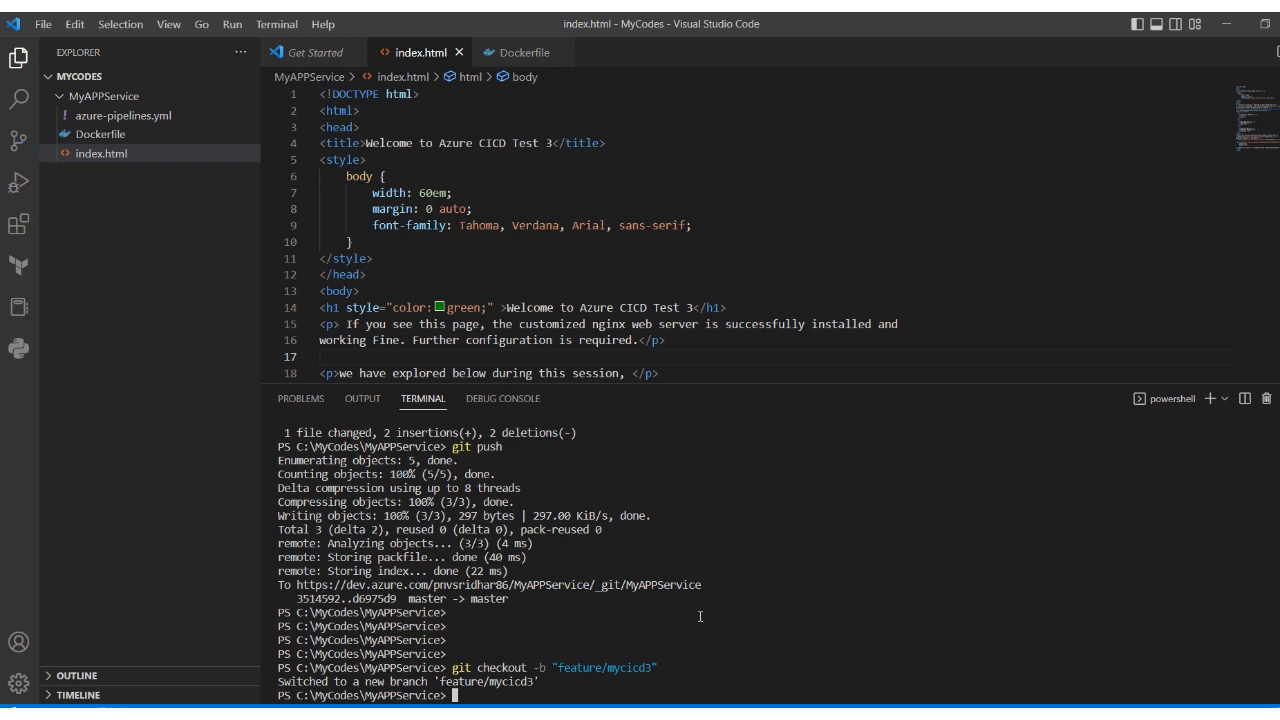
Stage all changes and commit them with the message "mycicd3"
click(553, 141)
text(t add)
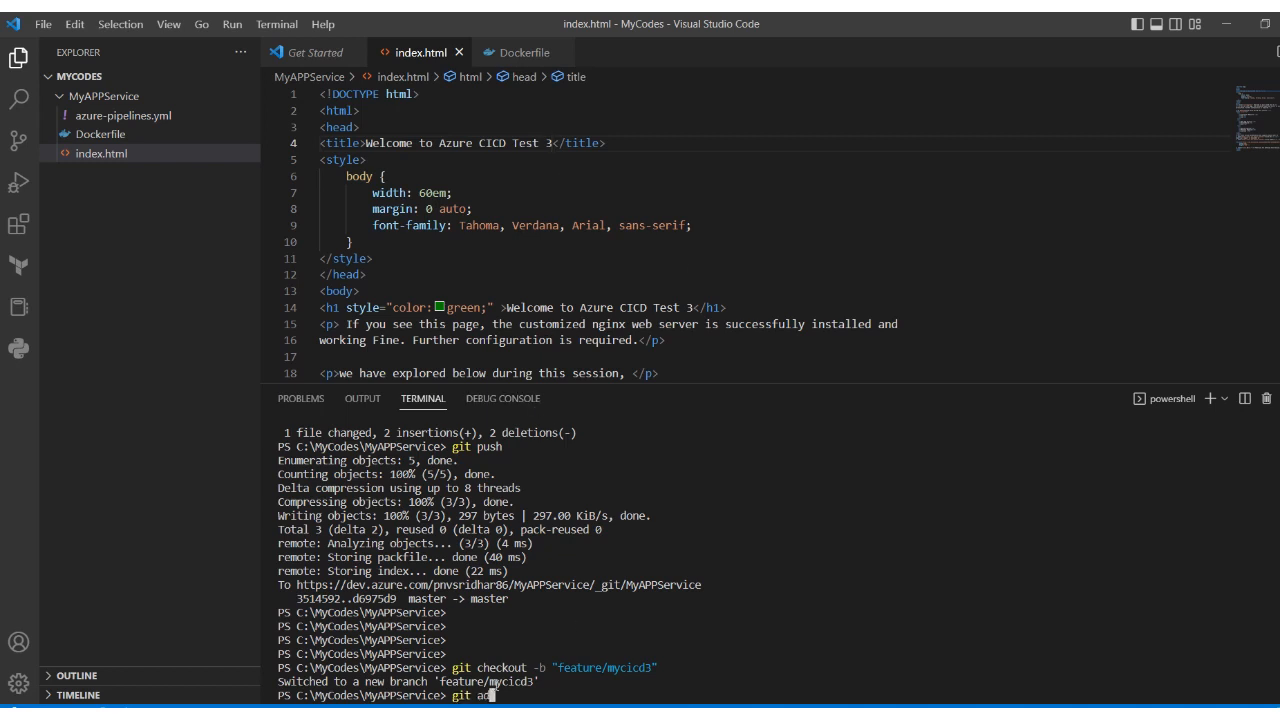
text( .)
key(Return)
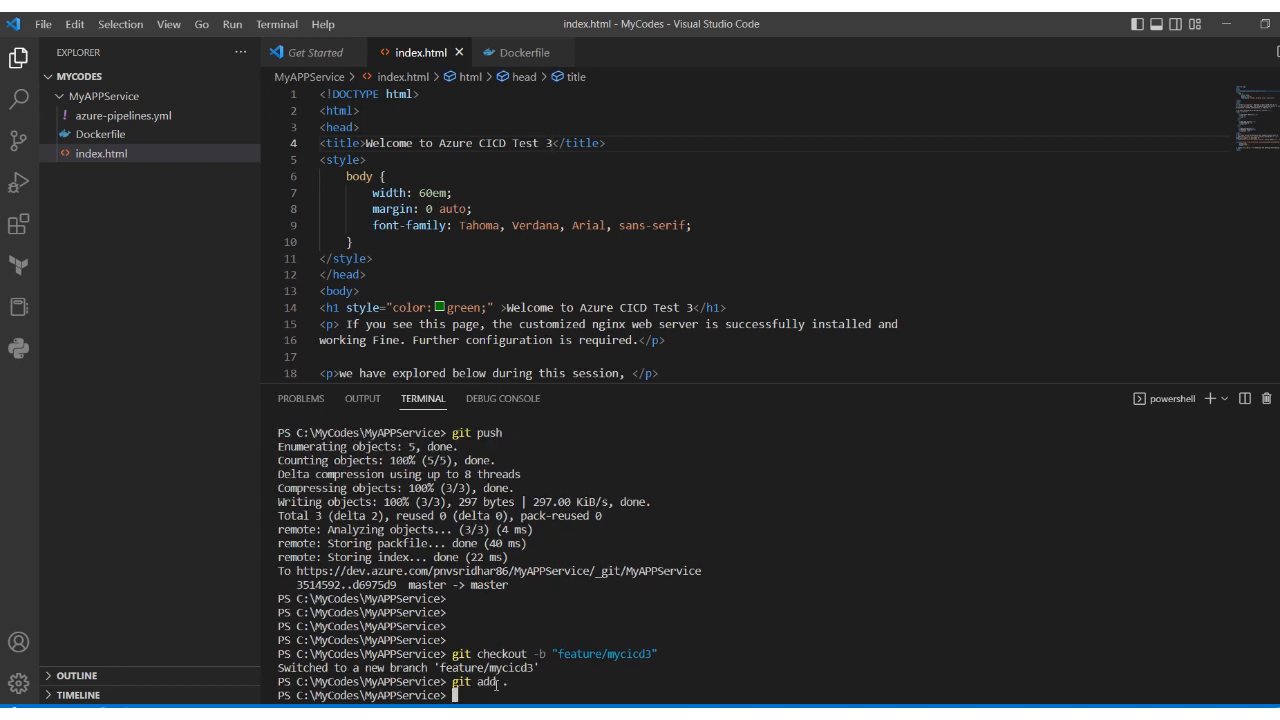
text(git commit -m "mycicd3")
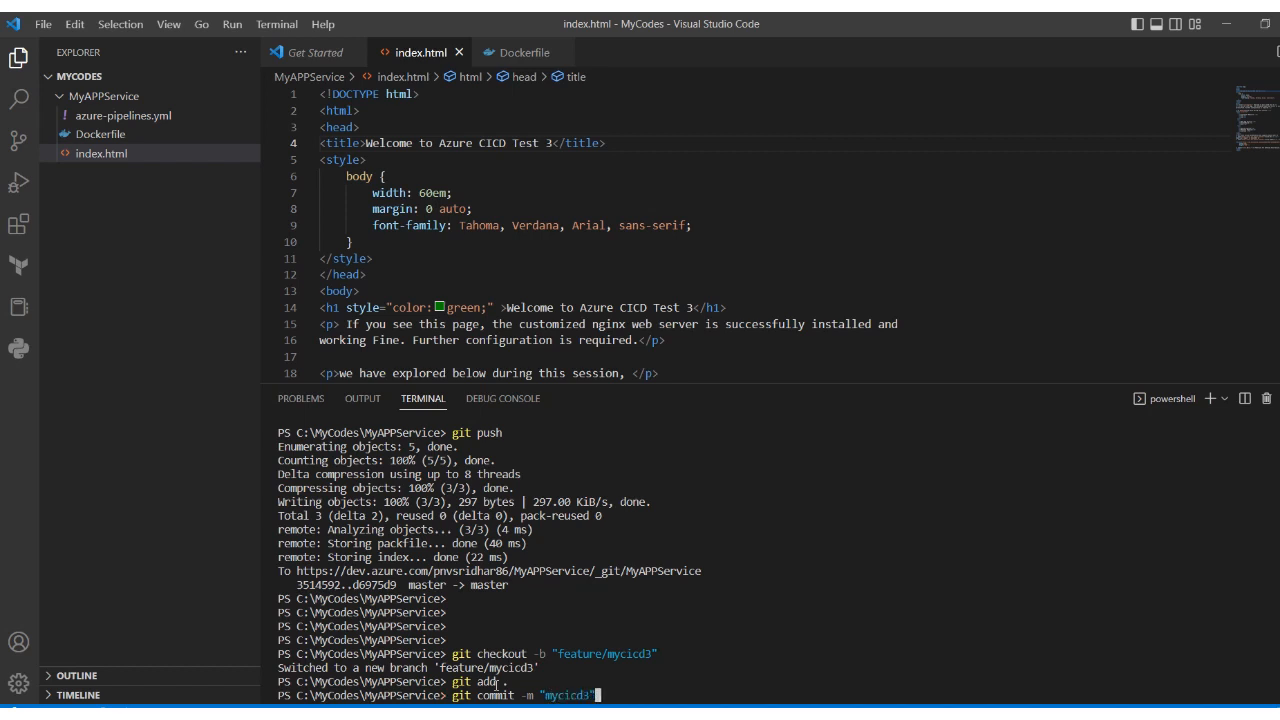
key(Return)
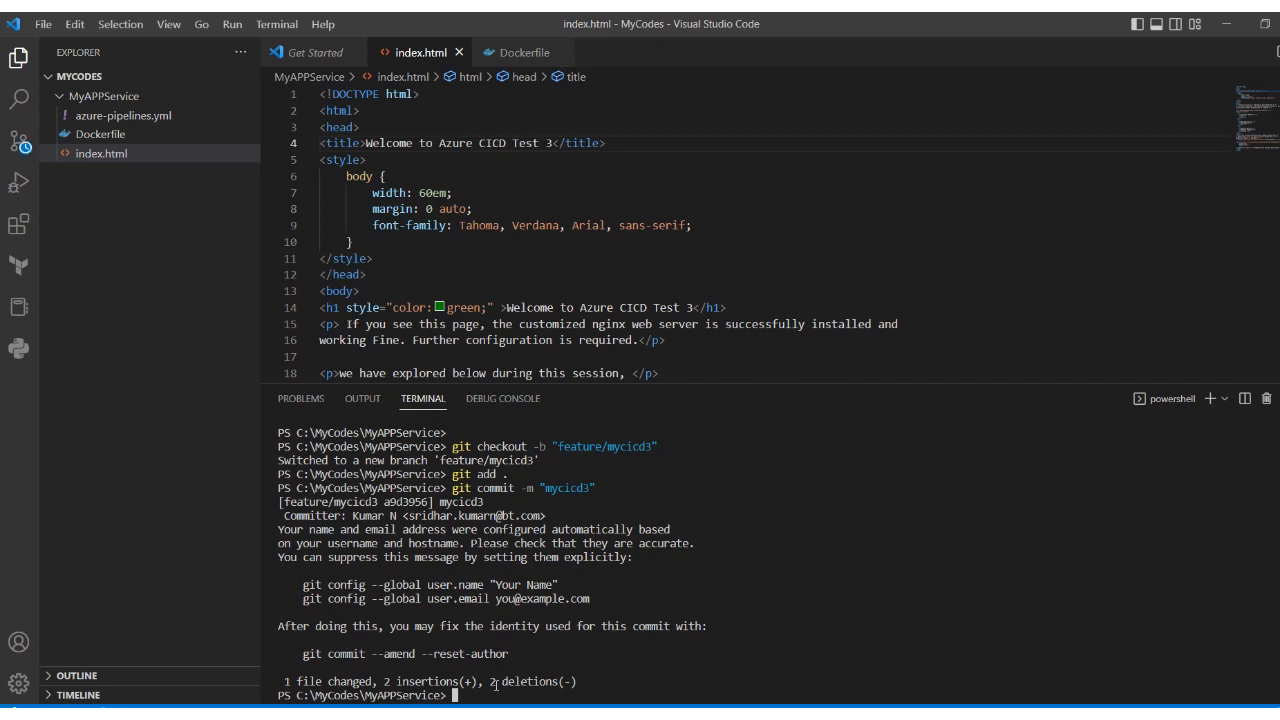
Try to push the new commit with a plain git push
text(m)
key(BackSpace)
text(git push)
key(Return)
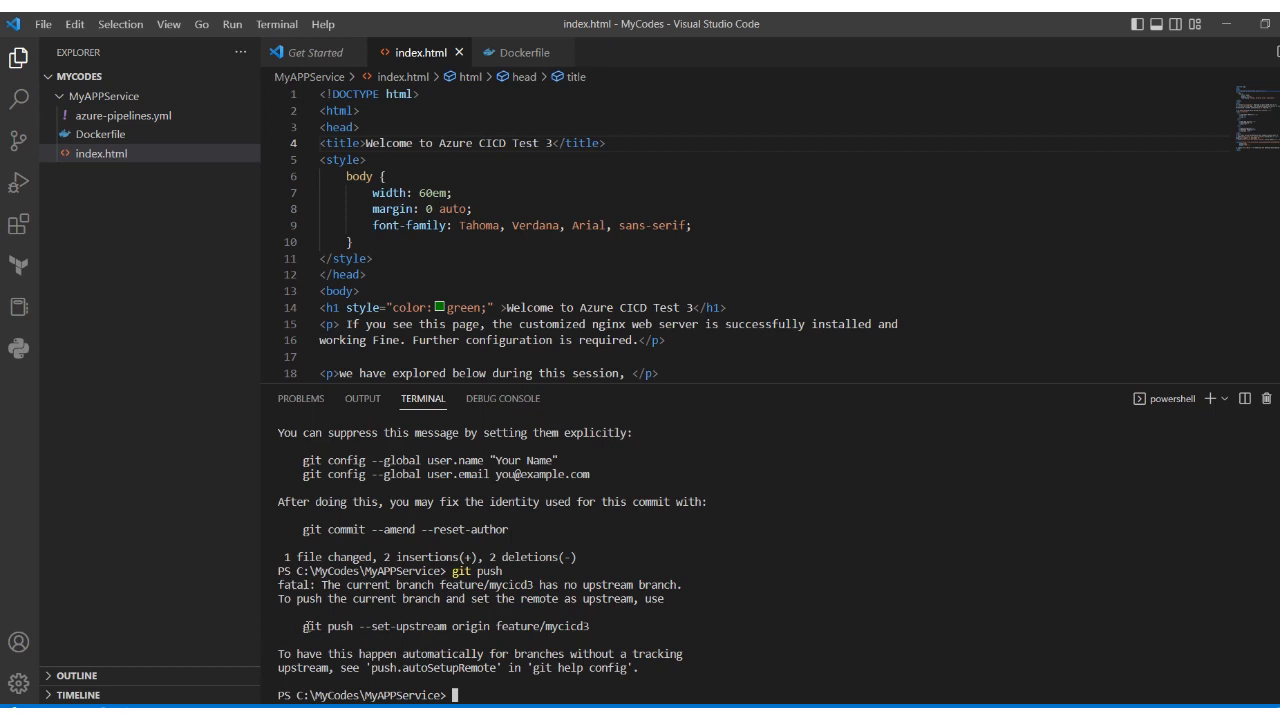
Push the branch using the suggested command, git push --set-upstream origin feature/mycicd3
drag(307, 626, 590, 626)
right_click(583, 626)
drag(305, 626, 590, 626)
key(ctrl+c)
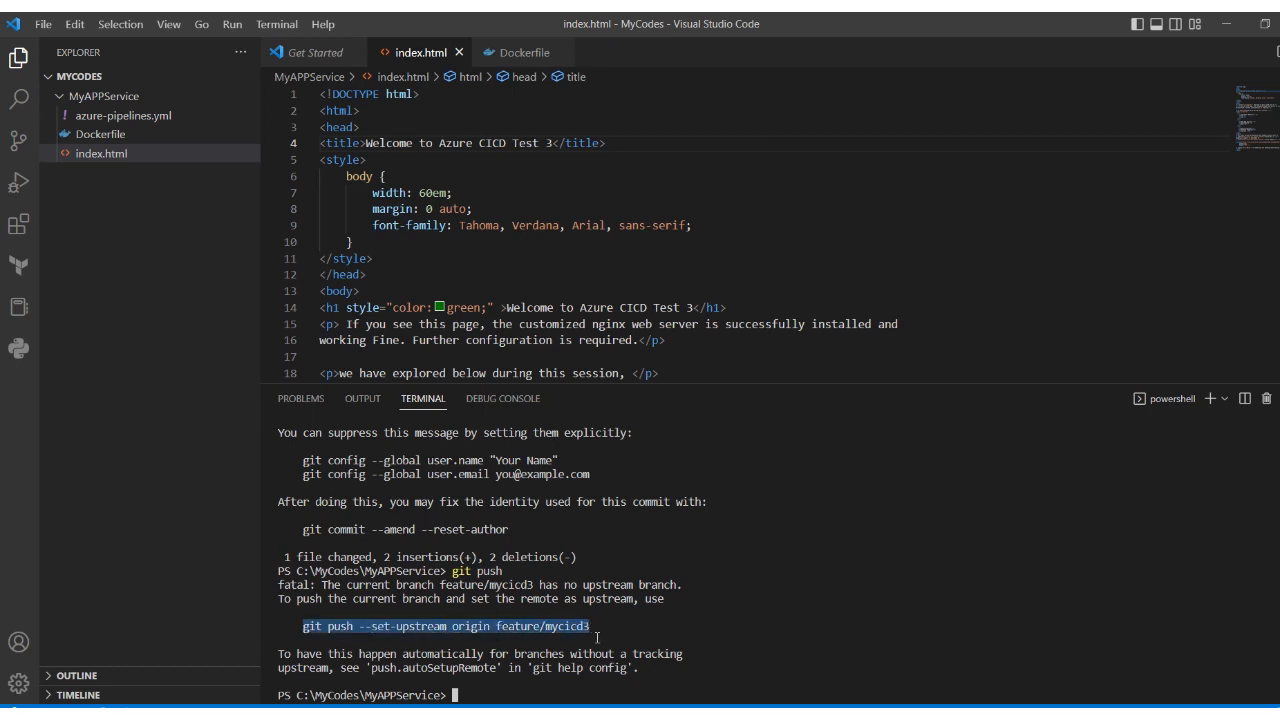
right_click(557, 683)
right_click(557, 683)
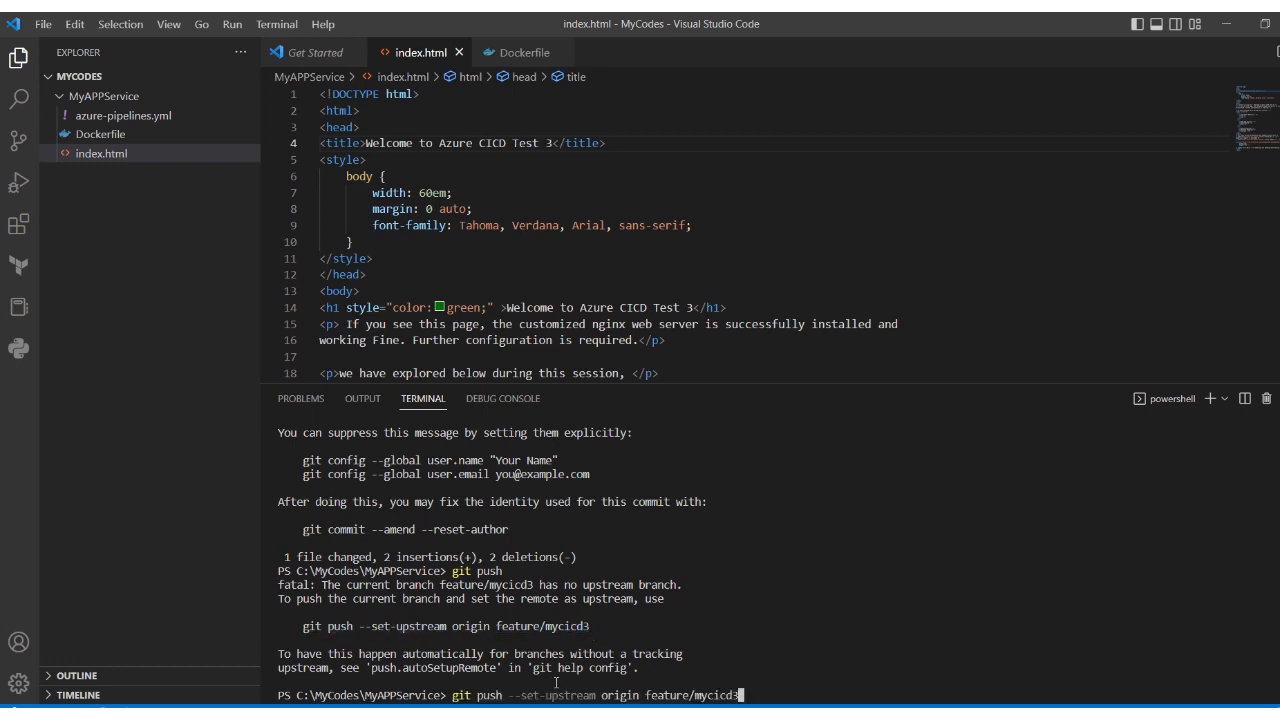
key(Return)
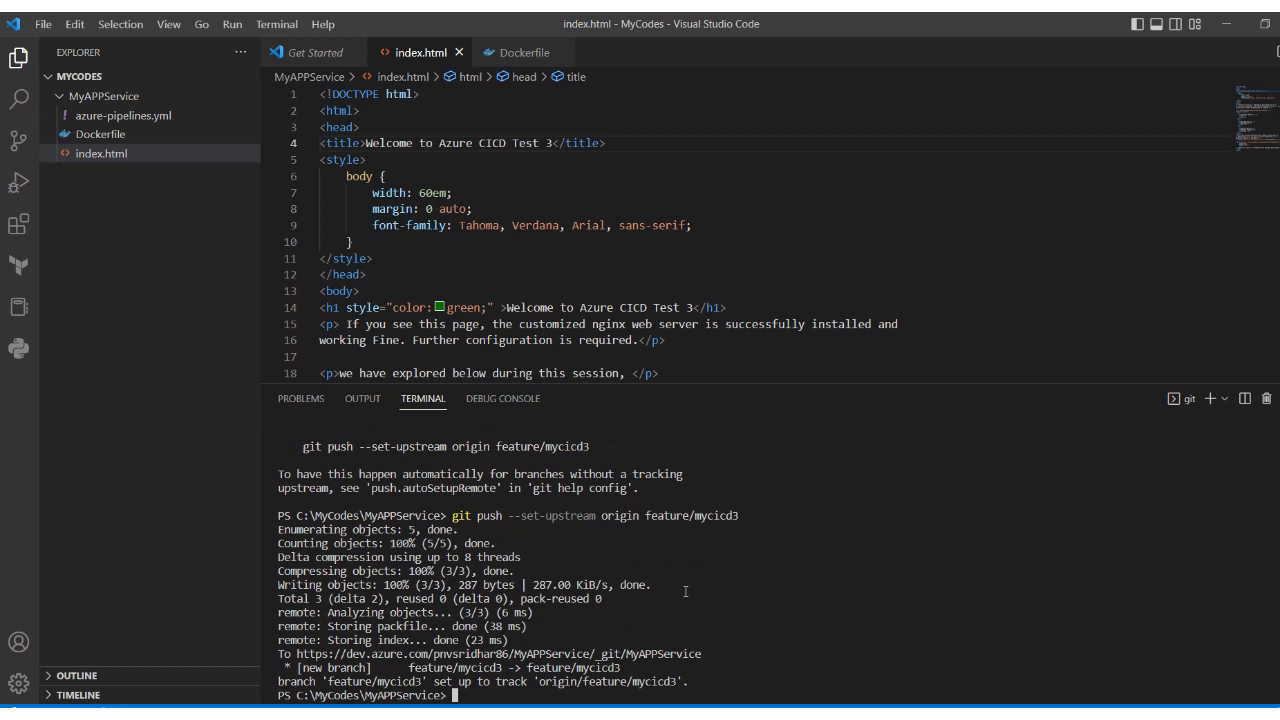
key(Return)
key(Return)
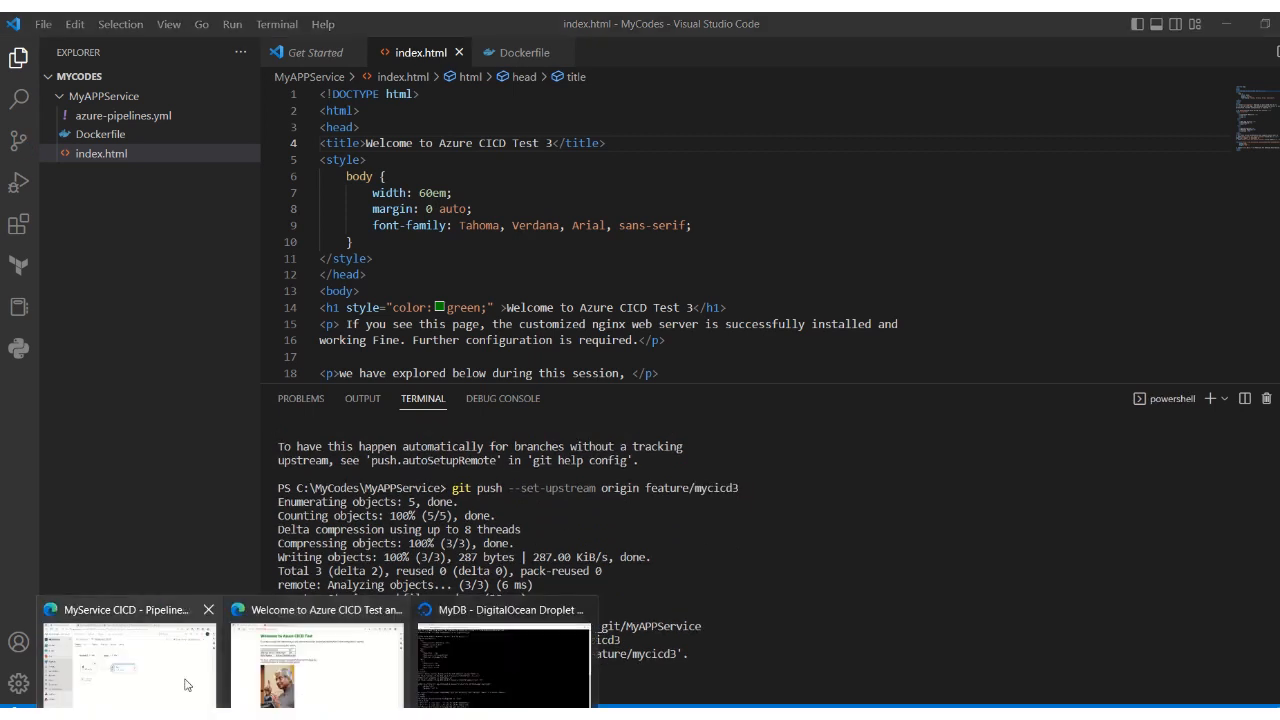
Switch to Azure DevOps in the browser, review the repository's branches, pushes and pull requests, and open the files of feature/mycicd3
click(128, 650)
click(55, 268)
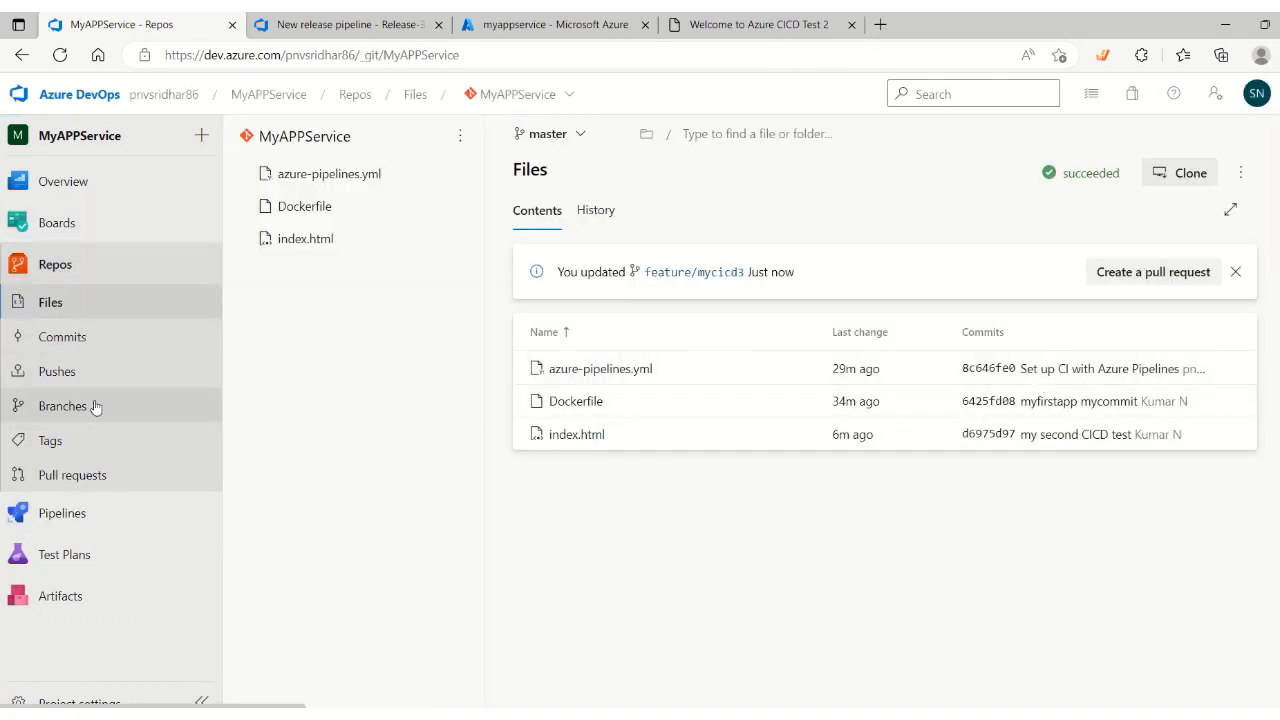
click(62, 415)
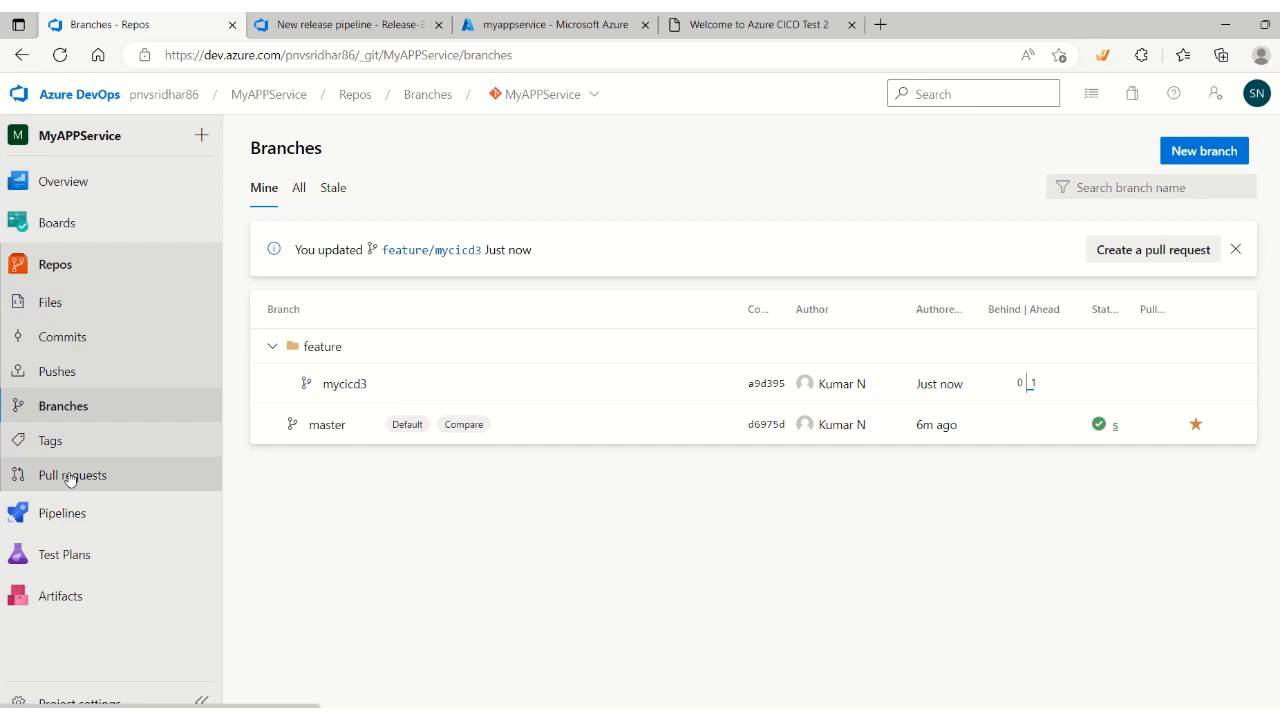
click(70, 371)
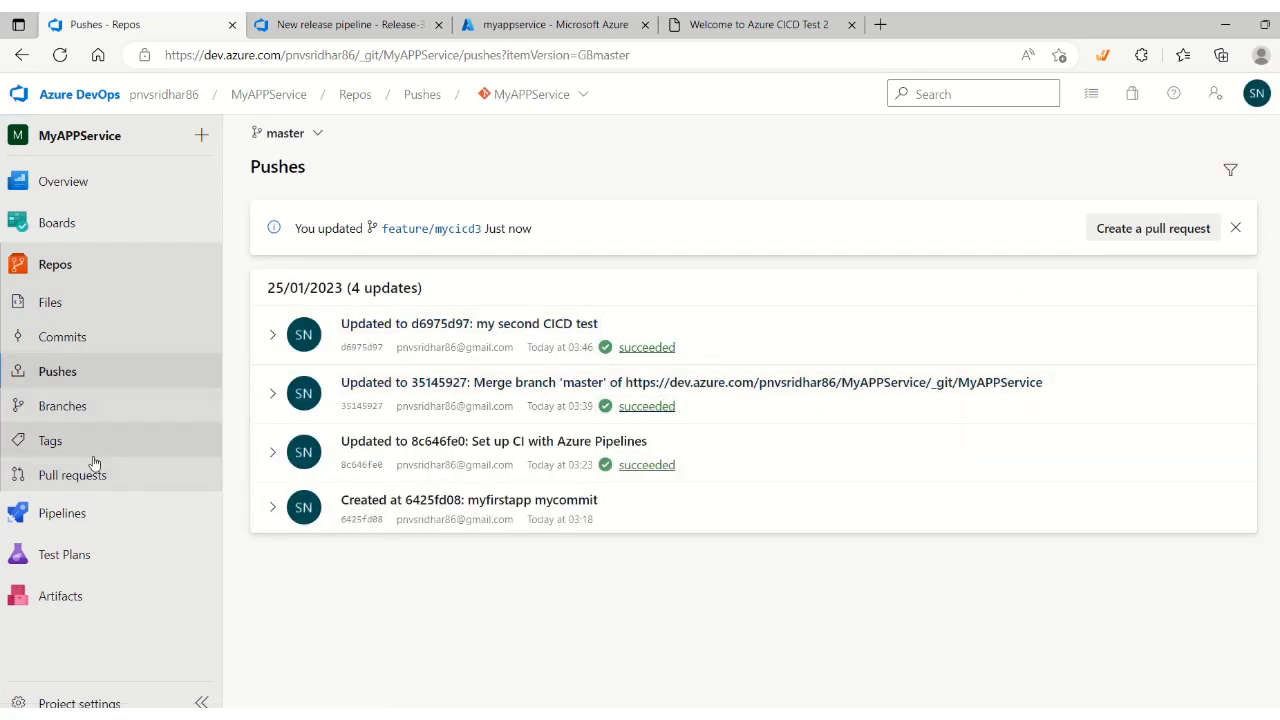
click(65, 478)
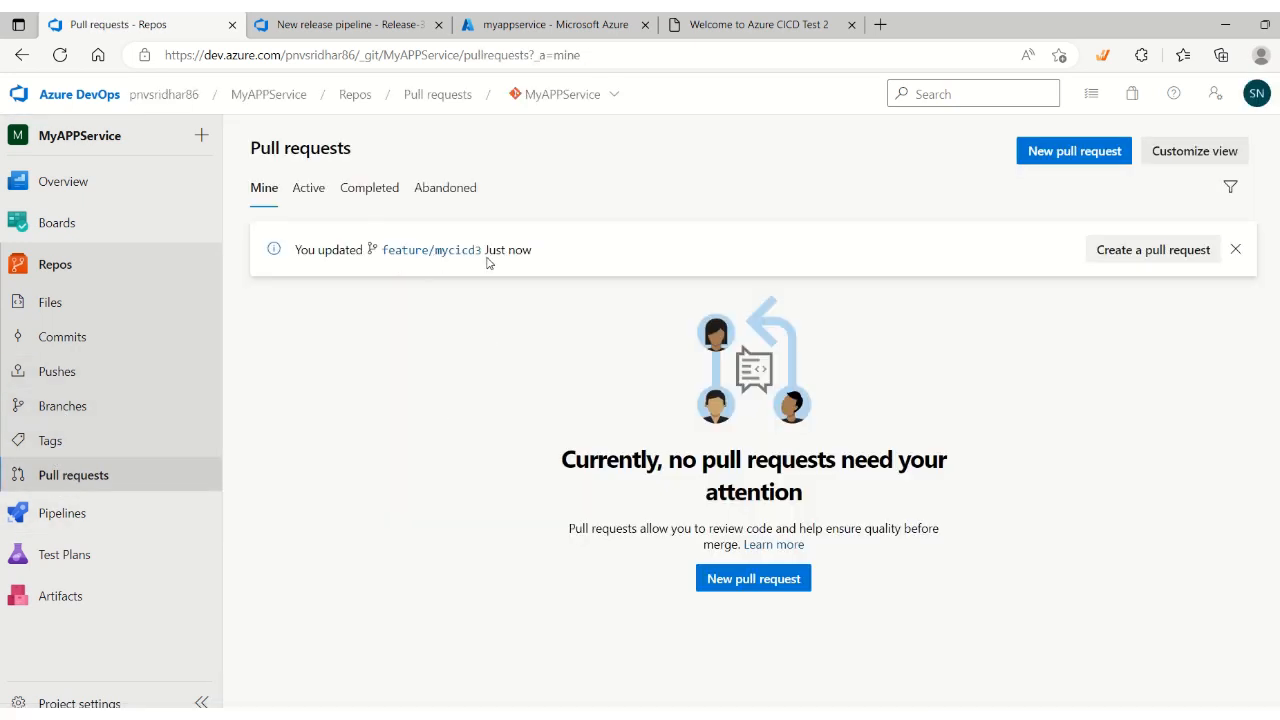
click(432, 250)
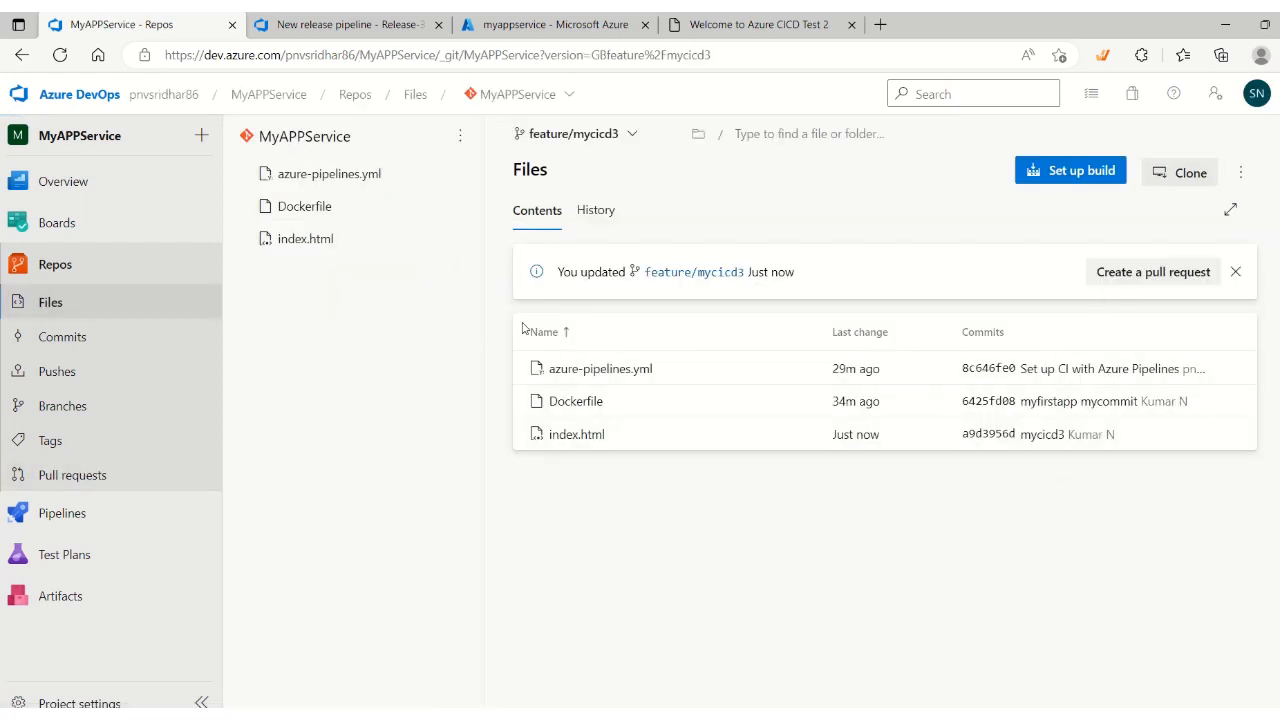
Create the "mycicd3" pull request from feature/mycicd3 into master with the account owner as reviewer
click(1174, 279)
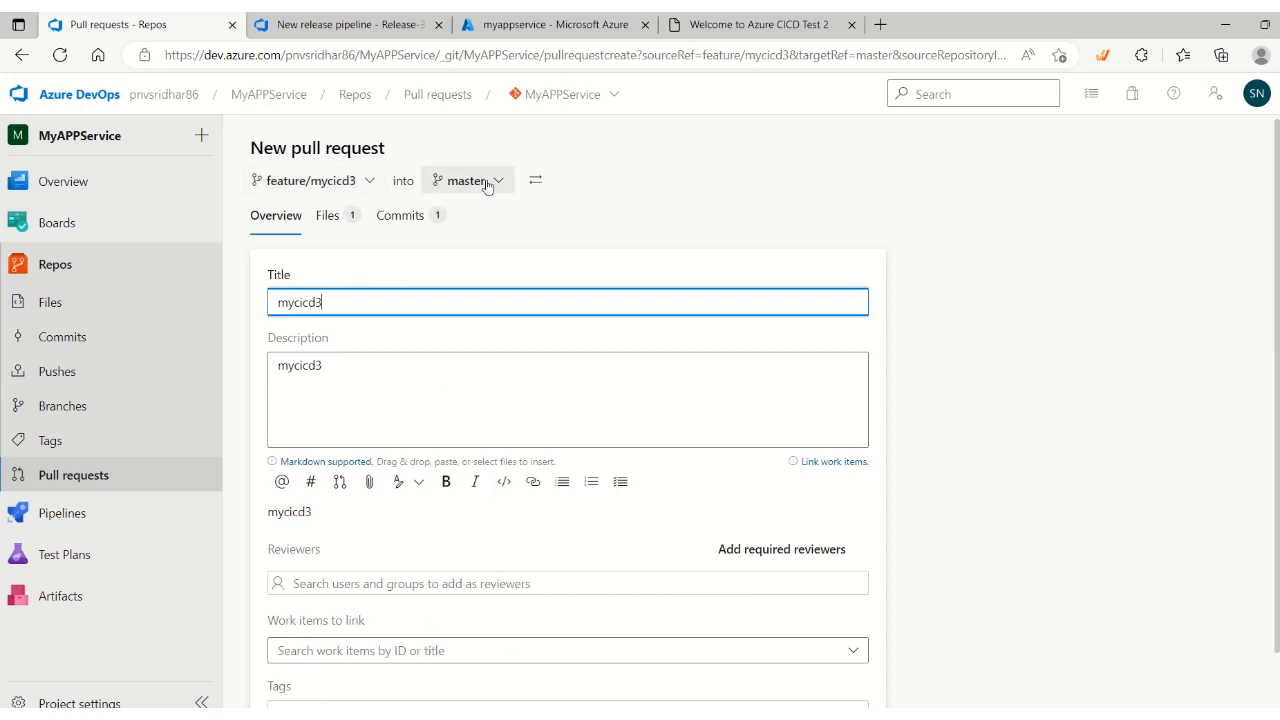
scroll(347, 462, down, 1)
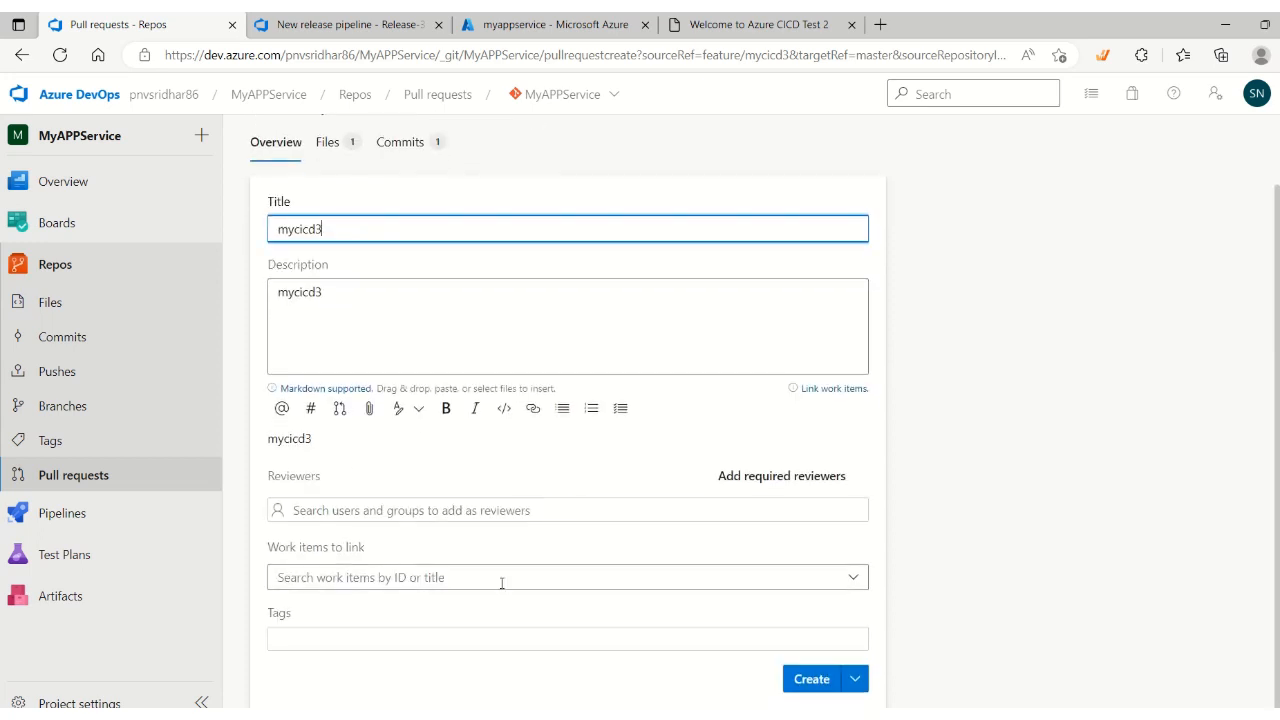
click(367, 508)
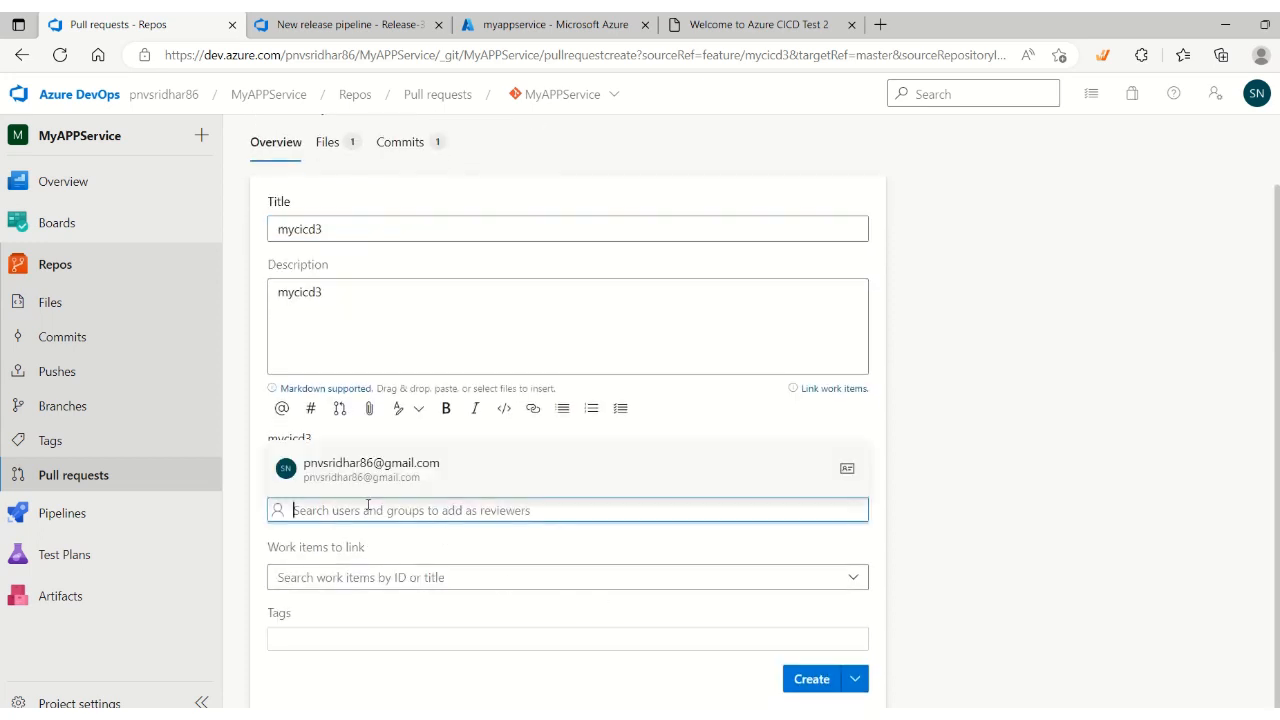
click(1012, 524)
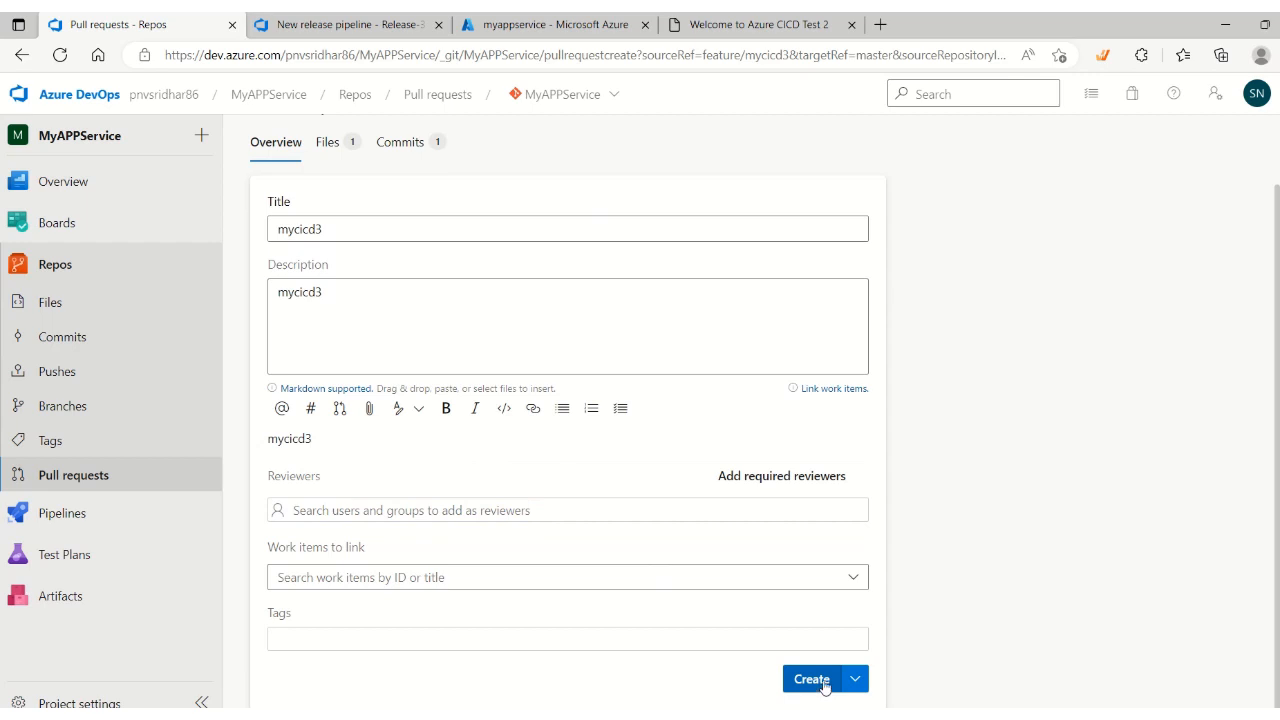
click(714, 511)
click(400, 480)
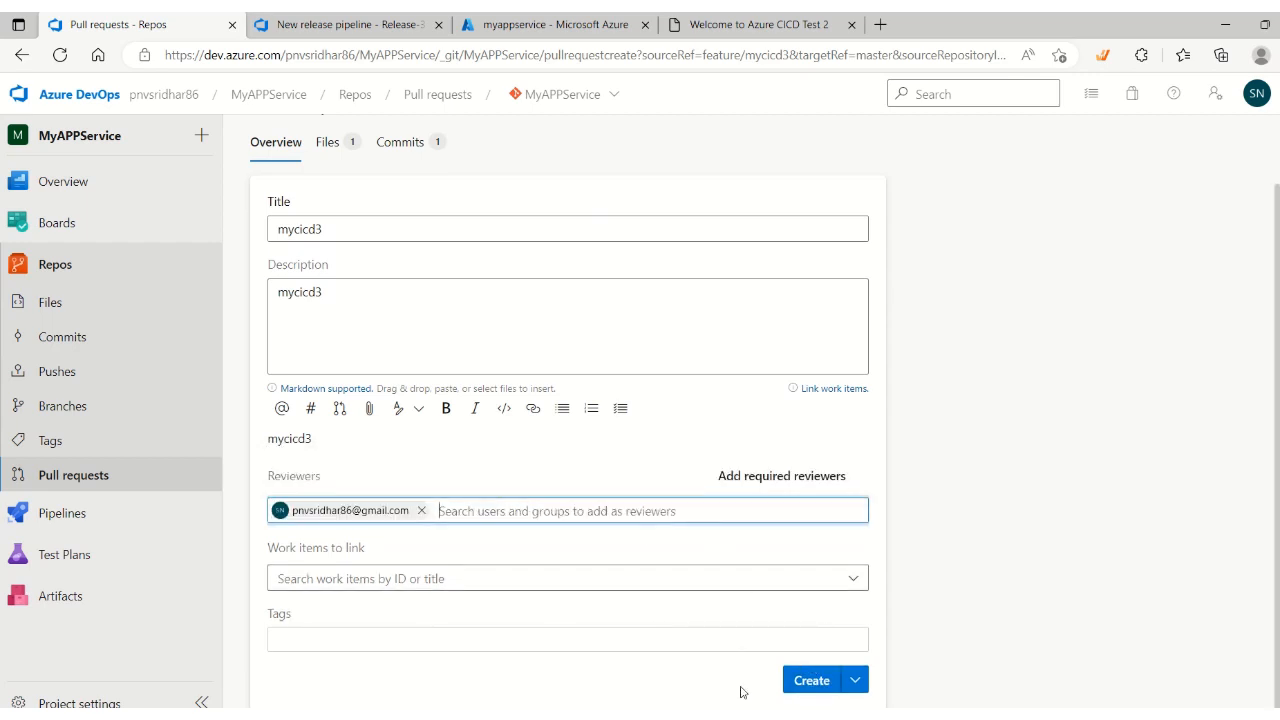
click(813, 681)
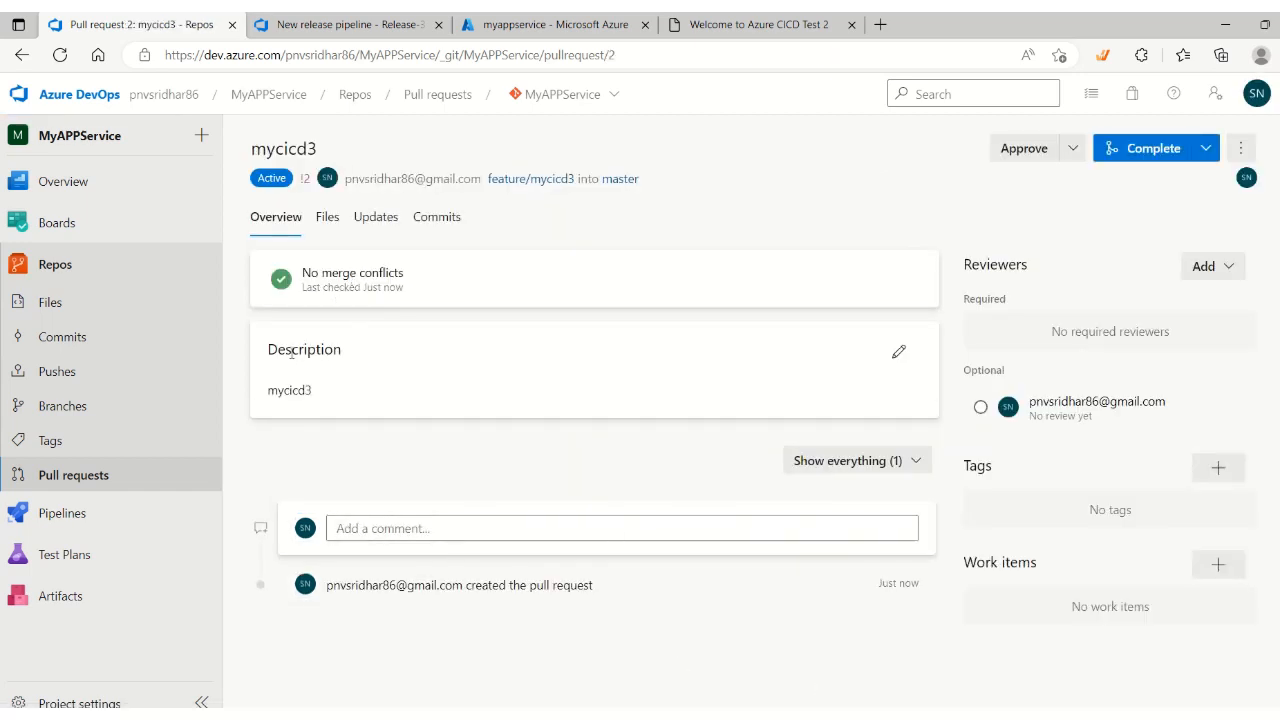
Approve the mycicd3 pull request and complete it with a no-fast-forward merge that deletes the feature branch
click(1073, 149)
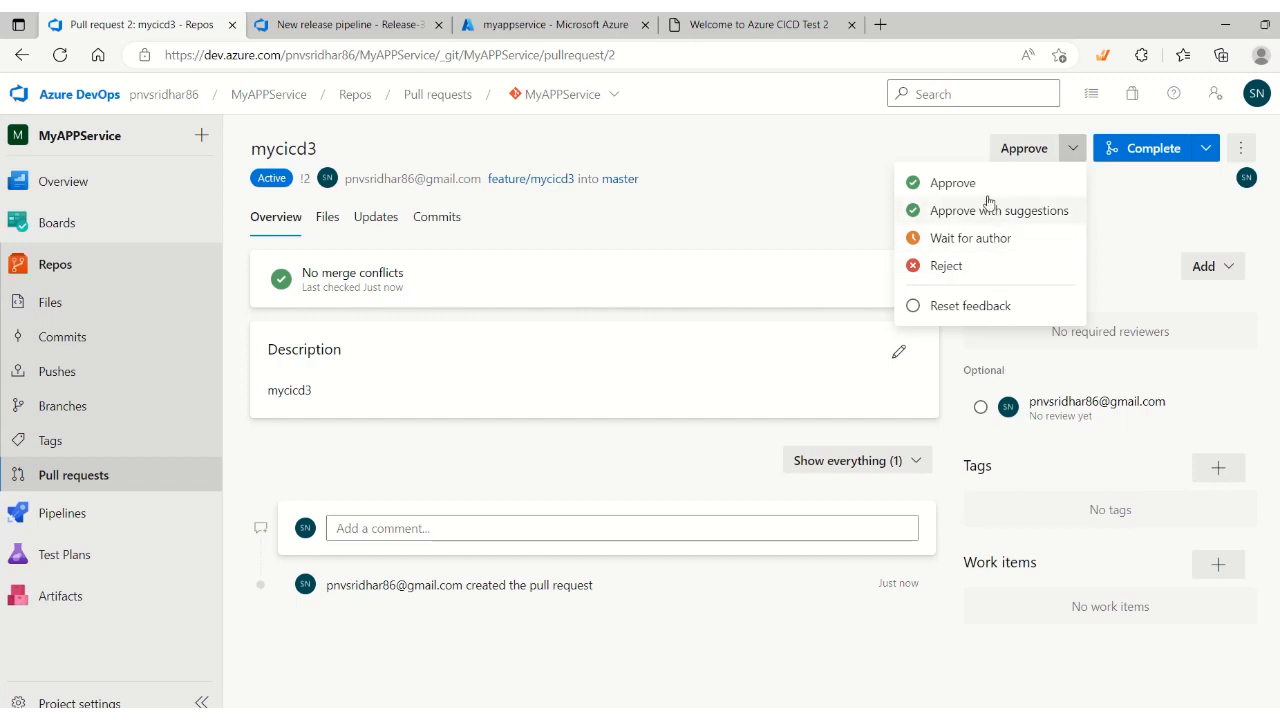
click(952, 184)
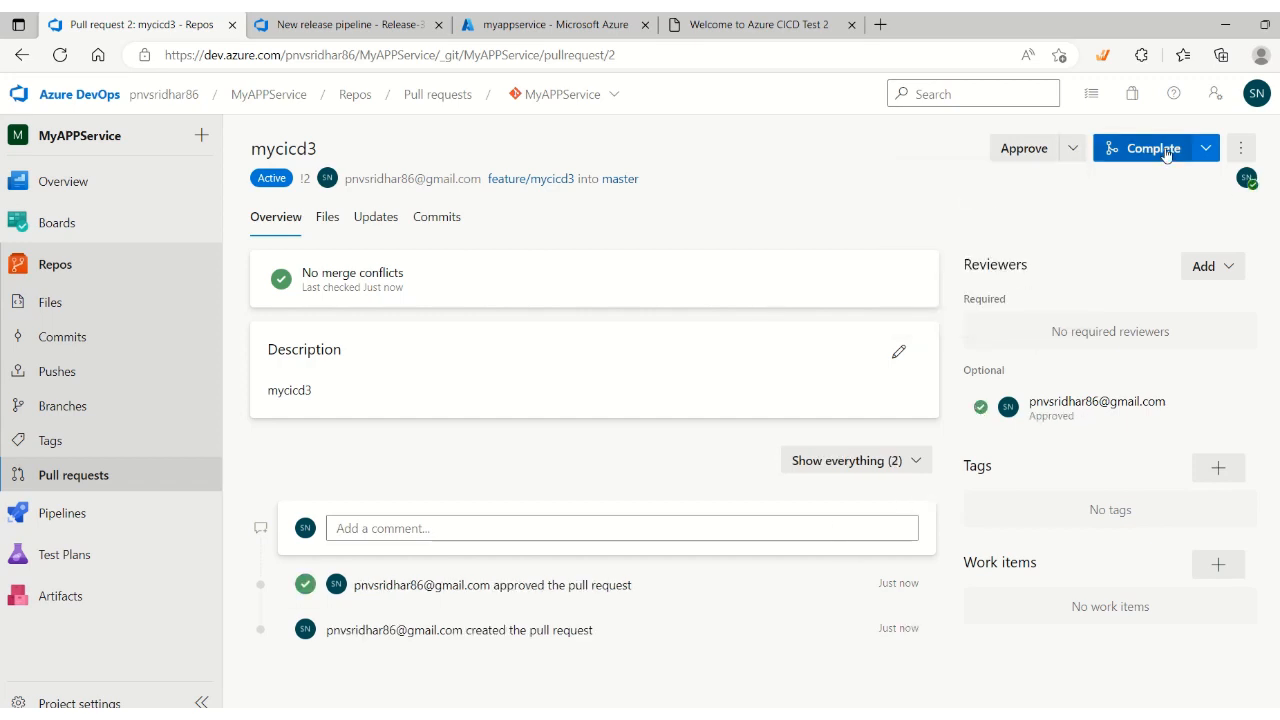
click(1206, 148)
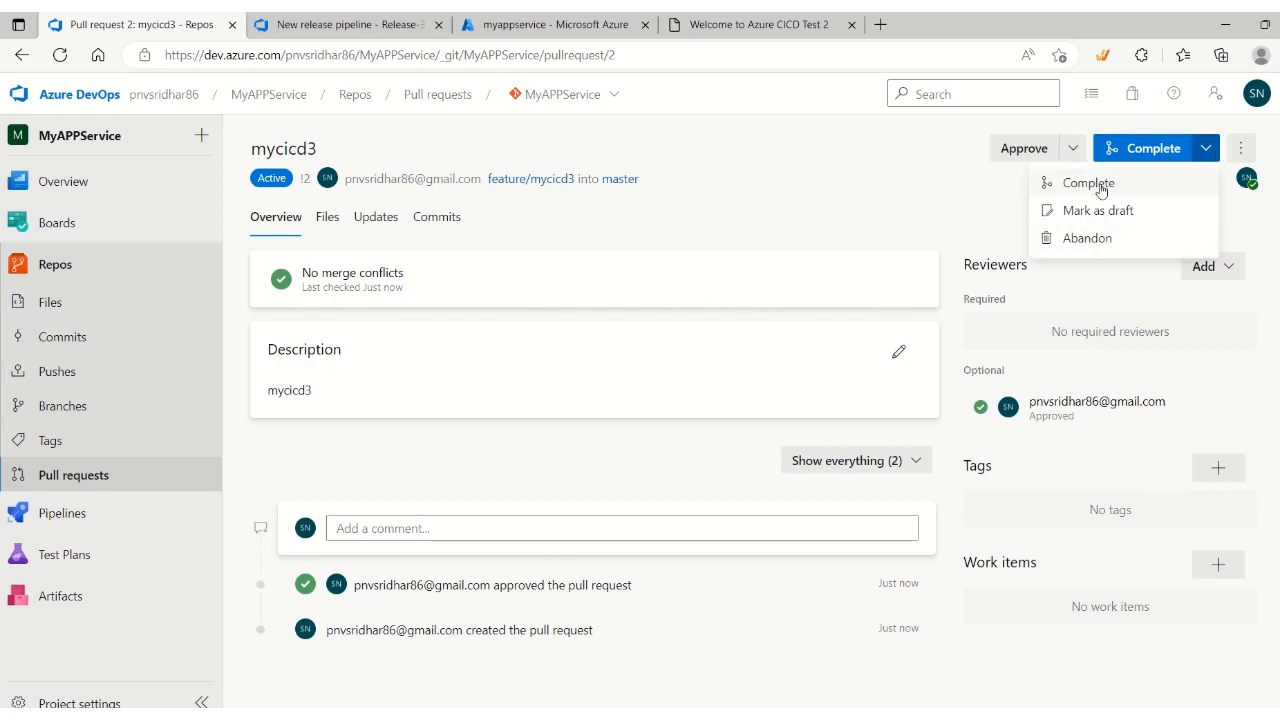
click(1134, 152)
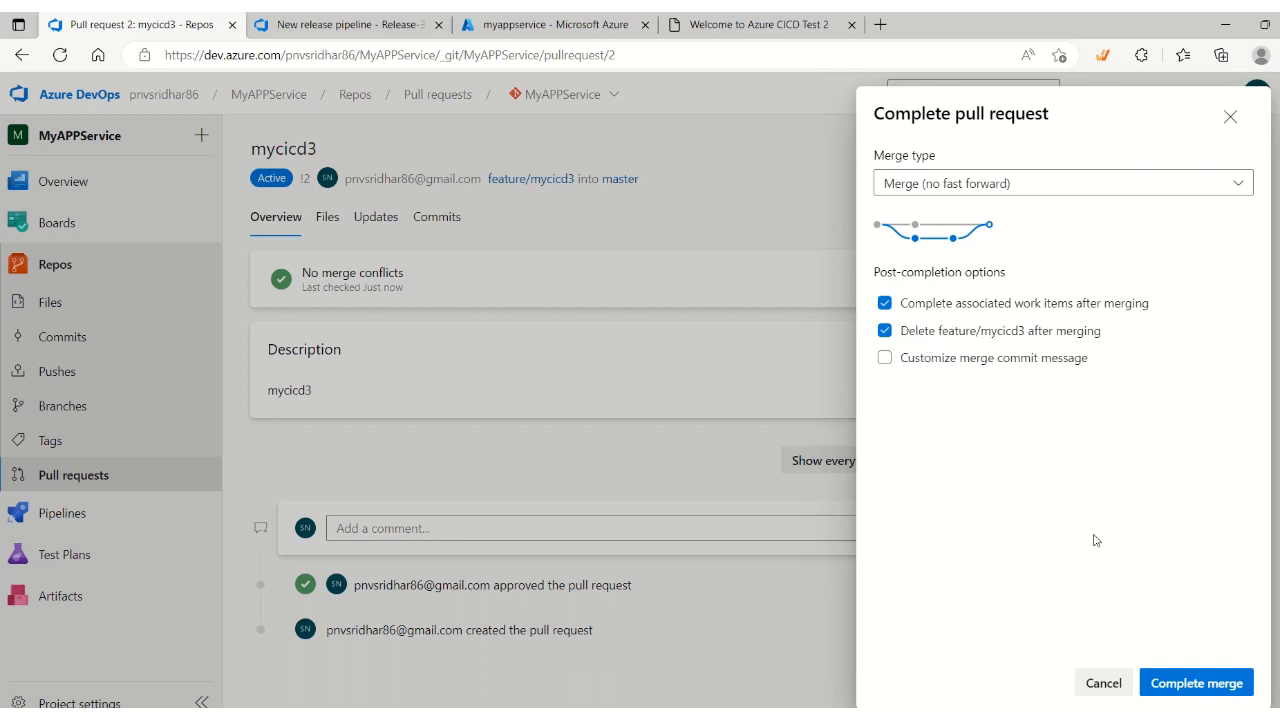
click(1196, 683)
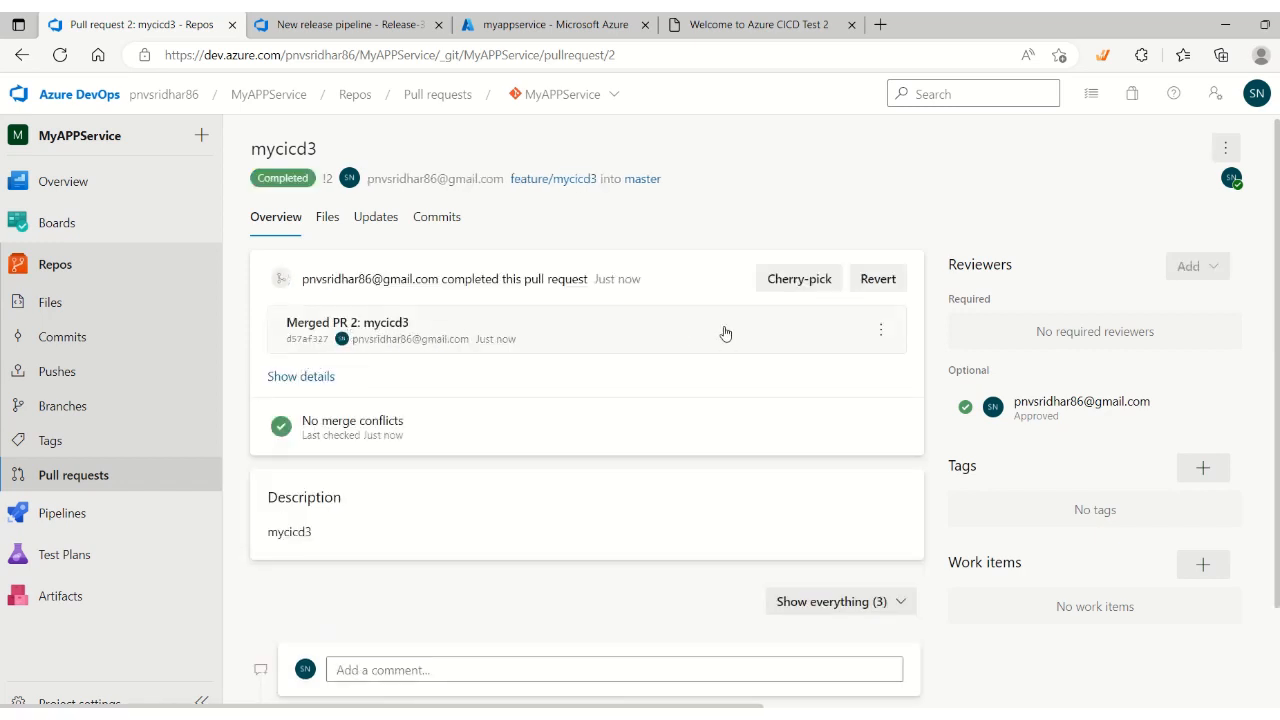
Check the master branch files, the latest MyAPPService build run and the MyService CICD release list
click(66, 272)
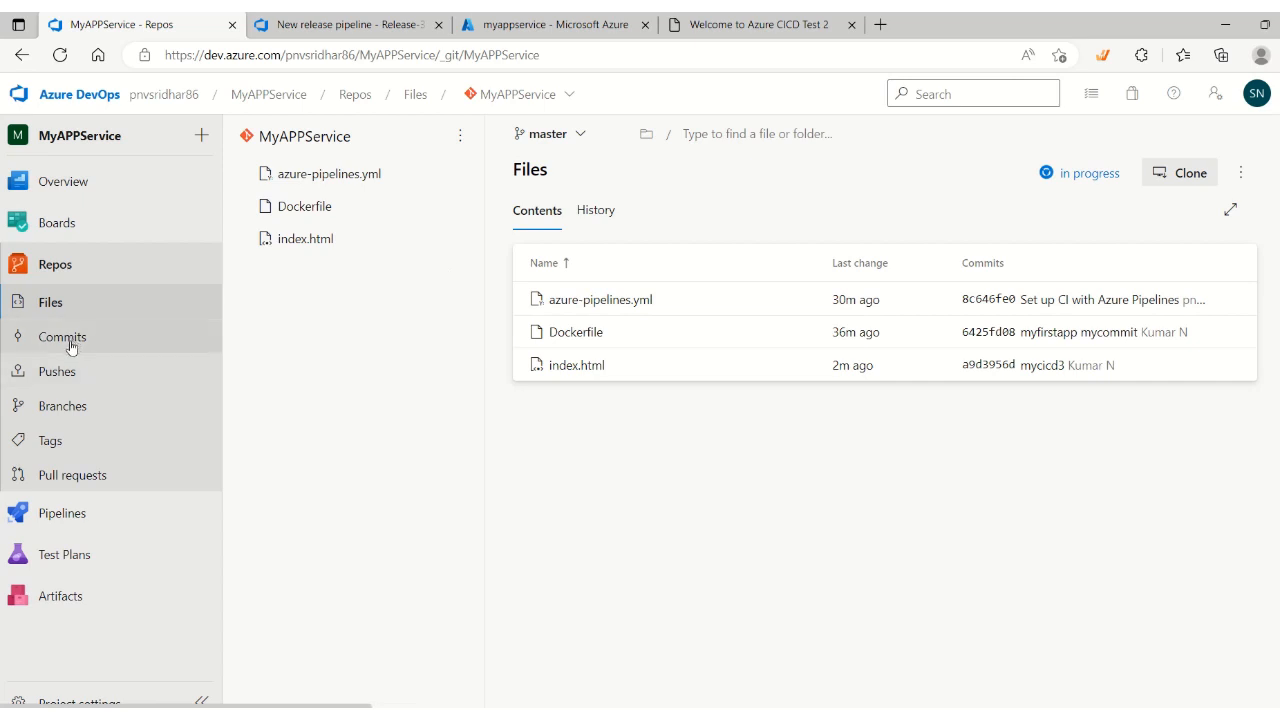
click(71, 513)
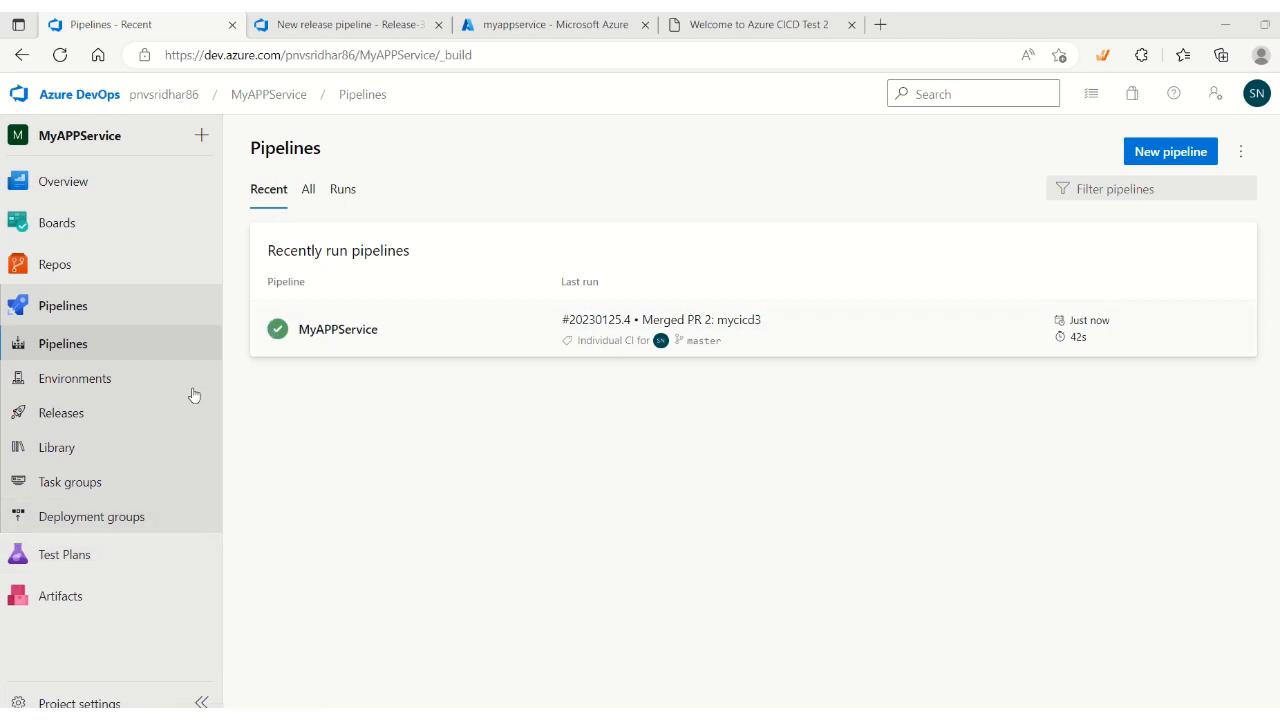
click(67, 420)
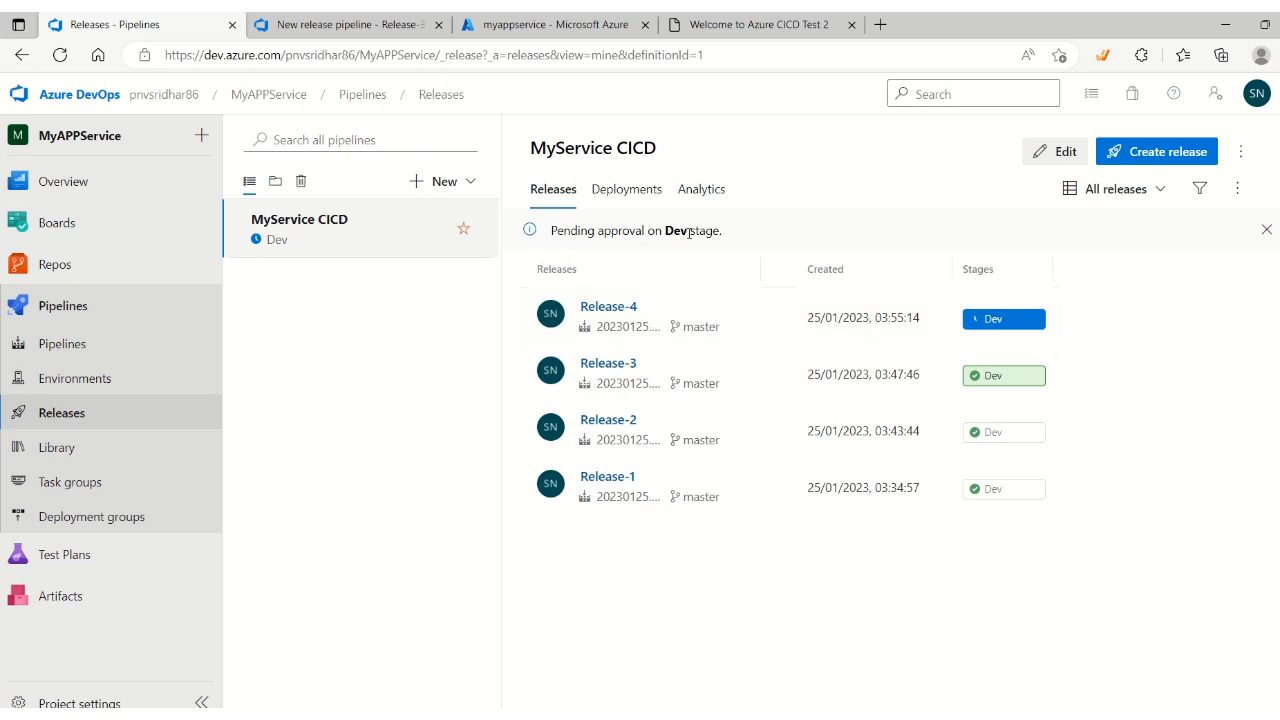
Approve the pending pre-deployment request for Release-4's Dev stage and open that stage's deployment logs
click(633, 312)
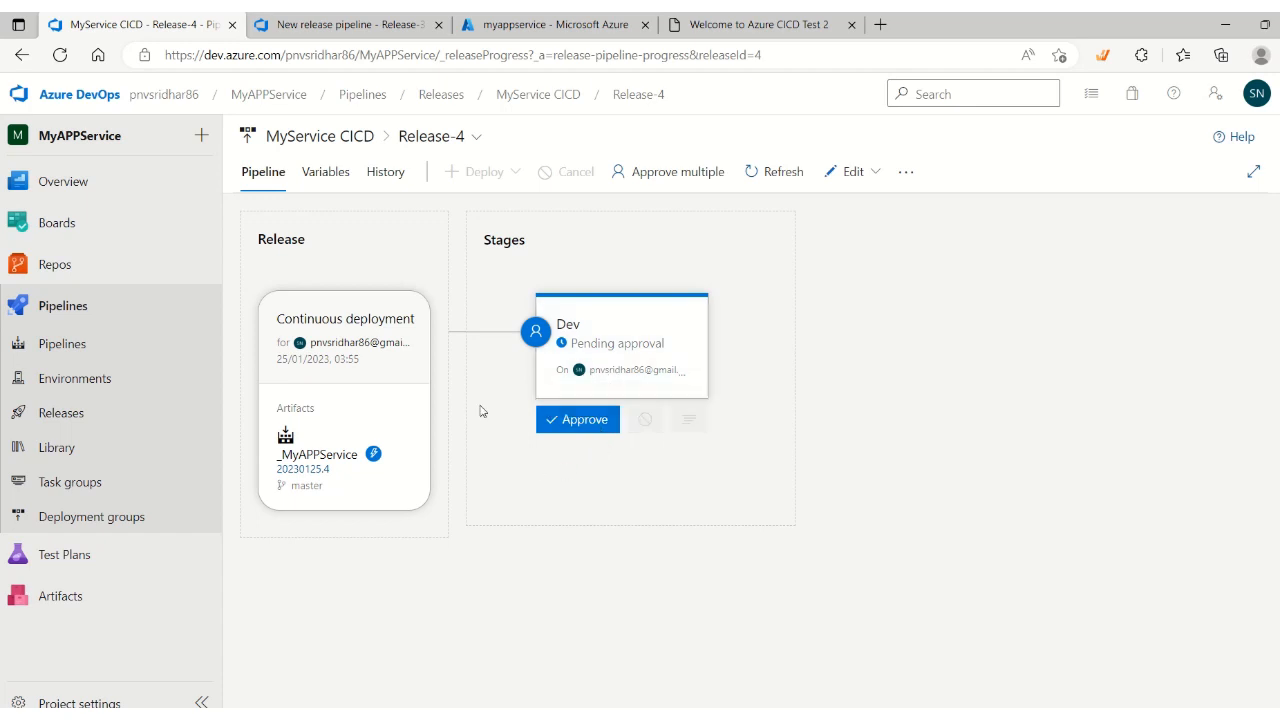
click(588, 421)
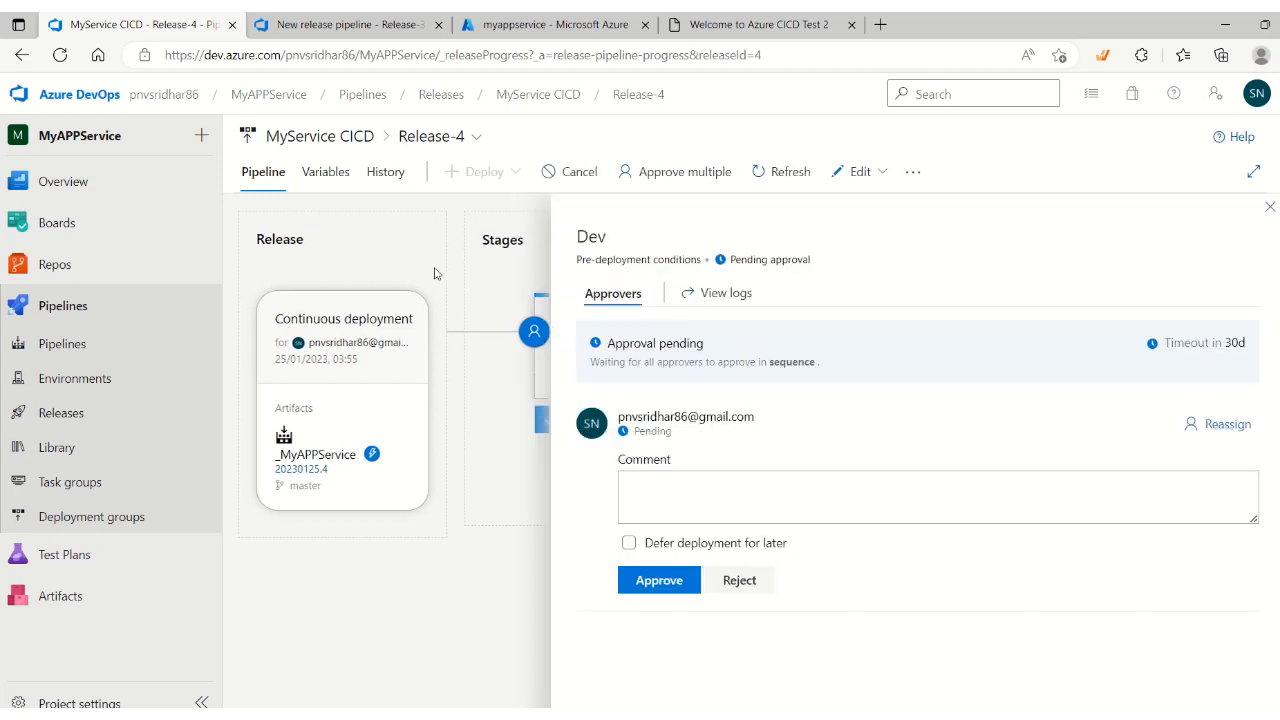
click(649, 592)
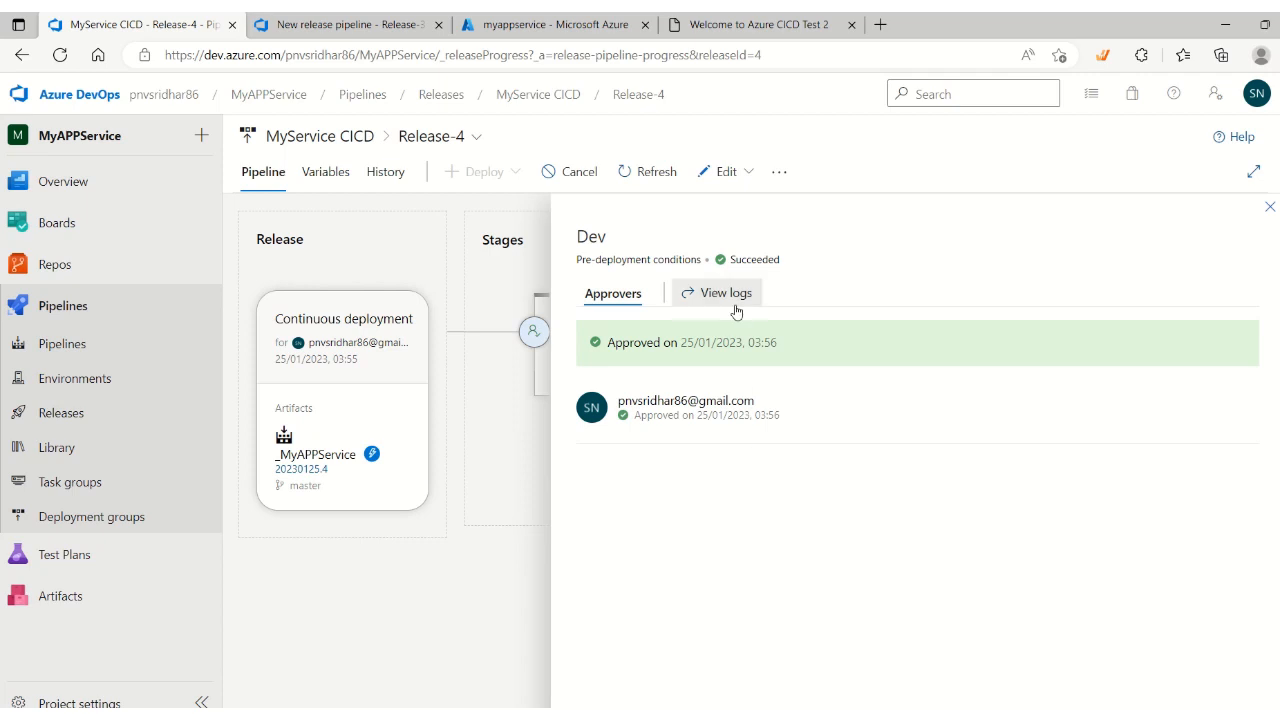
click(1269, 211)
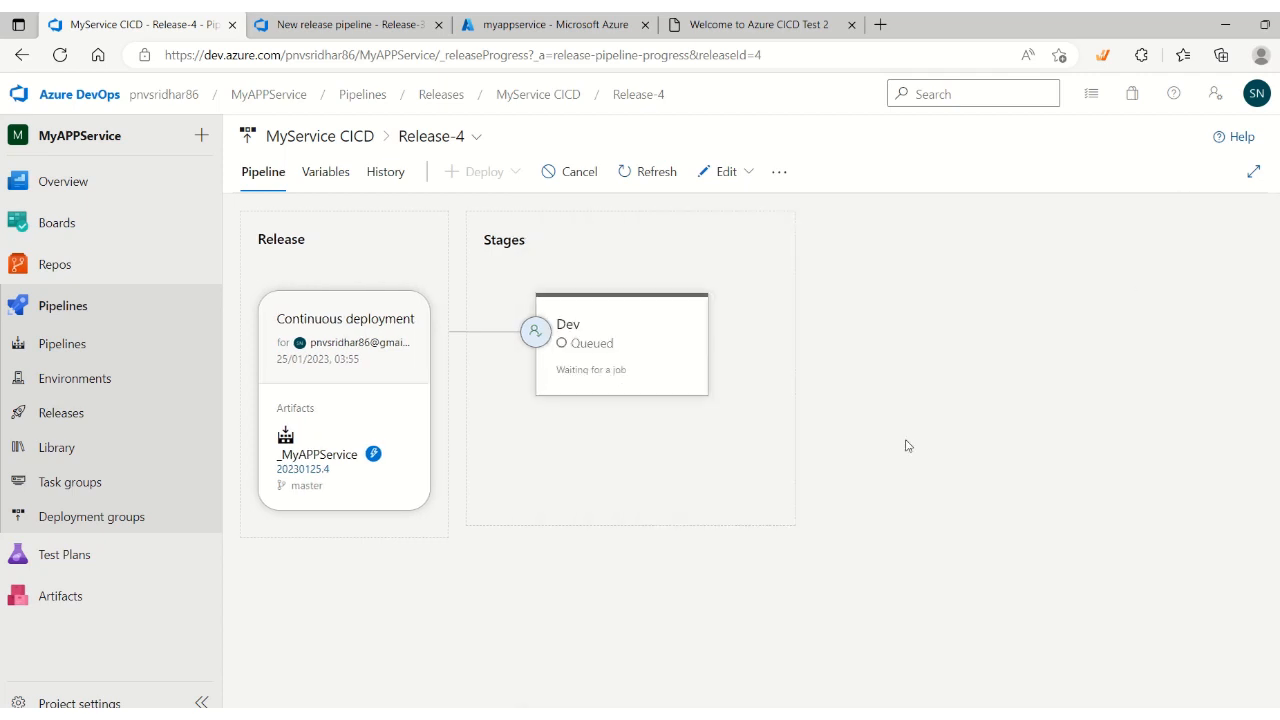
click(593, 346)
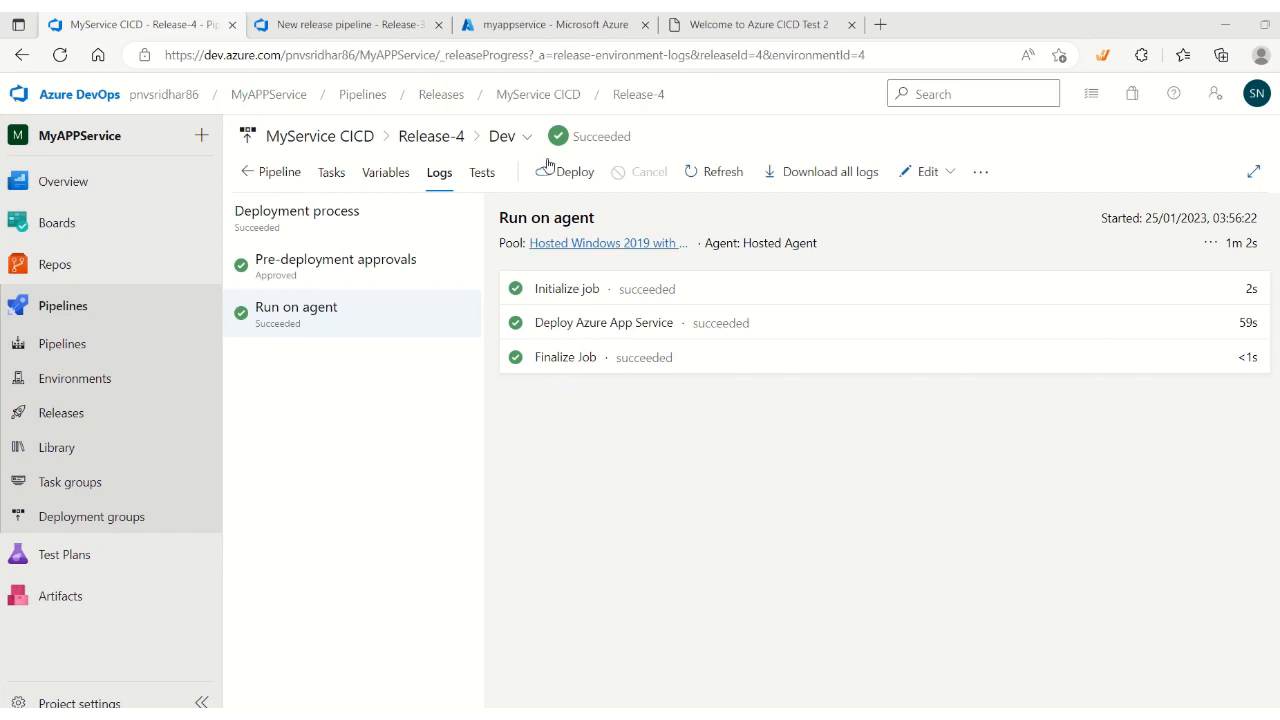
Reload the deployed site mysriserviceapp.azurewebsites.net and check the test number in its welcome heading
click(670, 27)
click(505, 56)
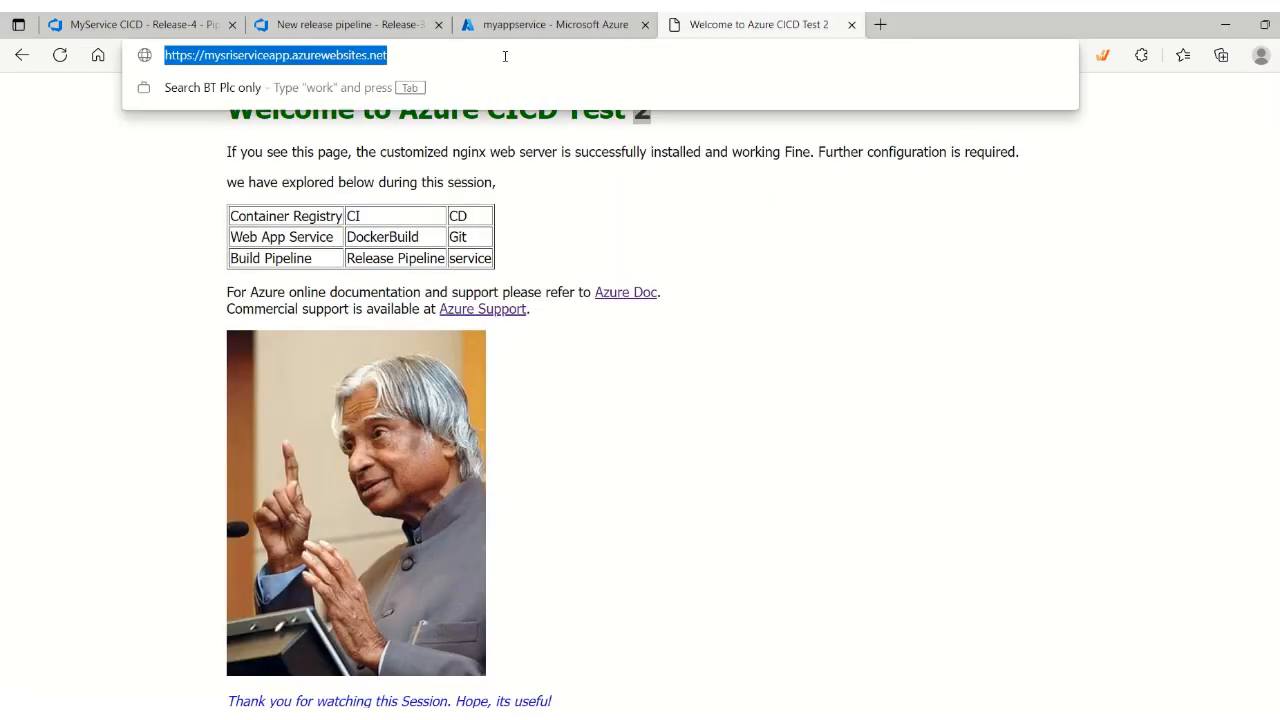
key(Return)
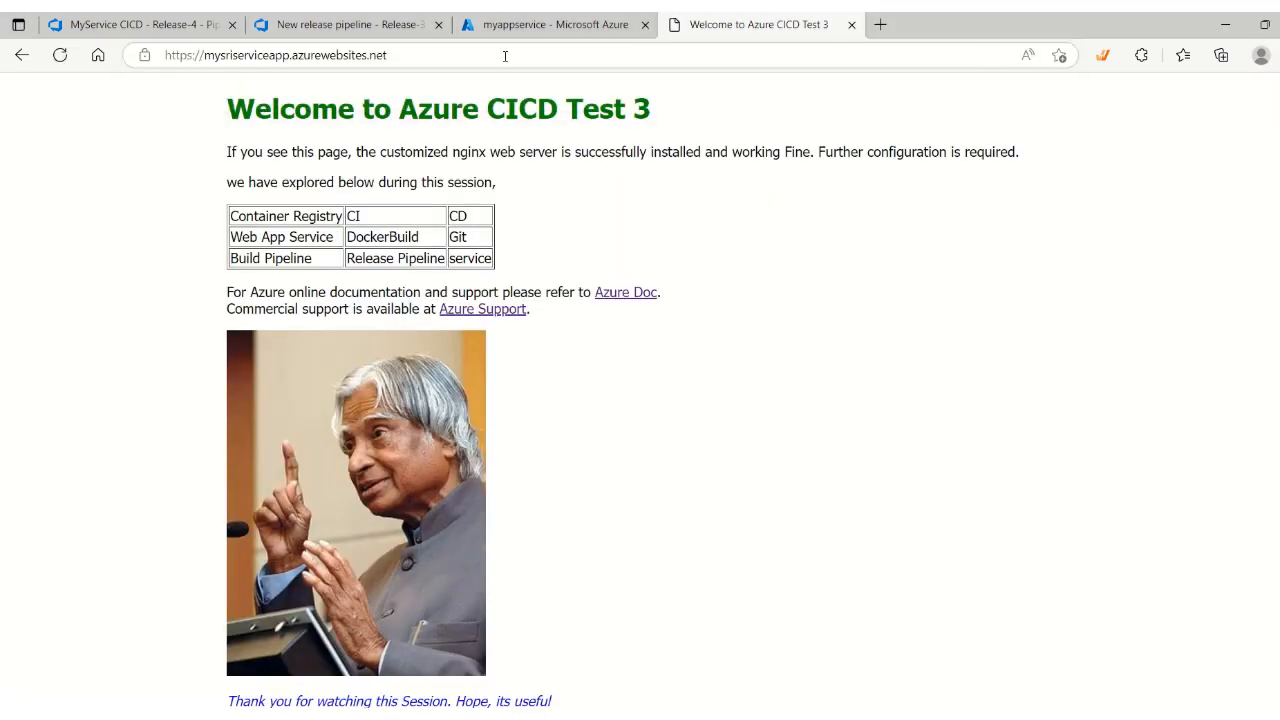
double_click(658, 117)
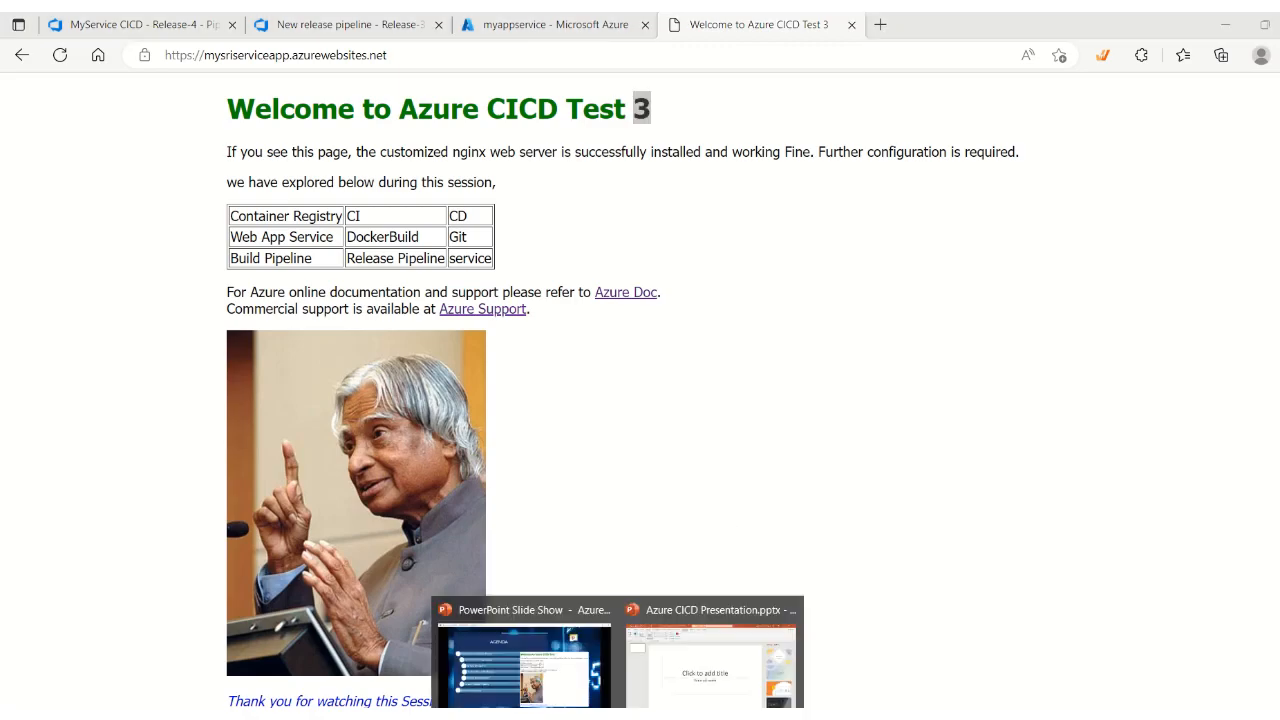
Switch to the Azure CiCd.pptx slide show in PowerPoint and advance from the agenda to the closing slide
click(560, 683)
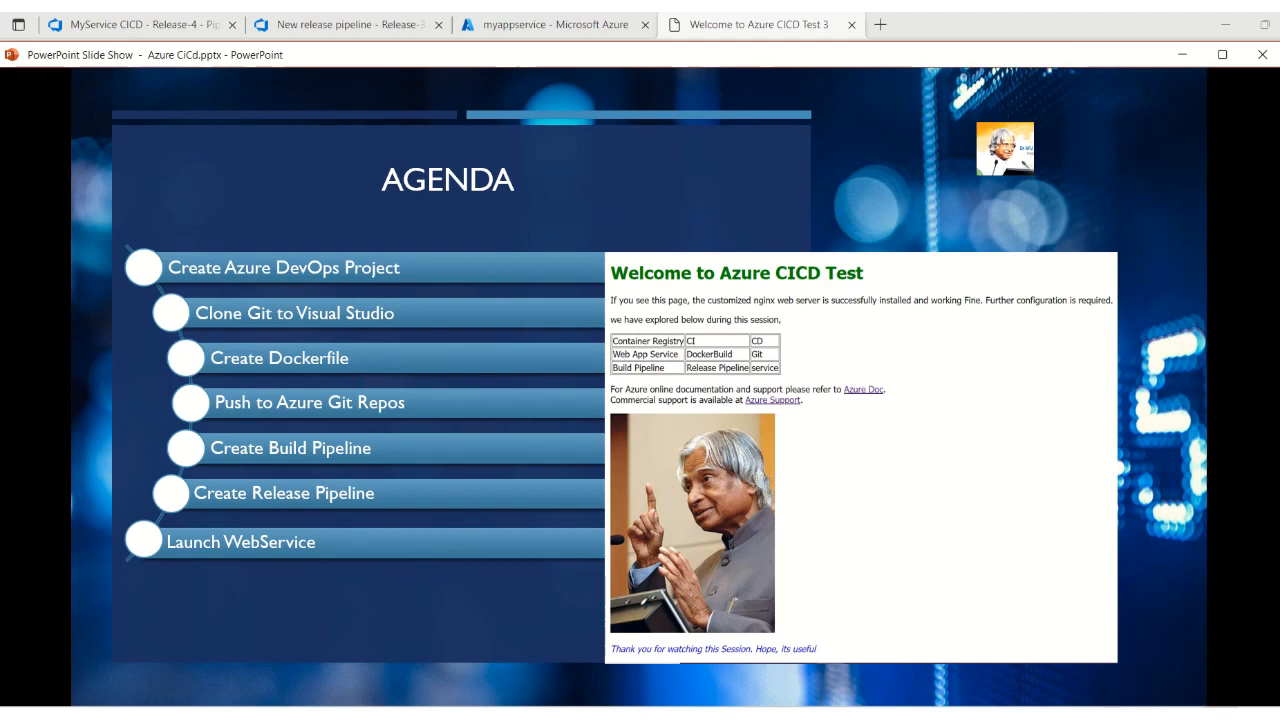
key(Right)
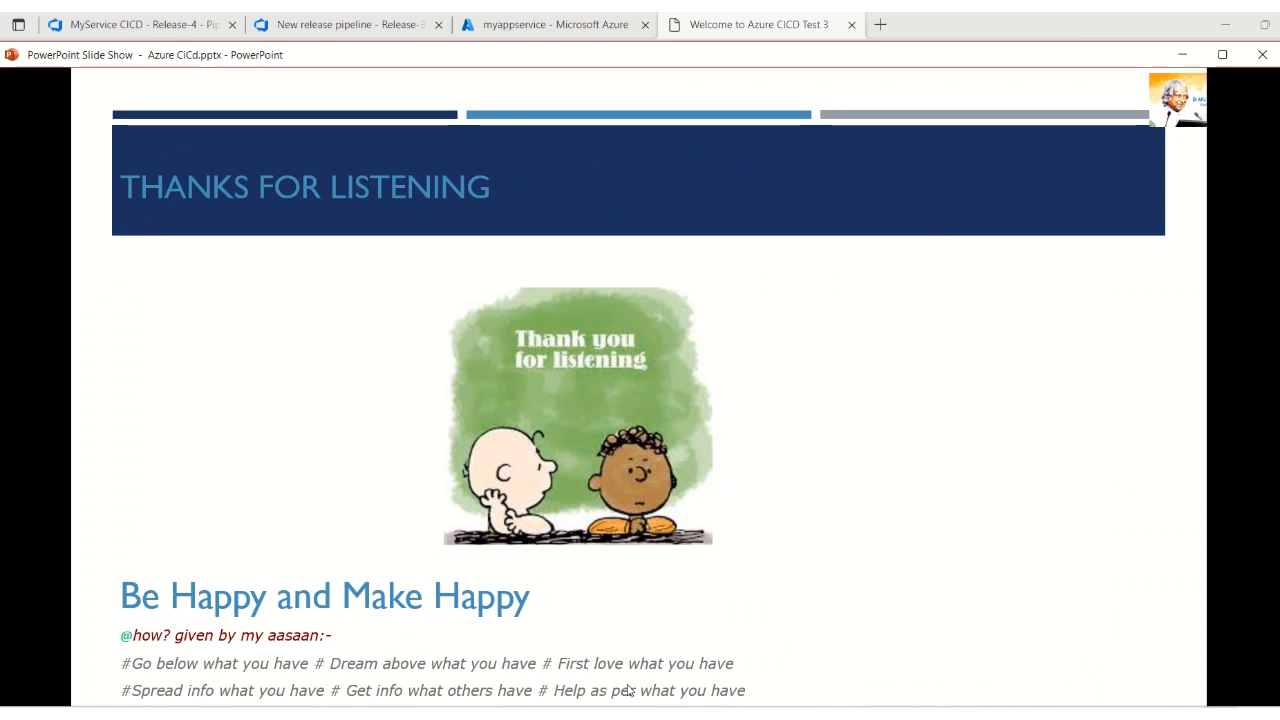